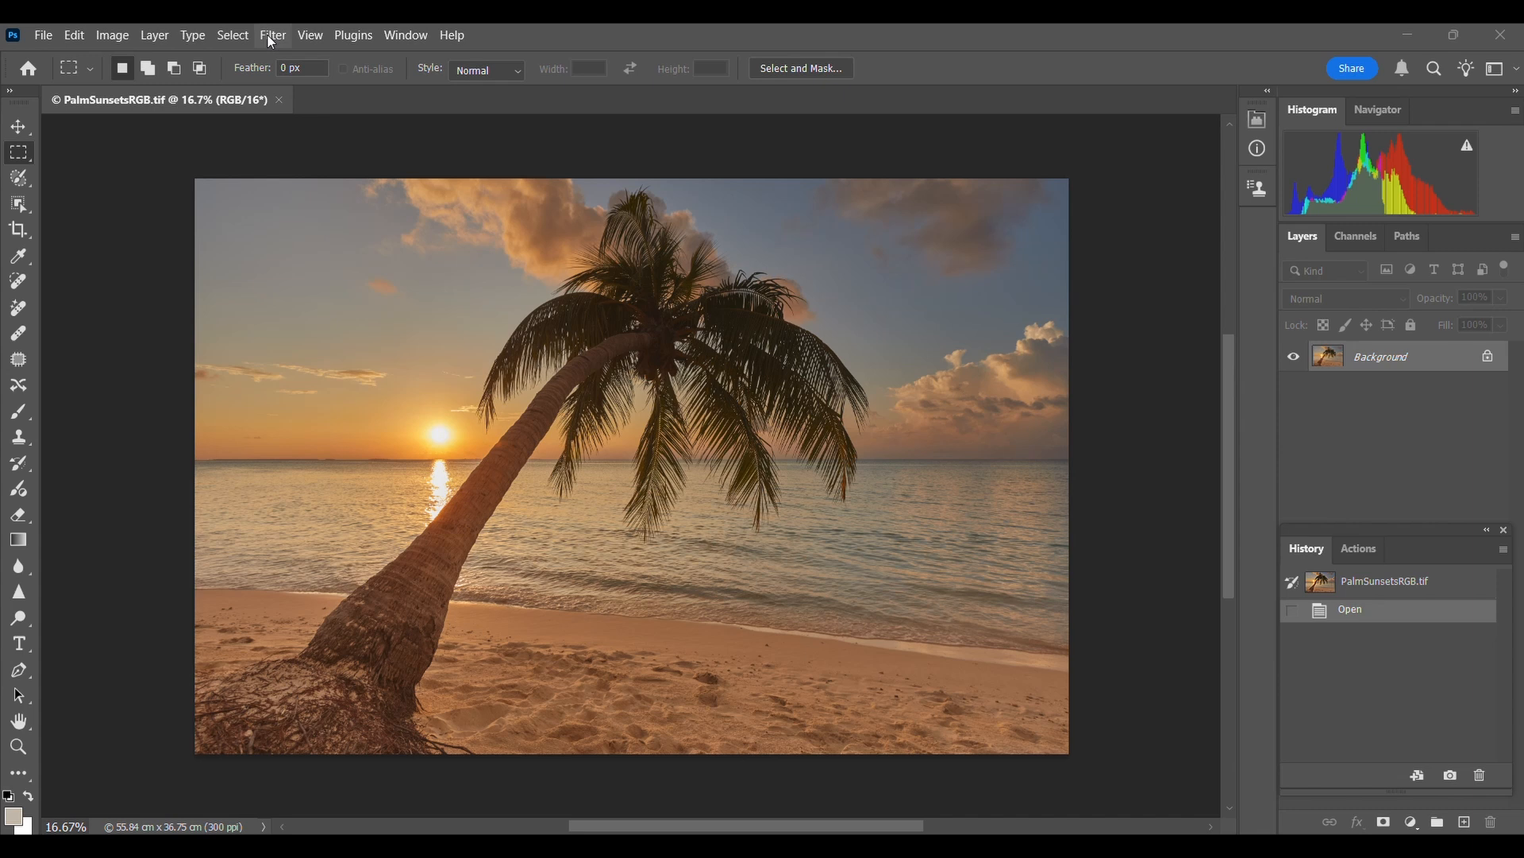
# Step: Open the Dehancer Film filter on the palm sunset photo
pyautogui.click(270, 37)
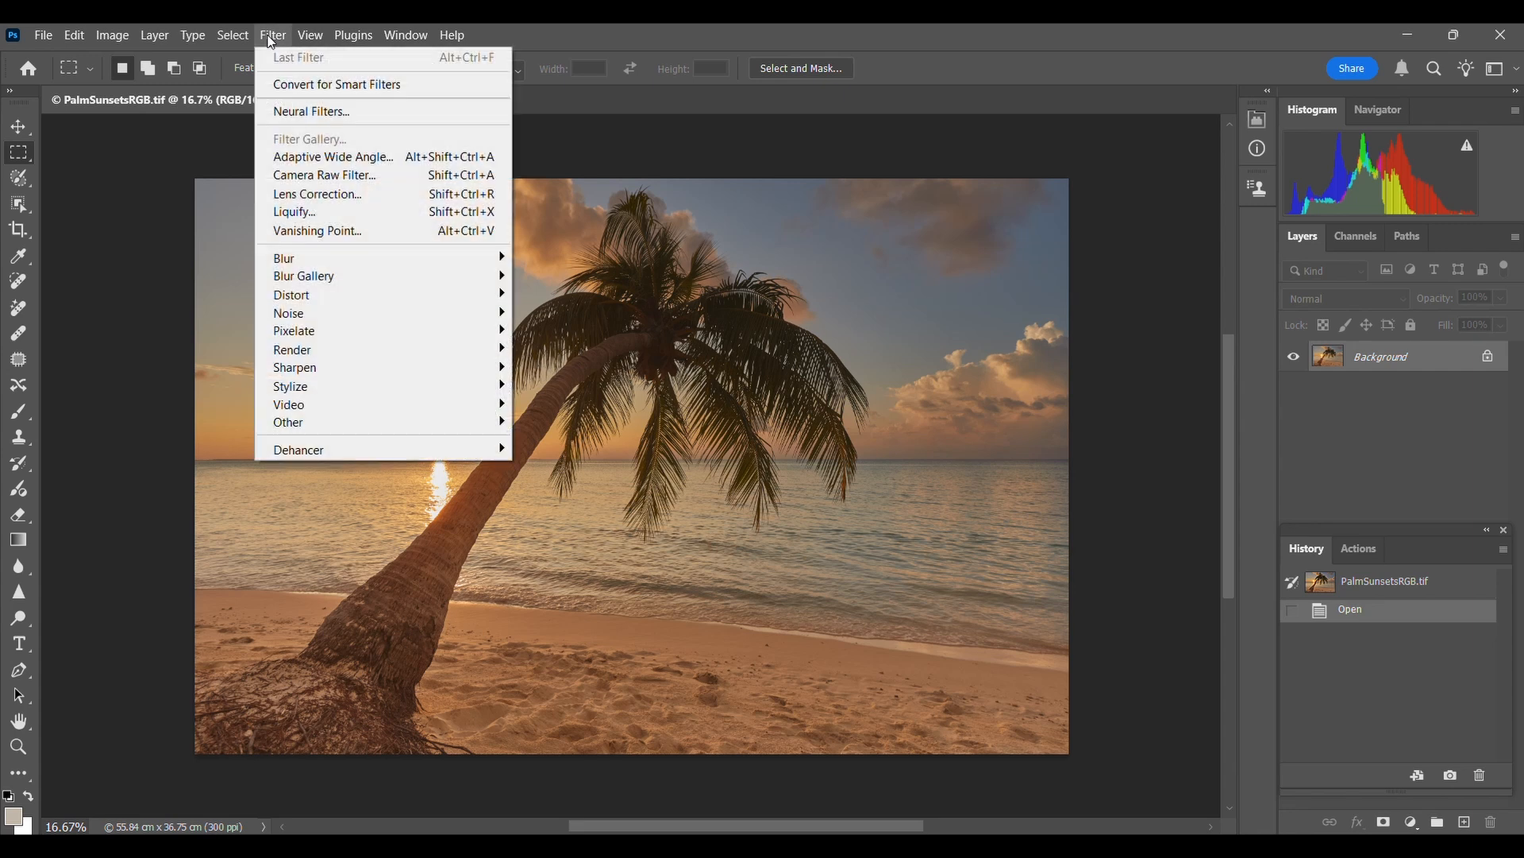
pyautogui.moveTo(456, 451)
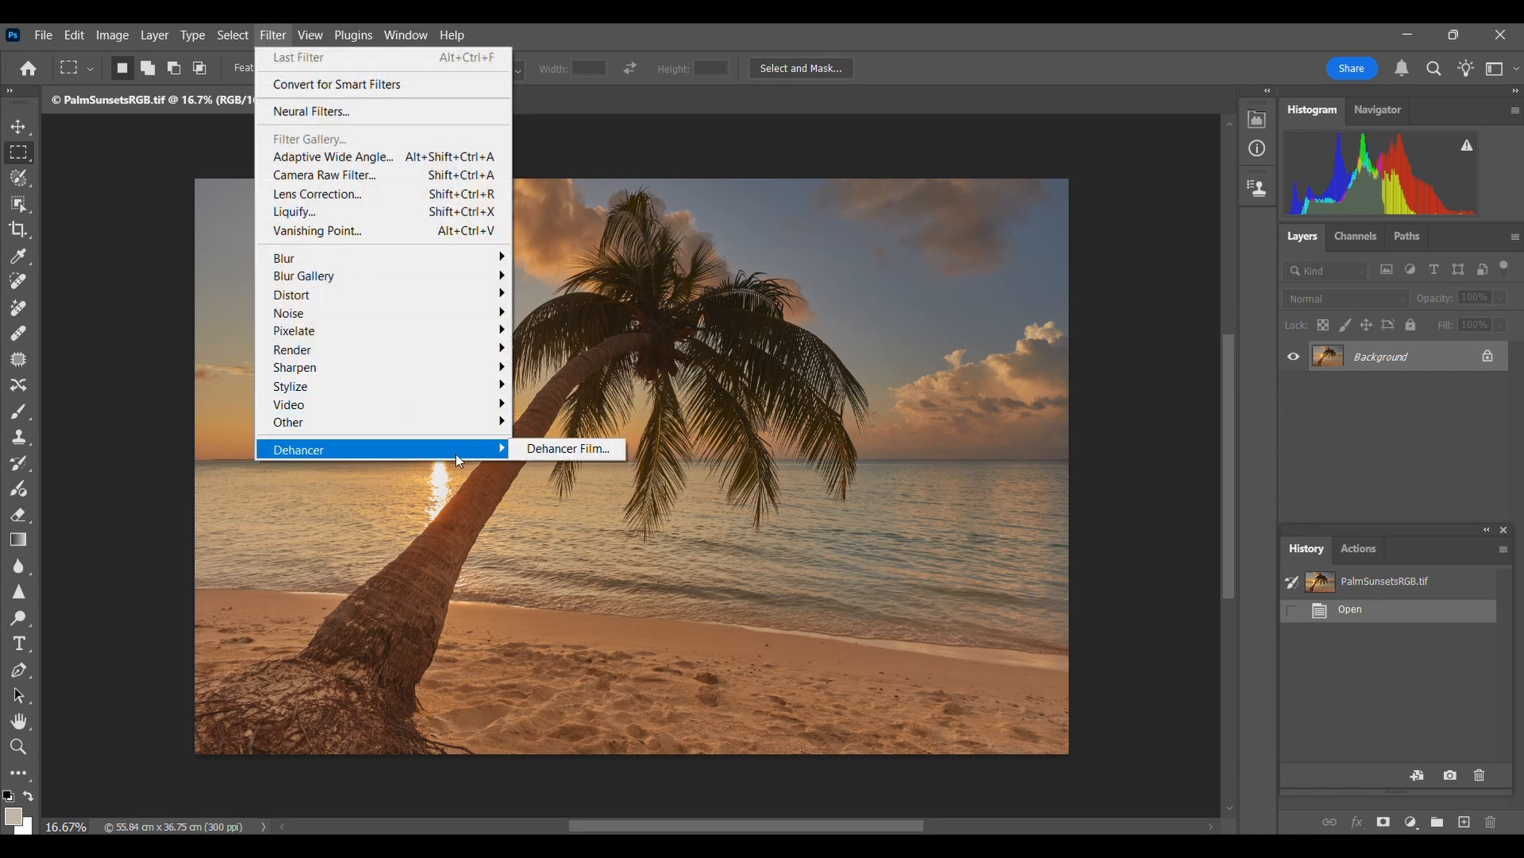
pyautogui.click(570, 450)
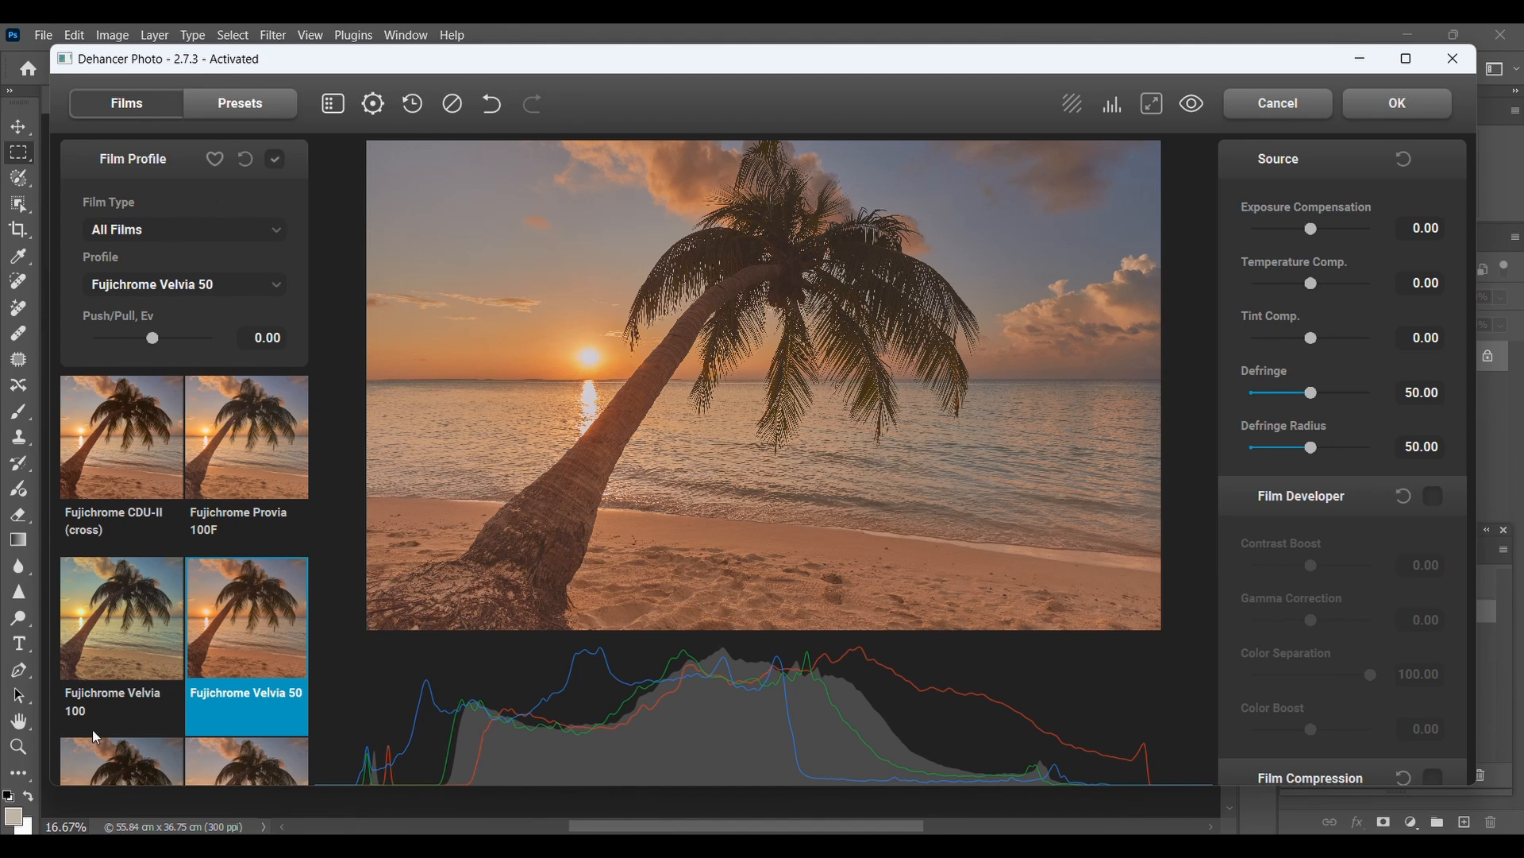
# Step: Browse the film profile thumbnails through the Fujichrome and Fujicolor stocks
pyautogui.scroll(-3, 159, 616)
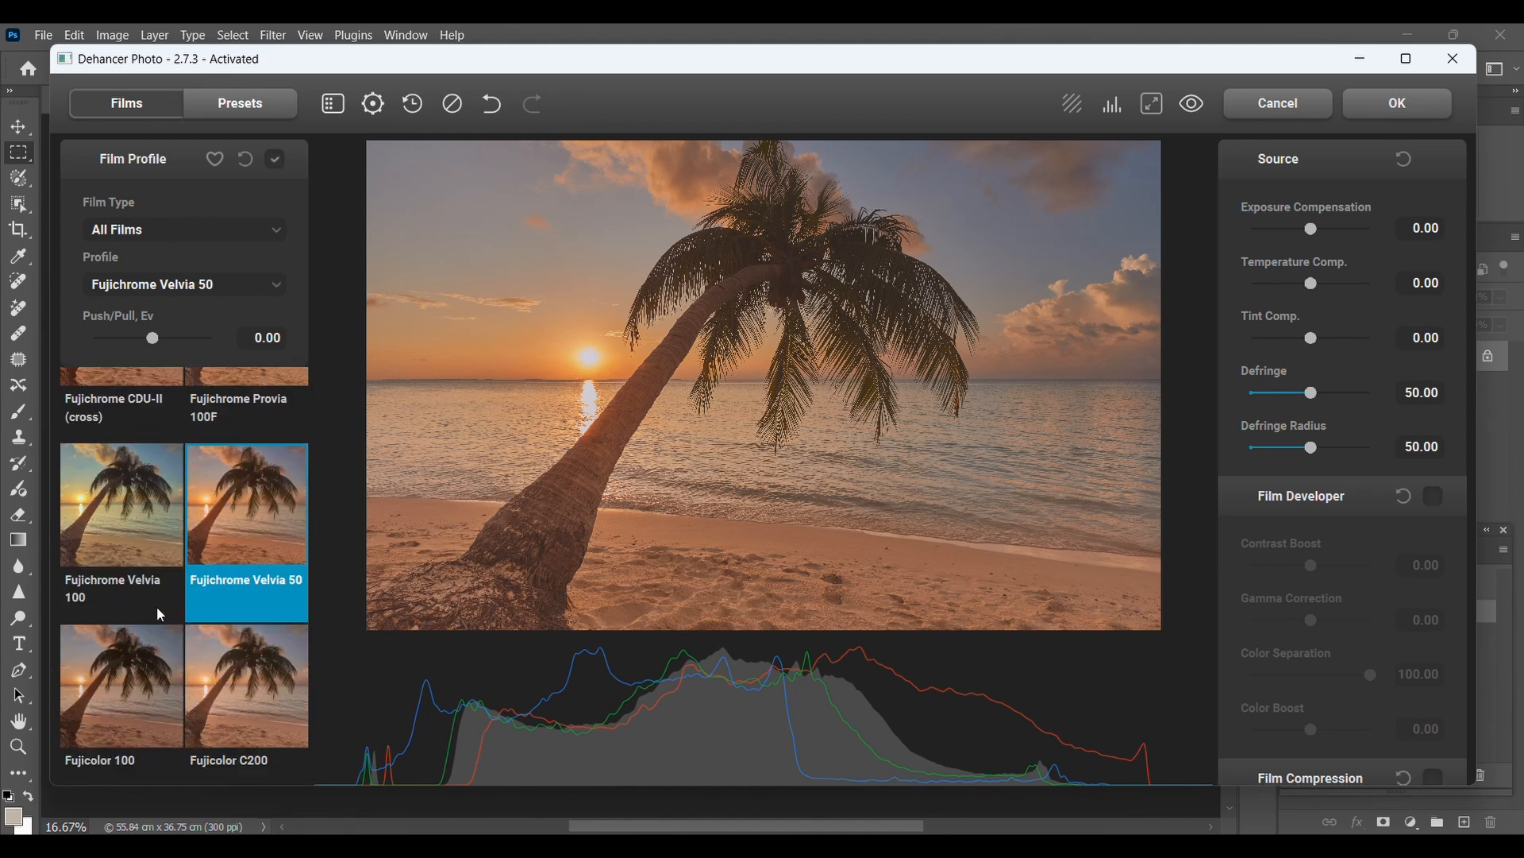
pyautogui.scroll(-6, 160, 615)
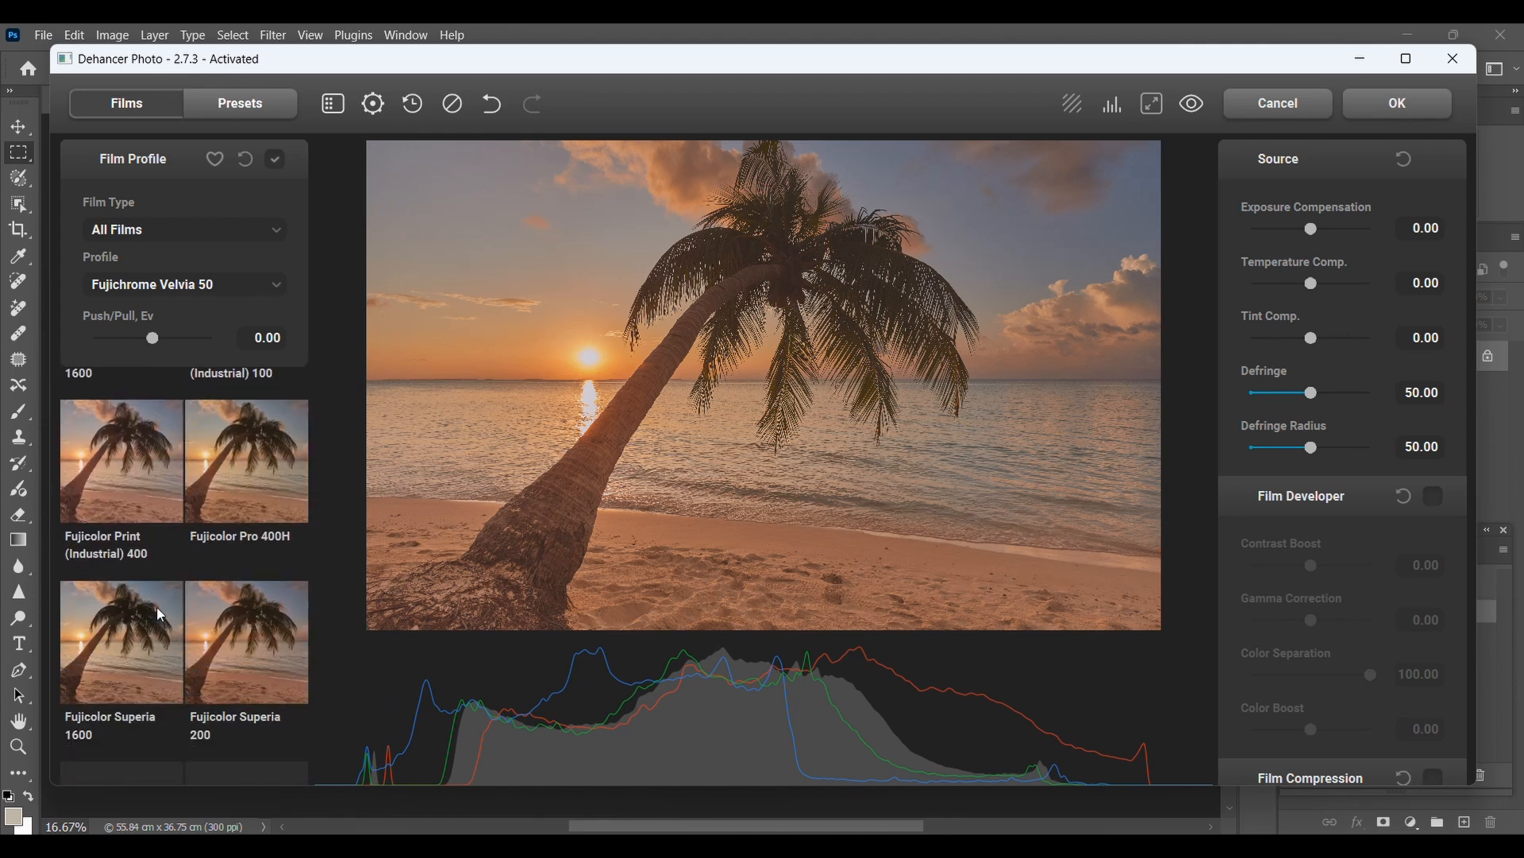
pyautogui.scroll(-1, 157, 608)
pyautogui.scroll(2, 157, 608)
pyautogui.scroll(-1, 157, 608)
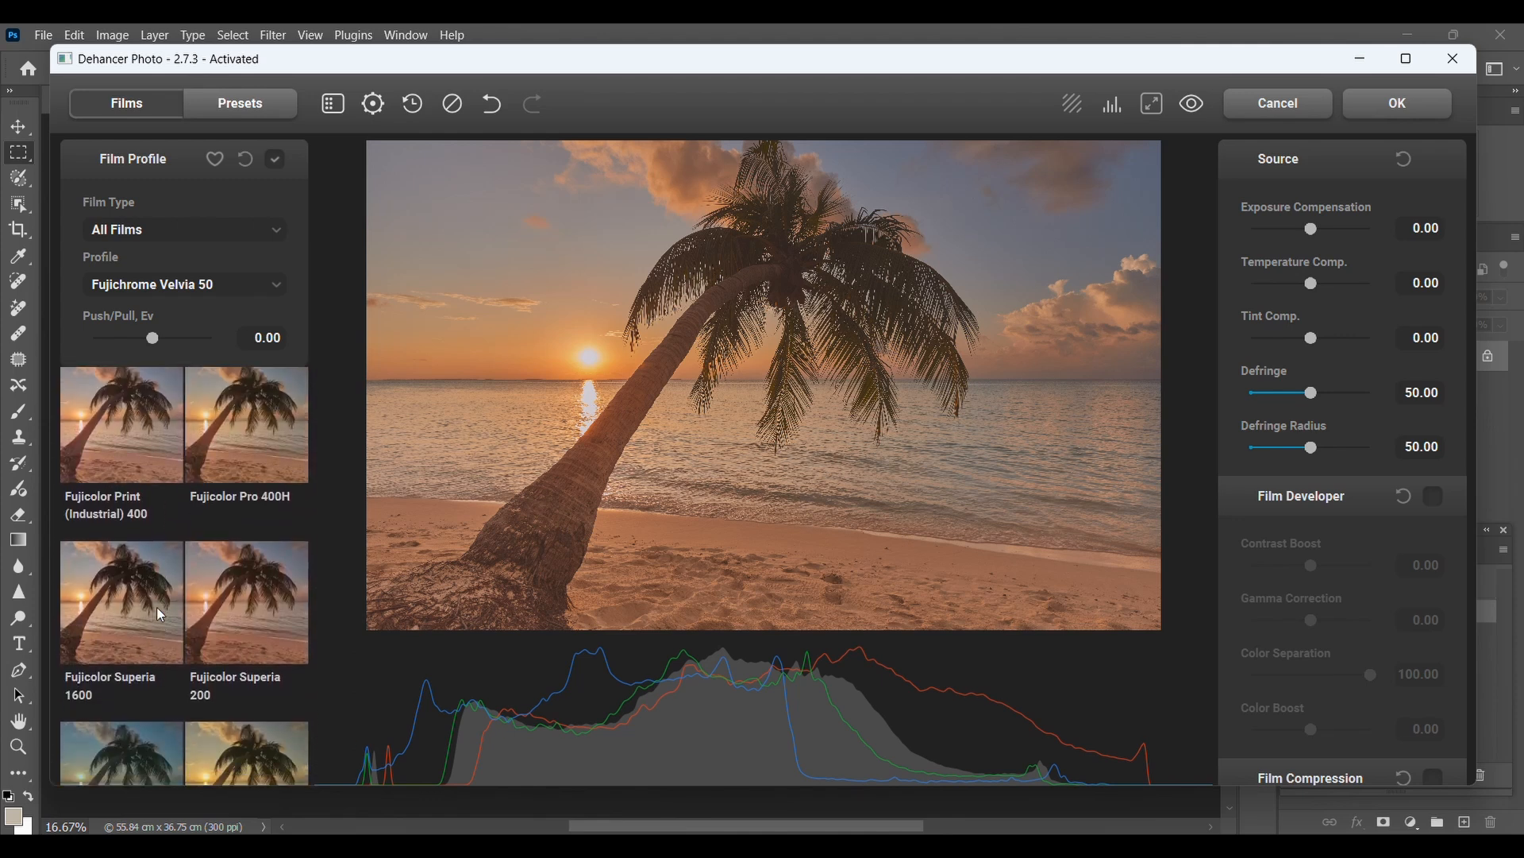
pyautogui.scroll(1, 159, 616)
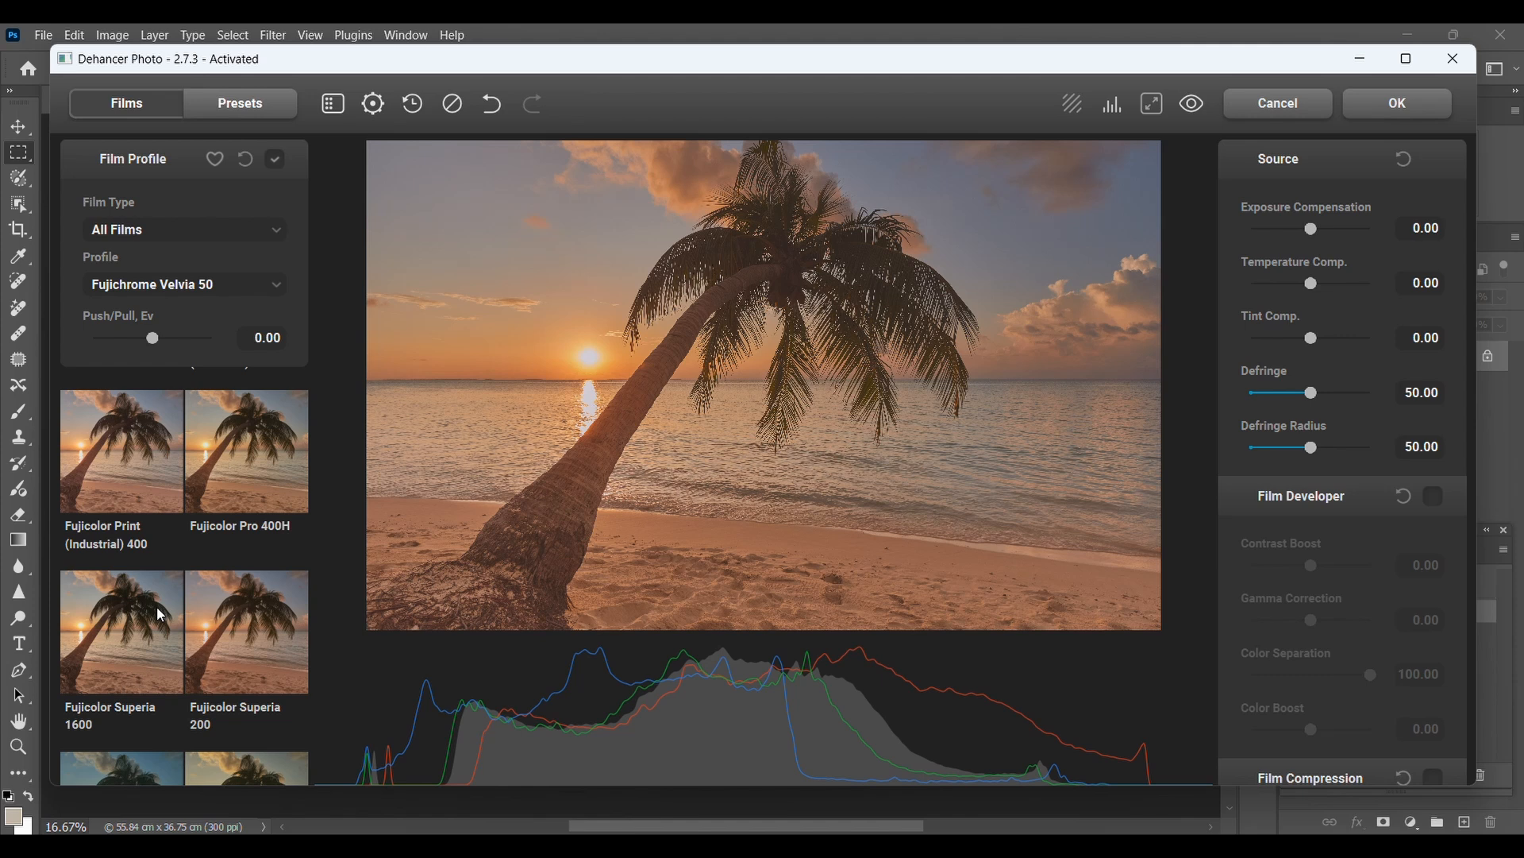
pyautogui.scroll(5, 158, 608)
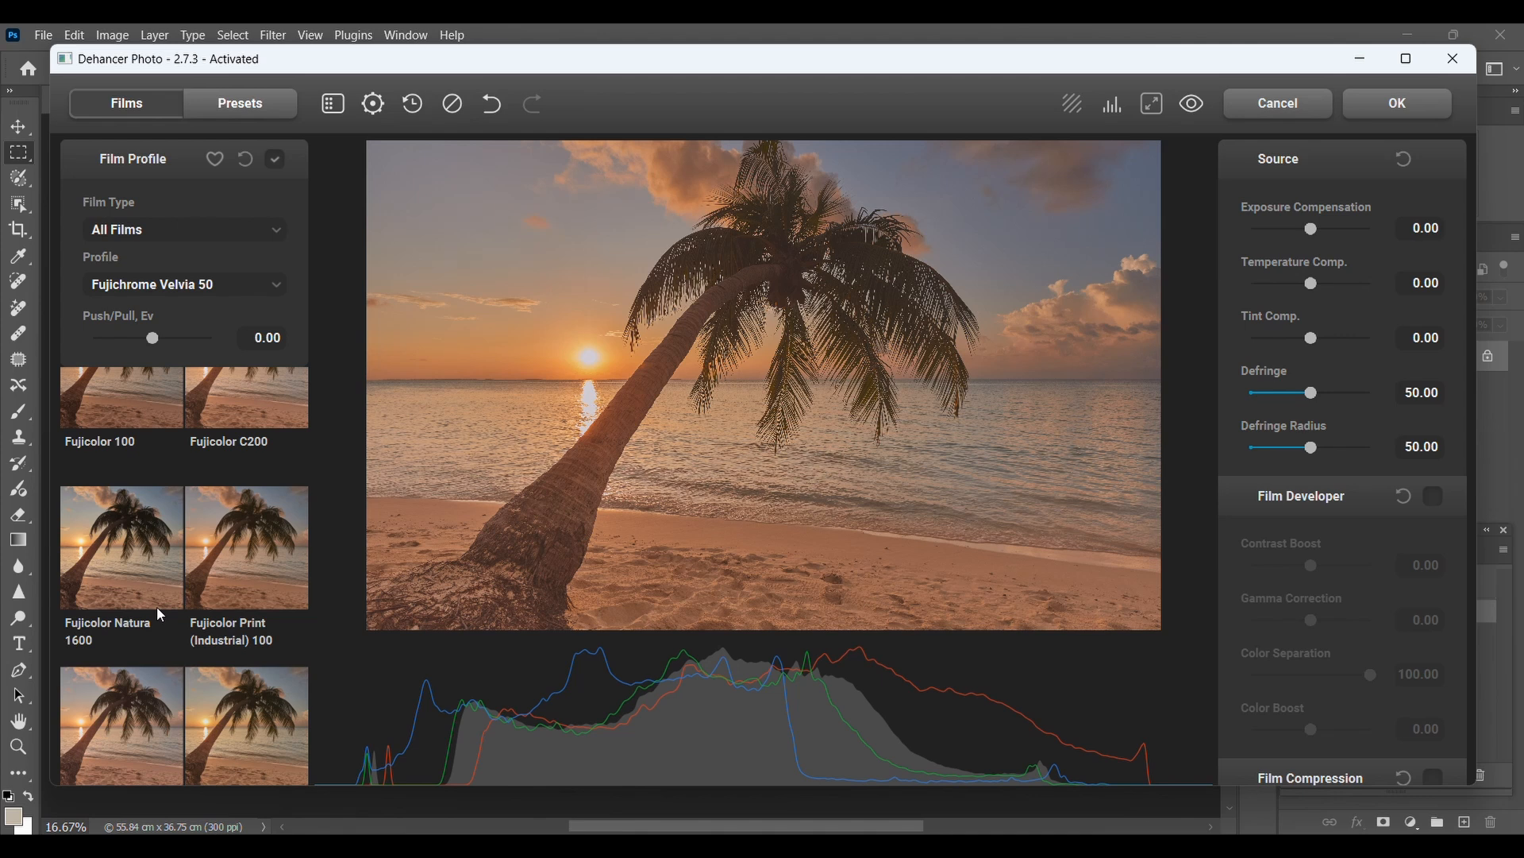
pyautogui.scroll(4, 156, 606)
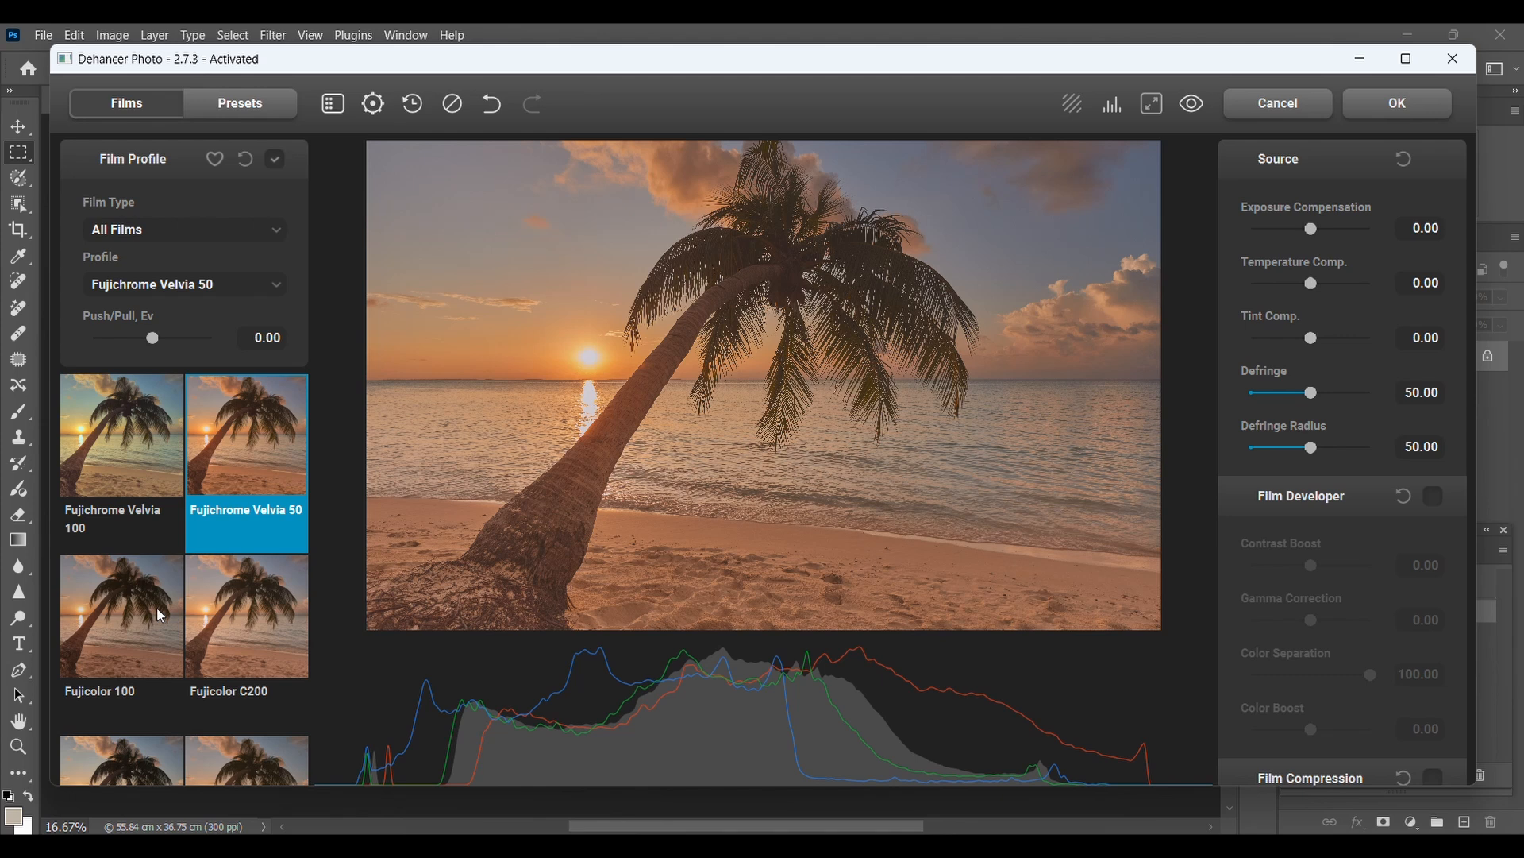
pyautogui.scroll(1, 155, 607)
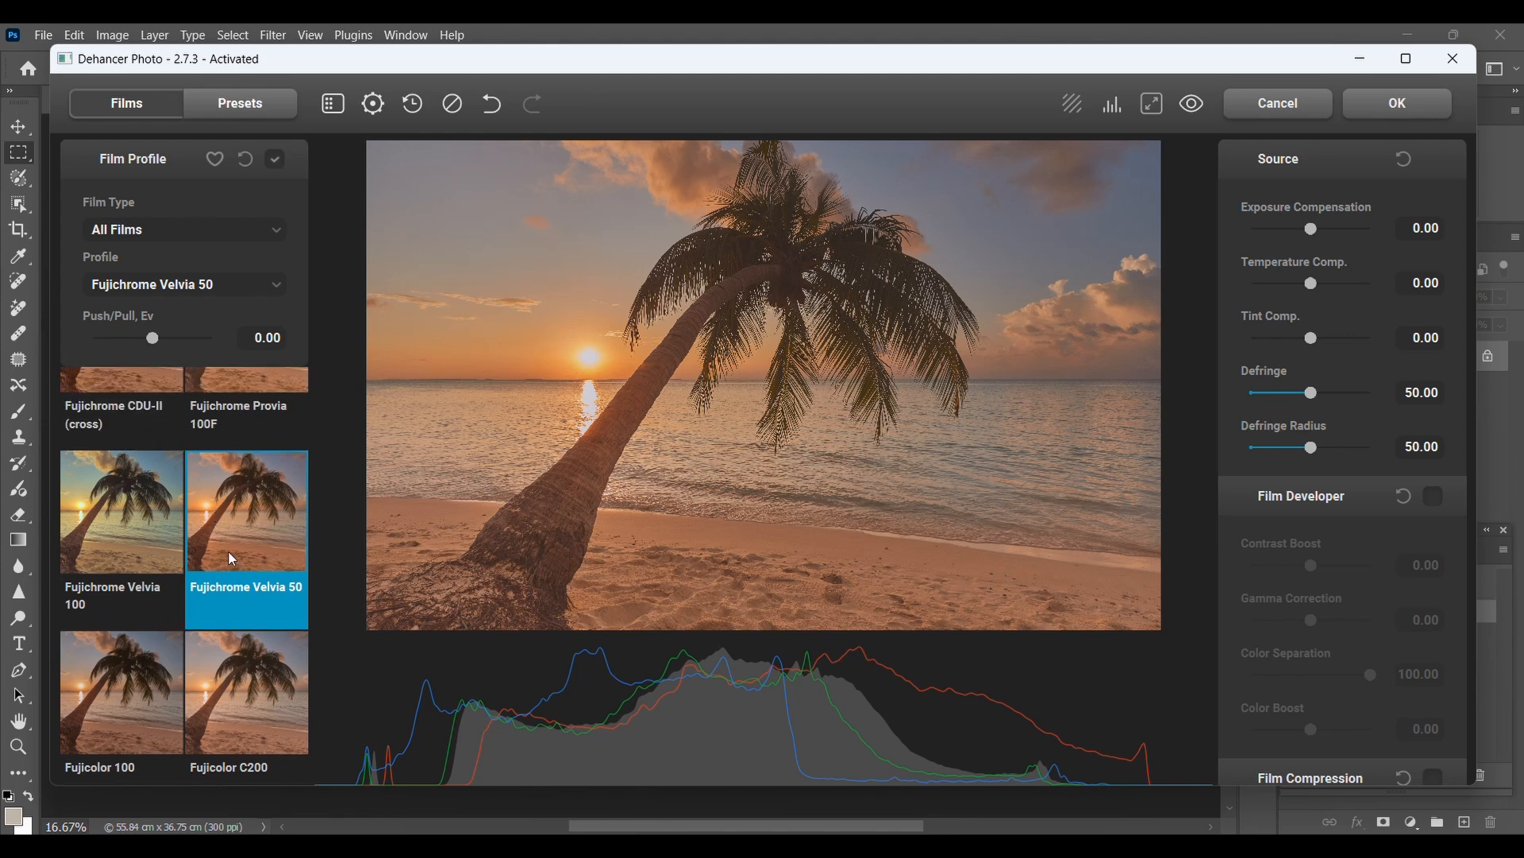
pyautogui.scroll(1, 229, 551)
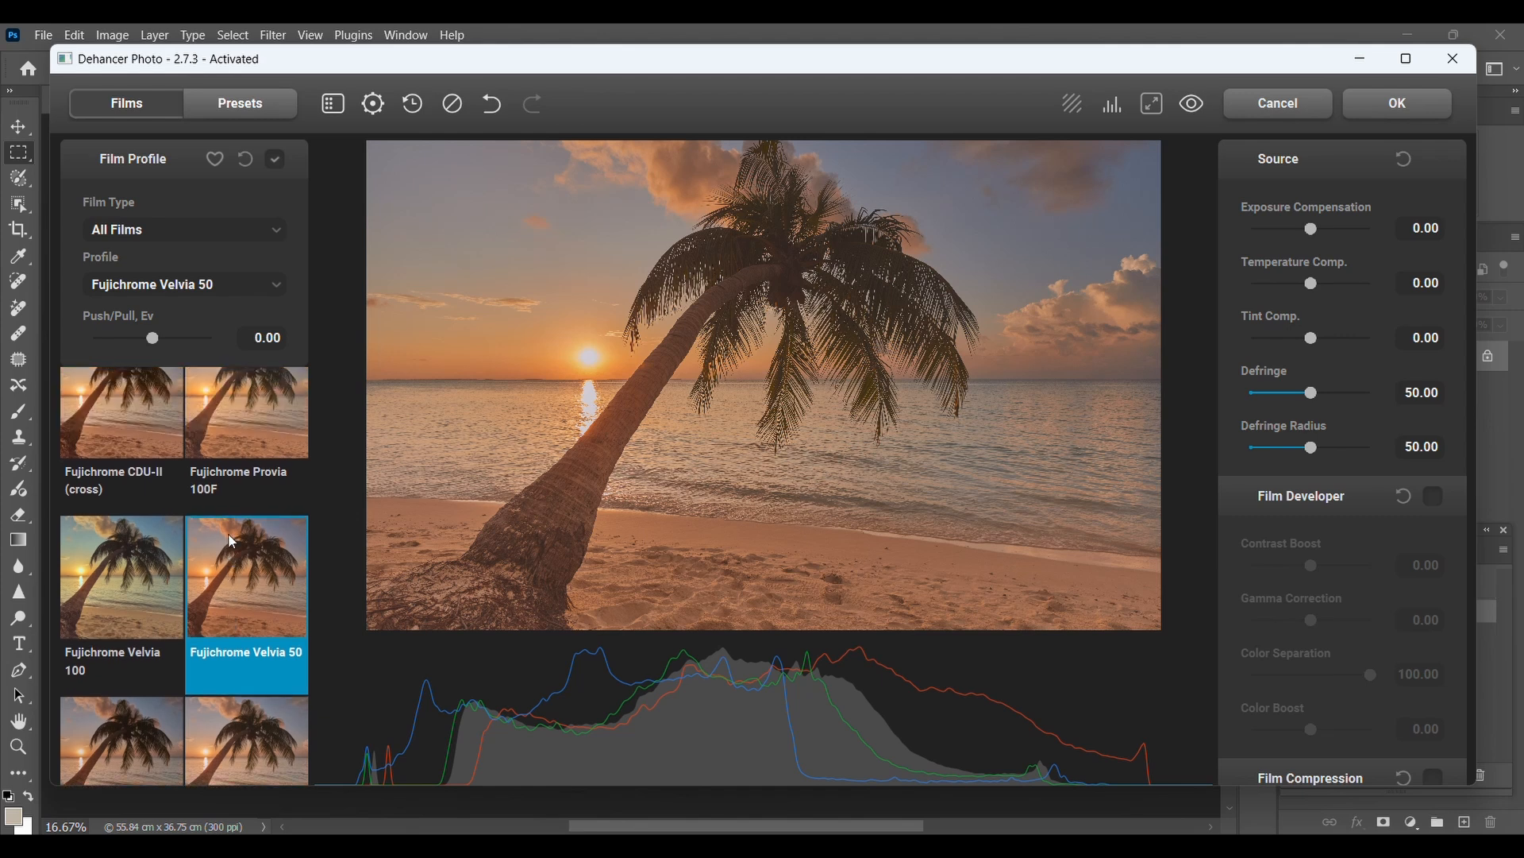
# Step: Preview the Fujichrome Provia 100F film profile and switch back to Fujichrome Velvia 50
pyautogui.click(248, 417)
pyautogui.scroll(1, 249, 416)
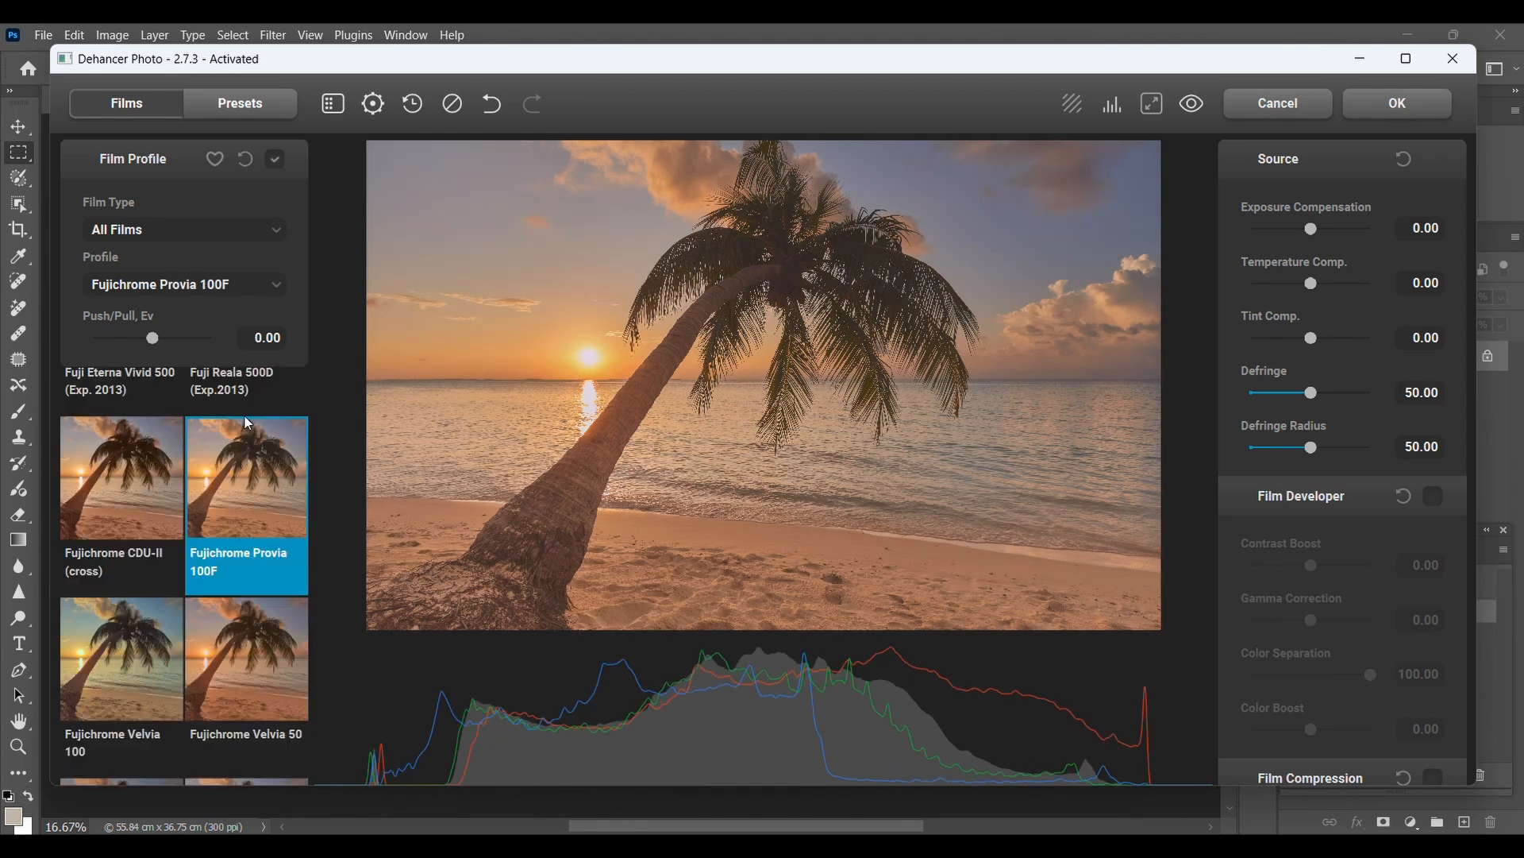
pyautogui.click(242, 658)
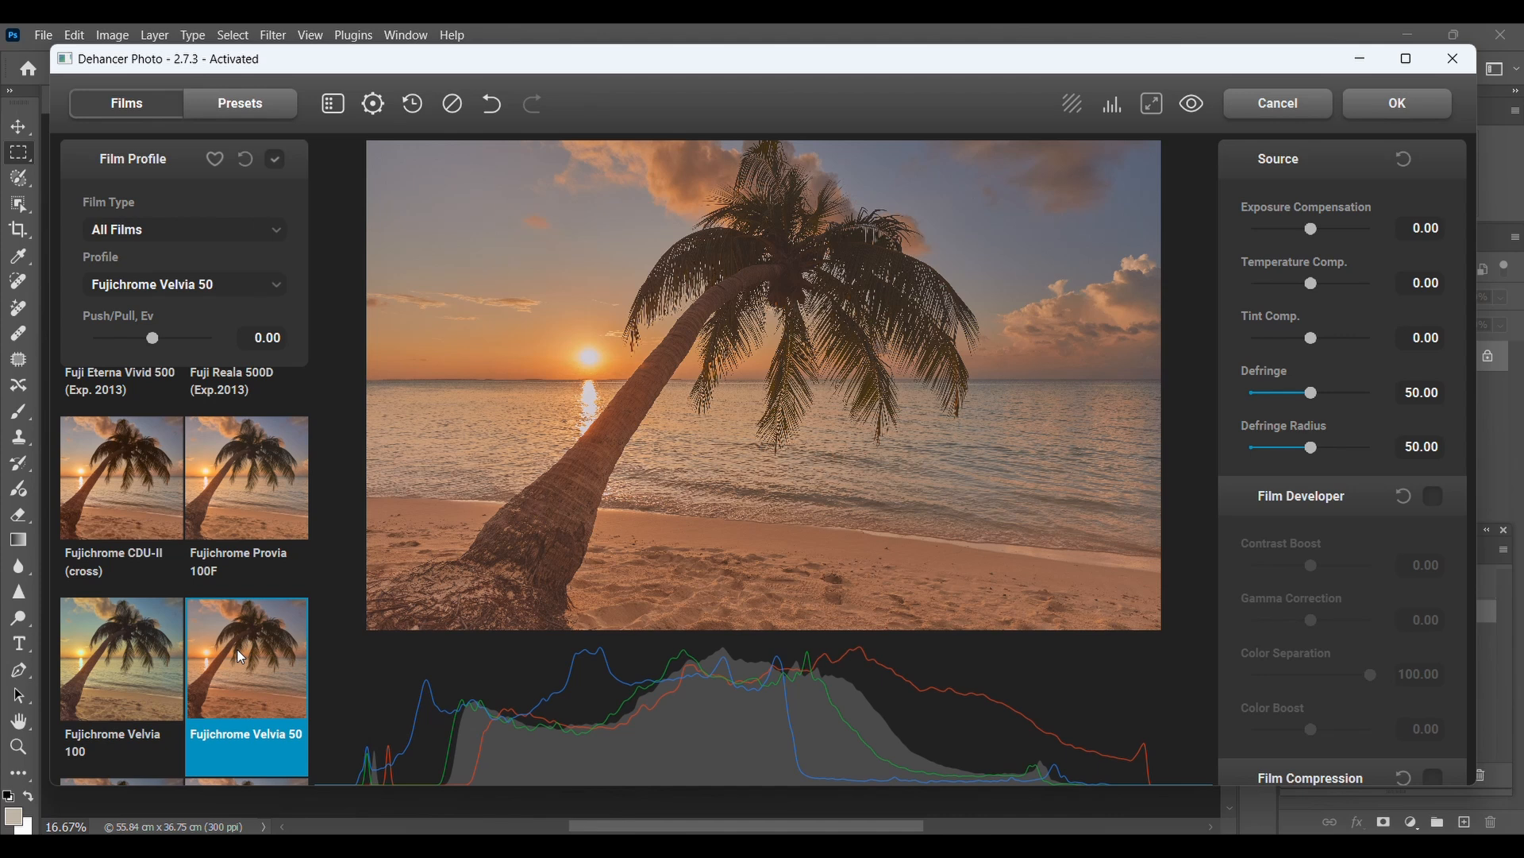
# Step: Try the Kodak Ektachrome E100 (2017) film profile on the photo
pyautogui.scroll(-1, 242, 658)
pyautogui.scroll(-5, 242, 657)
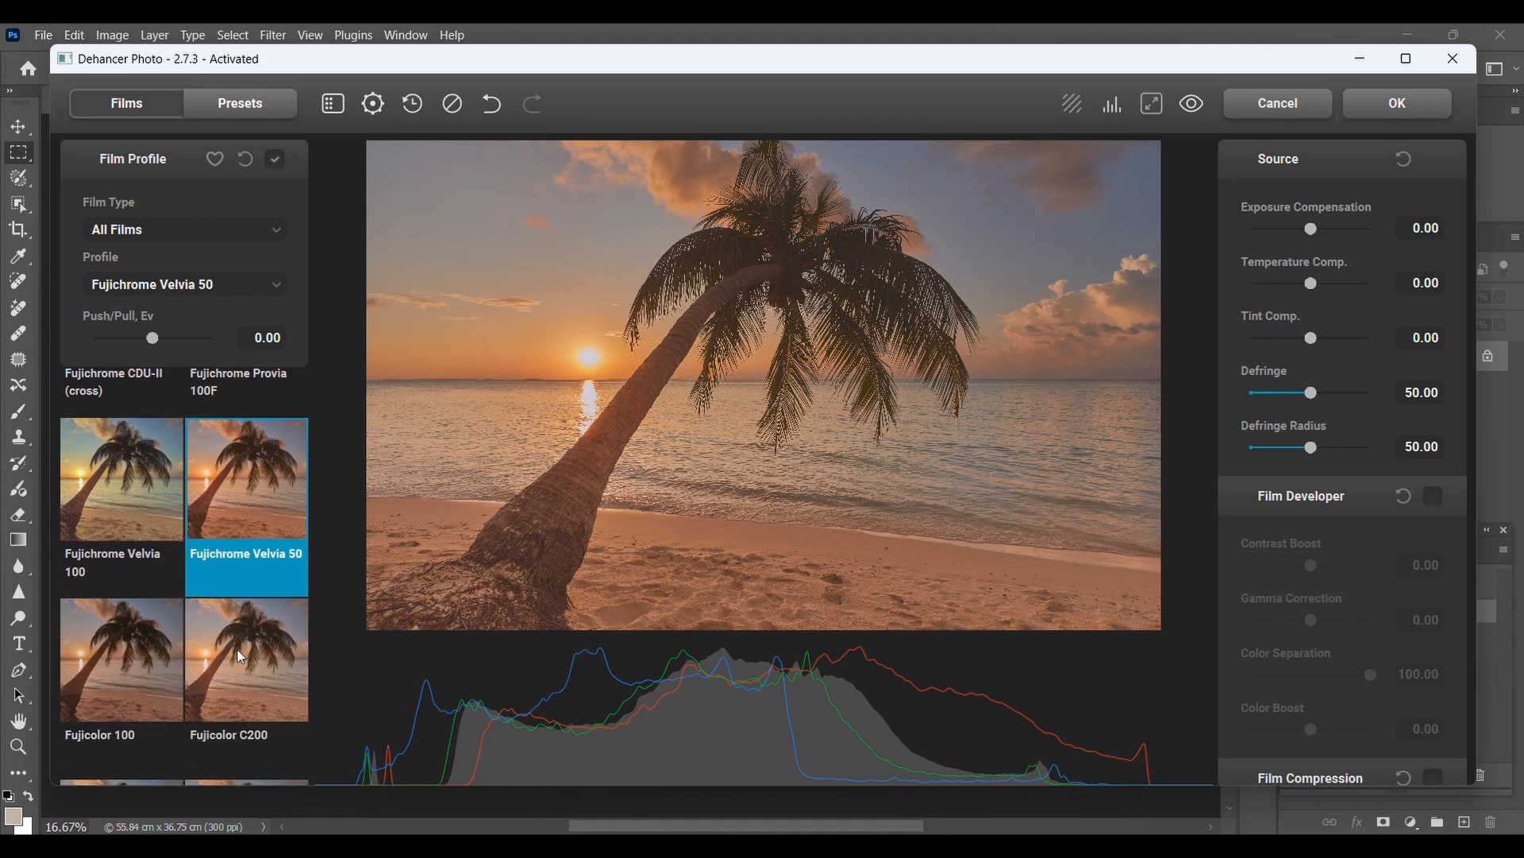
pyautogui.scroll(-4, 242, 658)
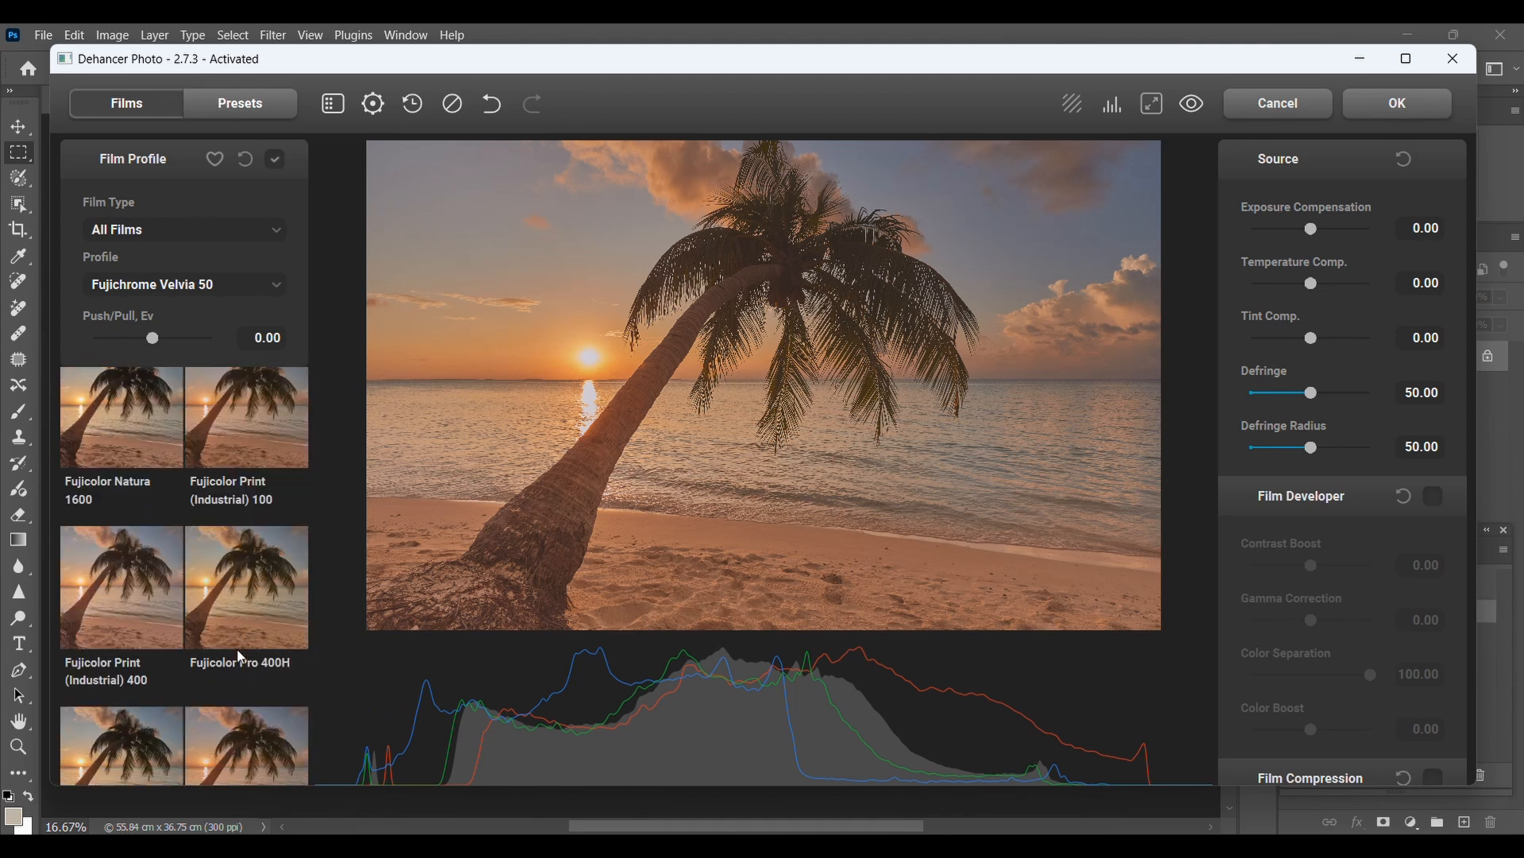
pyautogui.scroll(-6, 242, 656)
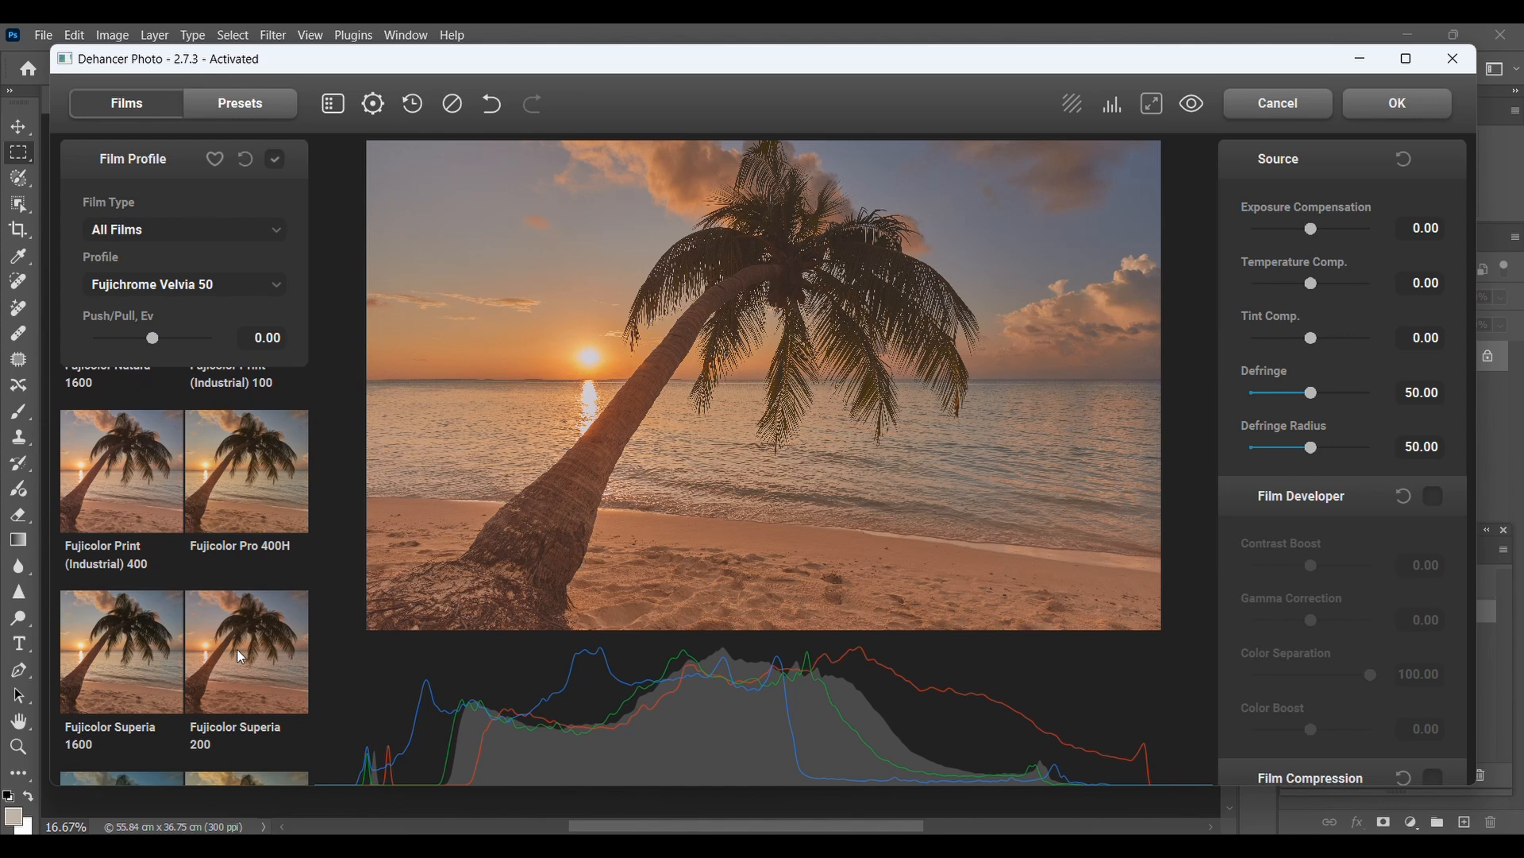
pyautogui.scroll(-9, 241, 656)
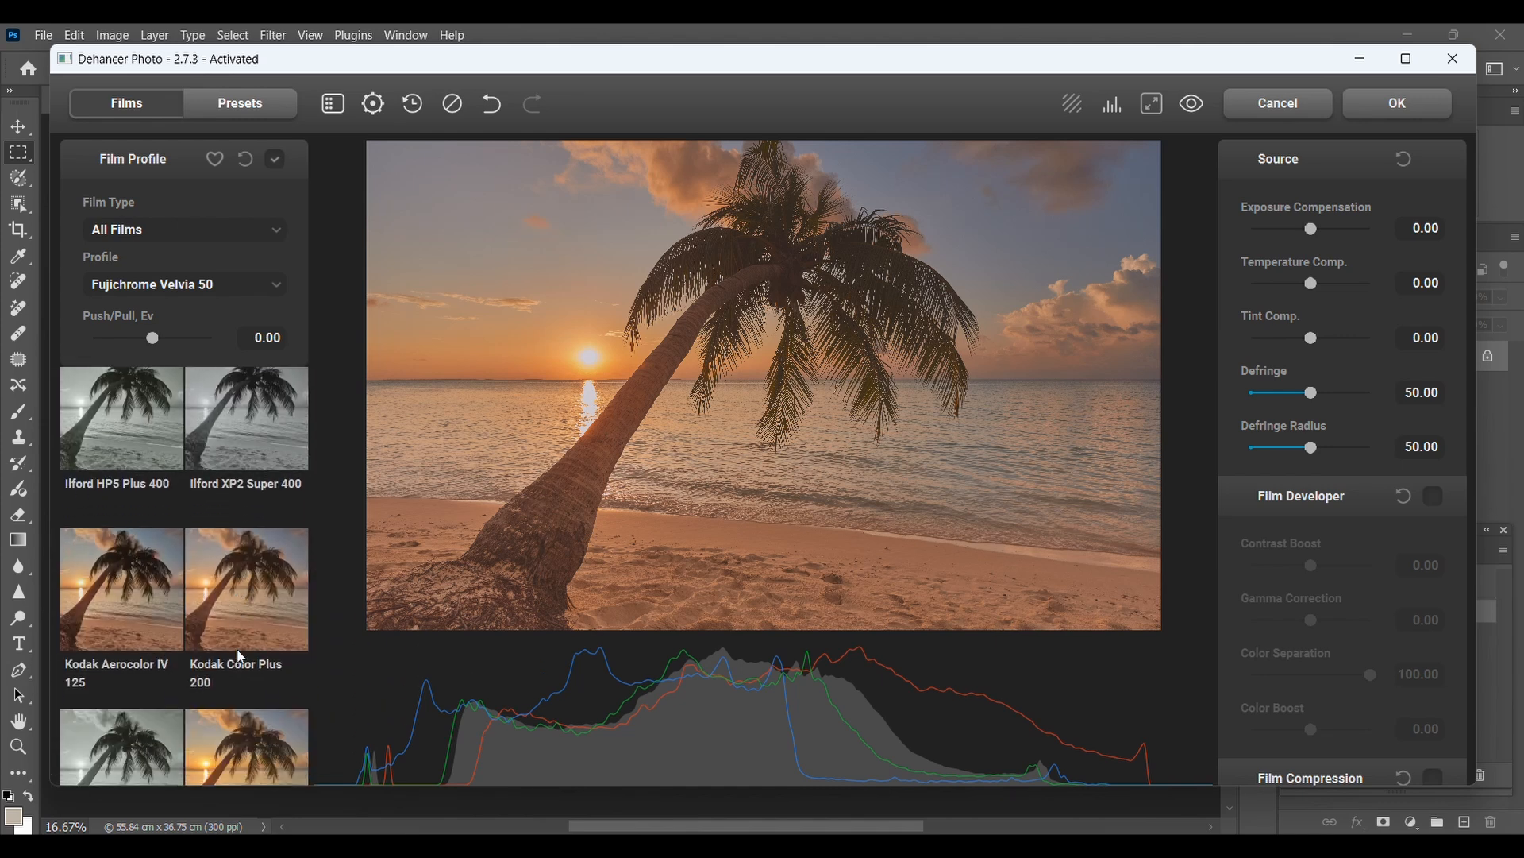
pyautogui.scroll(-3, 240, 656)
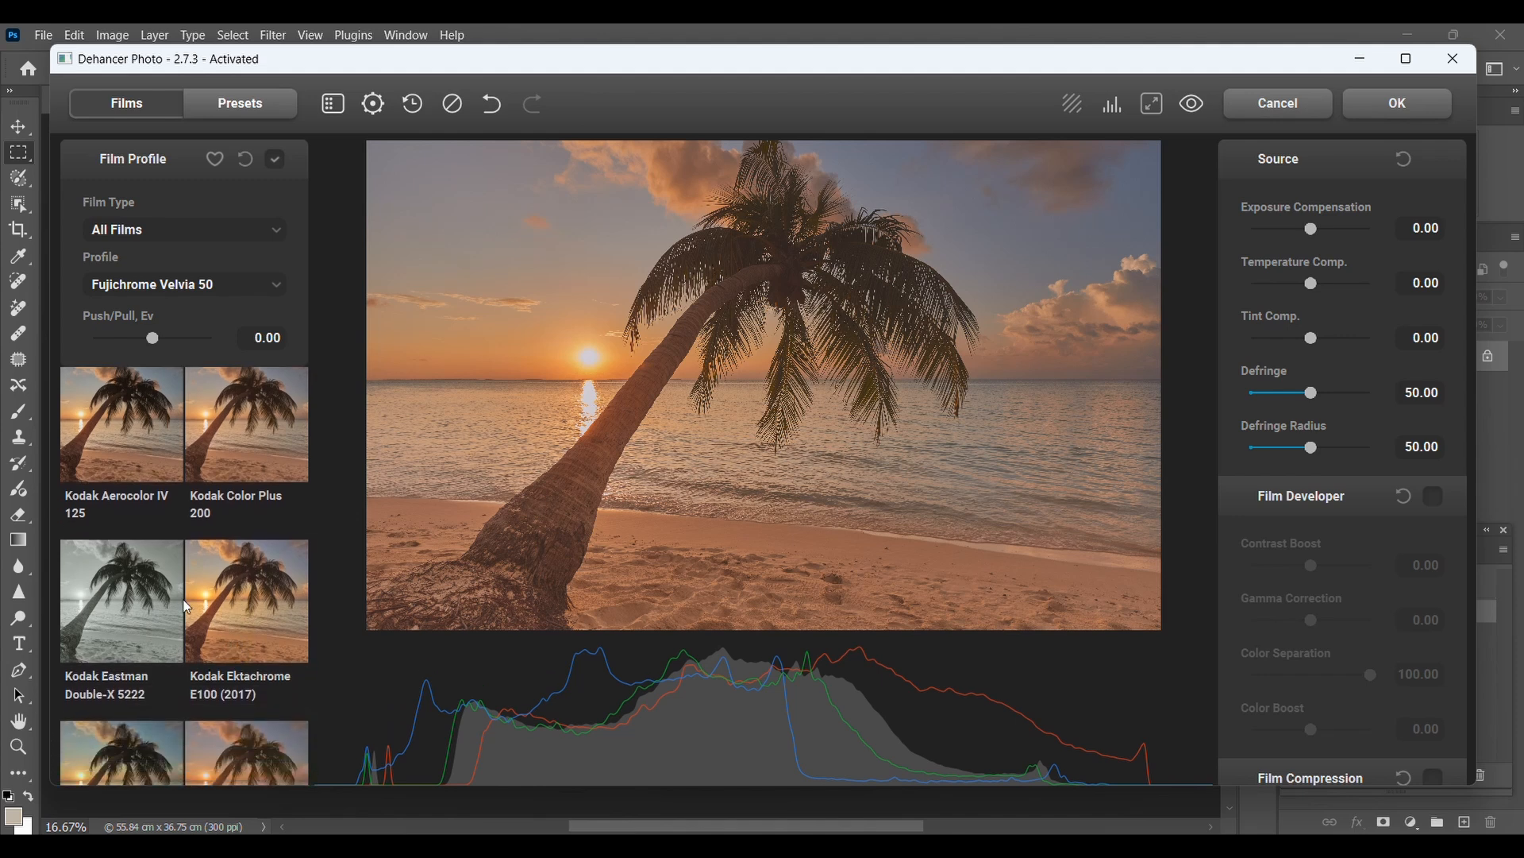
pyautogui.click(268, 582)
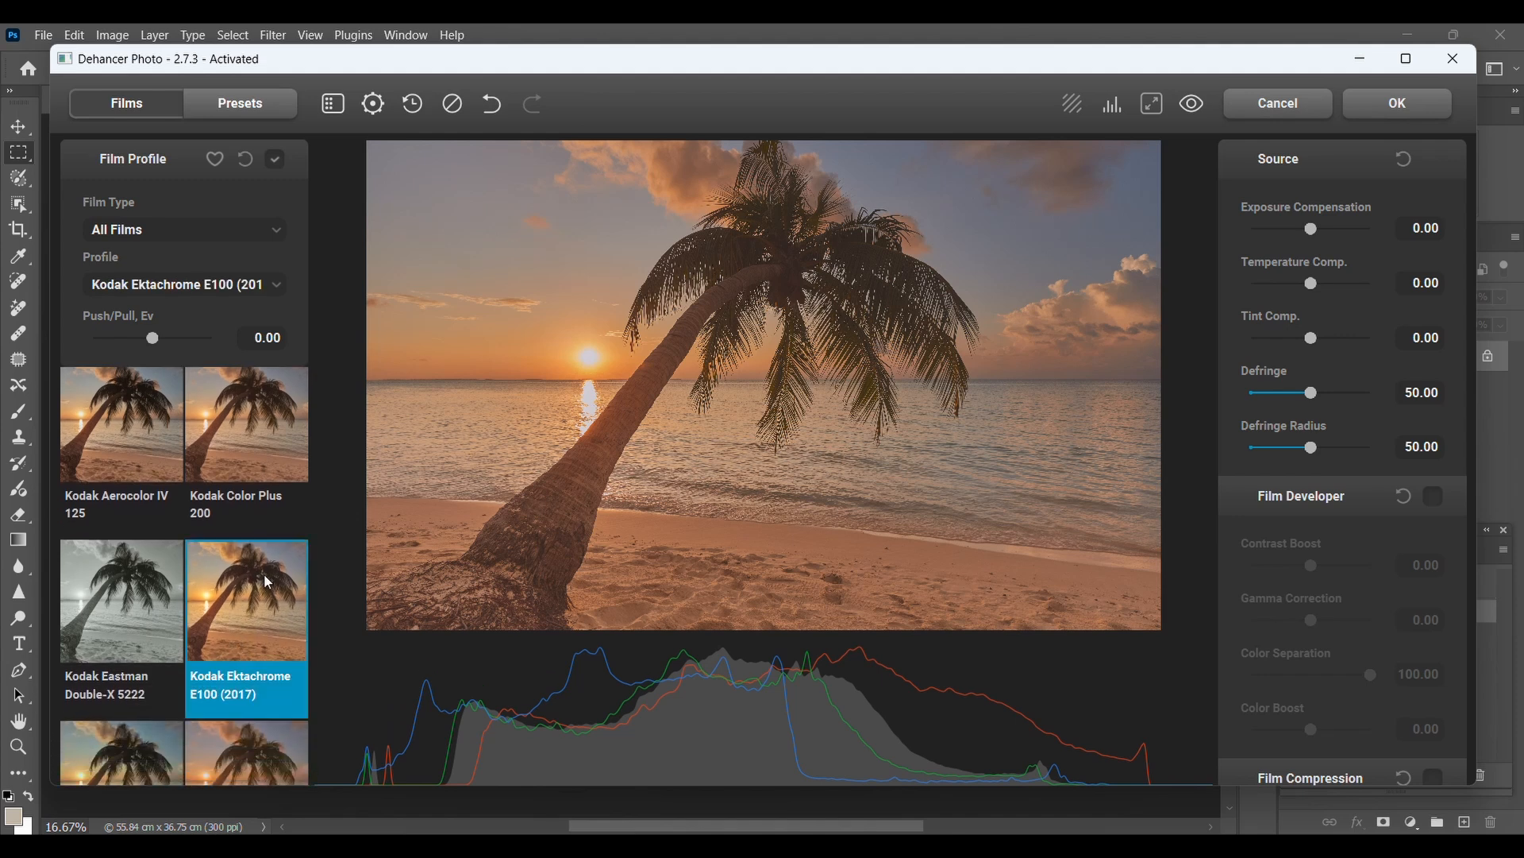
# Step: Apply the Kodak Kodachrome 64 (Experimental) film profile to the photo
pyautogui.scroll(-1, 259, 636)
pyautogui.scroll(-2, 260, 636)
pyautogui.scroll(-3, 260, 636)
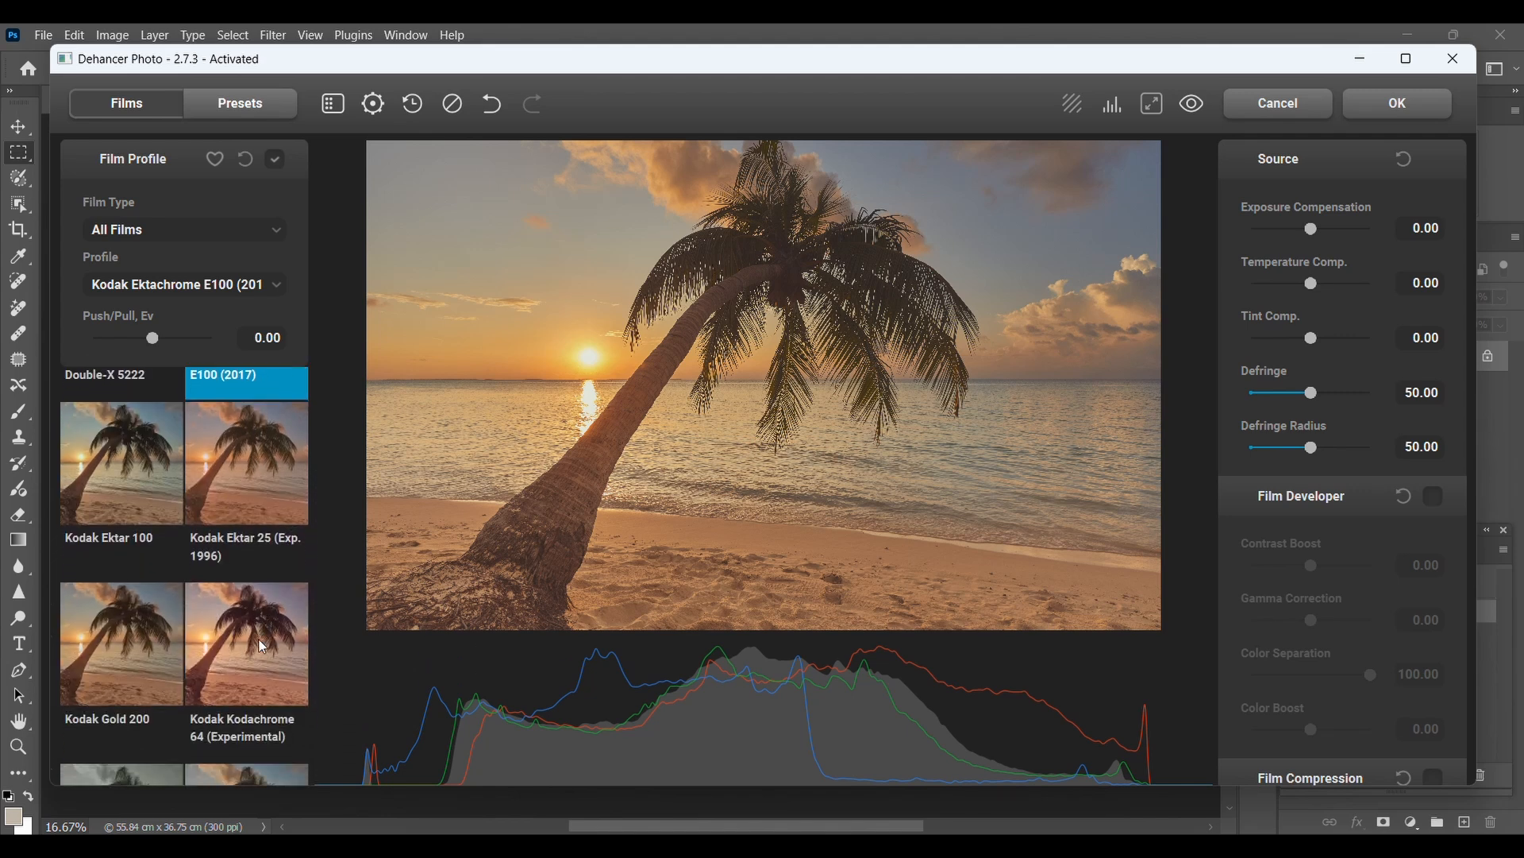
pyautogui.click(260, 645)
# Step: Limit the film profile list to the Color Positive film type and look through its profiles
pyautogui.scroll(3, 246, 620)
pyautogui.scroll(2, 235, 588)
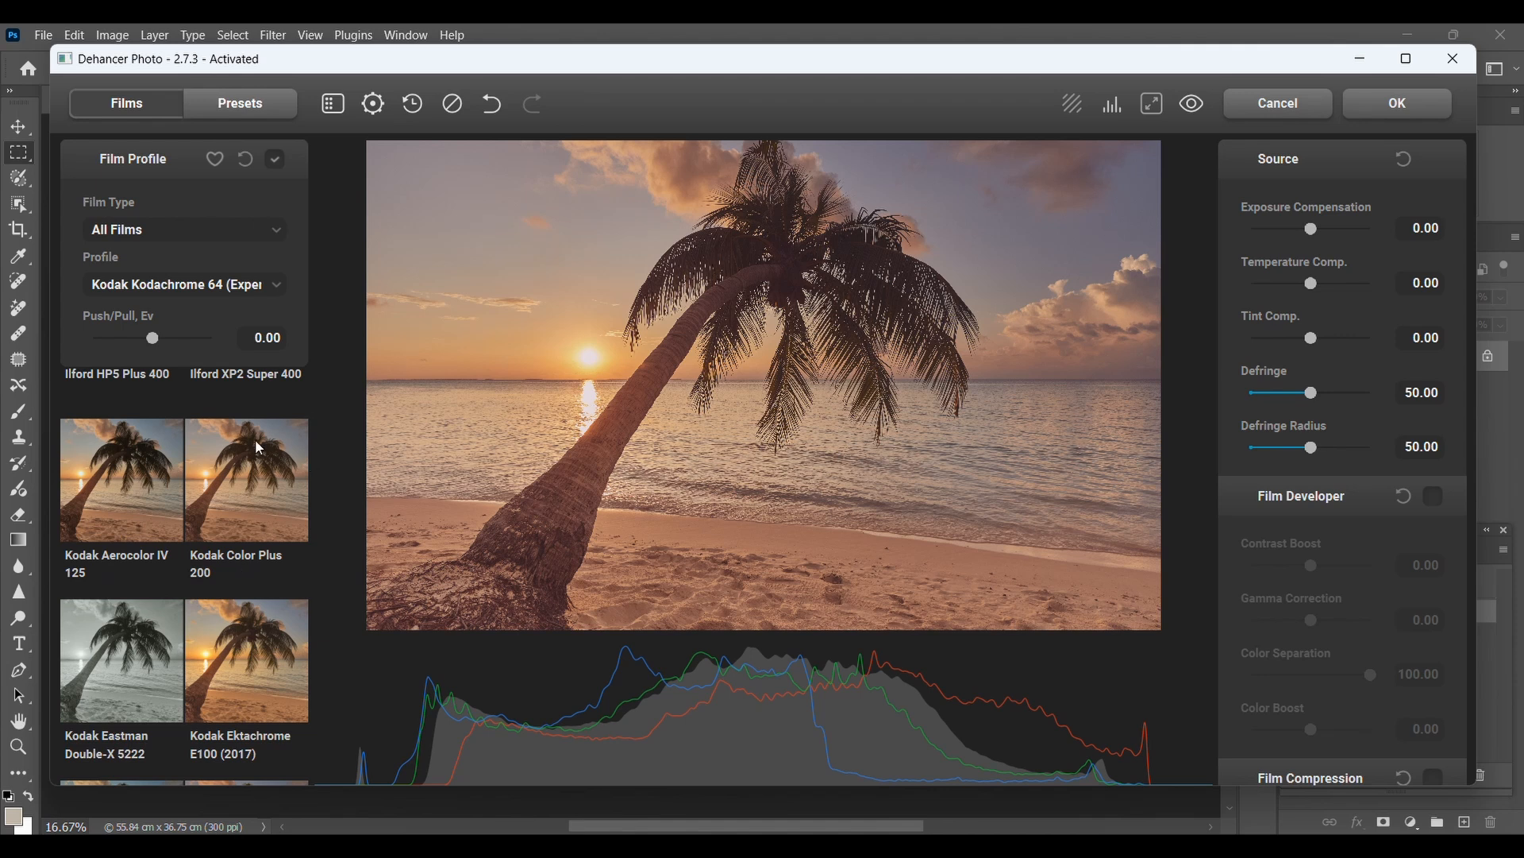
pyautogui.scroll(8, 251, 456)
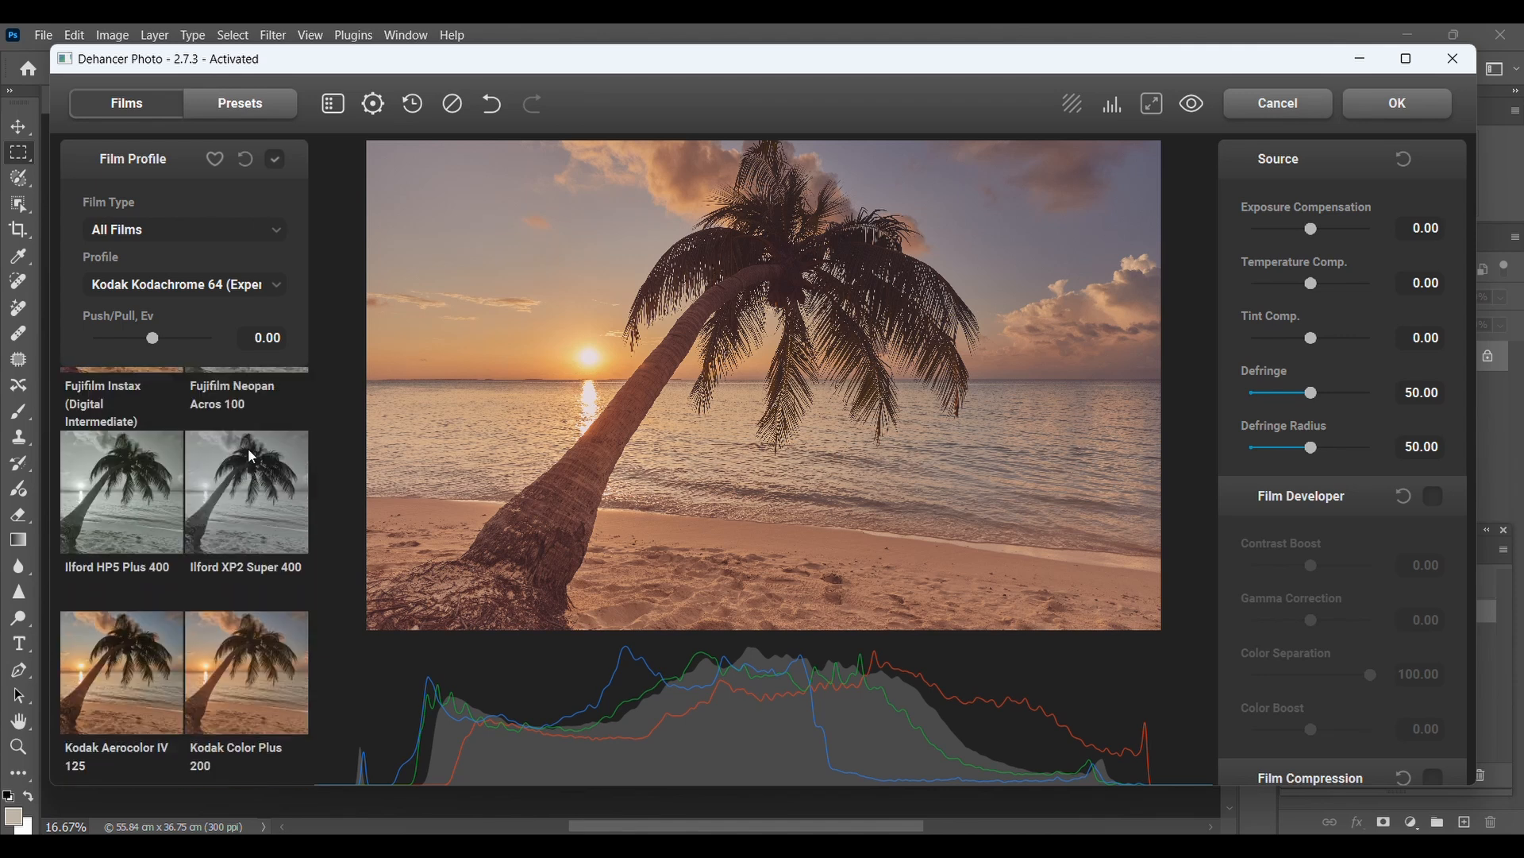
pyautogui.scroll(6, 248, 451)
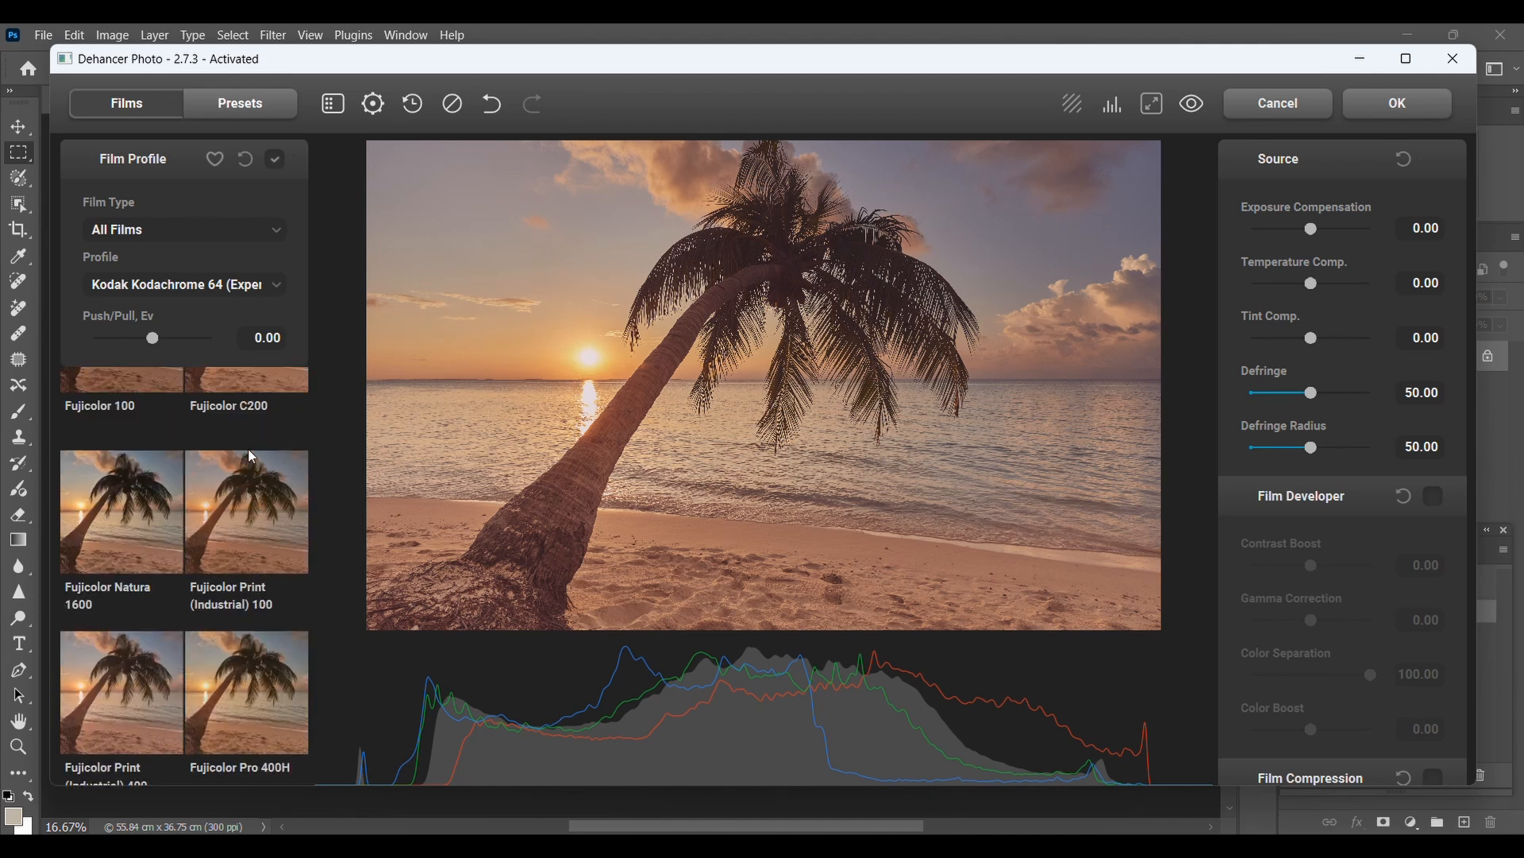
pyautogui.scroll(6, 249, 451)
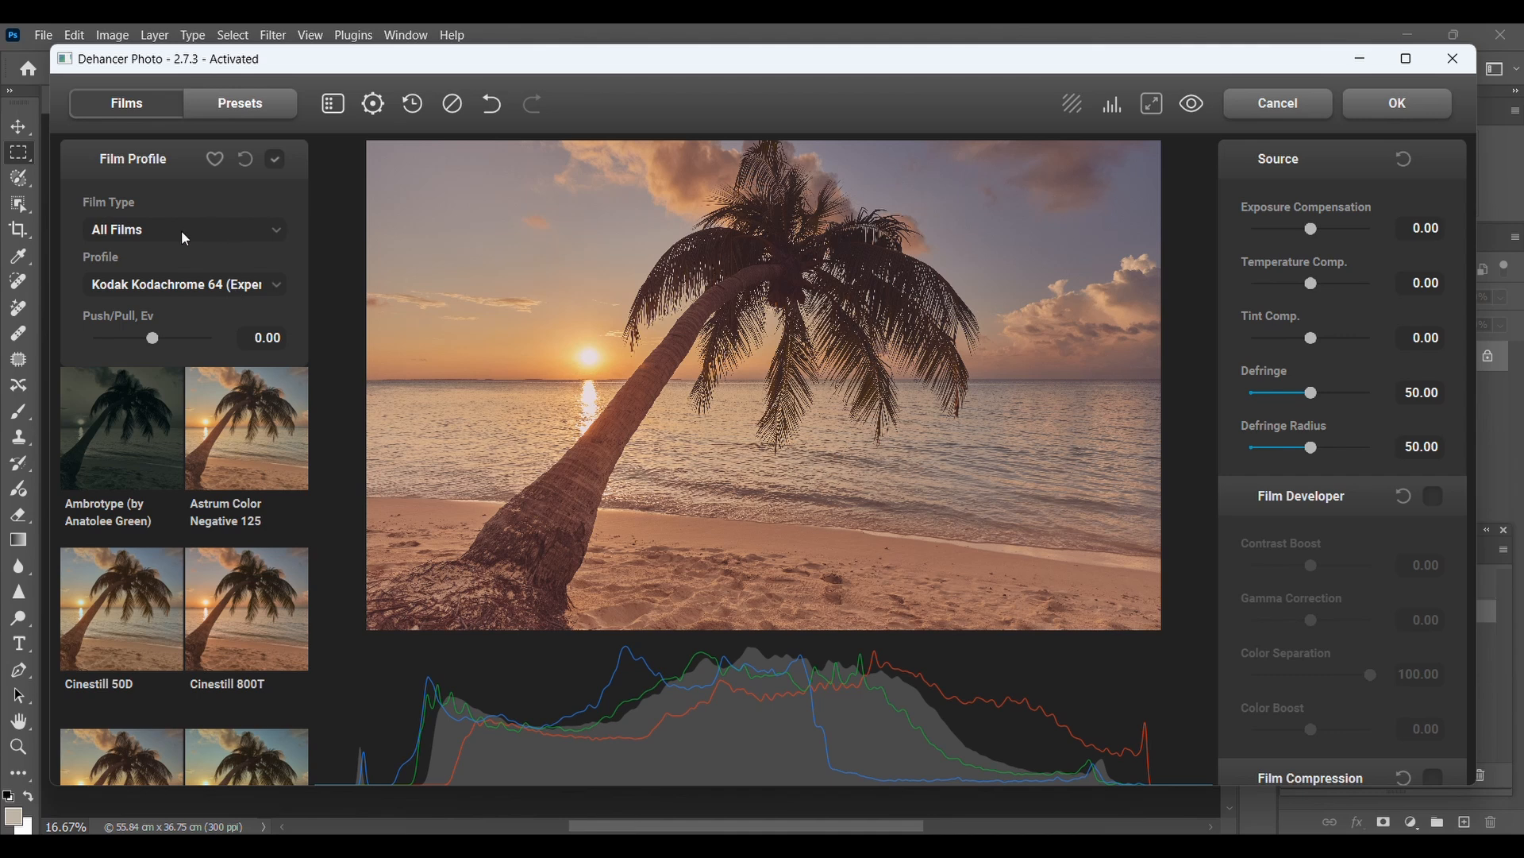
pyautogui.click(208, 236)
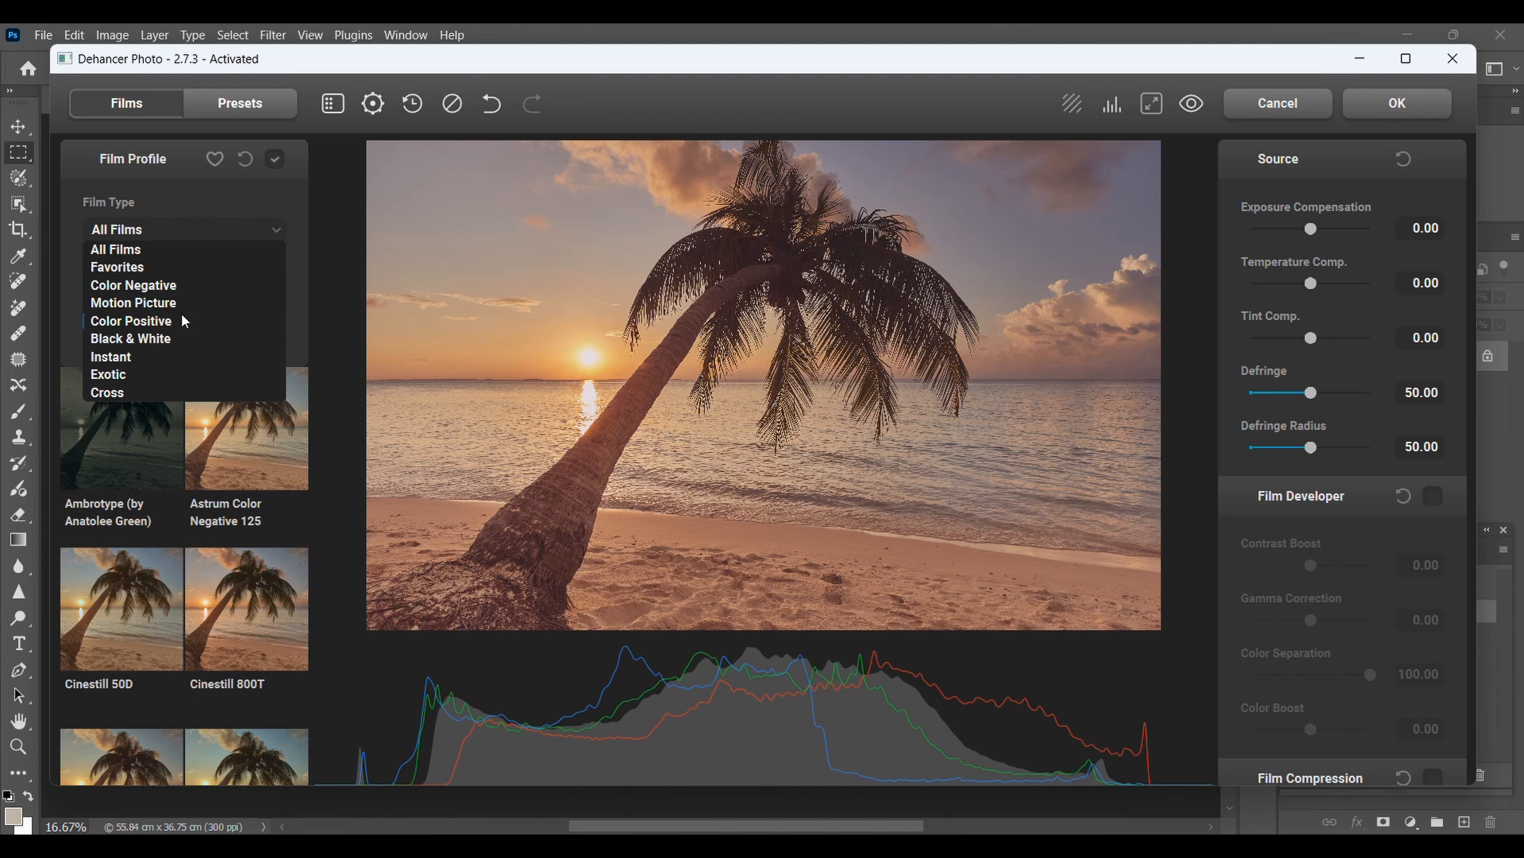
pyautogui.click(139, 317)
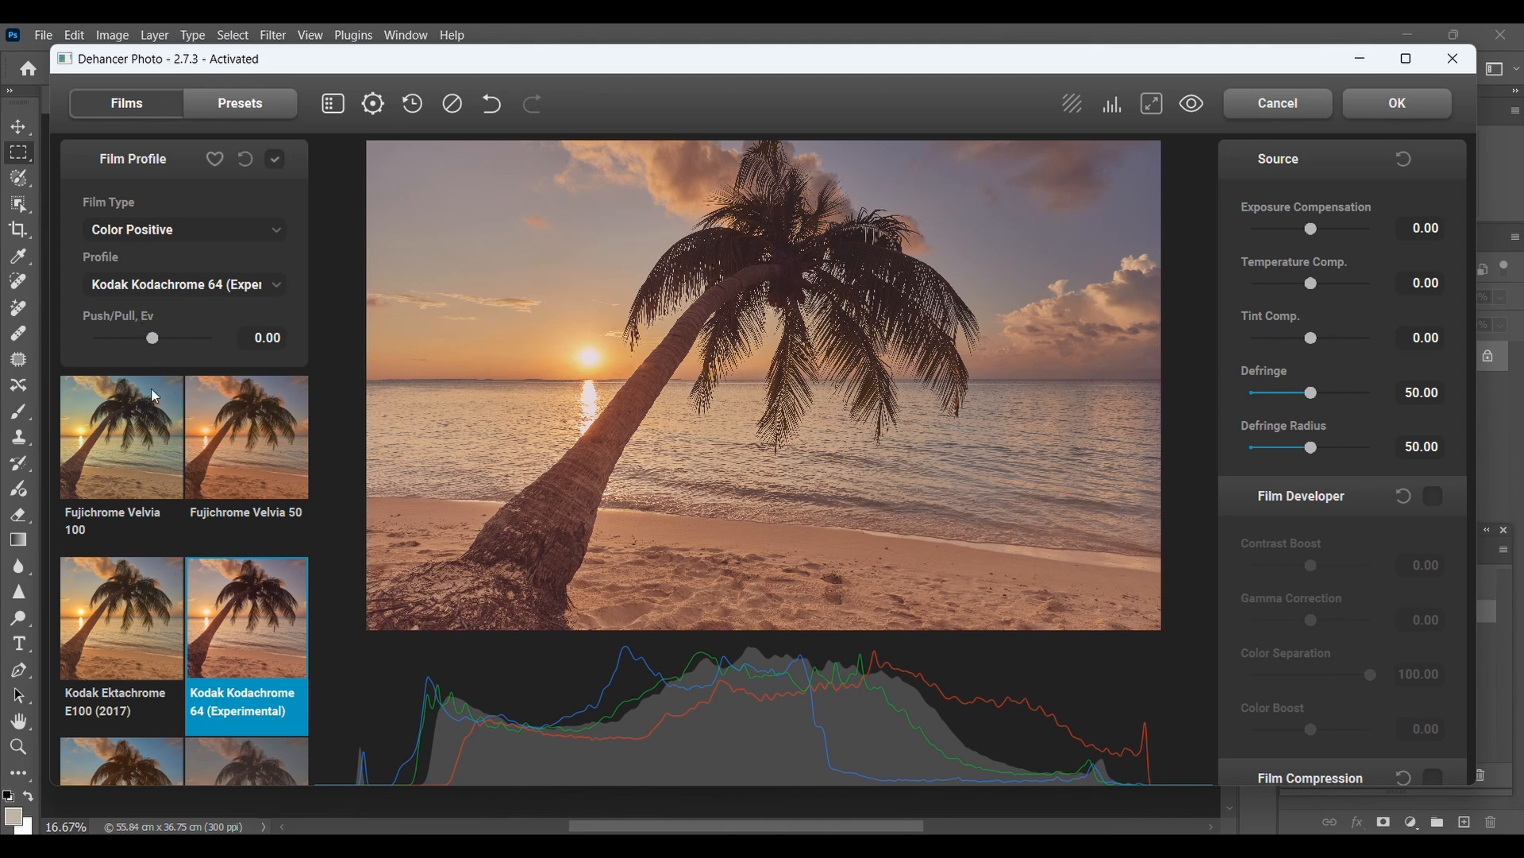
pyautogui.scroll(-2, 140, 512)
pyautogui.scroll(3, 137, 506)
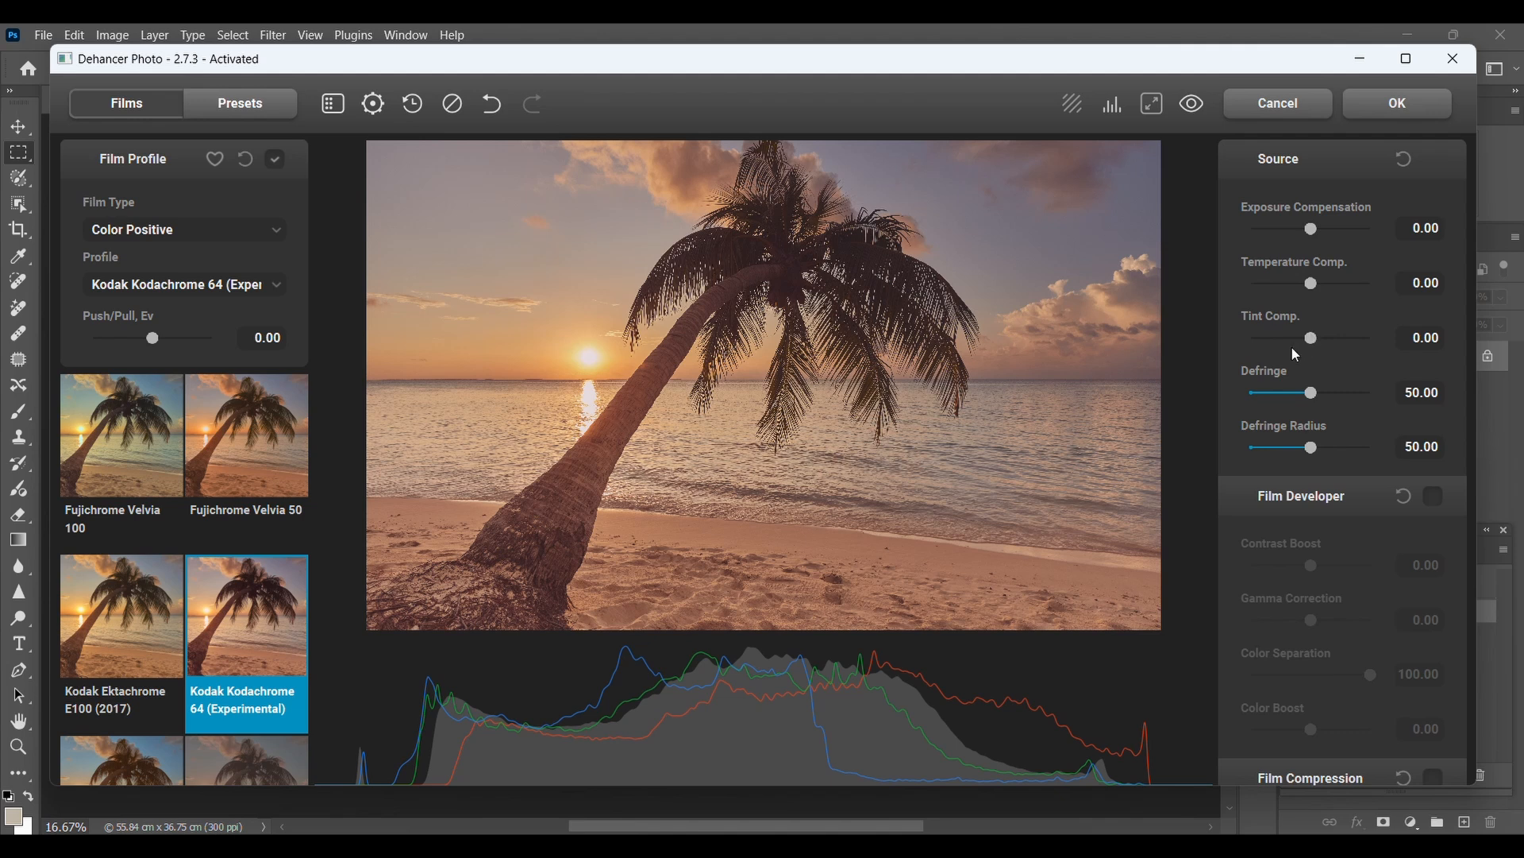
# Step: Look through the Source, Film Developer and Film Compression settings down to the Expand section
pyautogui.scroll(-1, 1294, 490)
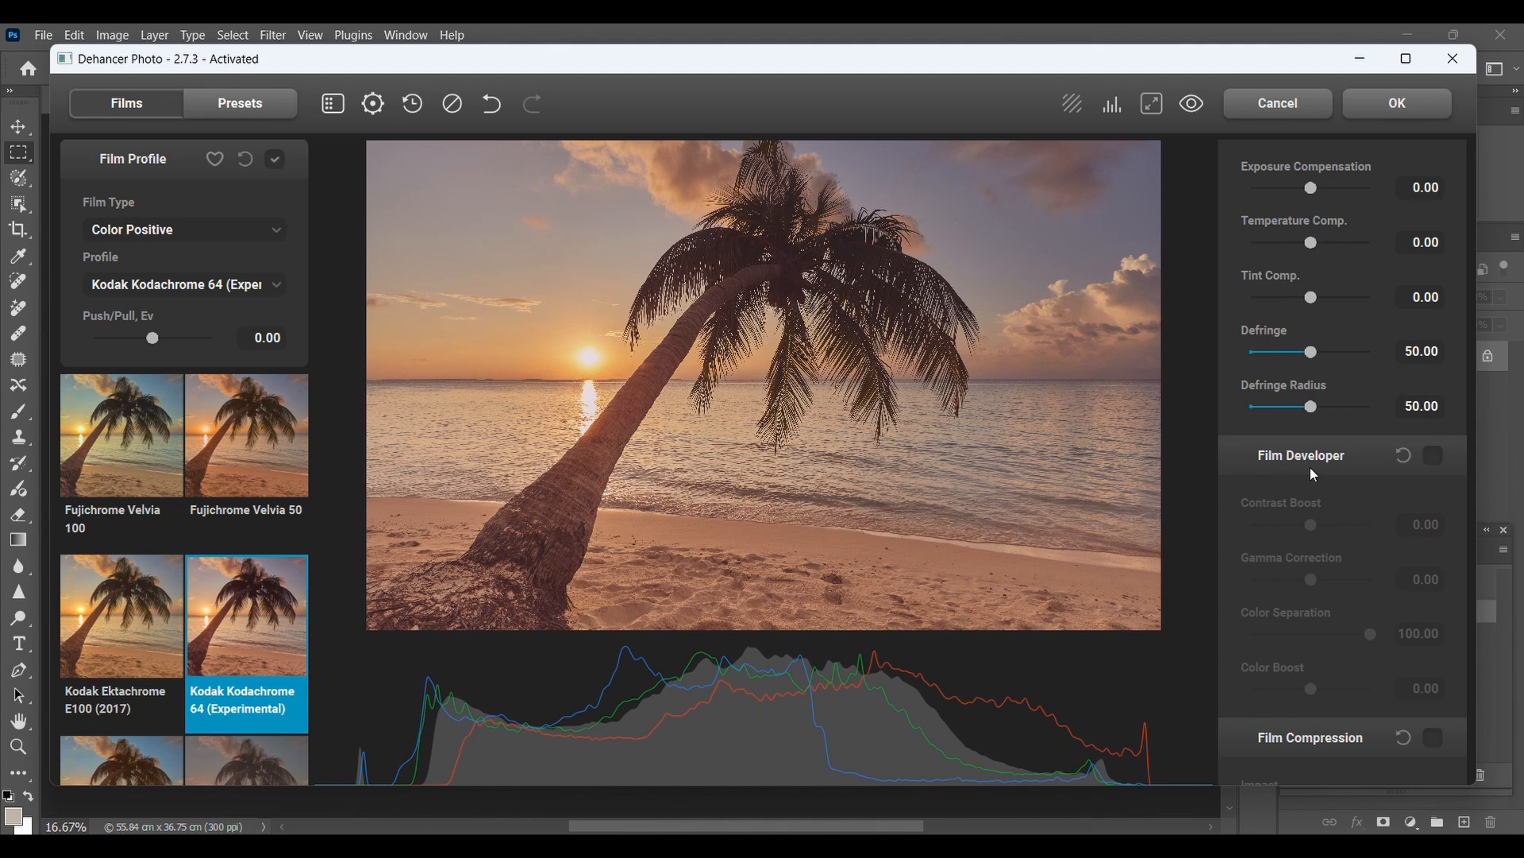
pyautogui.scroll(-4, 1312, 470)
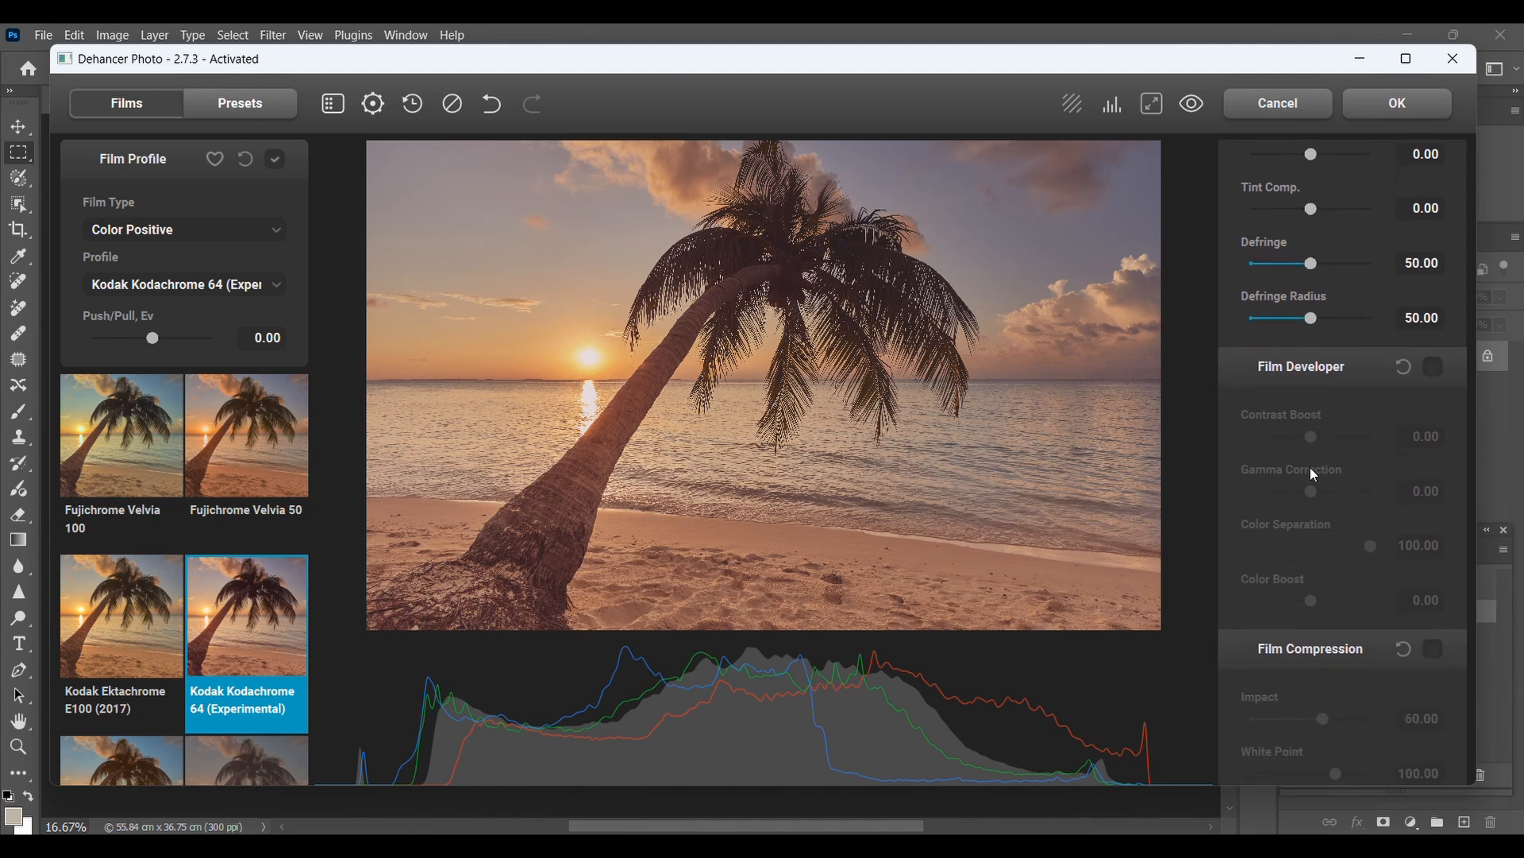
pyautogui.scroll(-4, 1311, 469)
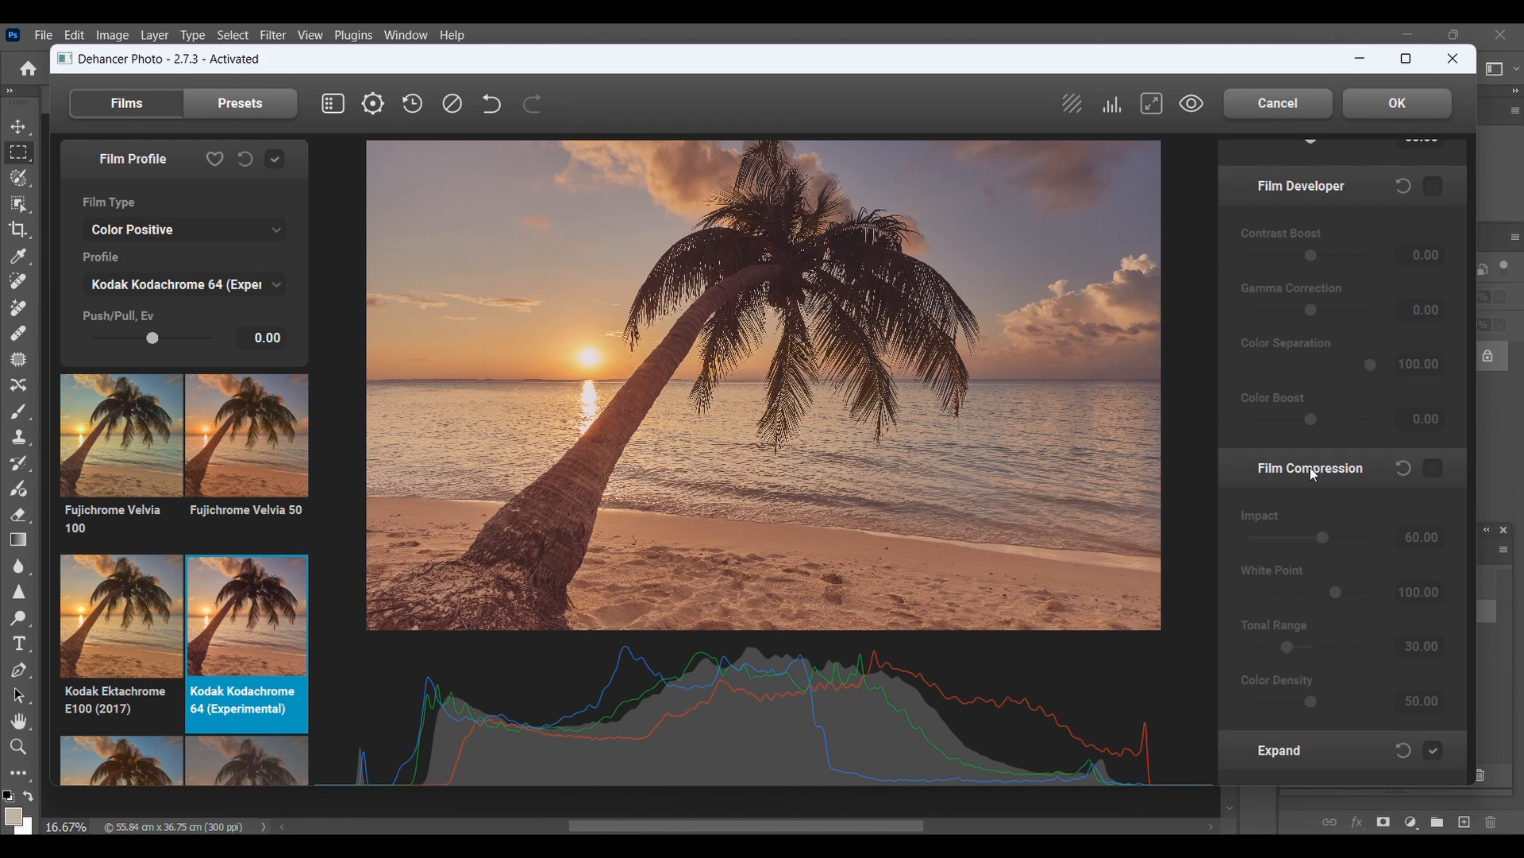
pyautogui.scroll(-1, 1332, 475)
pyautogui.scroll(-2, 1333, 479)
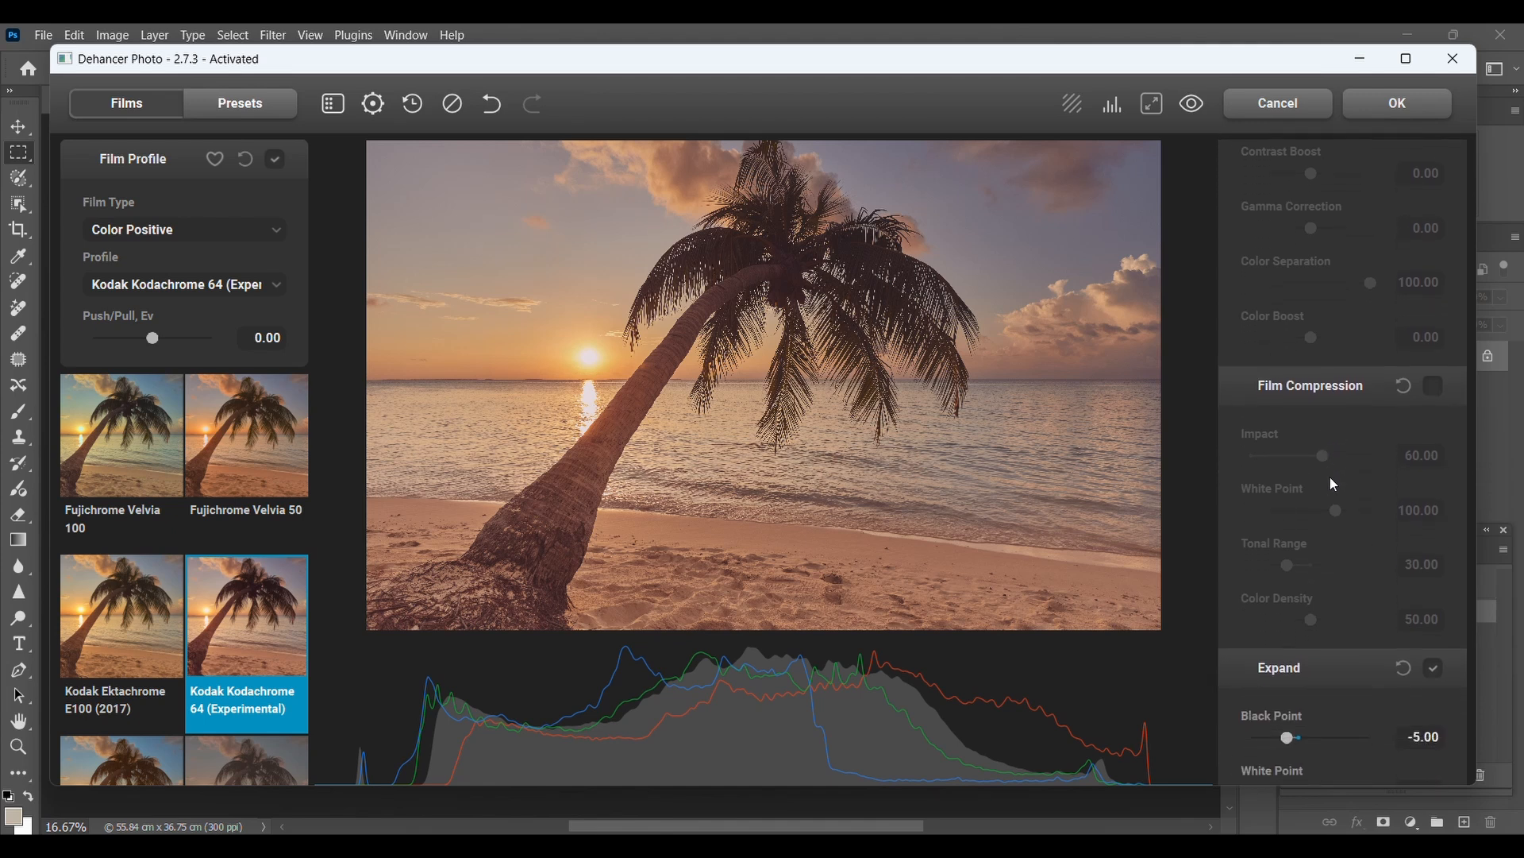
pyautogui.scroll(-3, 1332, 483)
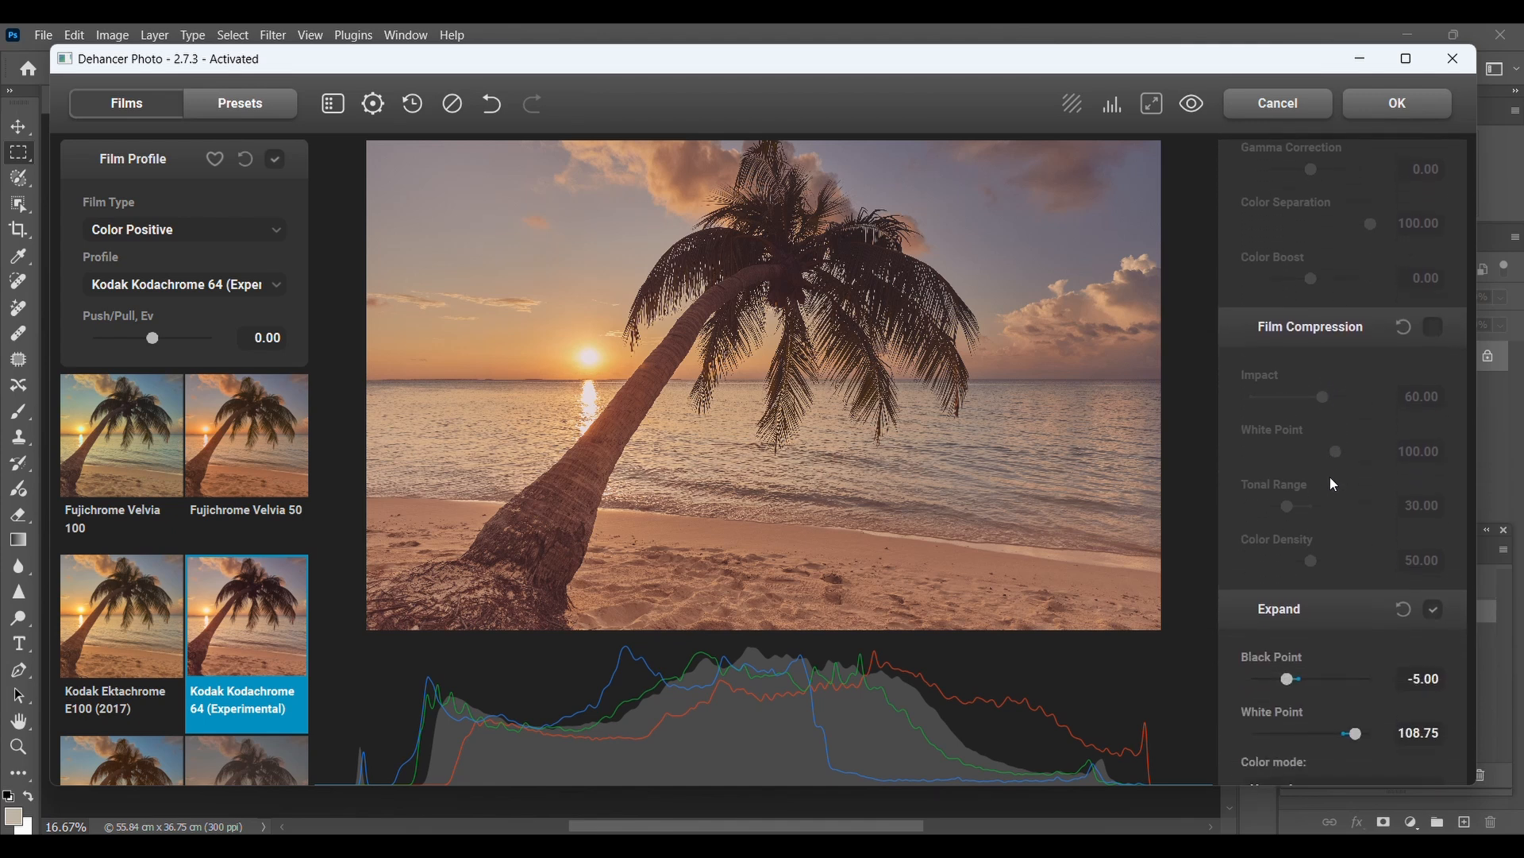
pyautogui.scroll(-3, 1333, 483)
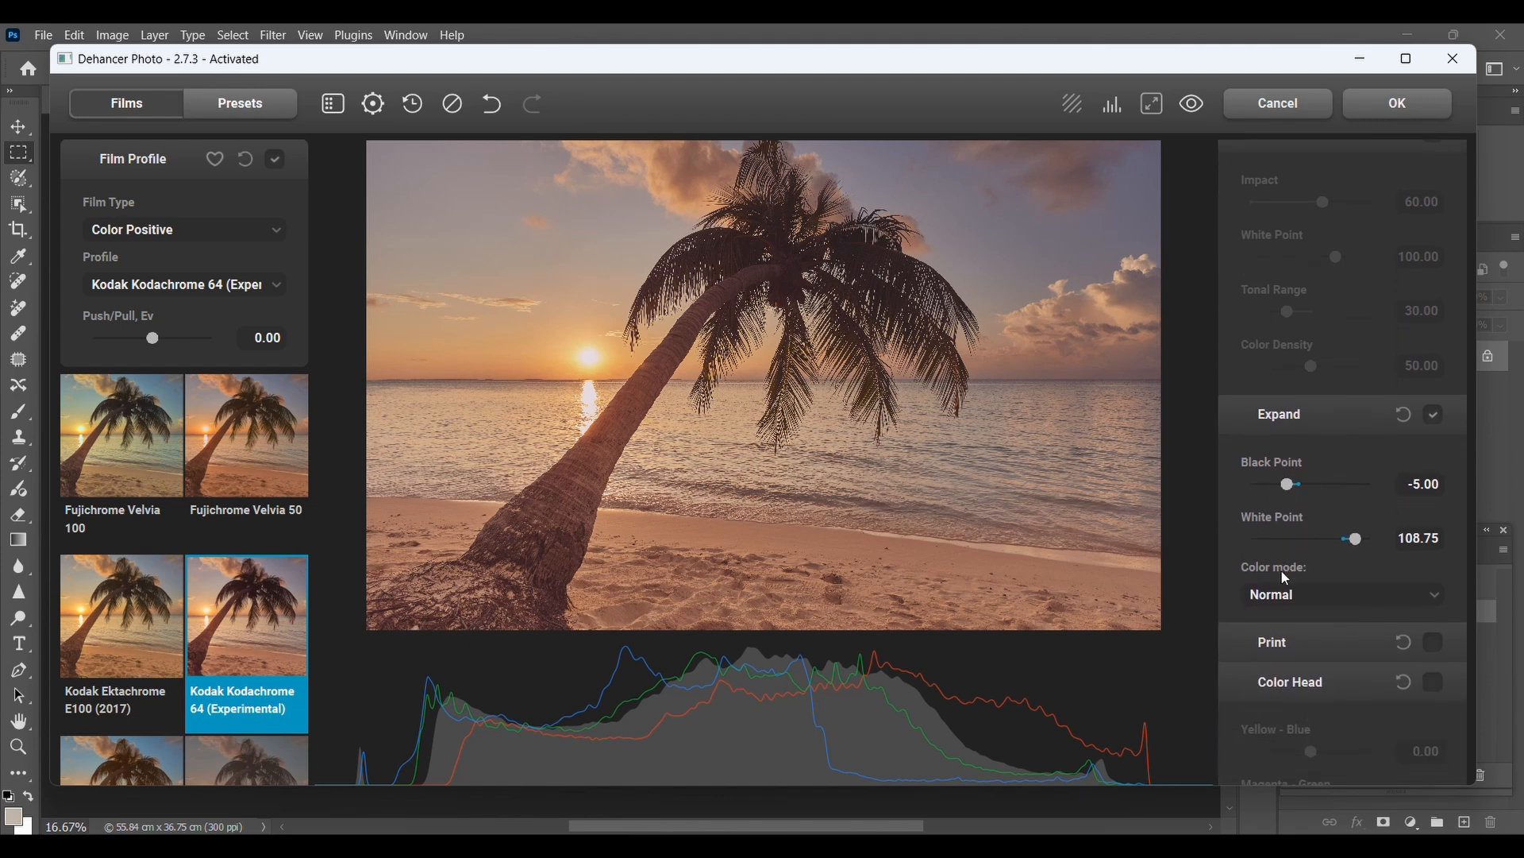
pyautogui.scroll(-1, 1280, 569)
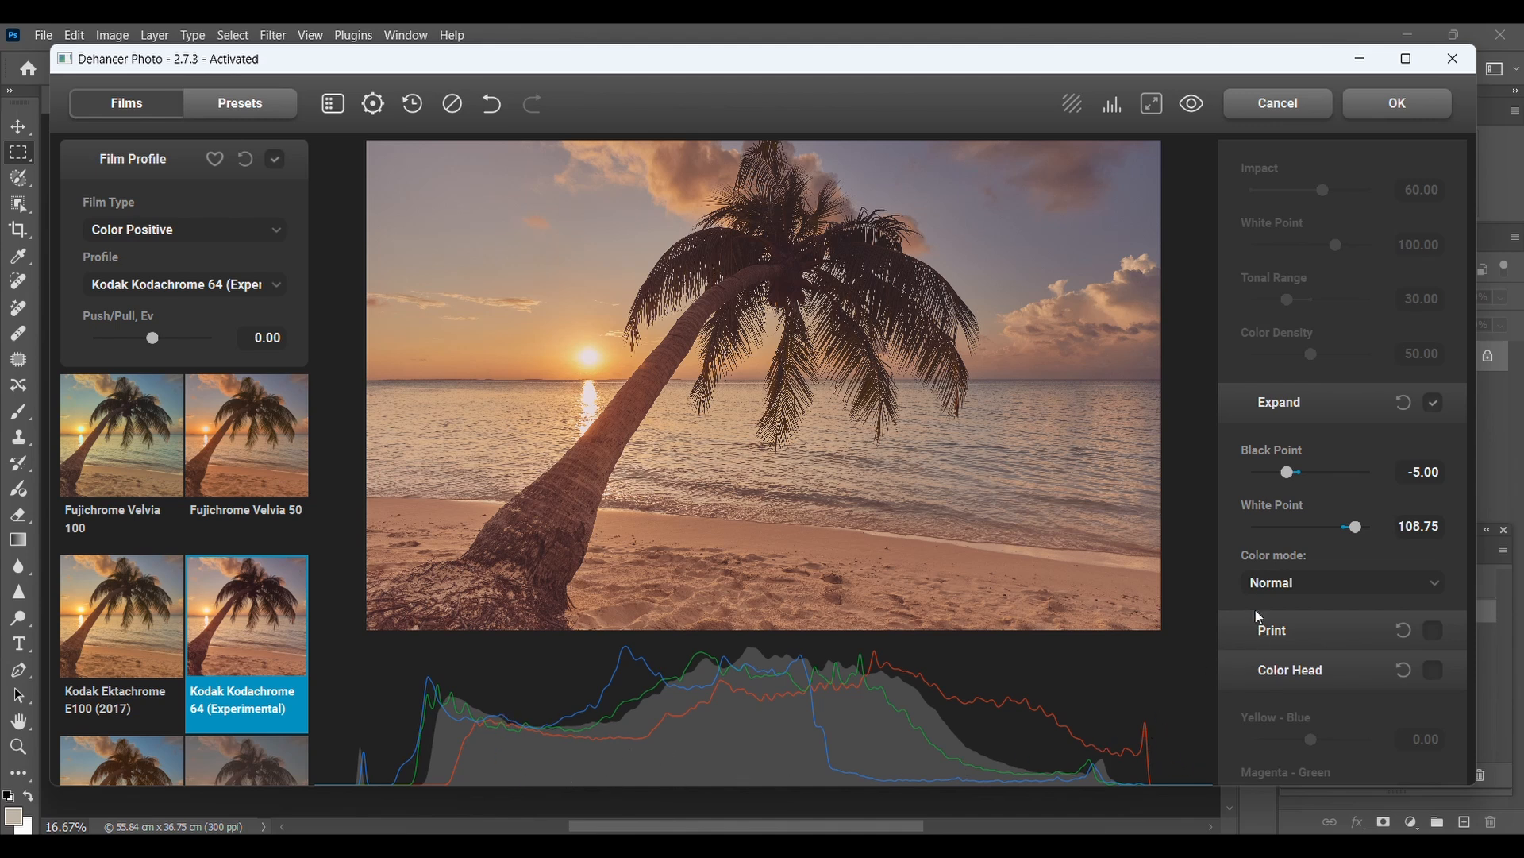
# Step: Set the Expand black point to -7.92 and the white point to 105.75, and view the color mode options
pyautogui.moveTo(1290, 474)
pyautogui.mouseDown()
pyautogui.moveTo(1311, 469)
pyautogui.moveTo(1280, 473)
pyautogui.mouseUp()
pyautogui.moveTo(1355, 527)
pyautogui.mouseDown()
pyautogui.moveTo(1370, 535)
pyautogui.moveTo(1351, 528)
pyautogui.mouseUp()
pyautogui.click(1331, 588)
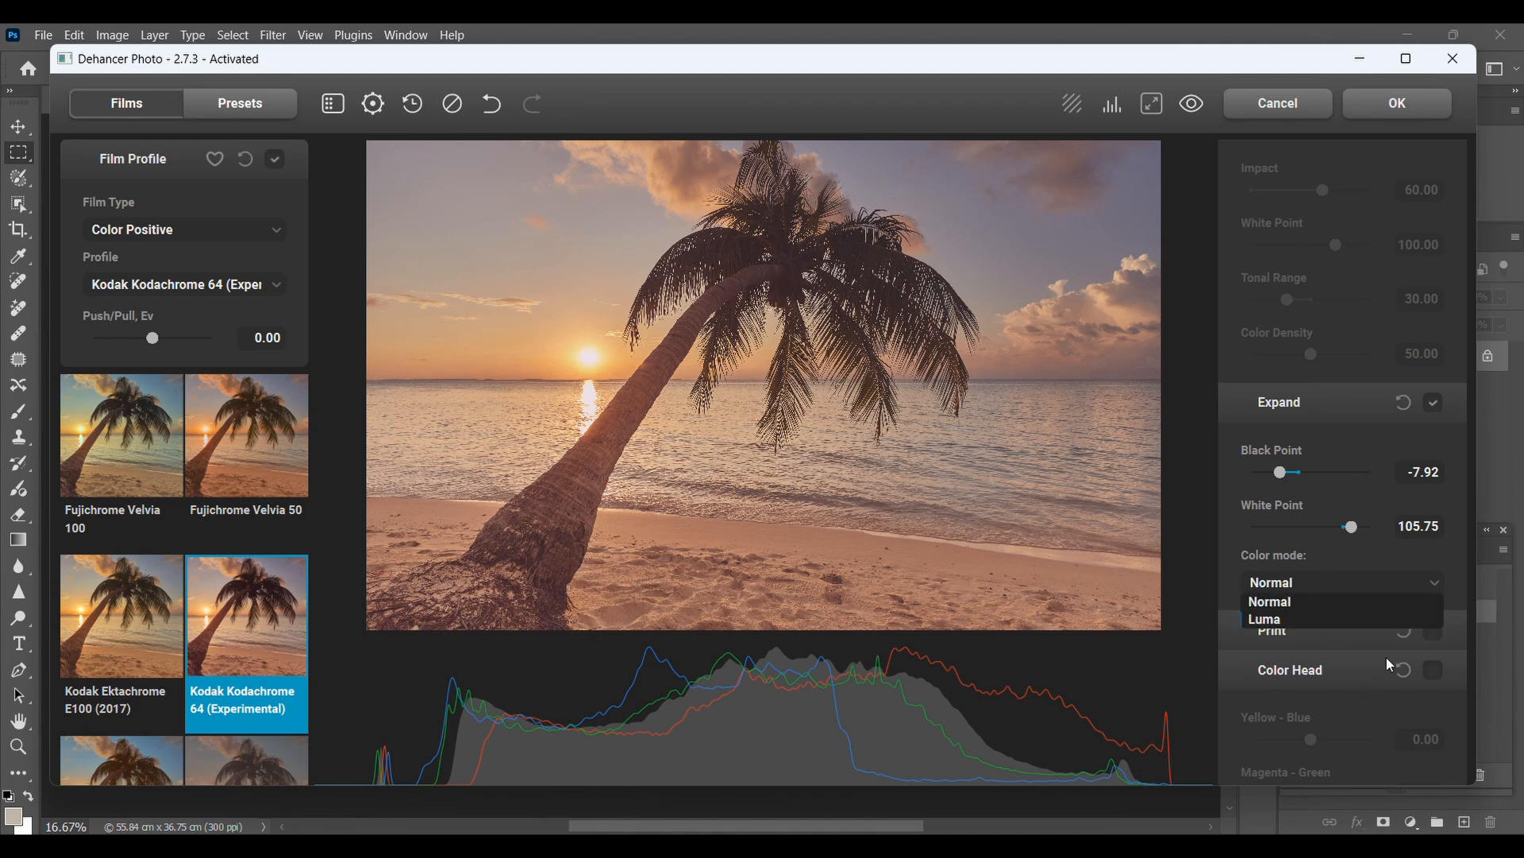
# Step: Expand the Print settings and look through them, Color Head, Film Grain, Halation, Bloom and Film Damage
pyautogui.click(1342, 630)
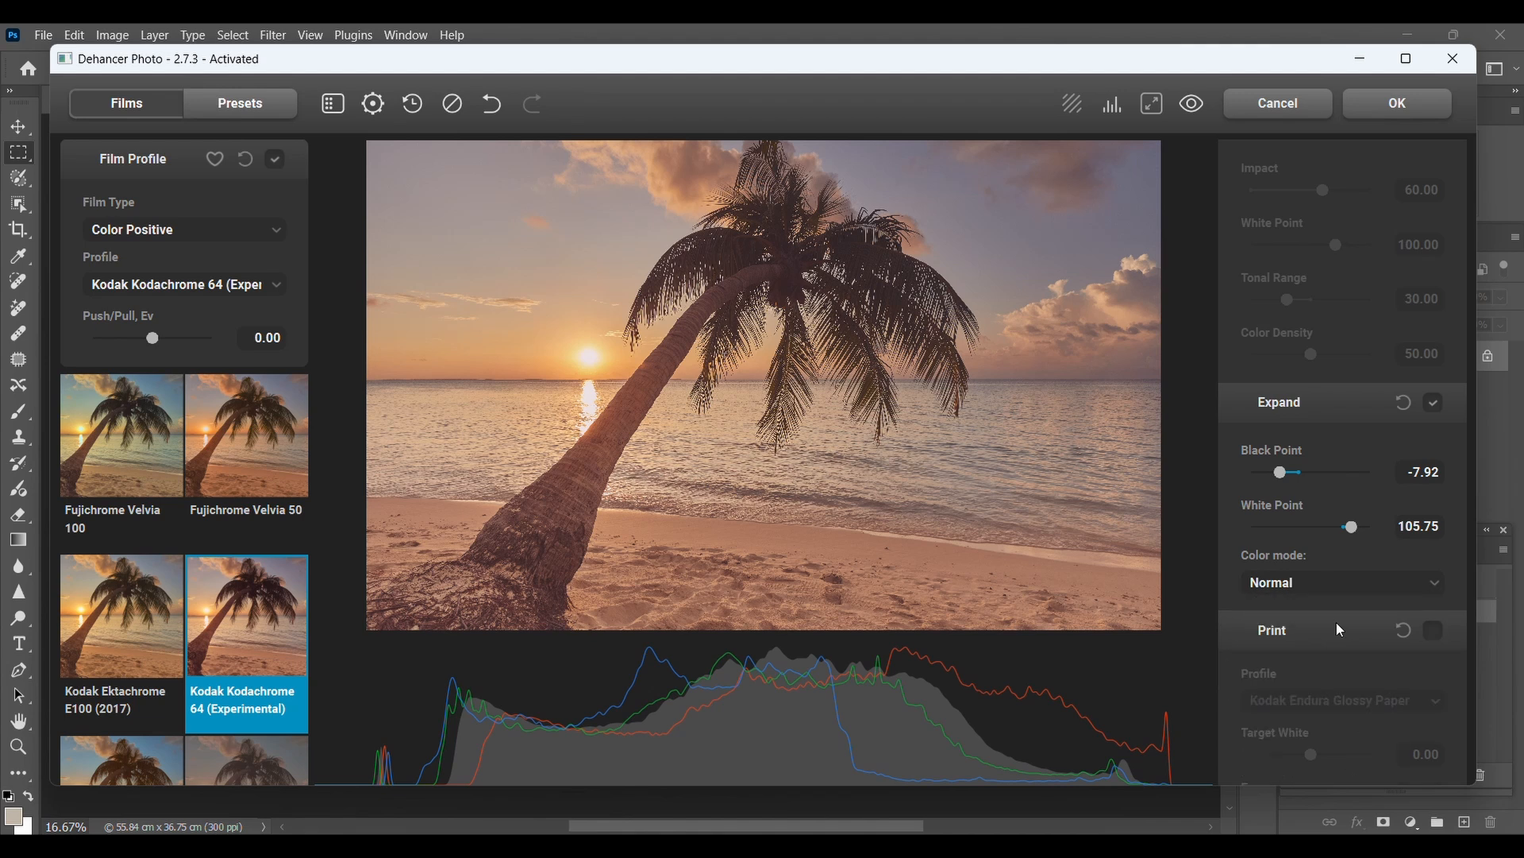
pyautogui.scroll(-1, 1338, 629)
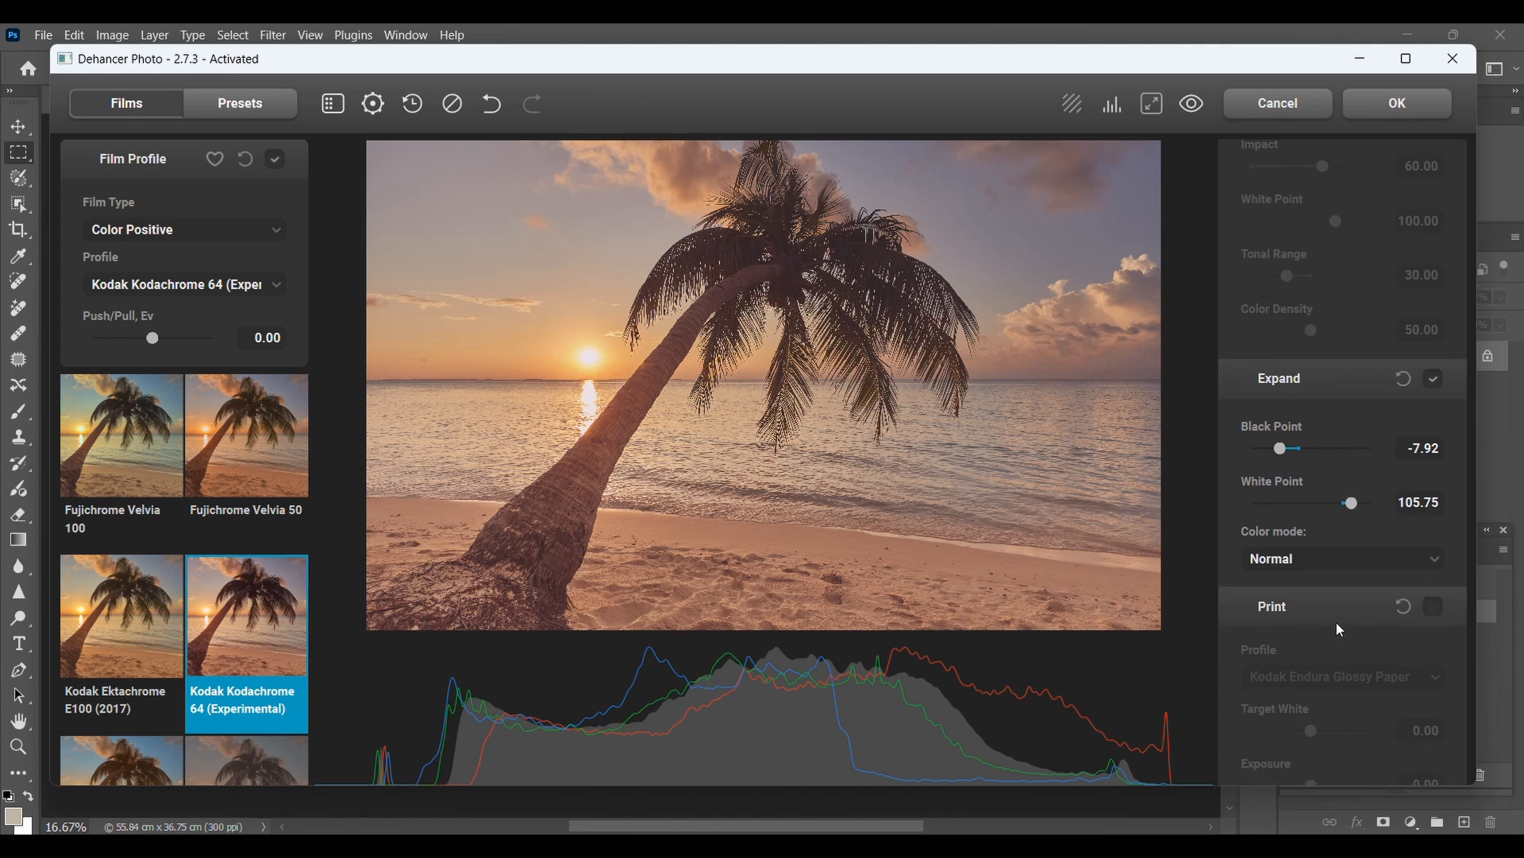
pyautogui.scroll(-2, 1337, 623)
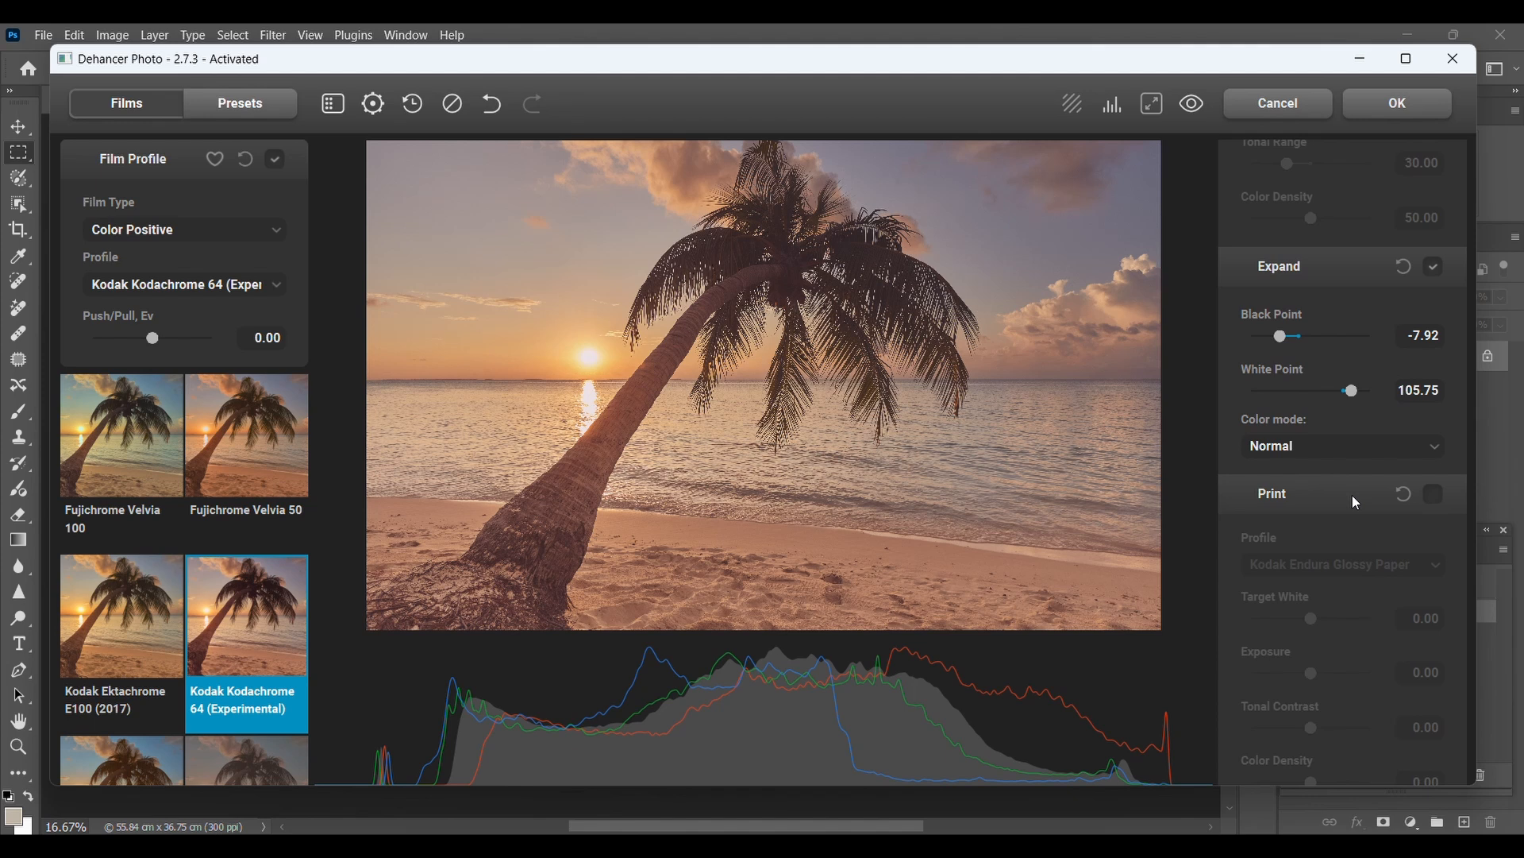
pyautogui.scroll(-1, 1357, 502)
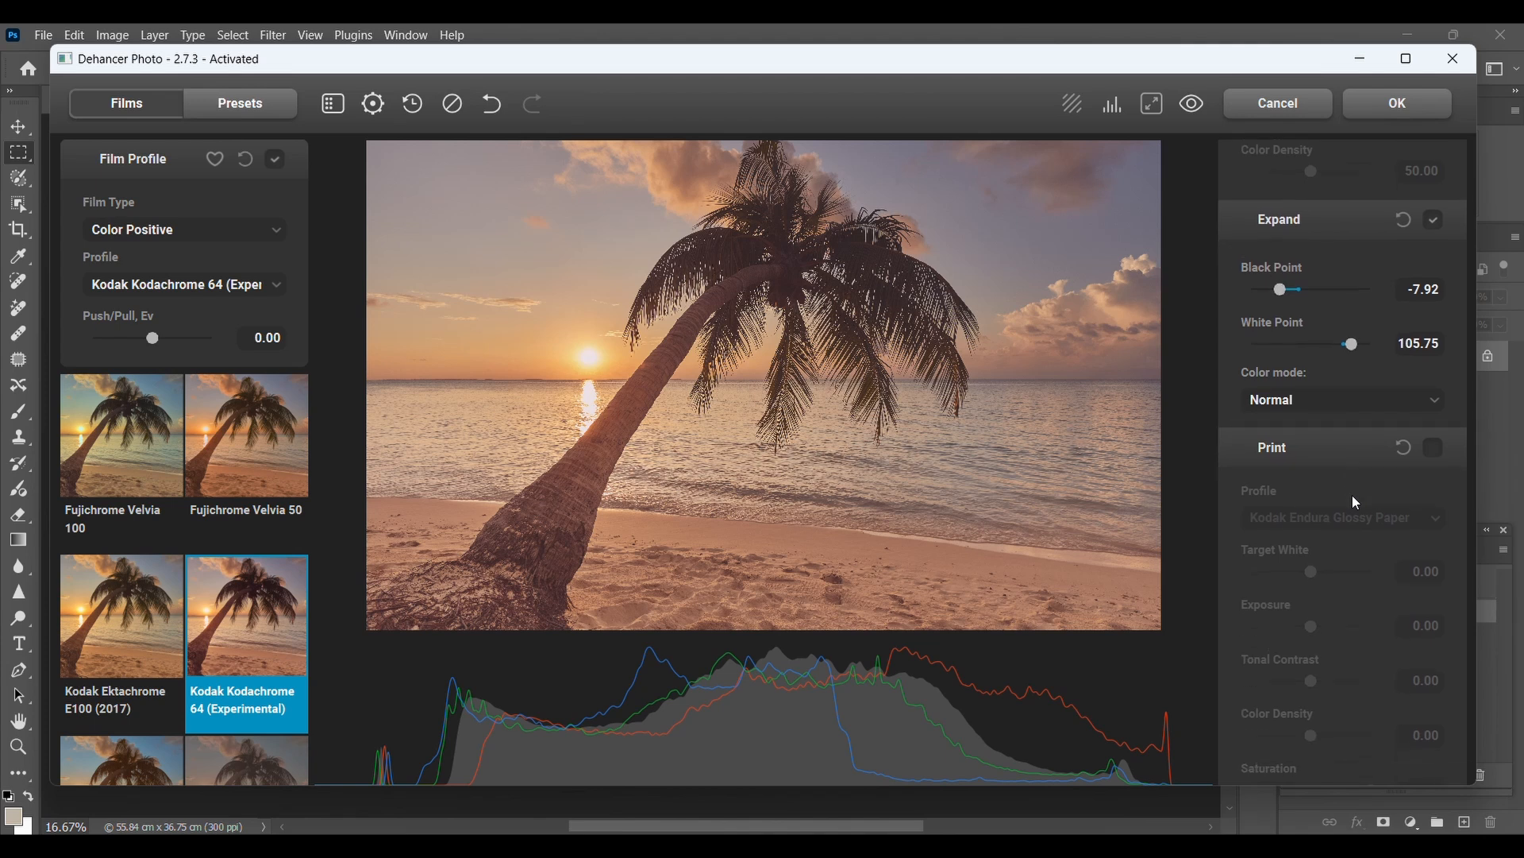
pyautogui.scroll(-5, 1356, 502)
pyautogui.scroll(-3, 1356, 502)
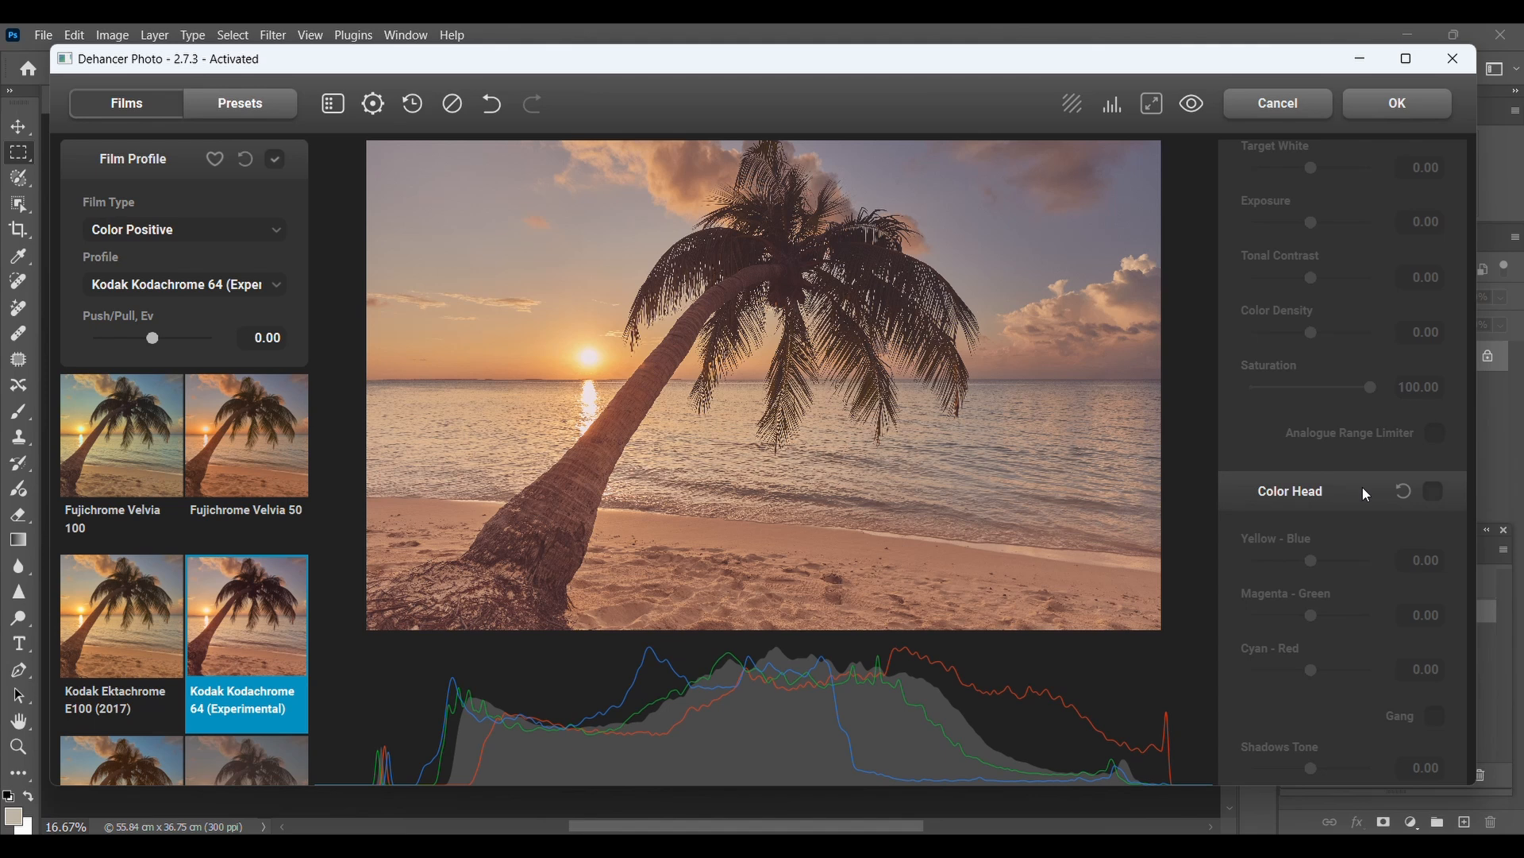
pyautogui.scroll(-3, 1363, 487)
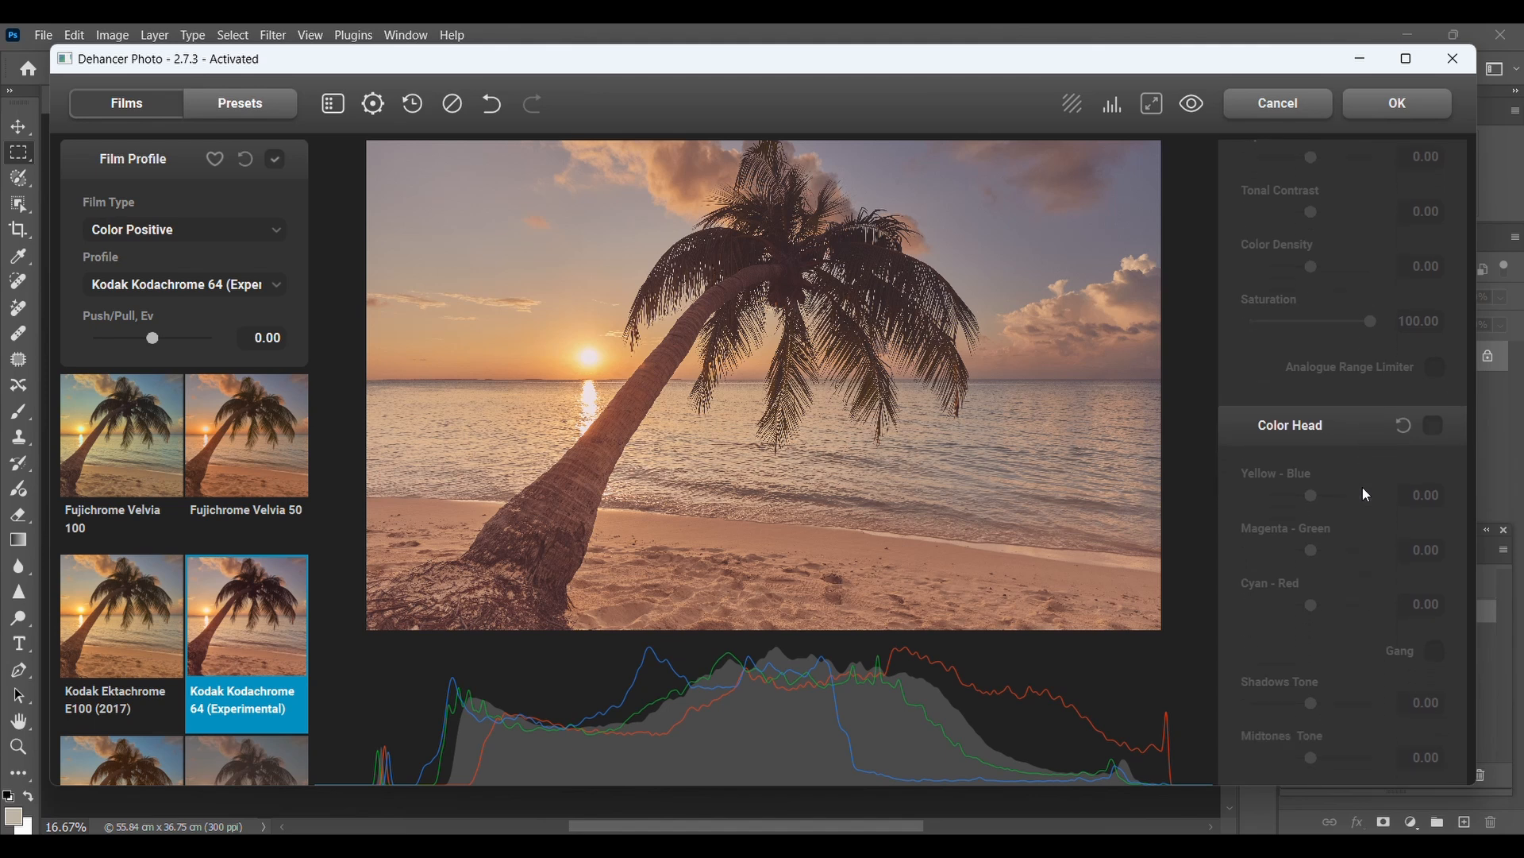
pyautogui.scroll(-10, 1362, 487)
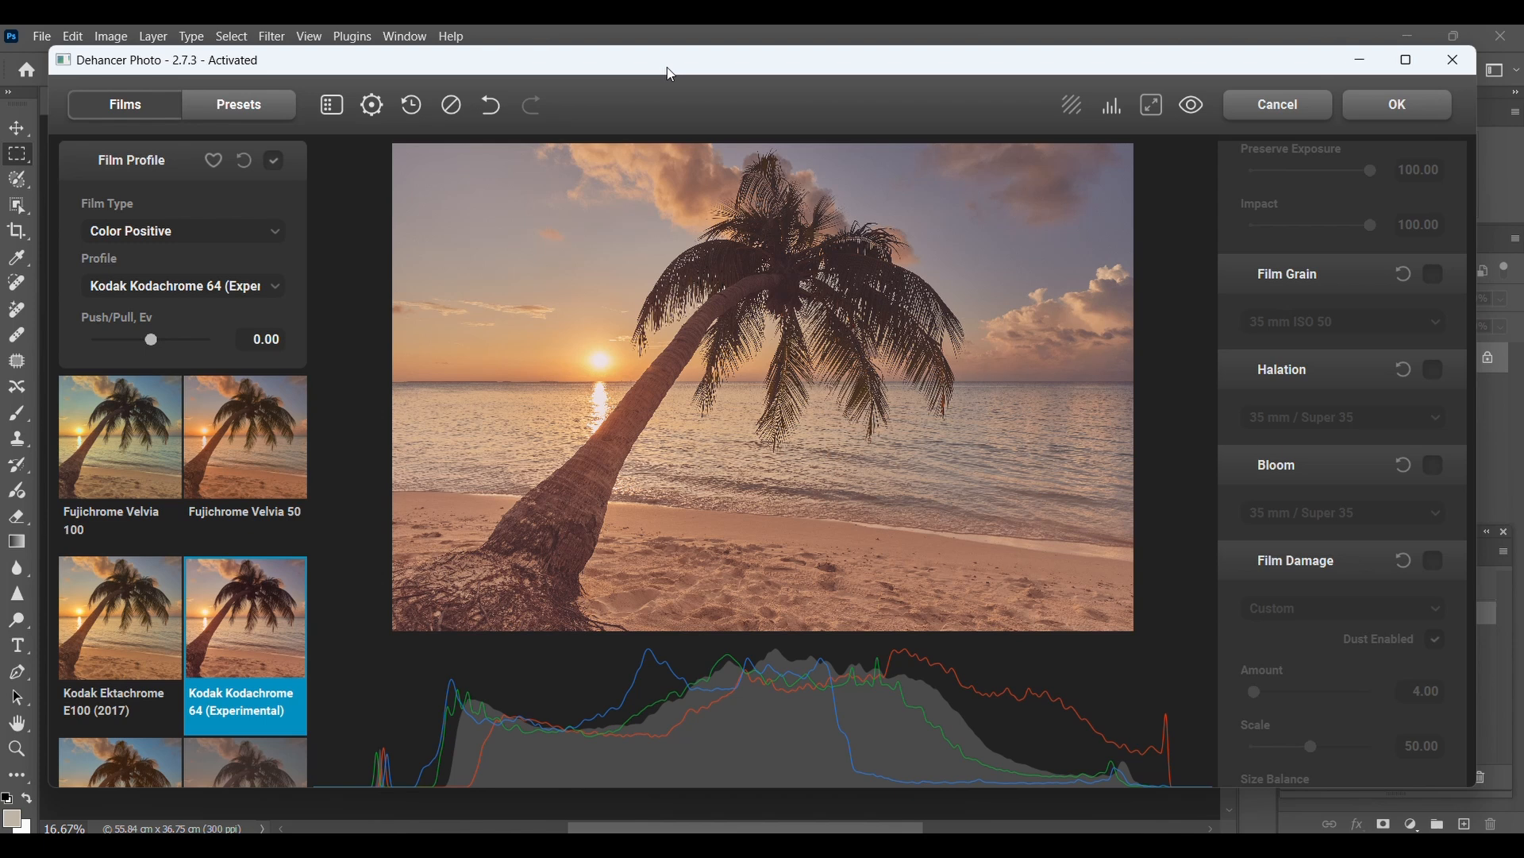
# Step: Compare the Kodak Kodachrome 64 and Fujichrome Velvia 50 looks with the original photo, then return to Kodachrome 64
pyautogui.click(1195, 107)
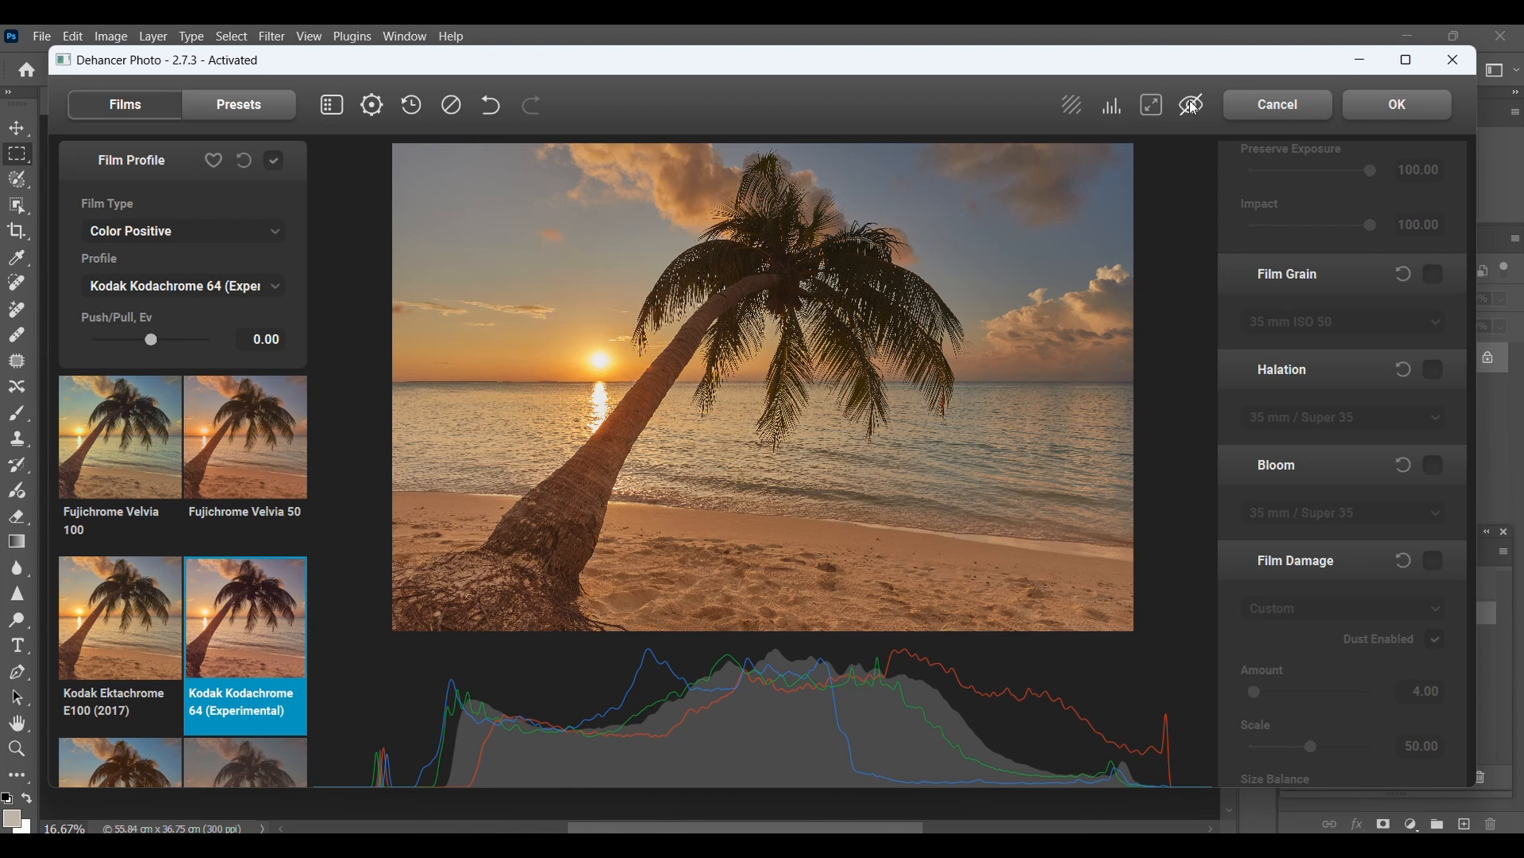
pyautogui.click(1195, 107)
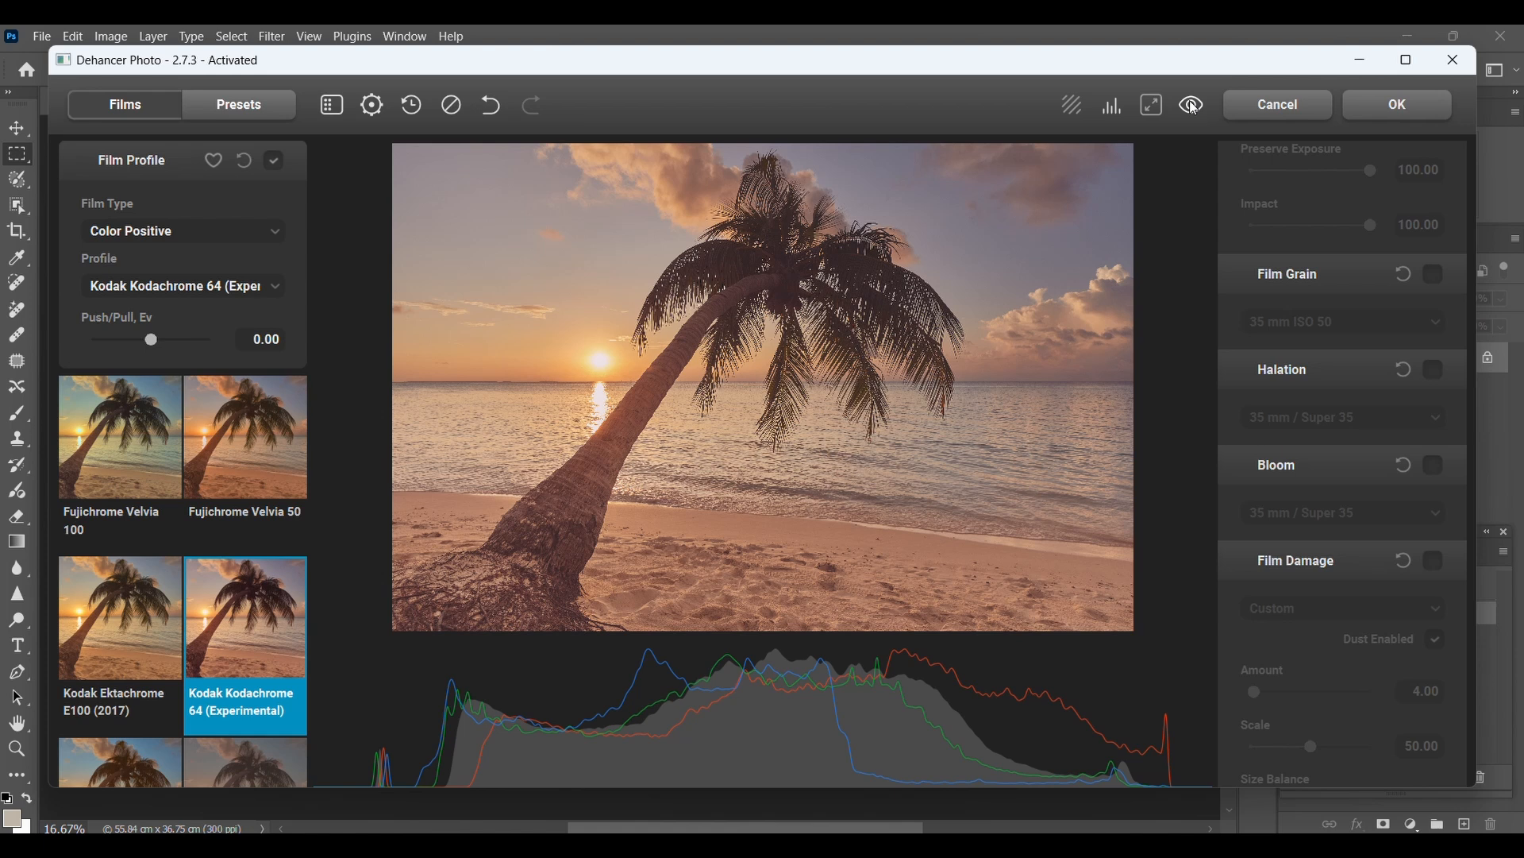
pyautogui.click(1195, 108)
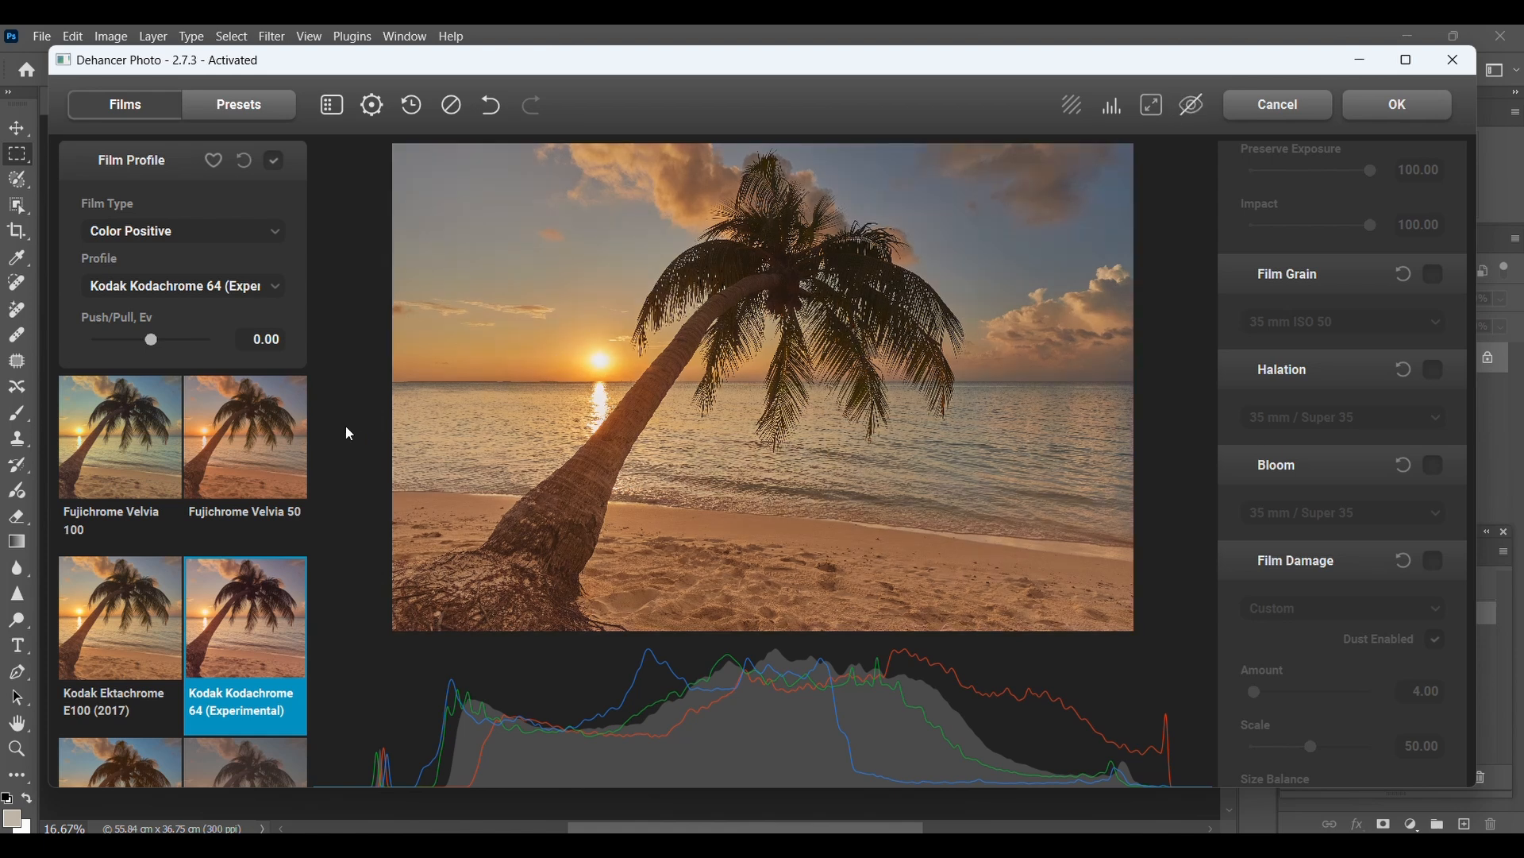
pyautogui.click(295, 430)
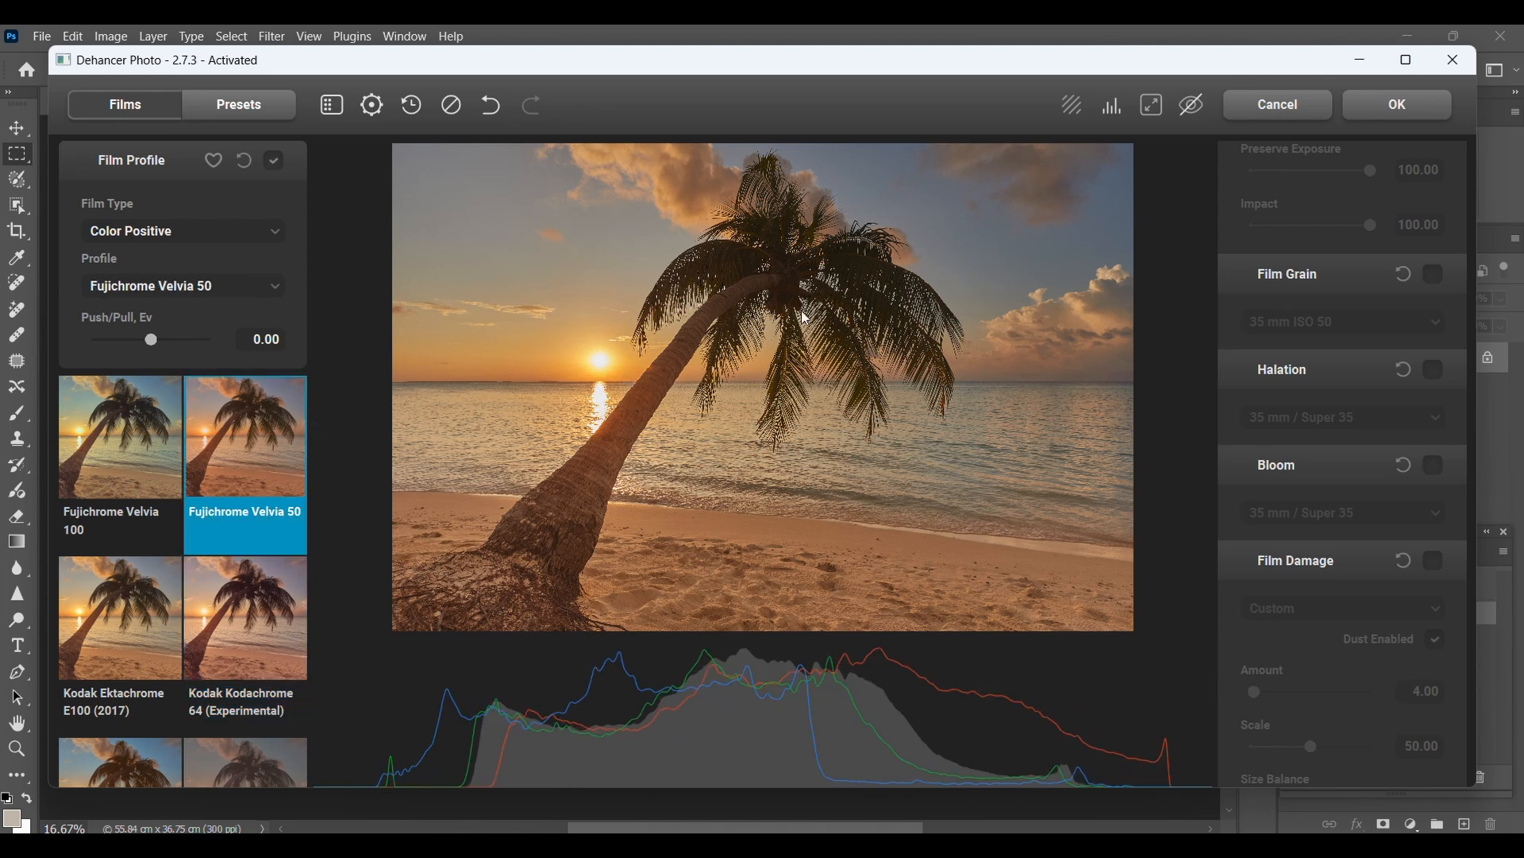
pyautogui.click(1193, 107)
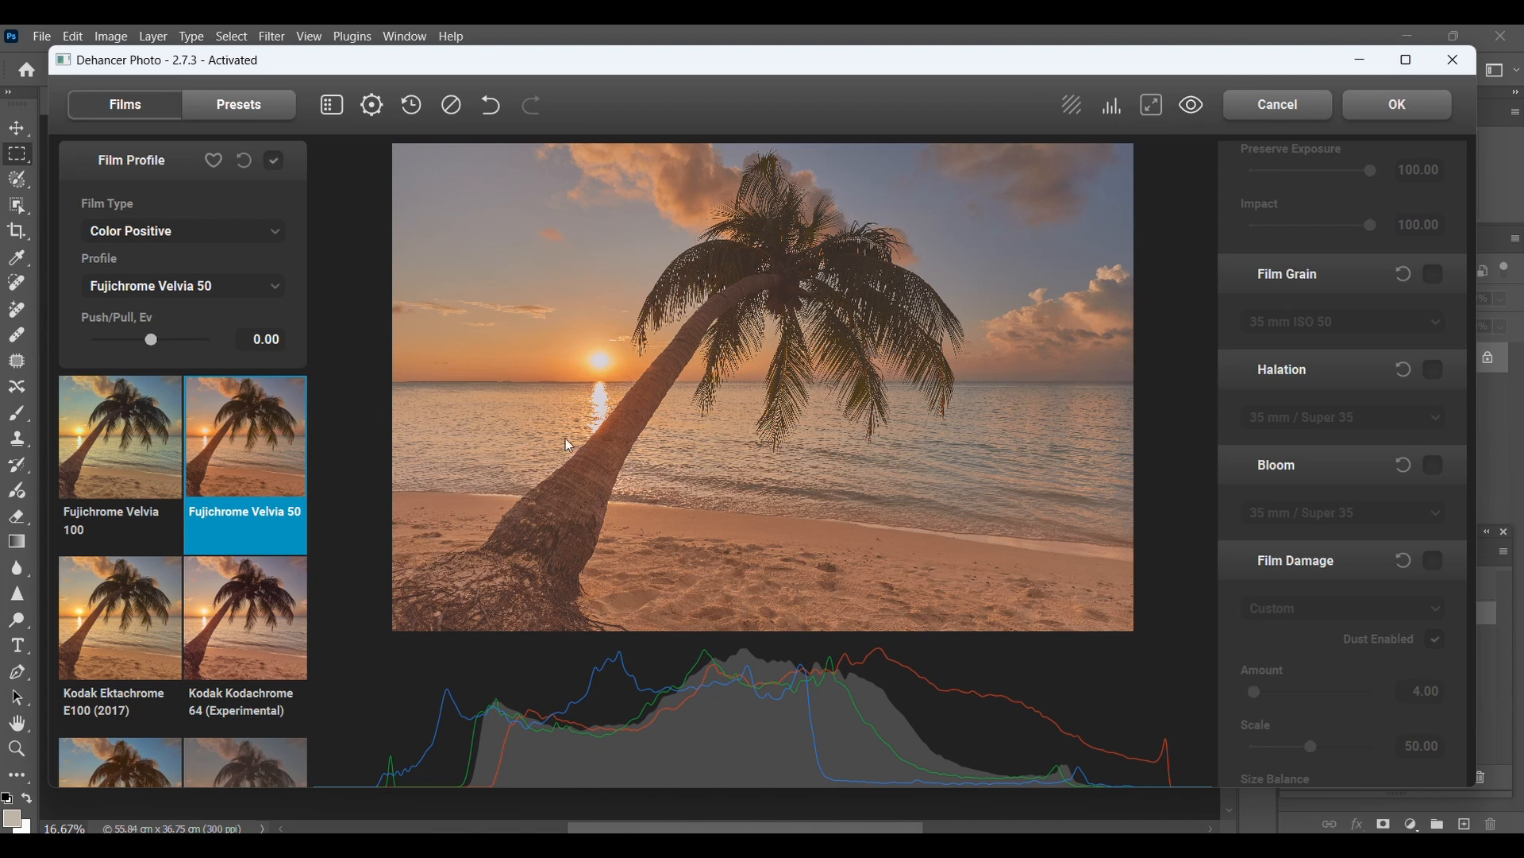
pyautogui.click(265, 600)
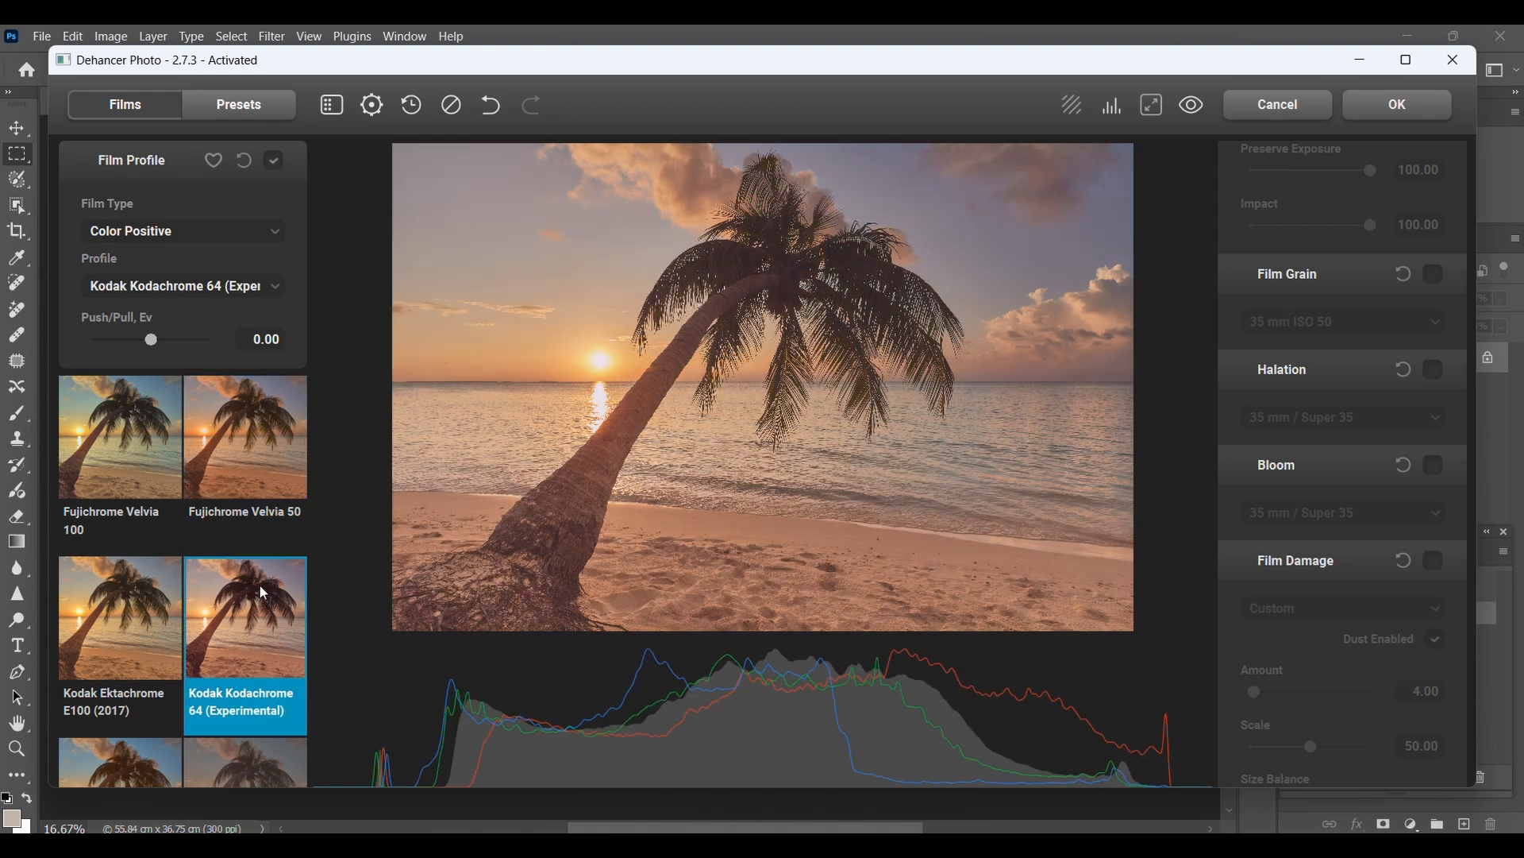
# Step: Switch to the Fujichrome Velvia 50 profile, try Fujichrome Provia 100F, and go back to Velvia 50
pyautogui.click(251, 424)
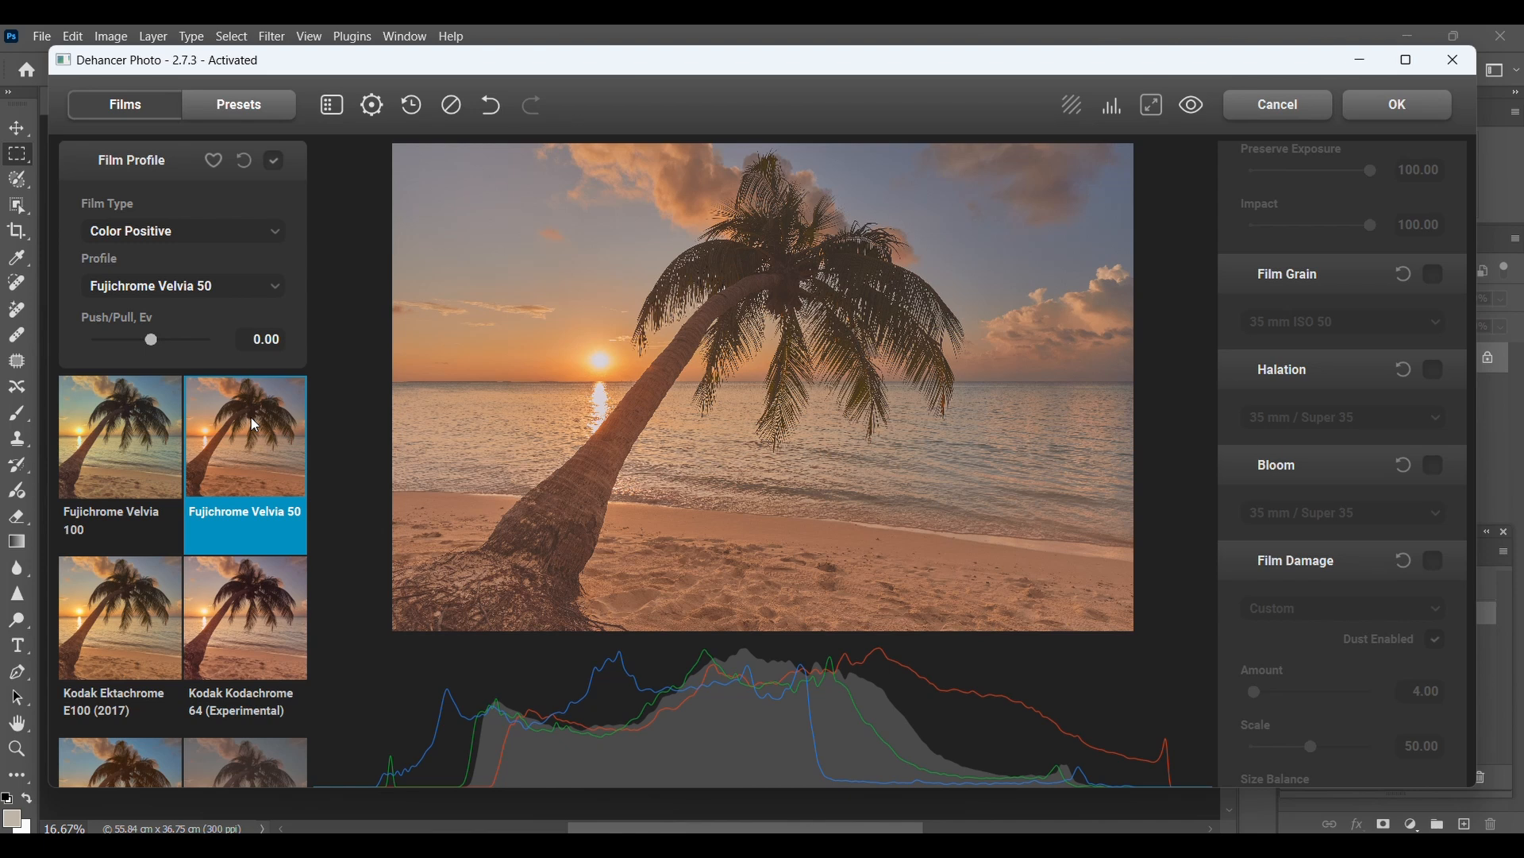
pyautogui.scroll(2, 255, 425)
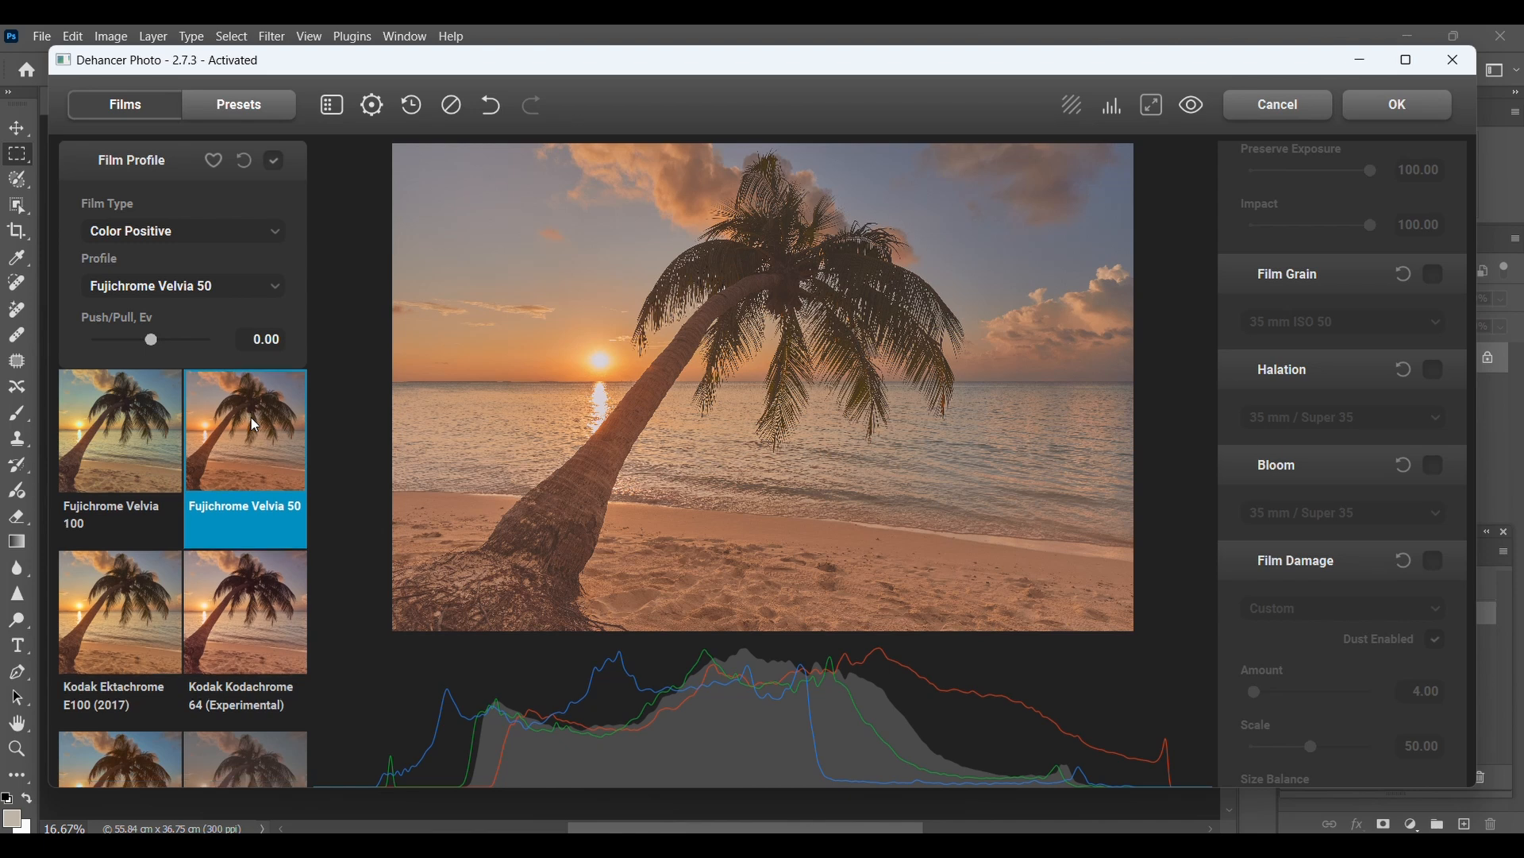
pyautogui.scroll(1, 252, 425)
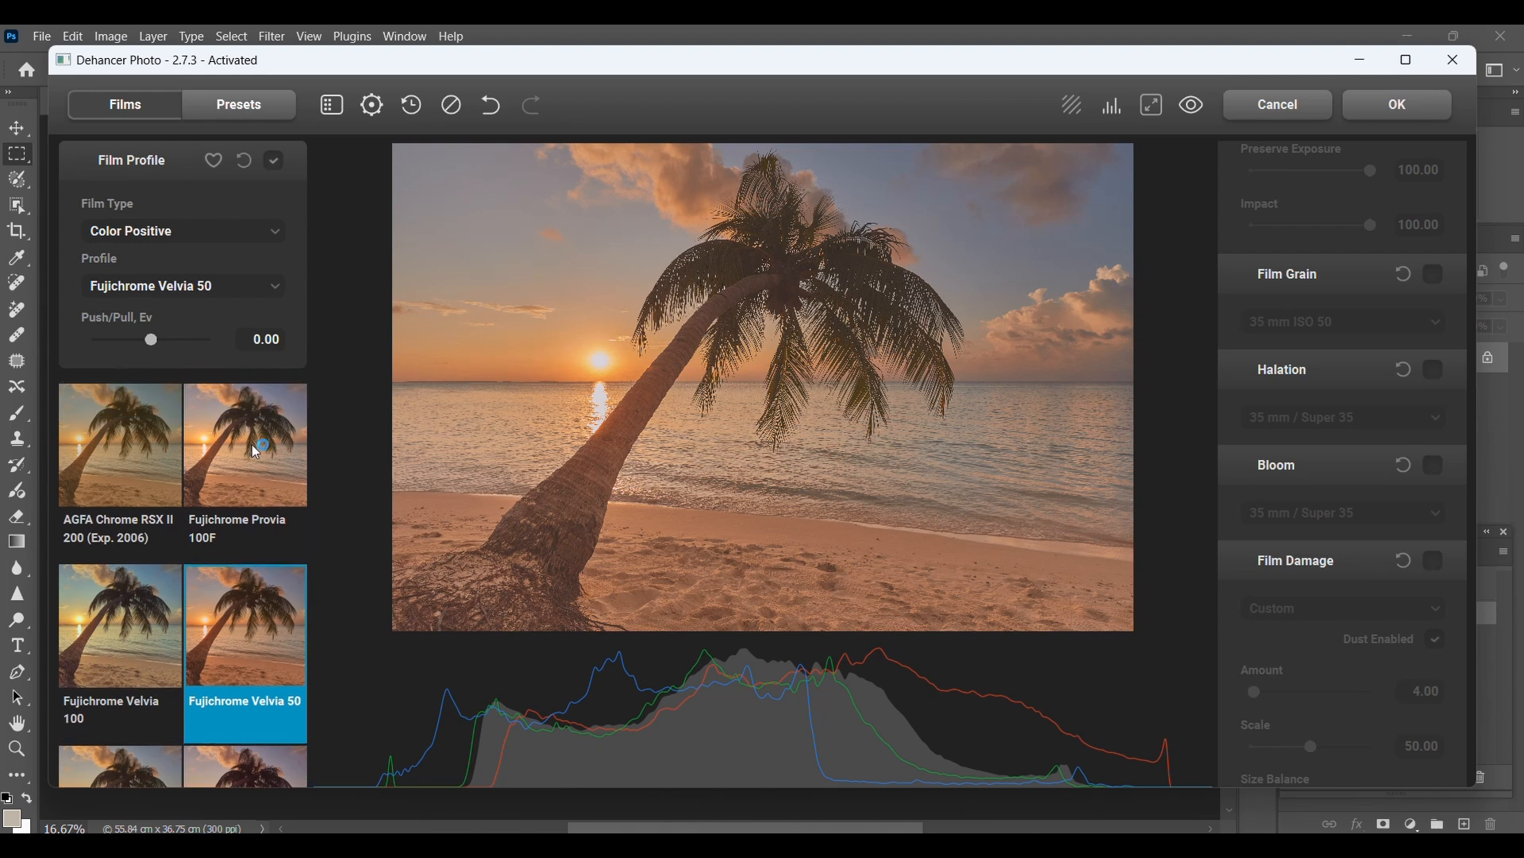
pyautogui.click(256, 452)
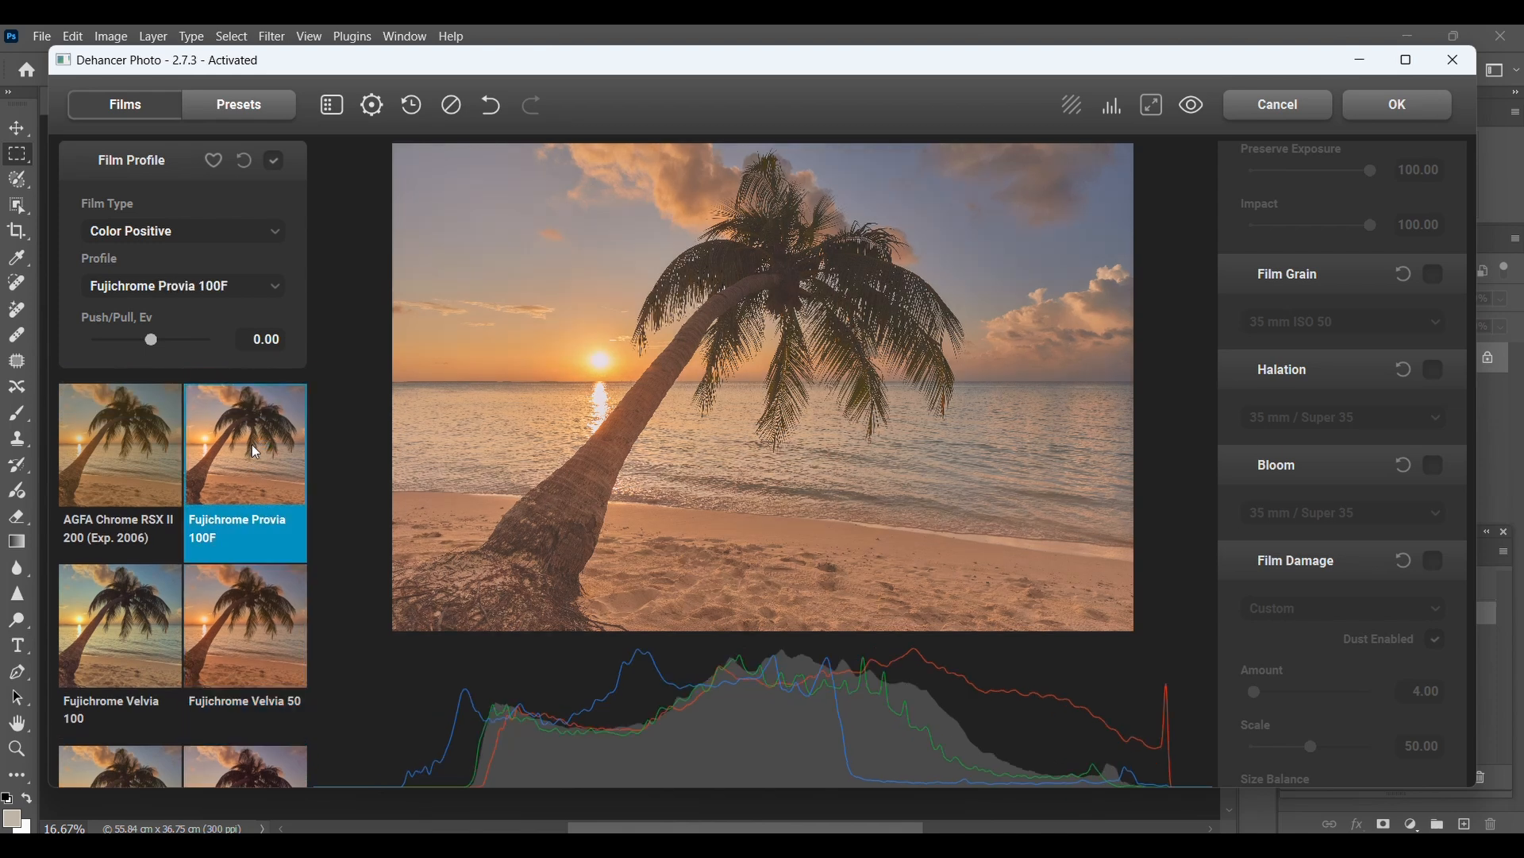
pyautogui.click(237, 626)
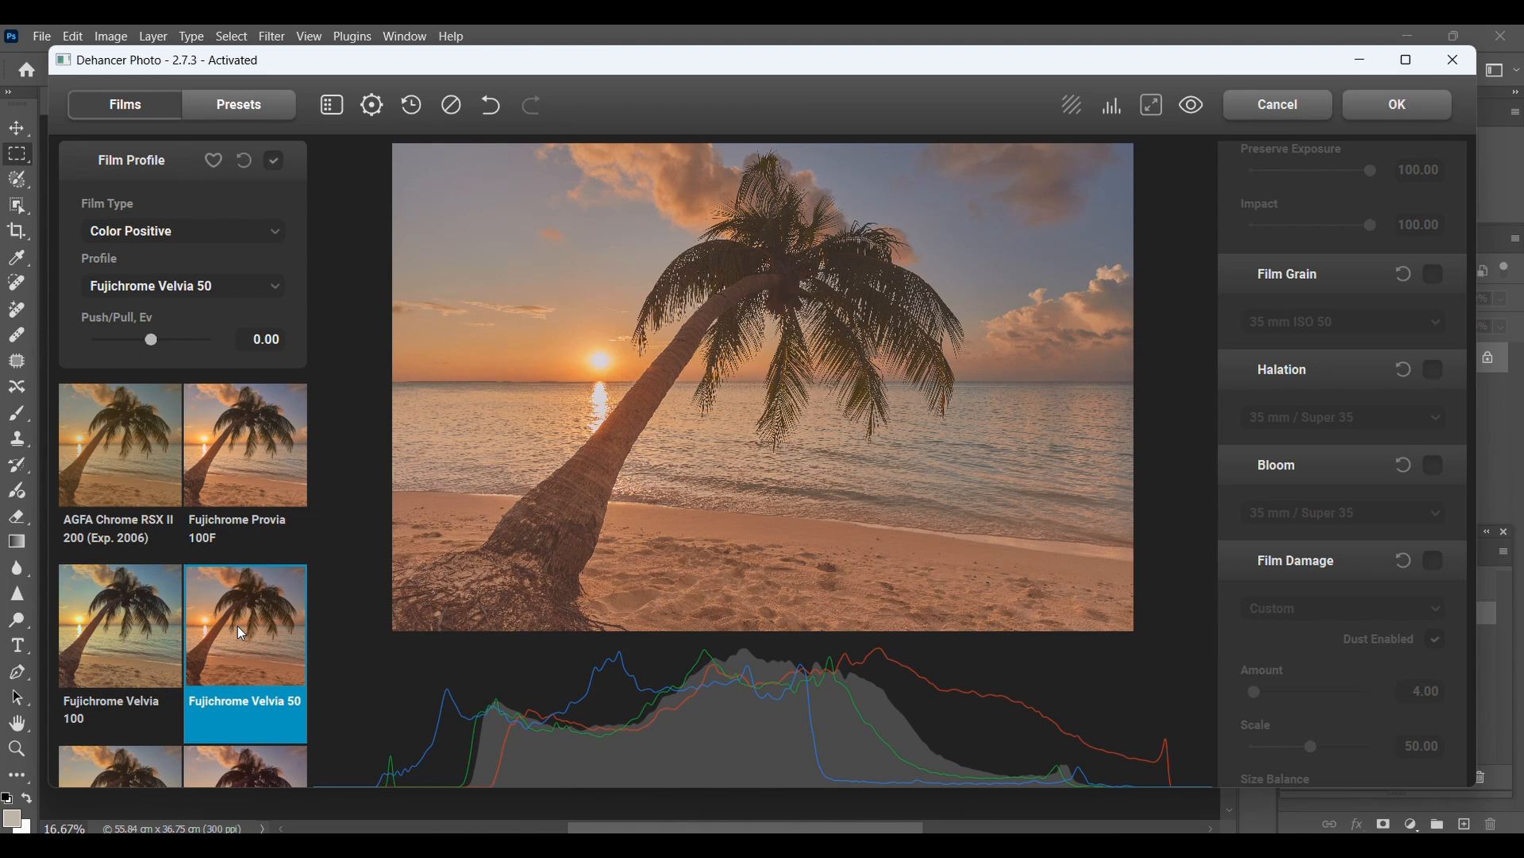
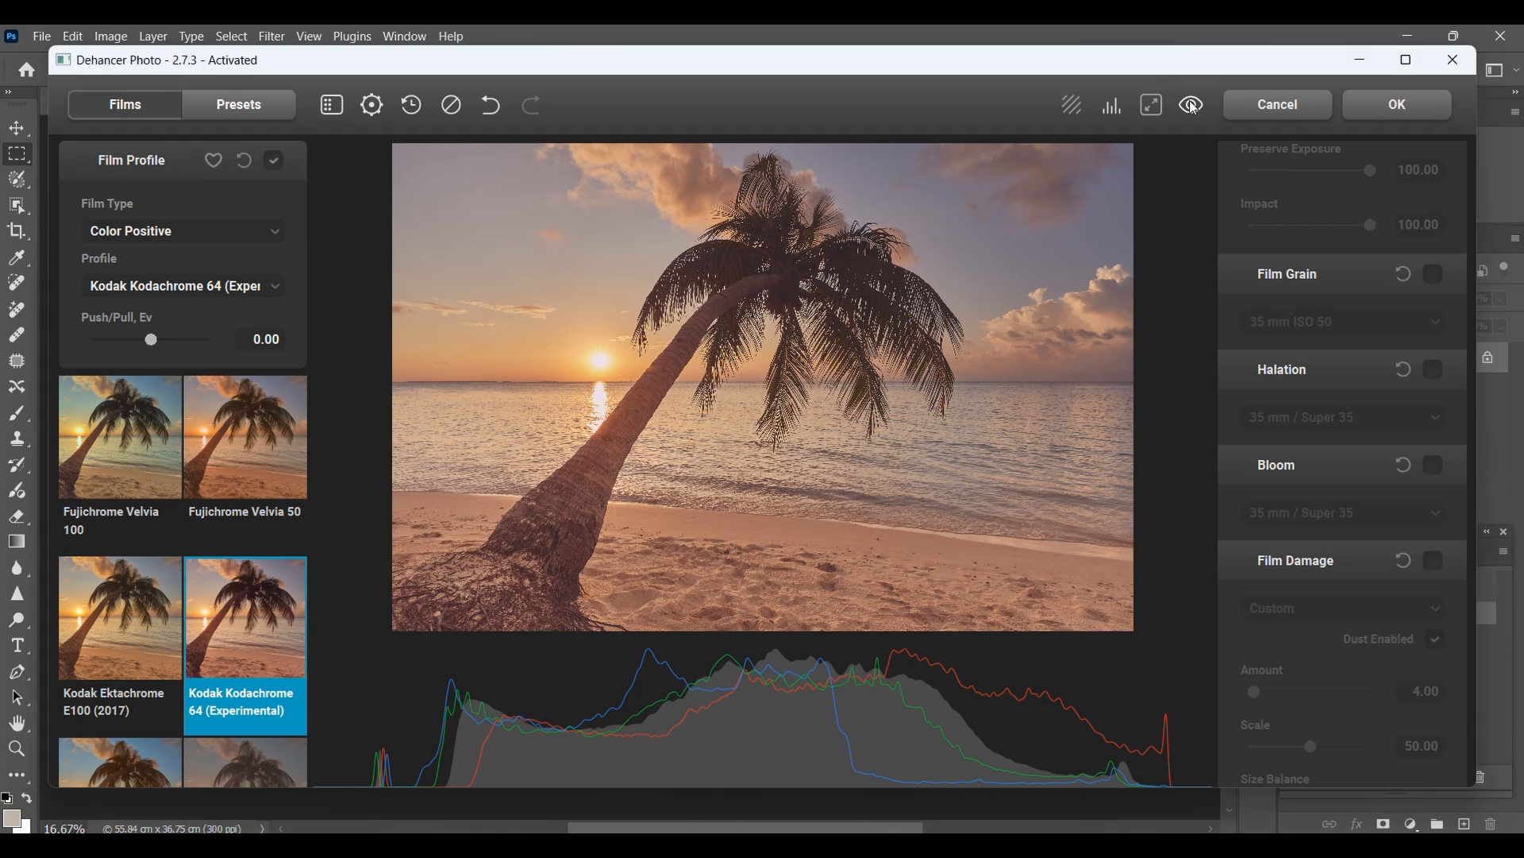
# Step: Compare the photo with and without the Kodak Kodachrome 64 film look, leaving the film look shown
pyautogui.click(1196, 107)
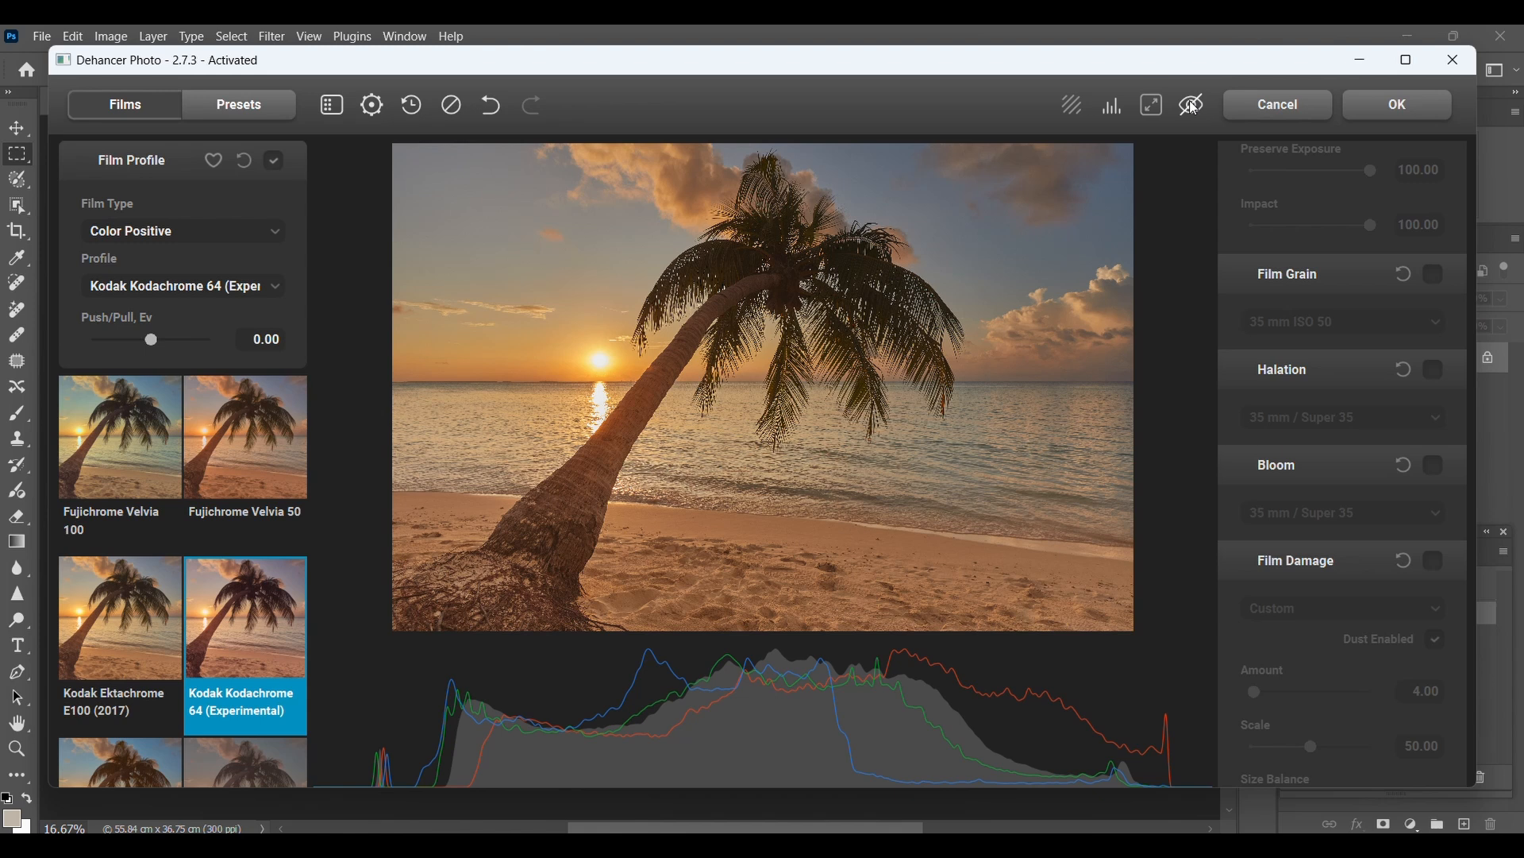
pyautogui.click(1197, 108)
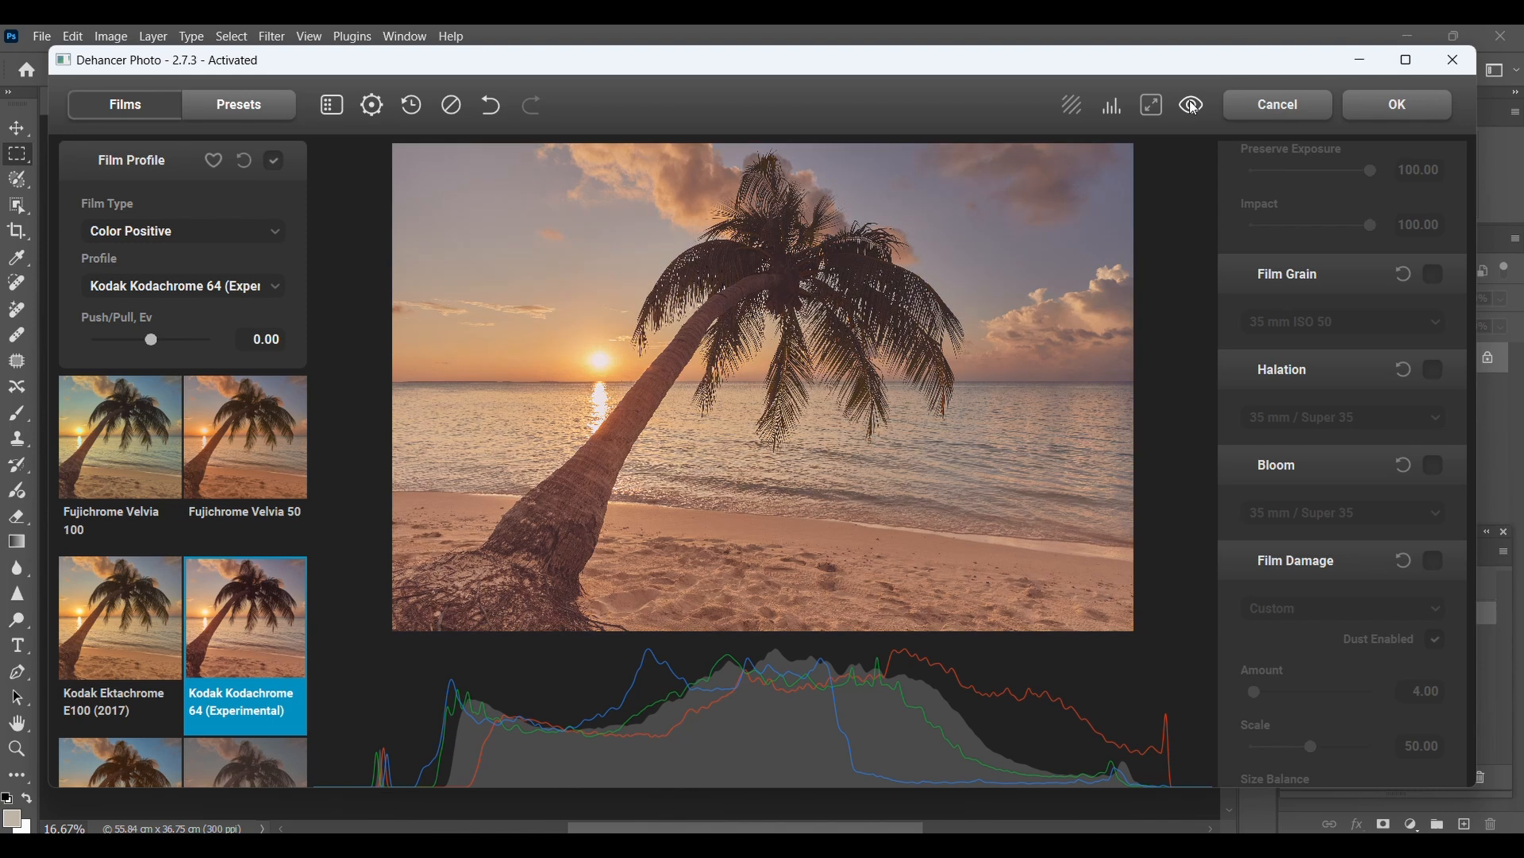
pyautogui.click(1197, 107)
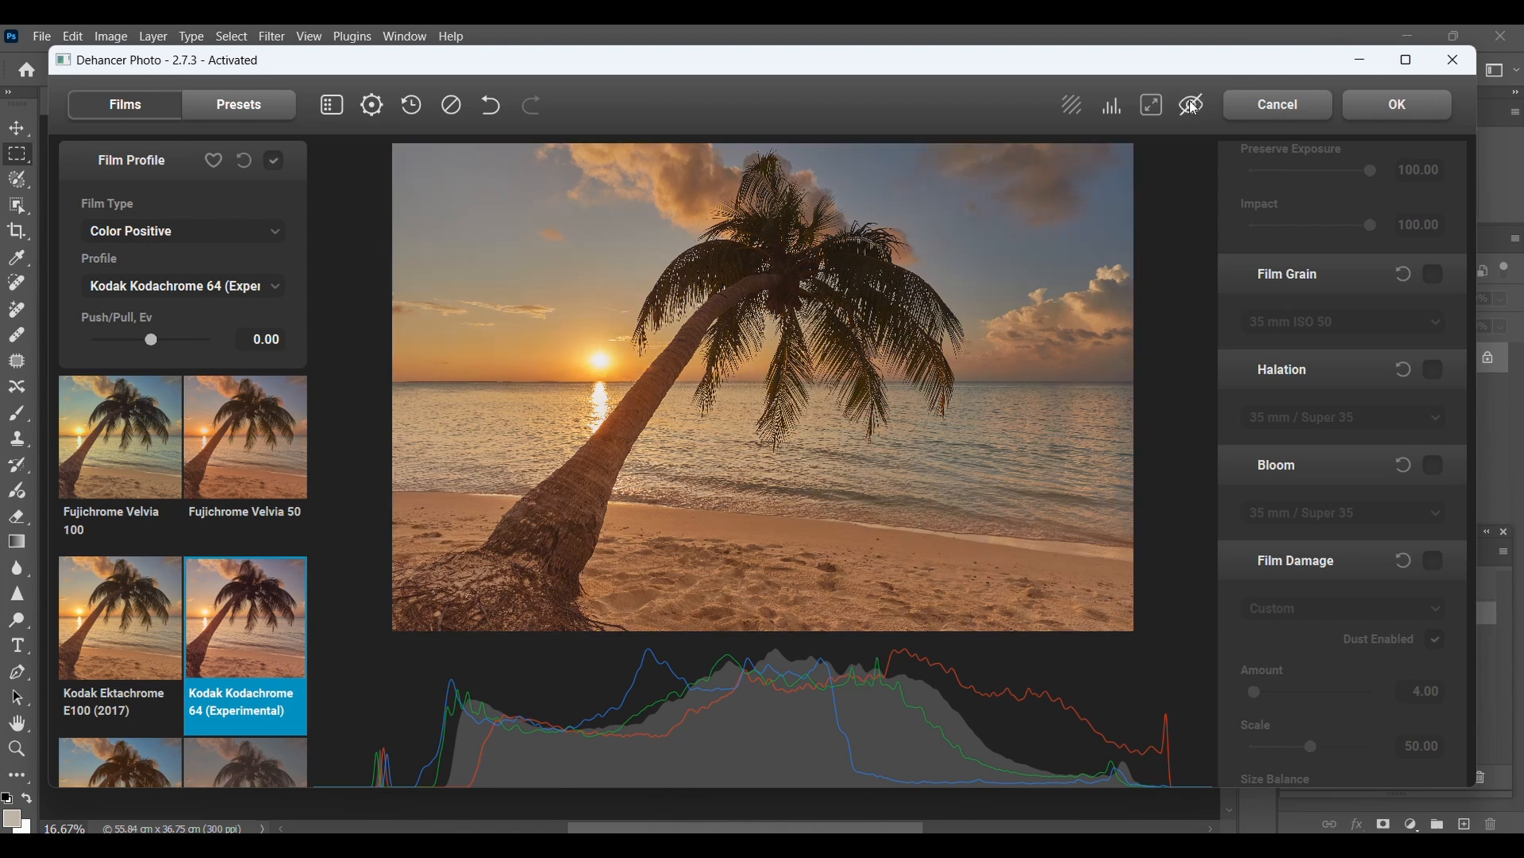
pyautogui.click(1197, 107)
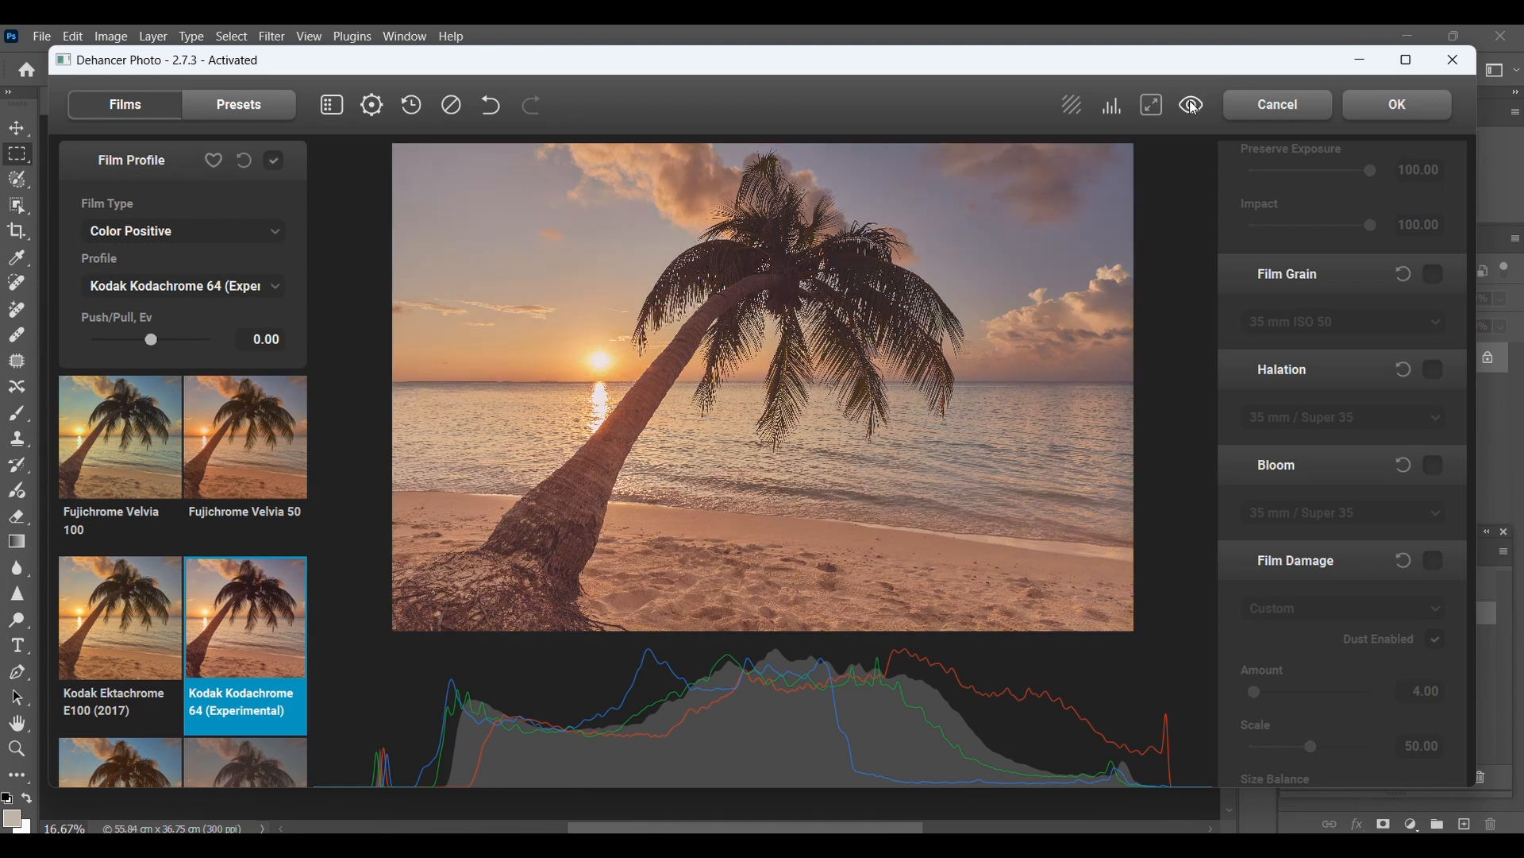
# Step: Compare the original photo with the Fujichrome Velvia 50 look and switch back to Kodak Kodachrome 64 (Experimental)
pyautogui.click(1196, 107)
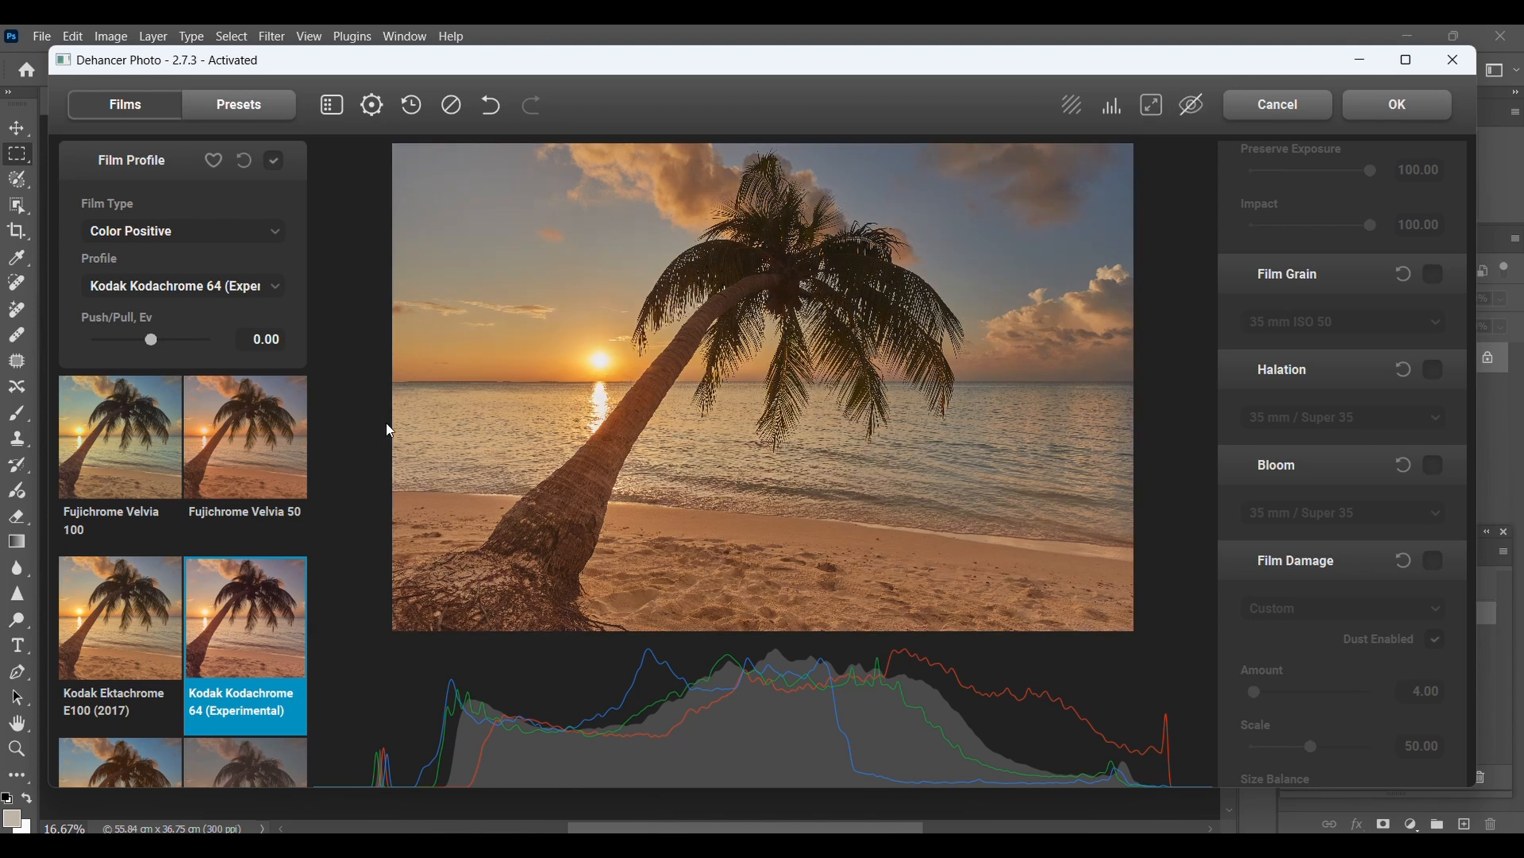
pyautogui.click(290, 422)
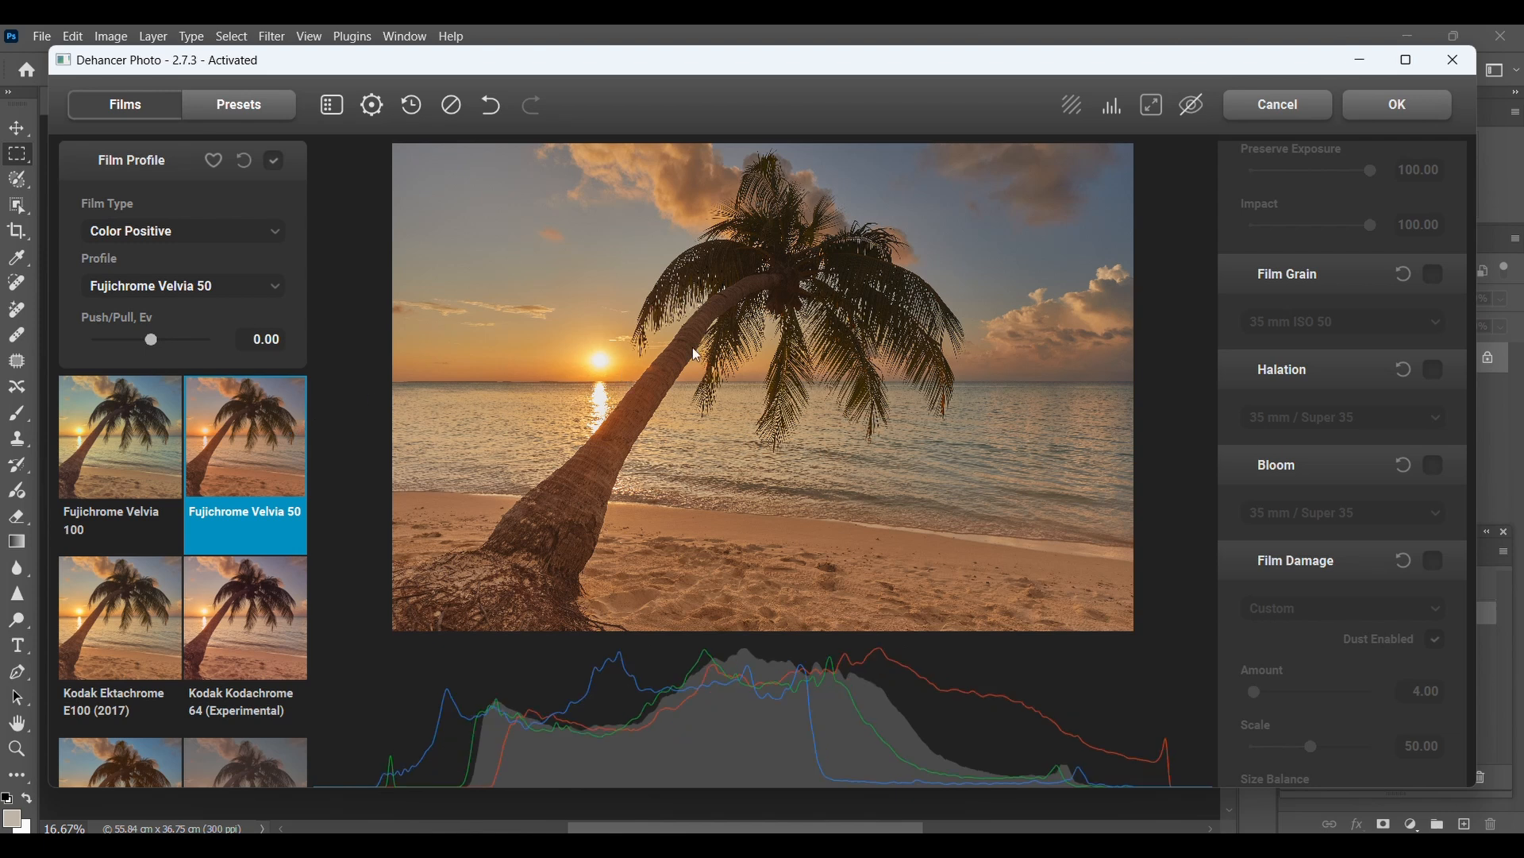
pyautogui.click(1194, 106)
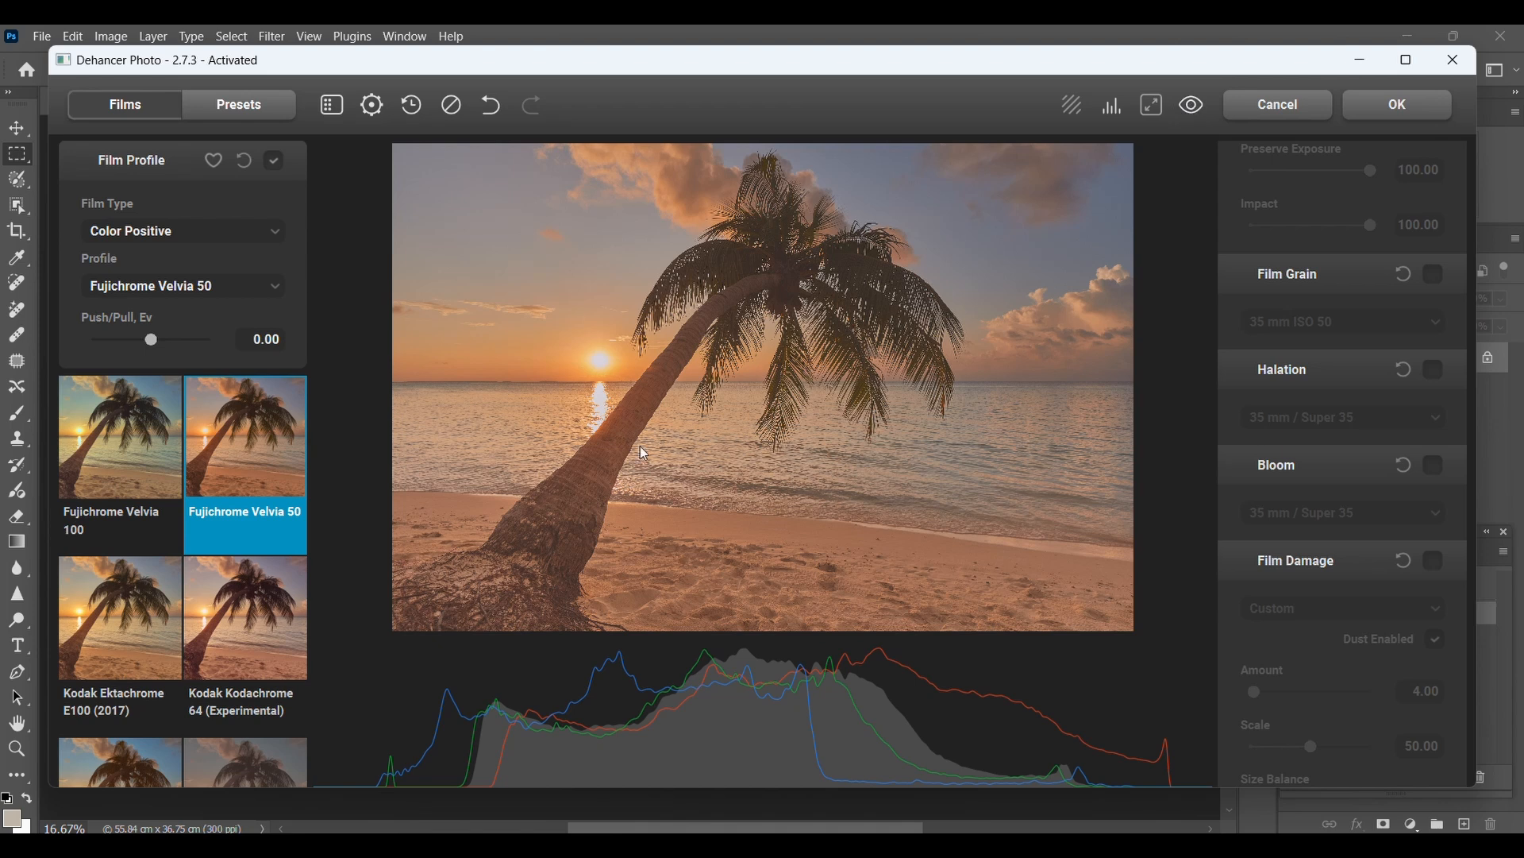
pyautogui.click(264, 601)
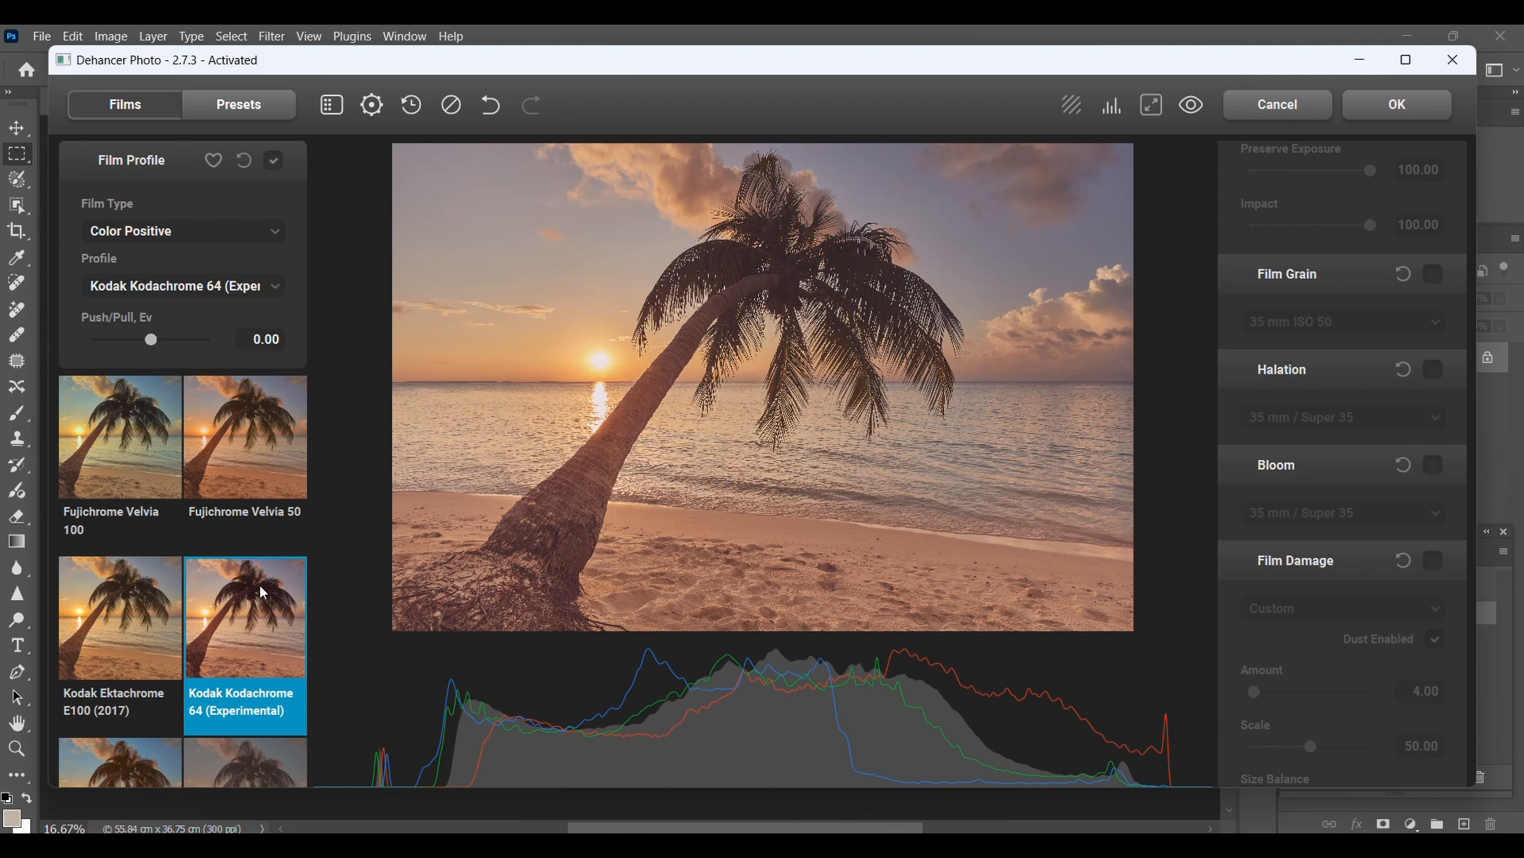
# Step: Compare the Fujichrome Velvia 50 and Fujichrome Provia 100F looks on the photo, then return to Kodak Kodachrome 64 (Experimental)
pyautogui.click(252, 418)
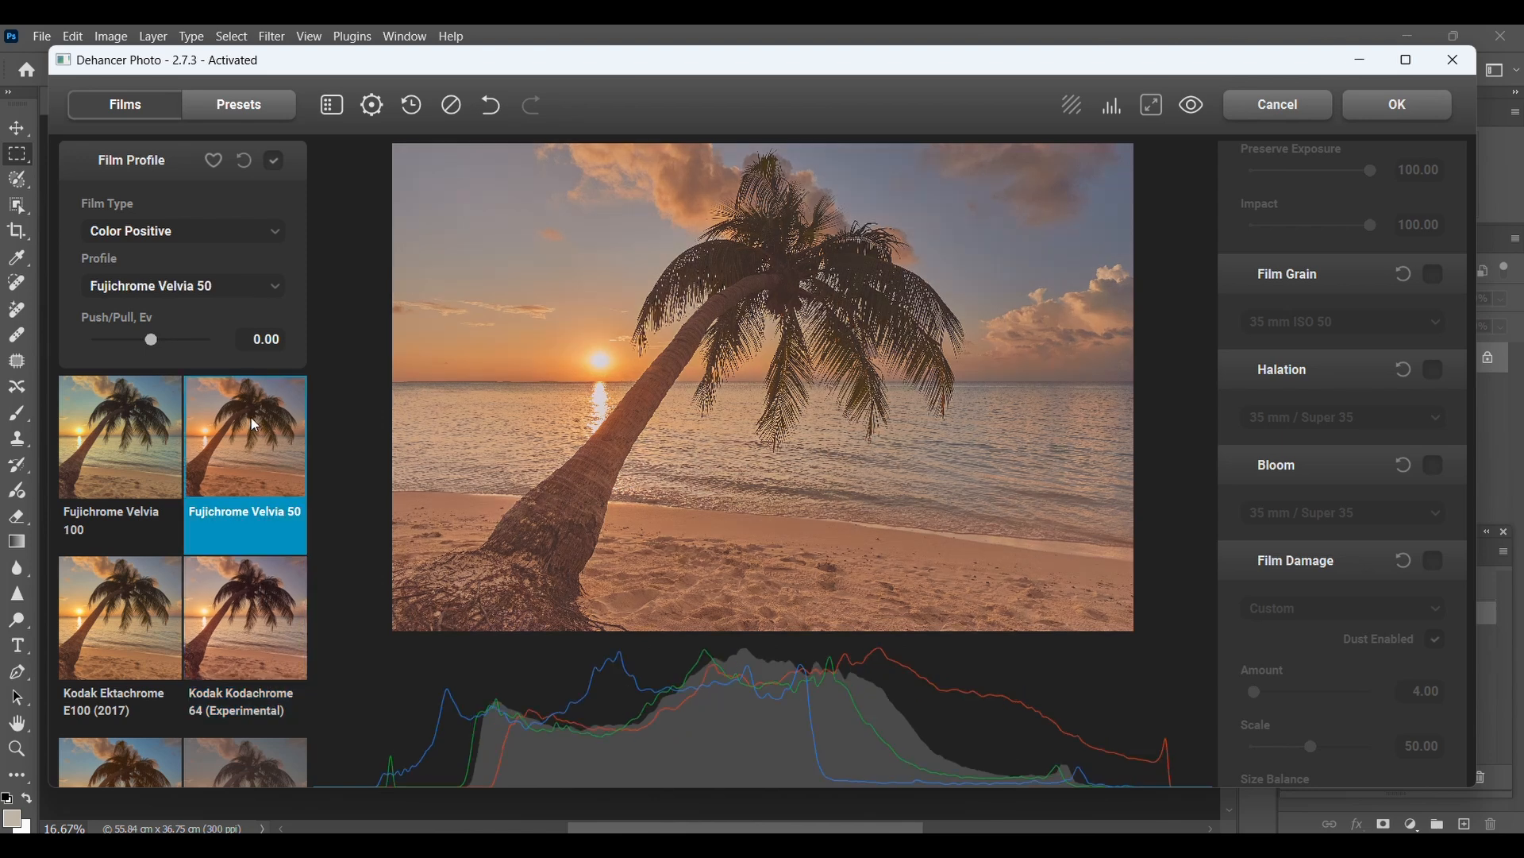
pyautogui.scroll(2, 251, 416)
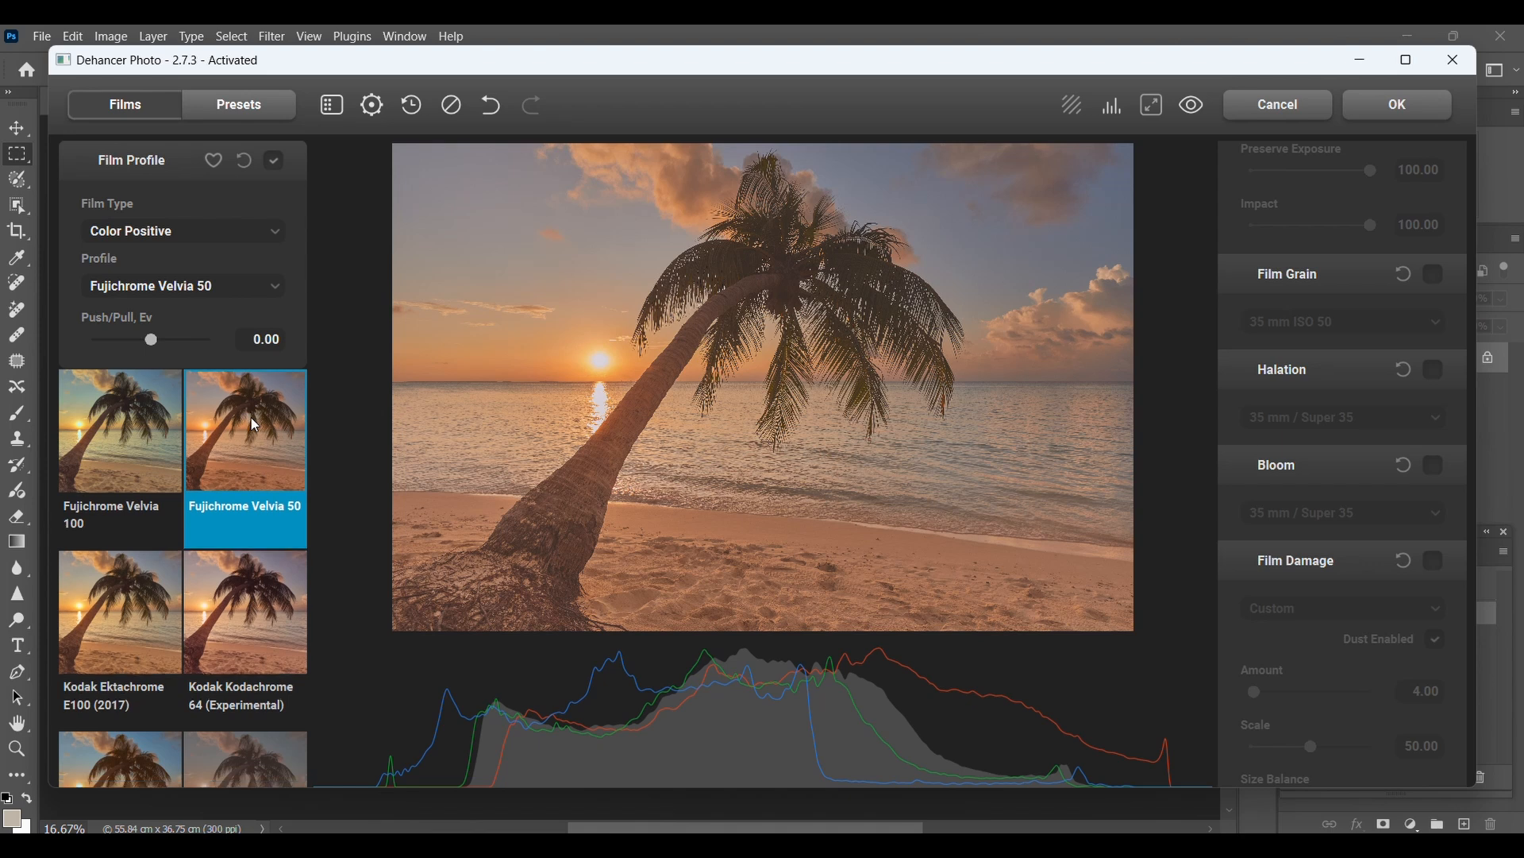
pyautogui.scroll(2, 251, 417)
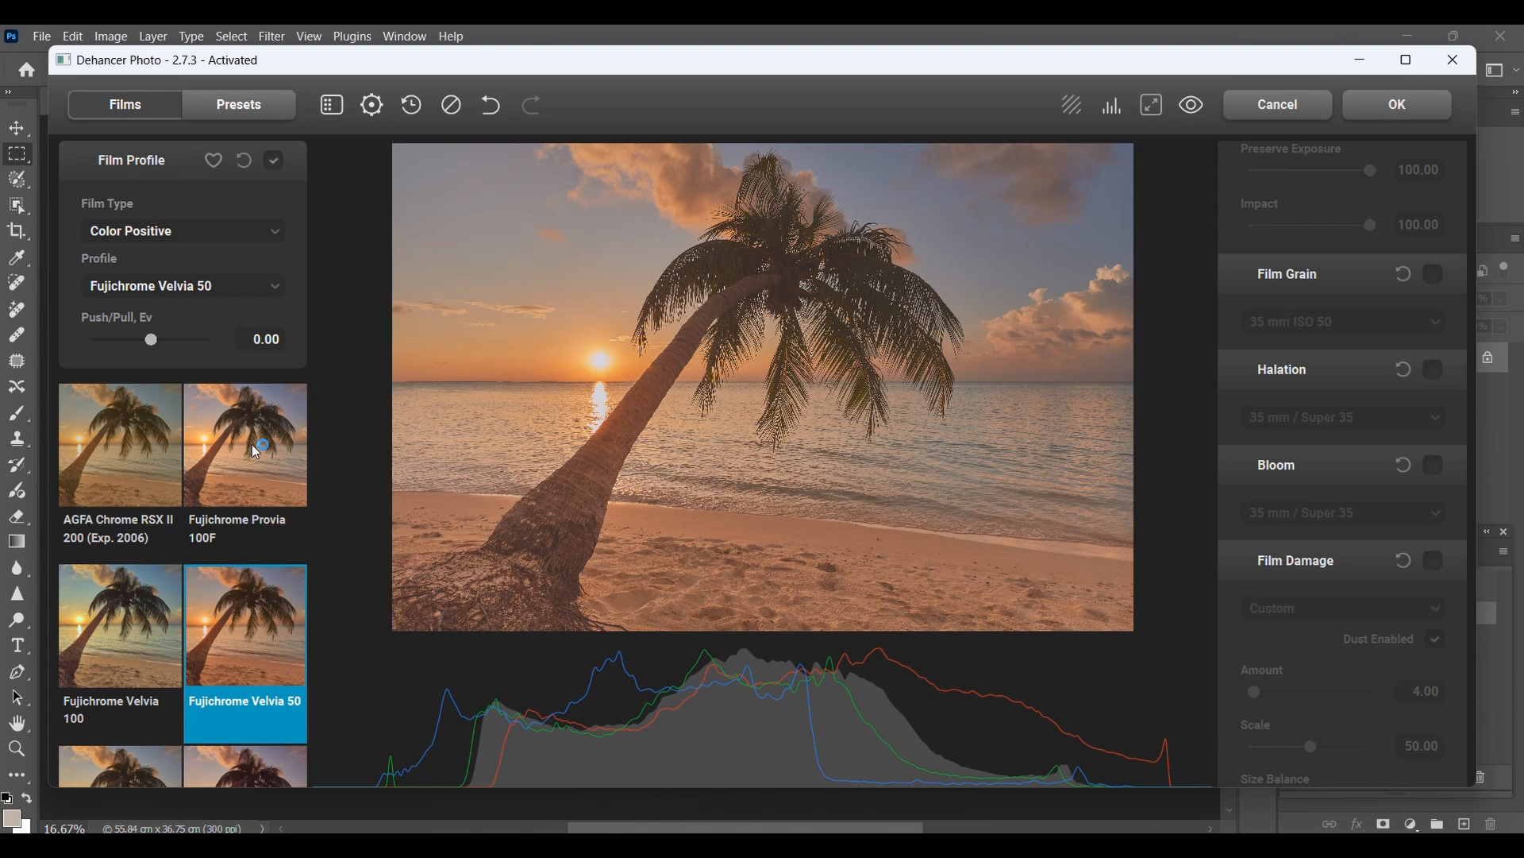
pyautogui.click(255, 452)
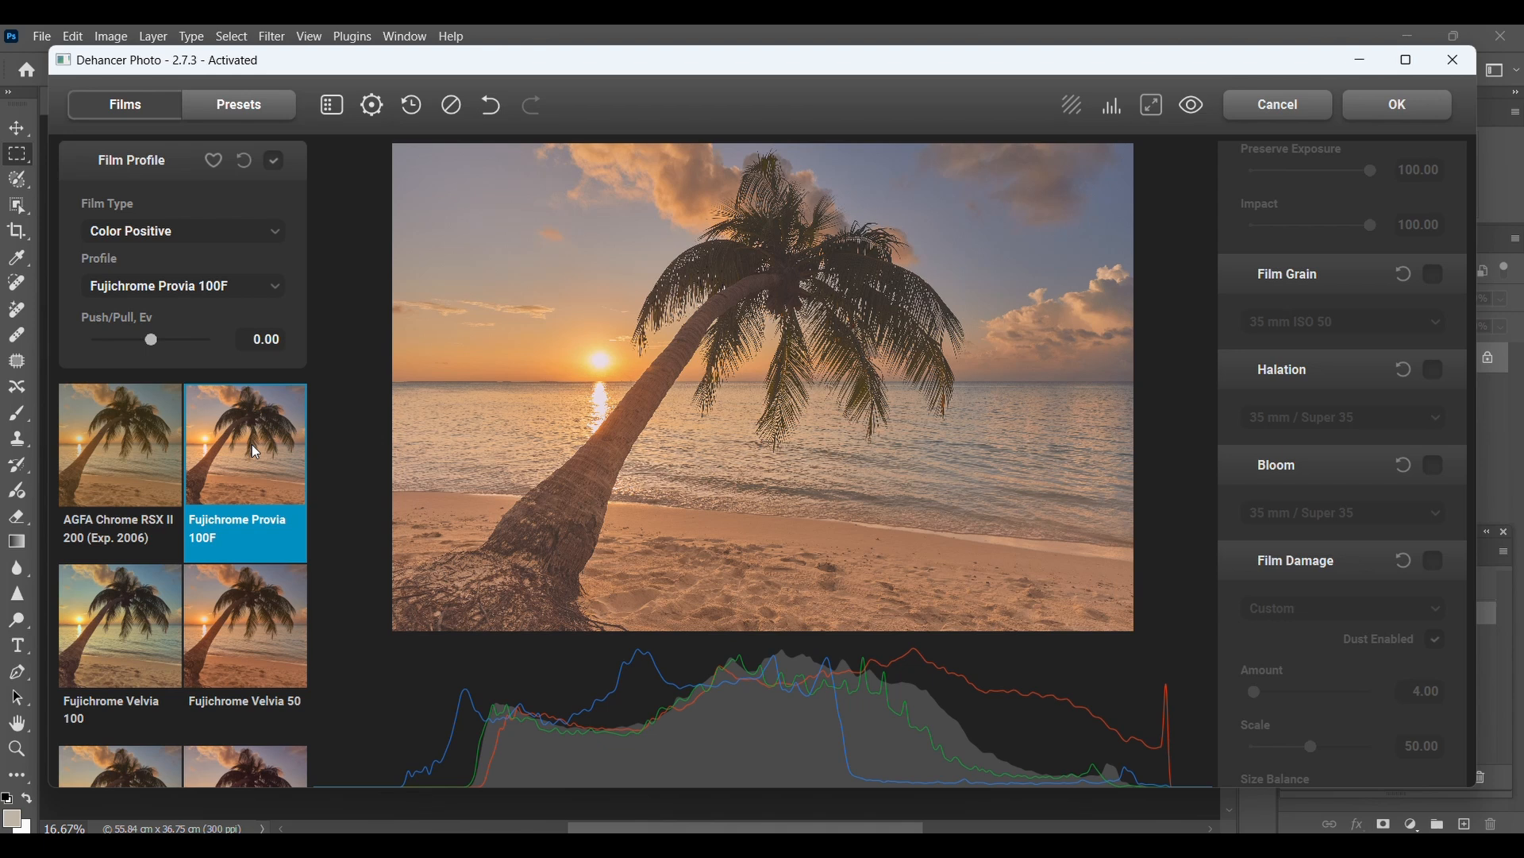
pyautogui.click(238, 627)
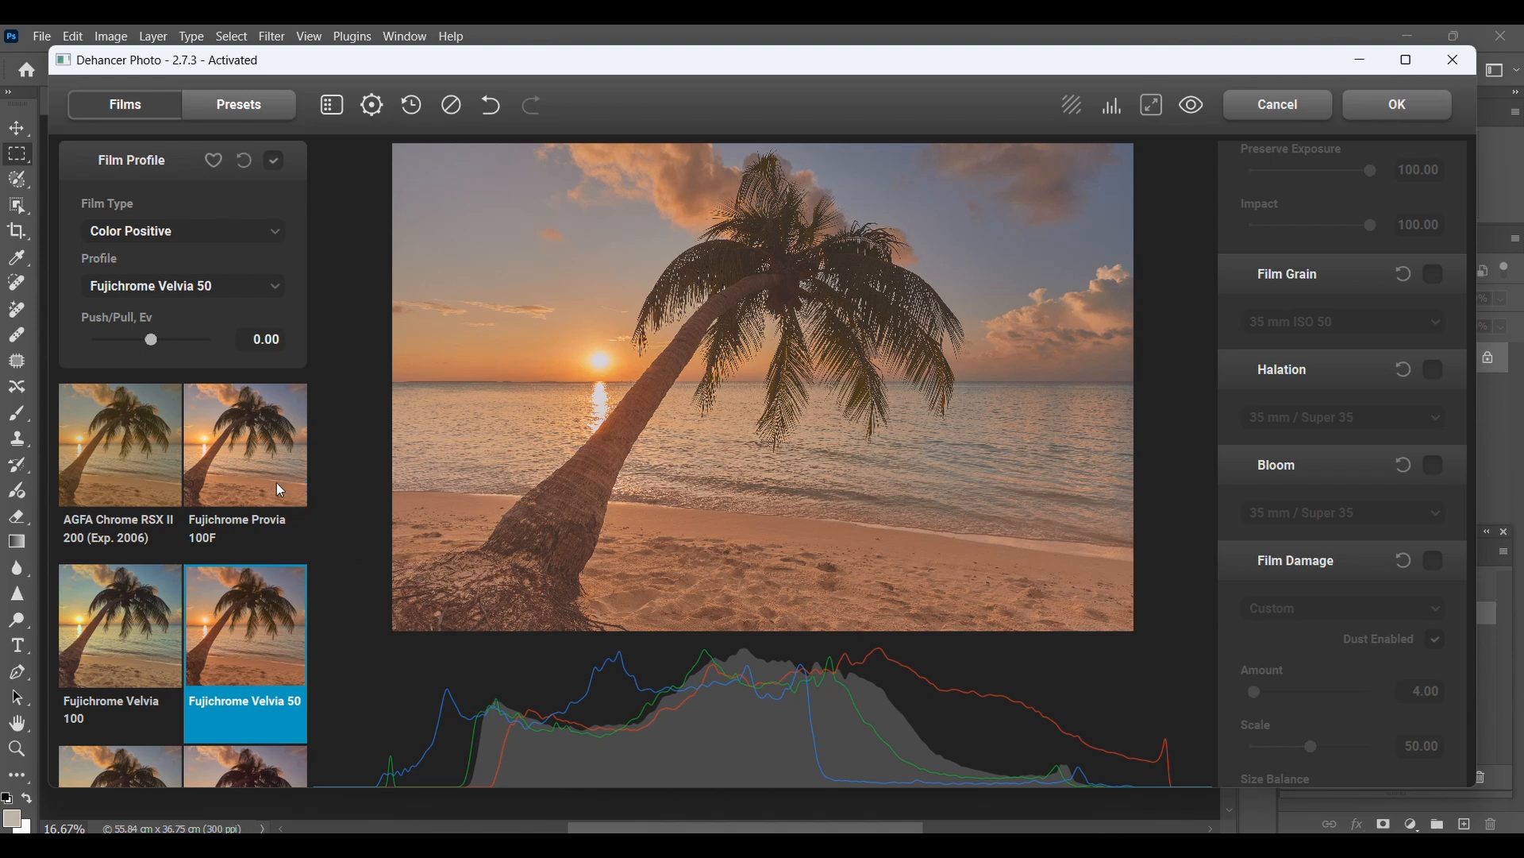
pyautogui.click(237, 438)
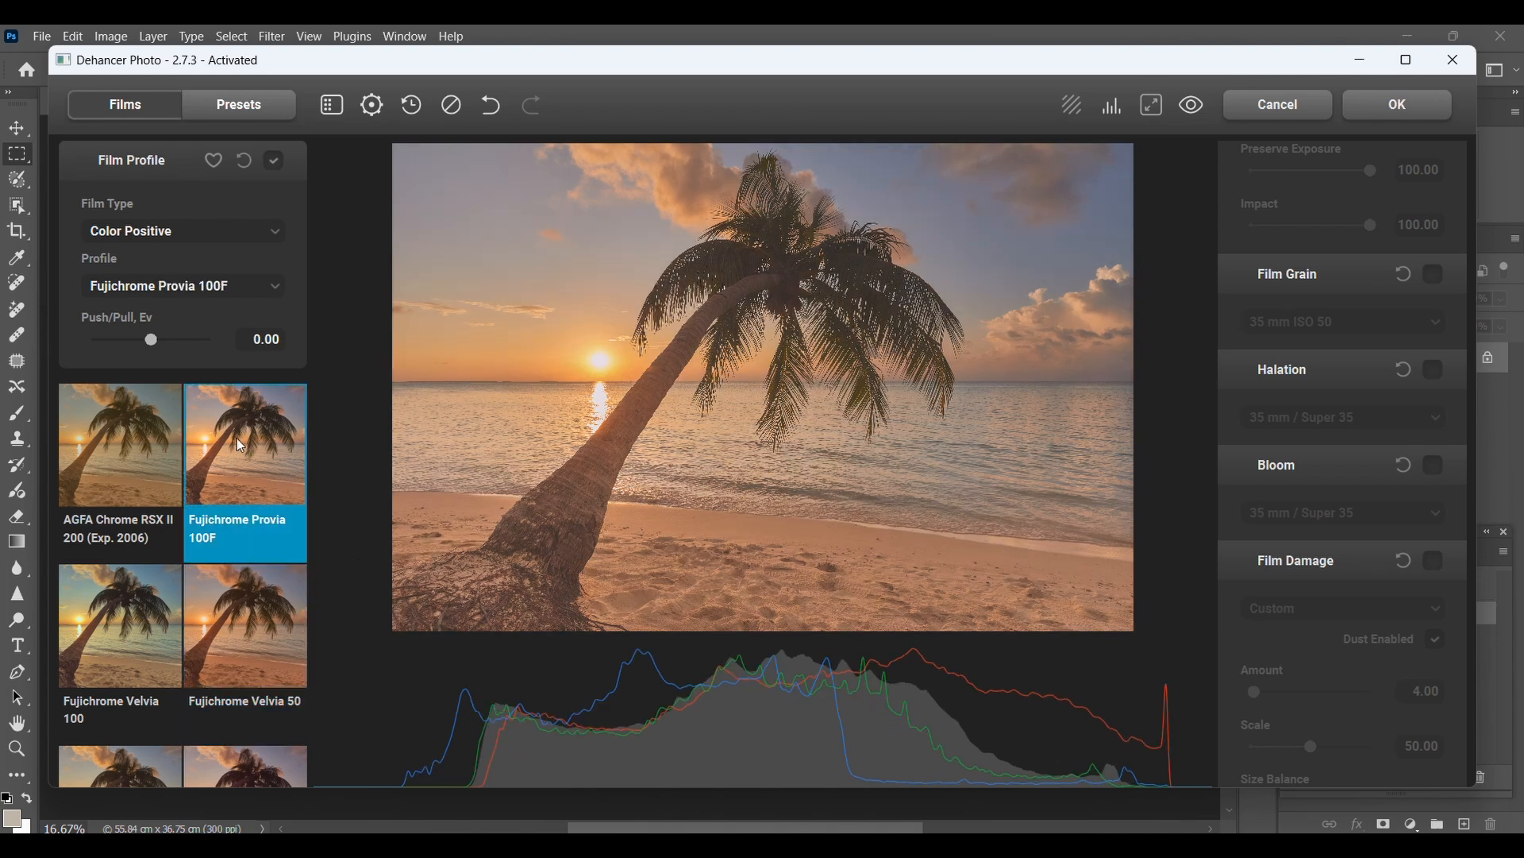
pyautogui.scroll(-3, 239, 731)
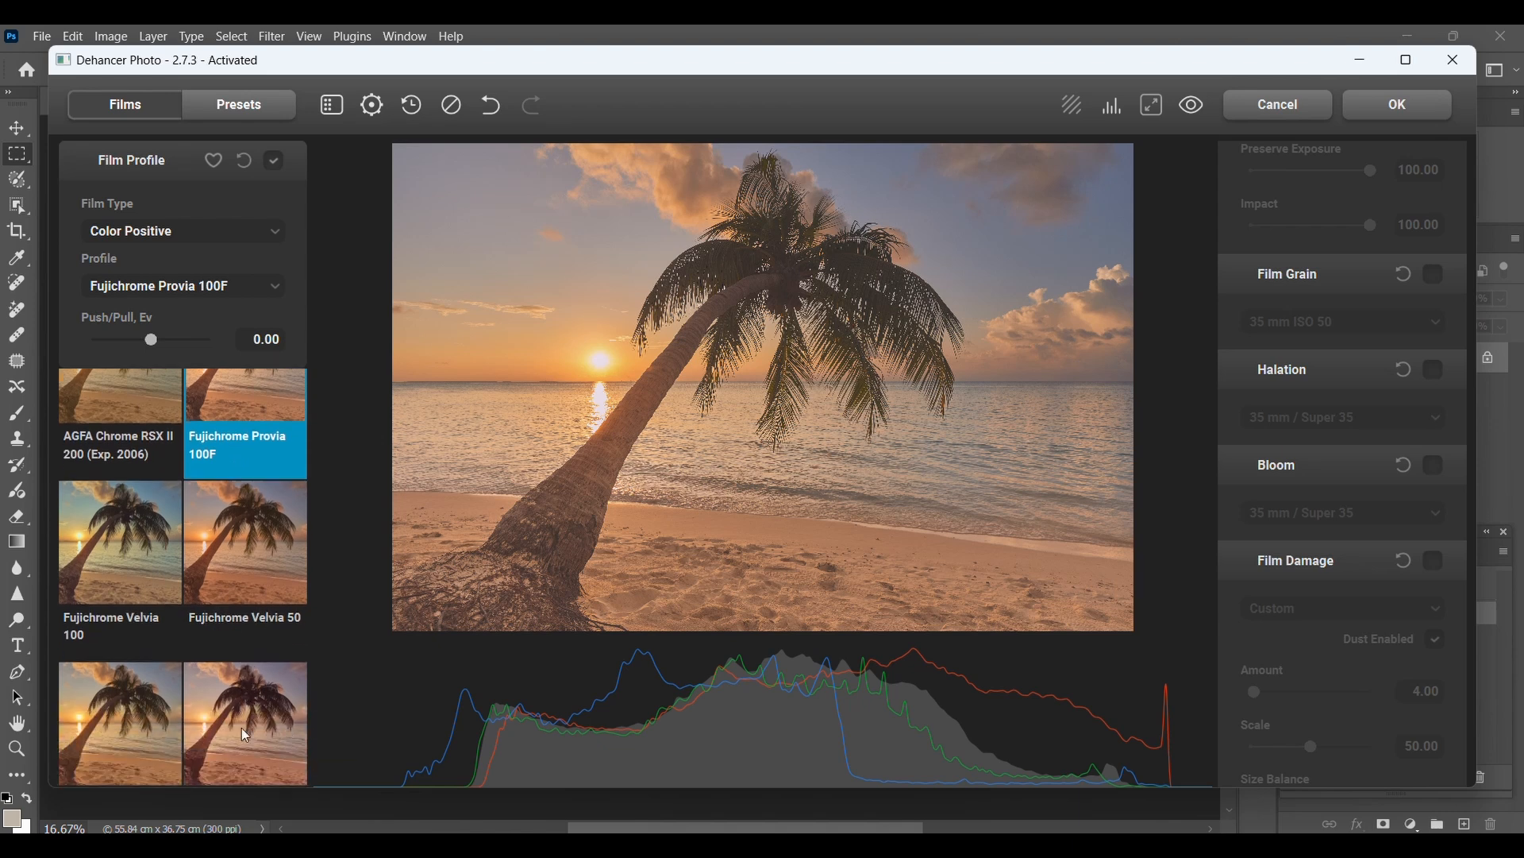
pyautogui.click(243, 703)
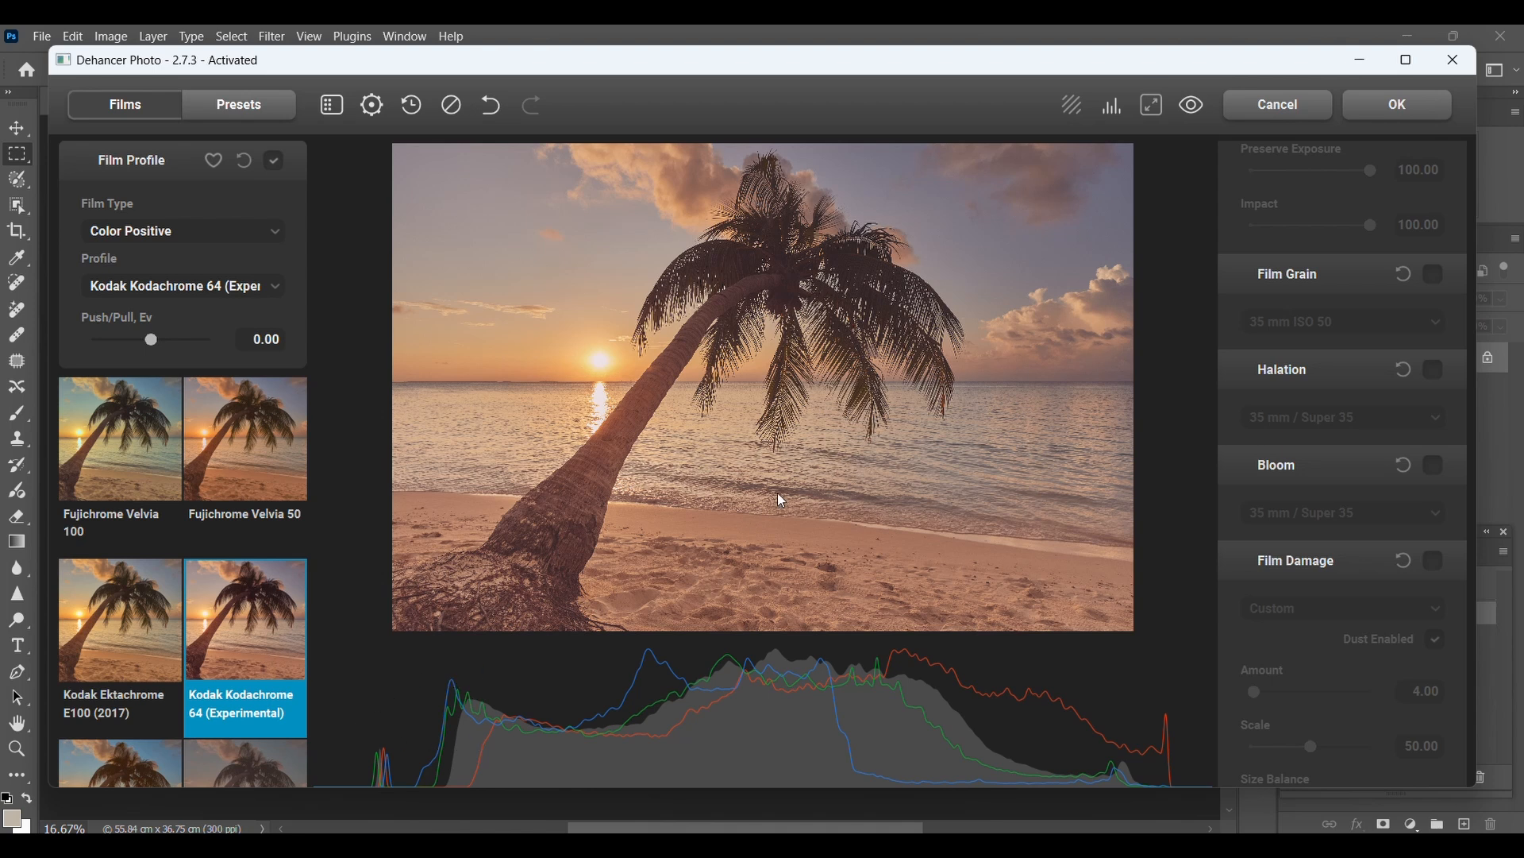
# Step: Raise the source temperature compensation to 51.67 and switch the film profile to Fujichrome Velvia 50
pyautogui.scroll(5, 1294, 306)
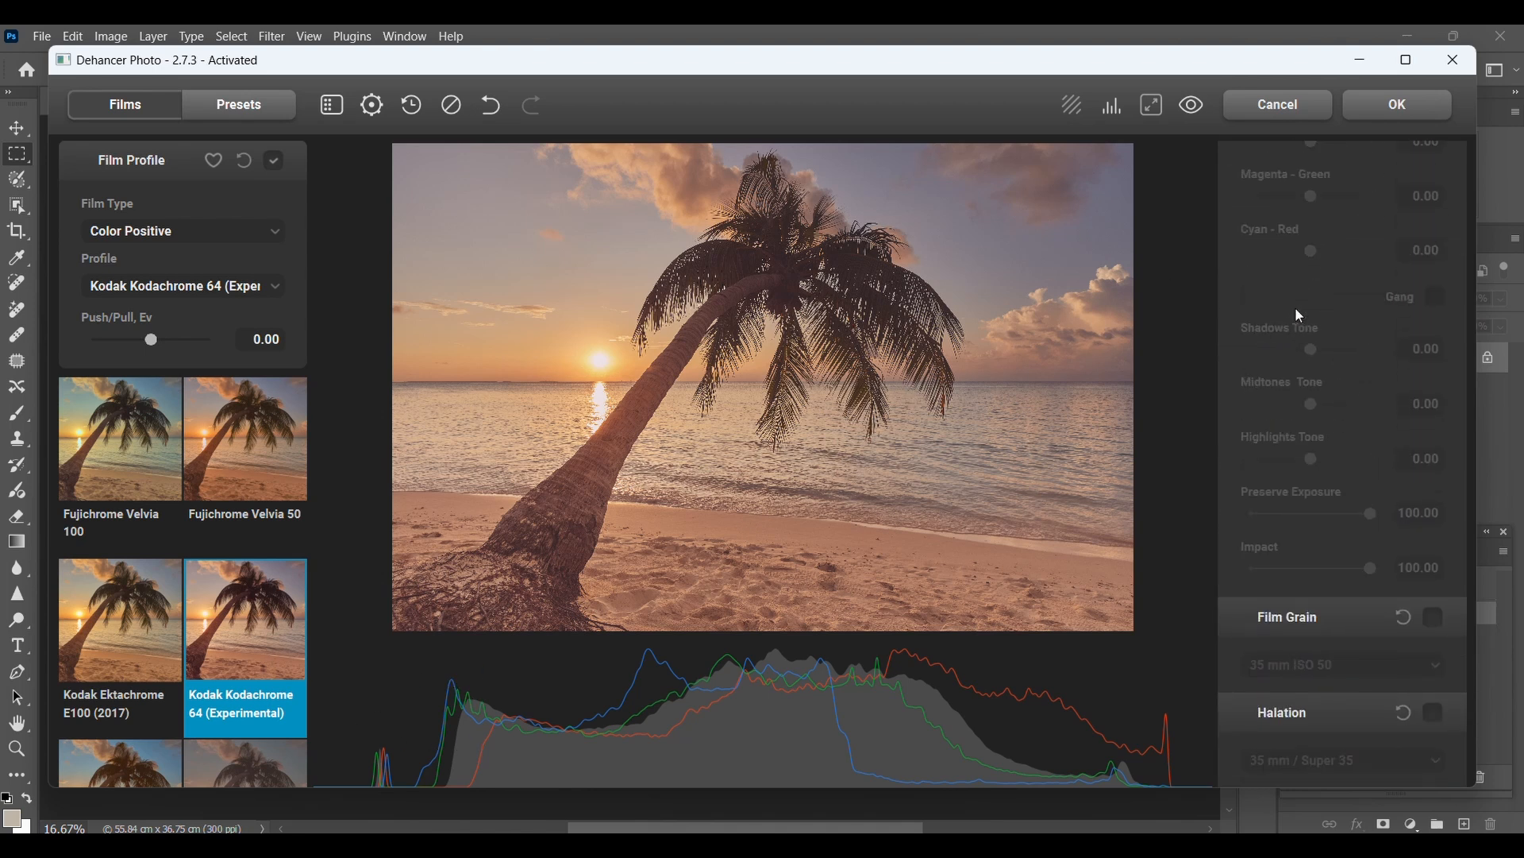
pyautogui.scroll(5, 1296, 309)
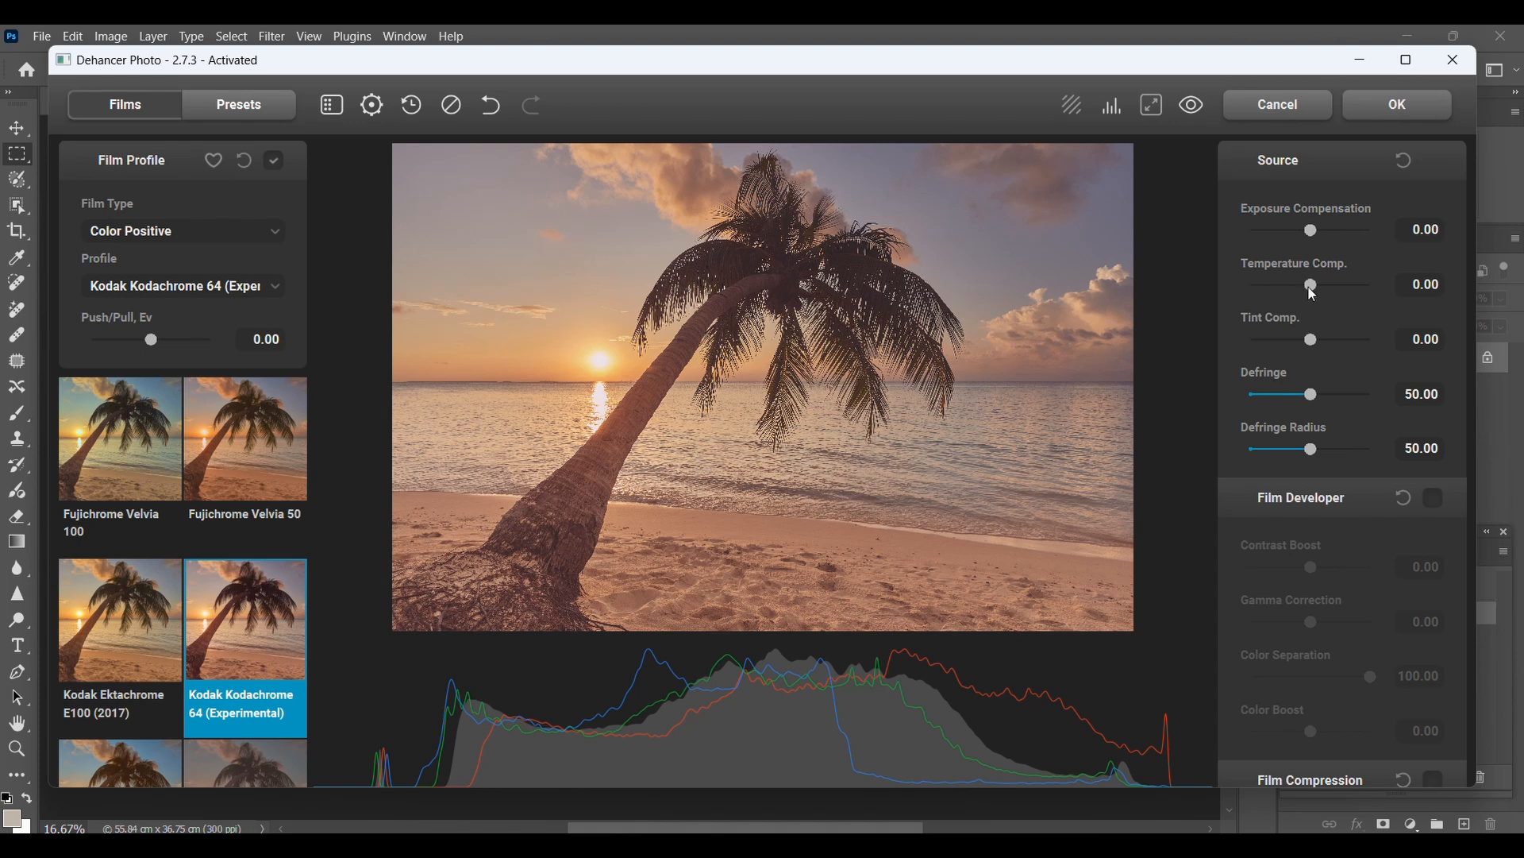
pyautogui.moveTo(1304, 285); pyautogui.dragTo(1342, 288)
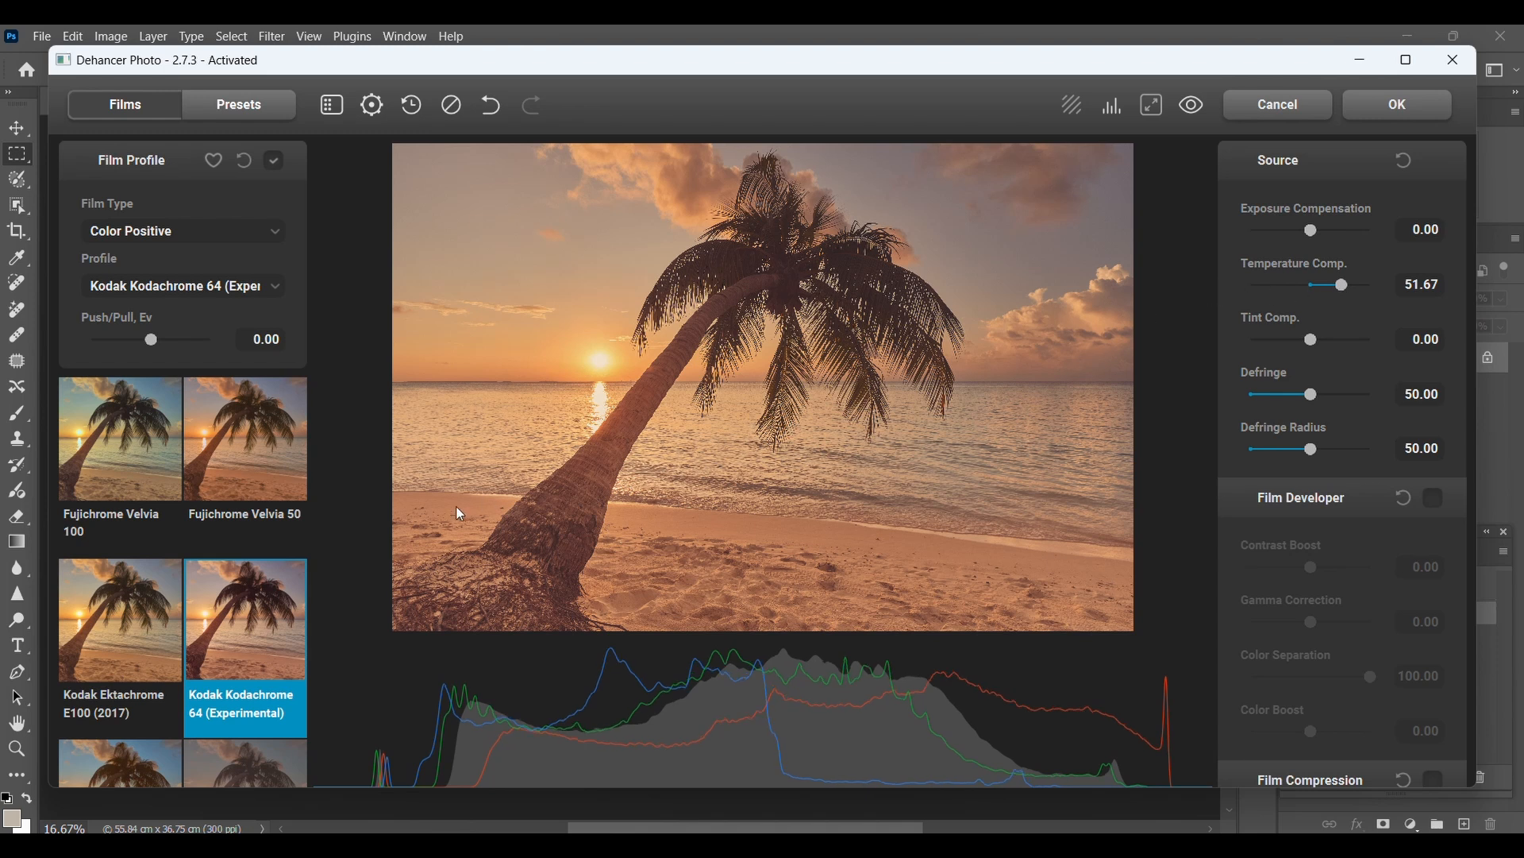
pyautogui.click(236, 453)
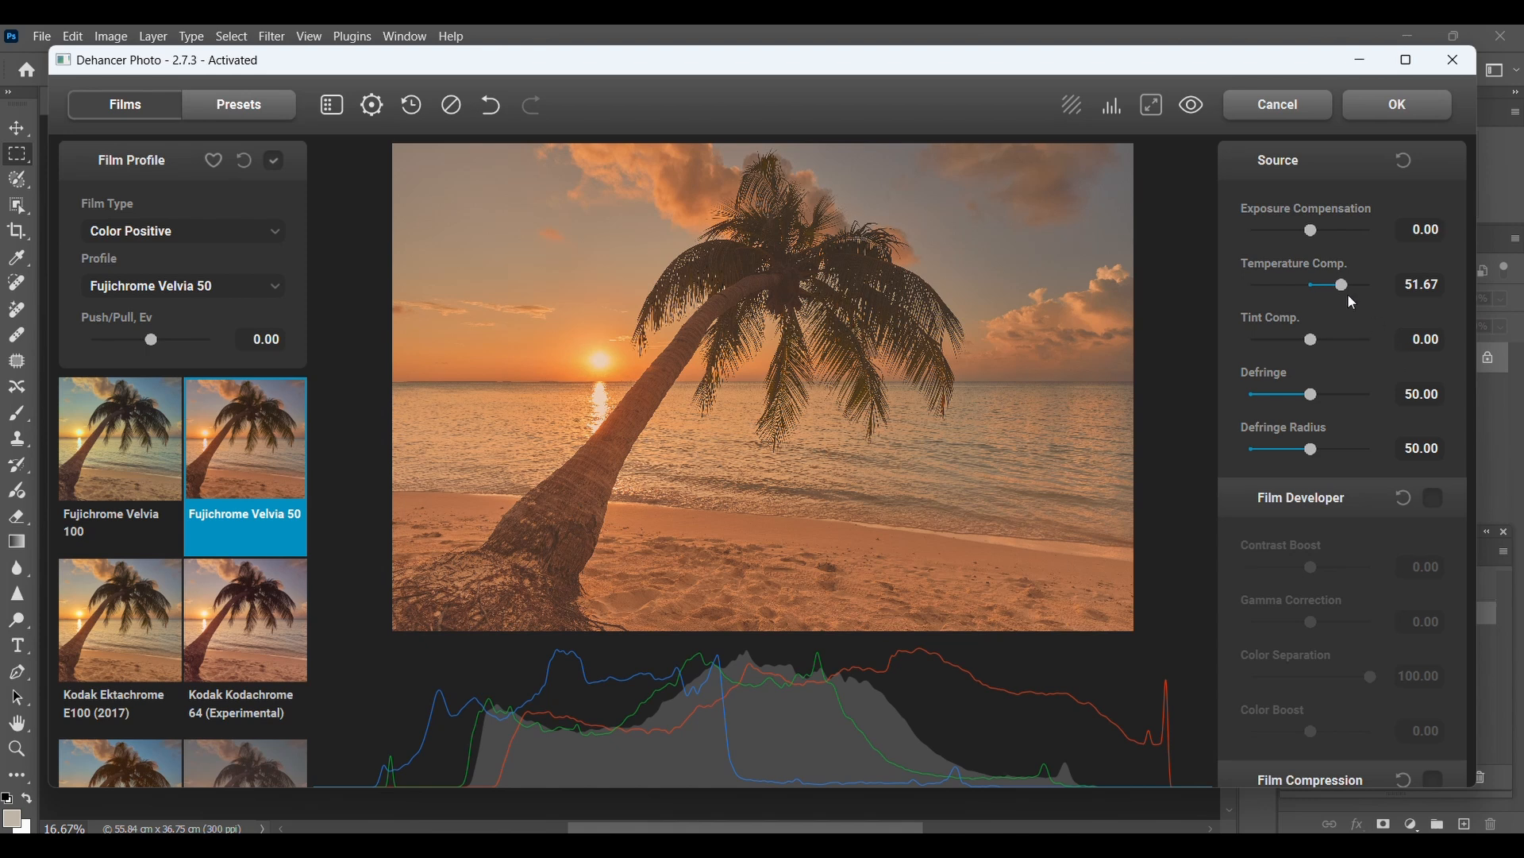
# Step: Reset the source temperature compensation to its default value
pyautogui.moveTo(1339, 286); pyautogui.dragTo(1314, 293)
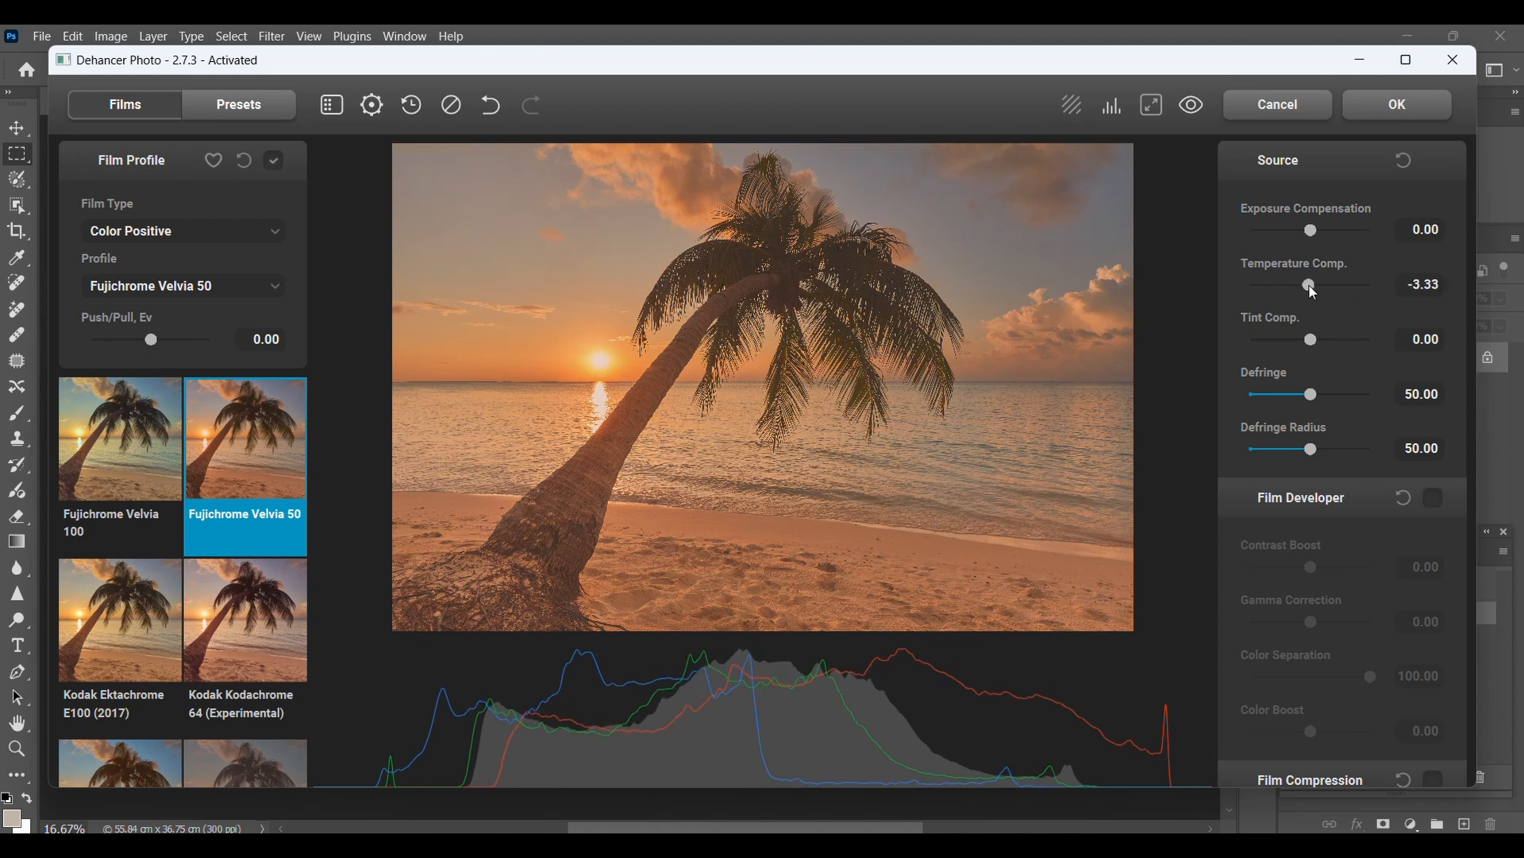
pyautogui.doubleClick(1309, 285)
# Step: Set the Black Point in the Expand settings to -3.33
pyautogui.scroll(-5, 1310, 616)
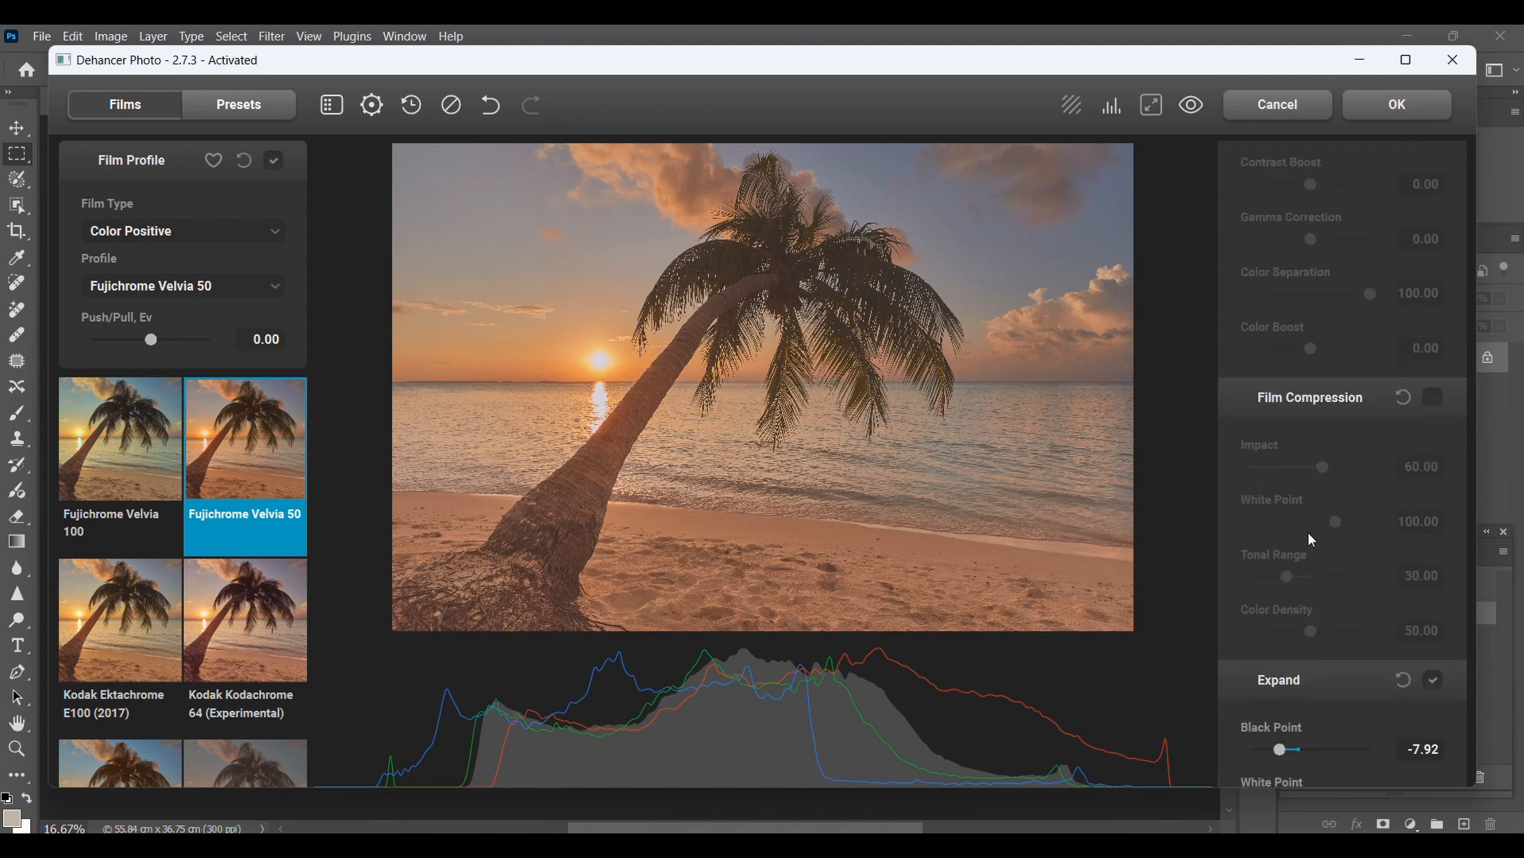
pyautogui.scroll(-1, 1308, 531)
pyautogui.scroll(4, 1309, 531)
pyautogui.scroll(-2, 1309, 531)
pyautogui.scroll(-3, 1314, 540)
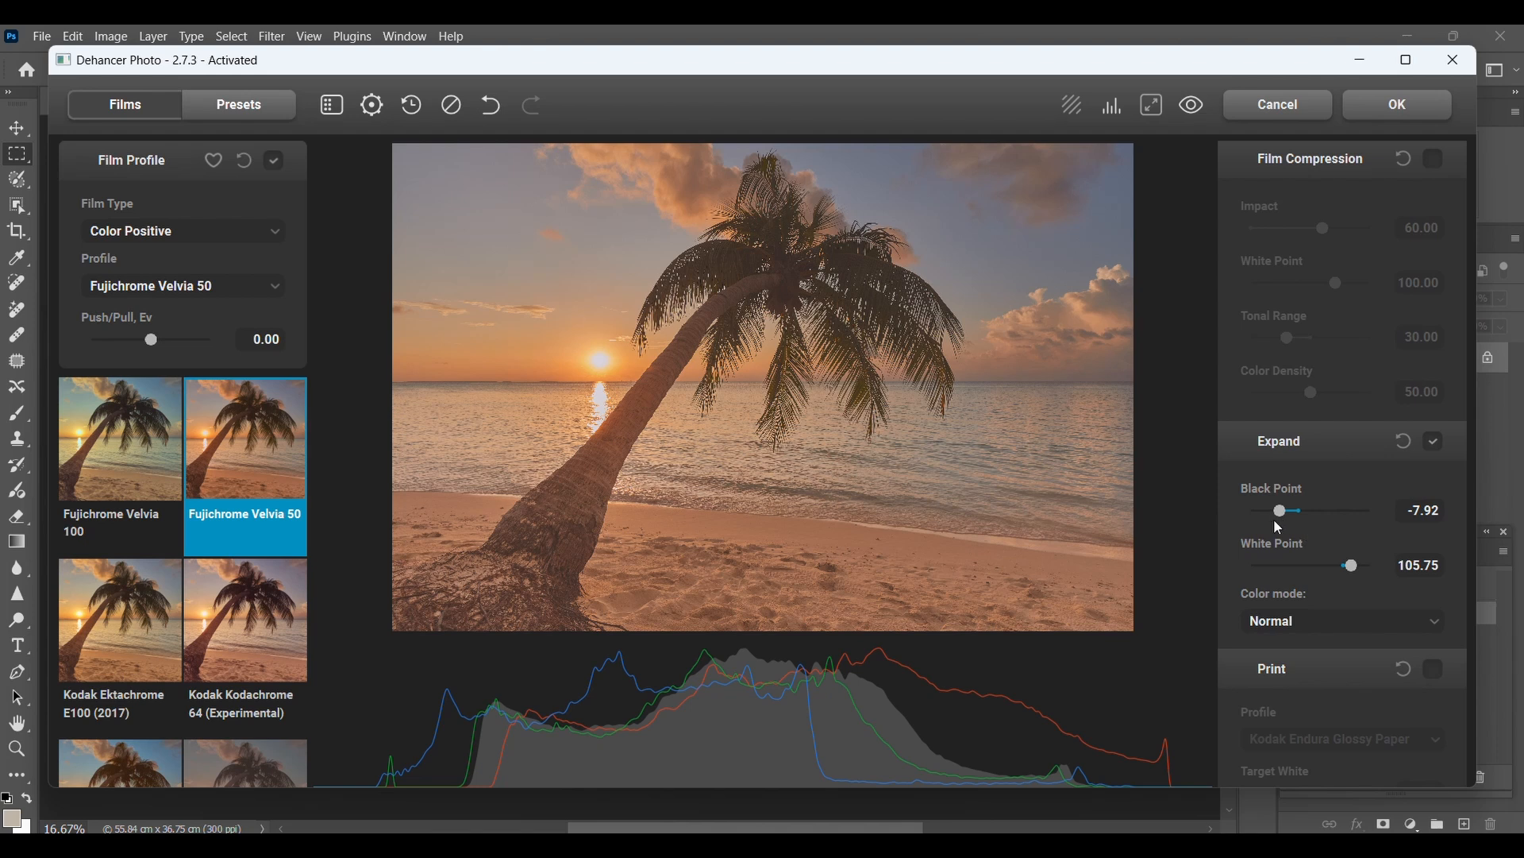
pyautogui.moveTo(1282, 516)
pyautogui.mouseDown()
pyautogui.moveTo(1297, 526)
pyautogui.moveTo(1284, 517)
pyautogui.mouseUp()
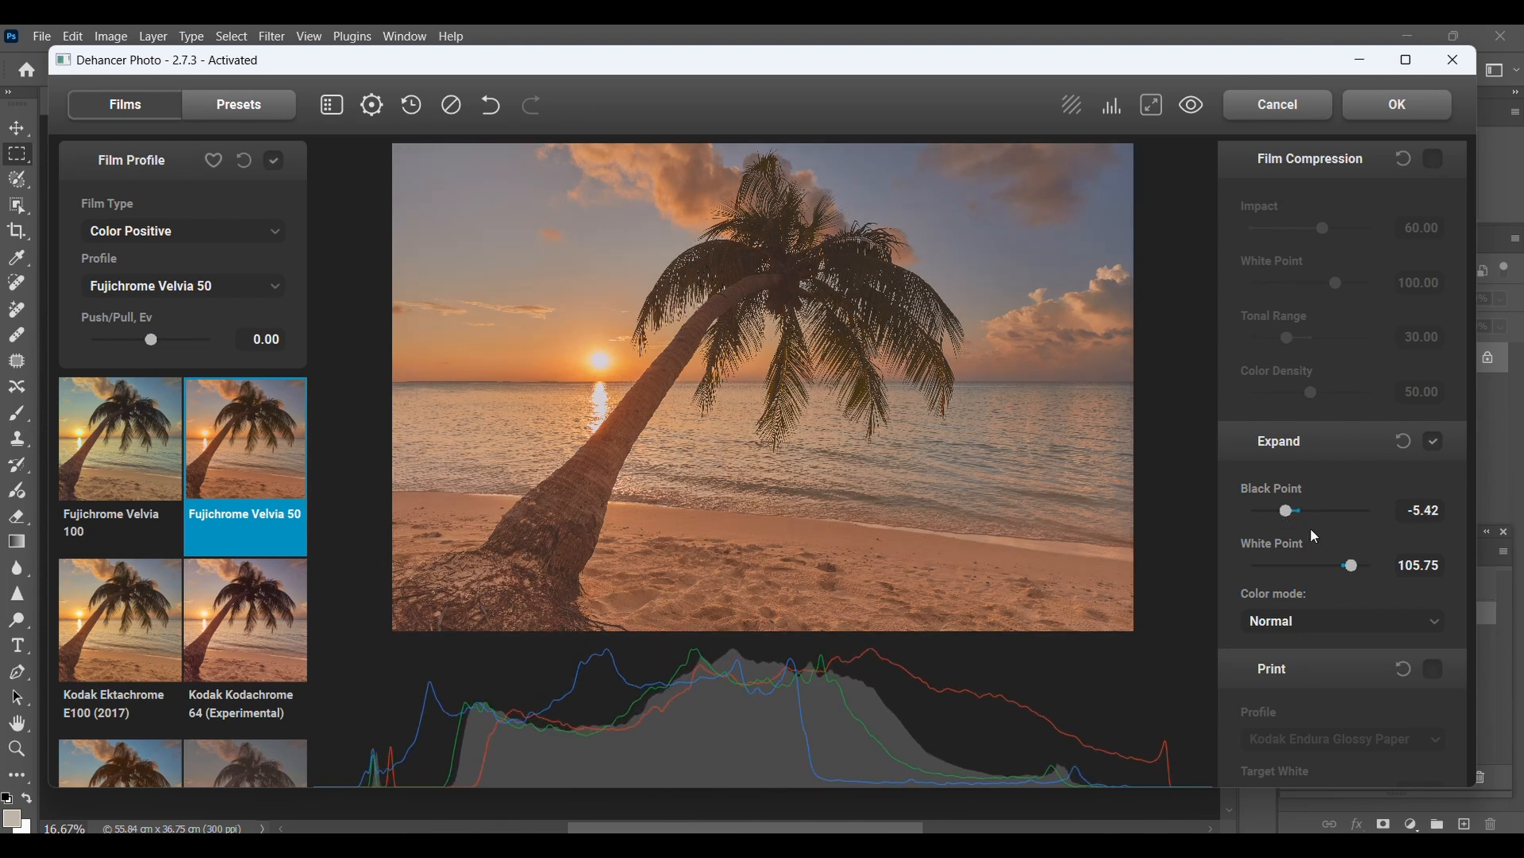
pyautogui.moveTo(1286, 518)
pyautogui.mouseDown()
pyautogui.moveTo(1310, 515)
pyautogui.moveTo(1296, 516)
pyautogui.mouseUp()
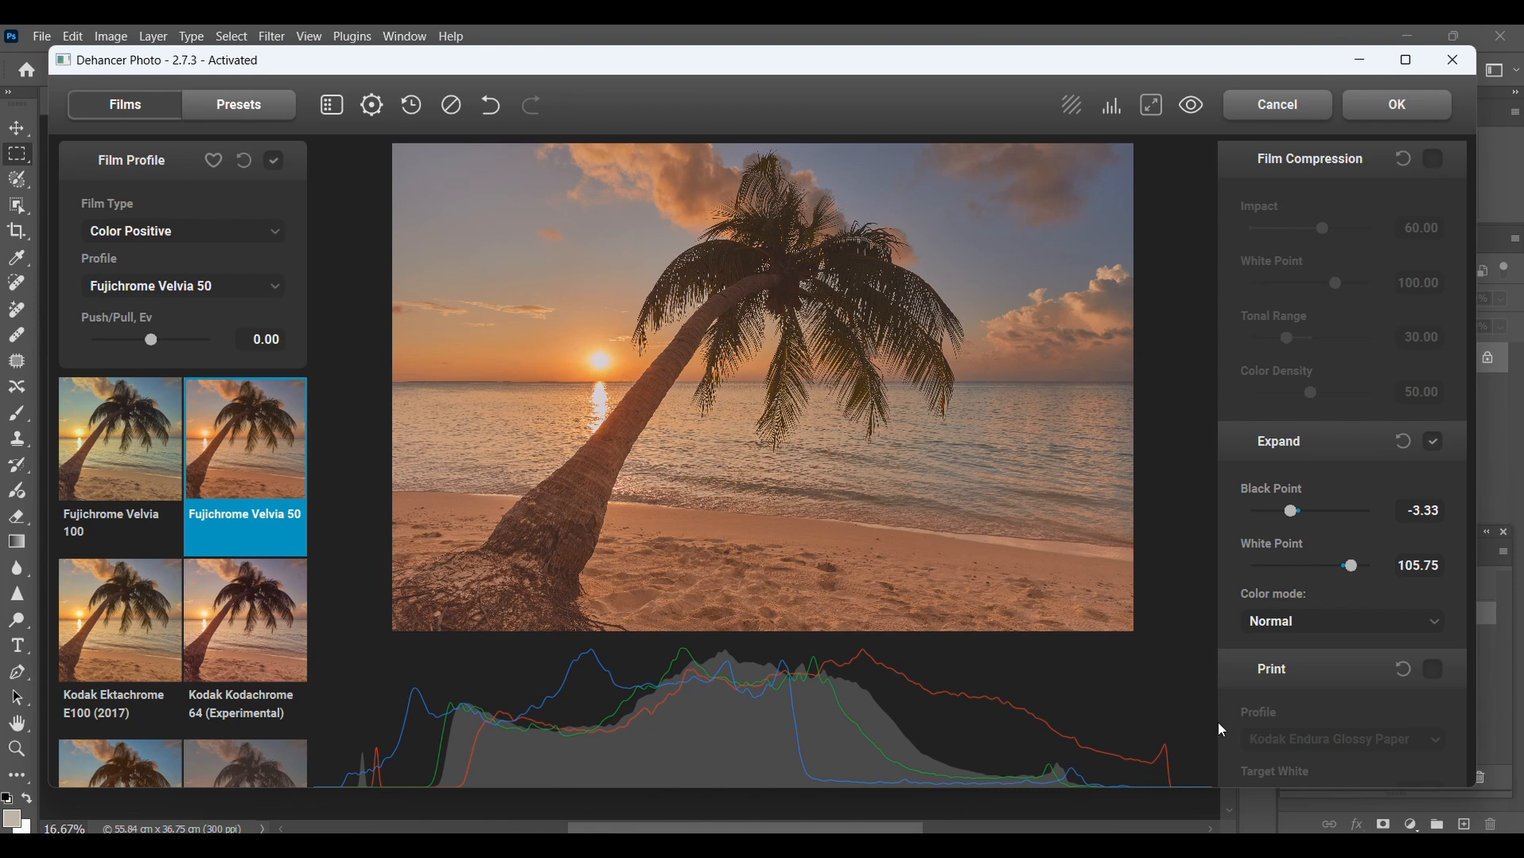
# Step: Enable the Film Grain effect for the photo
pyautogui.scroll(-3, 1311, 725)
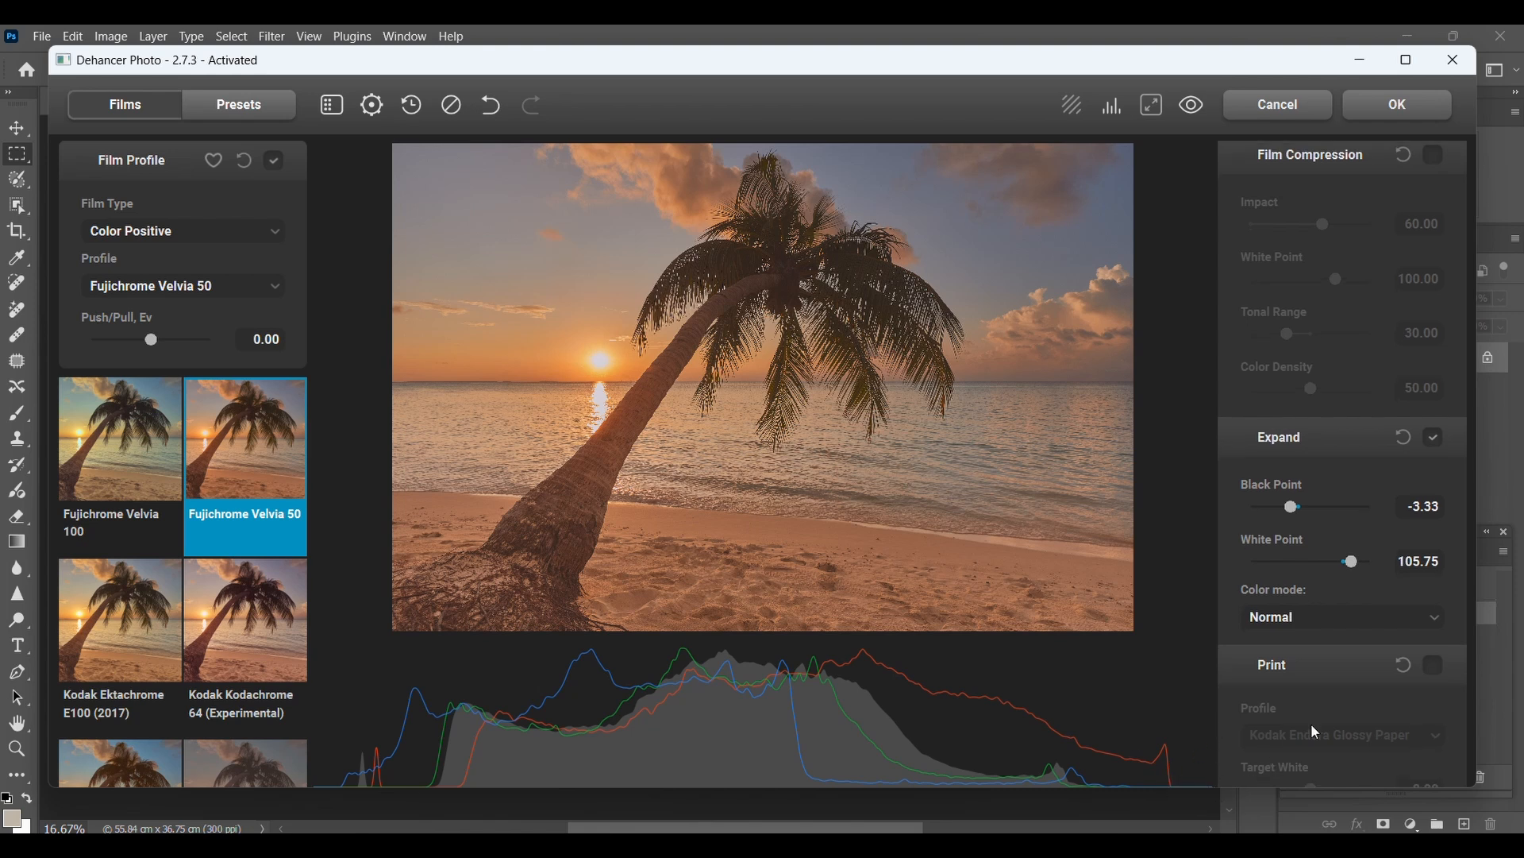
pyautogui.scroll(-10, 1312, 723)
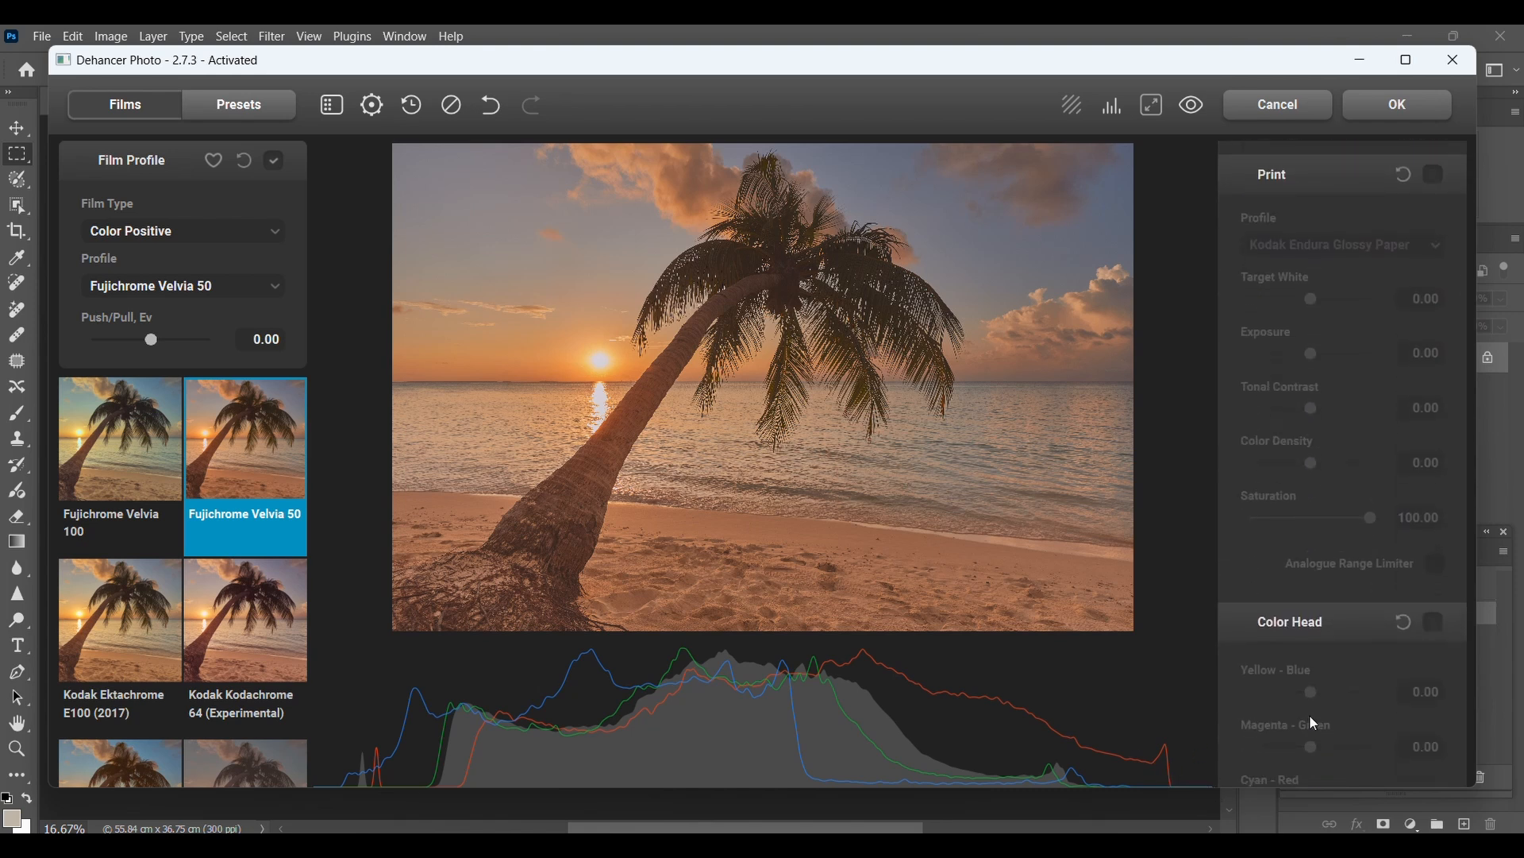
pyautogui.scroll(-7, 1310, 716)
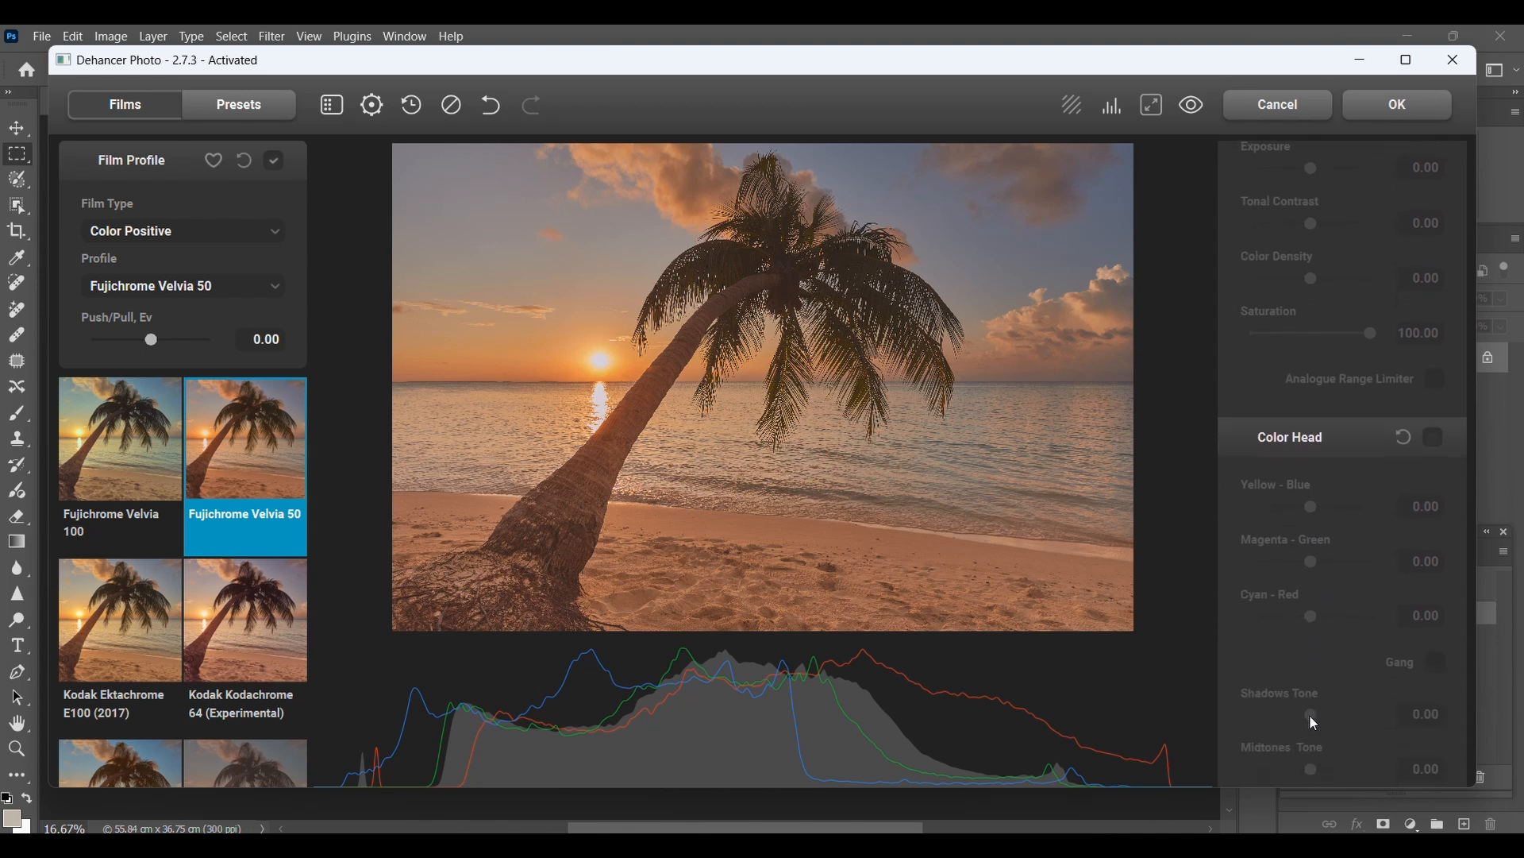
pyautogui.scroll(-14, 1315, 723)
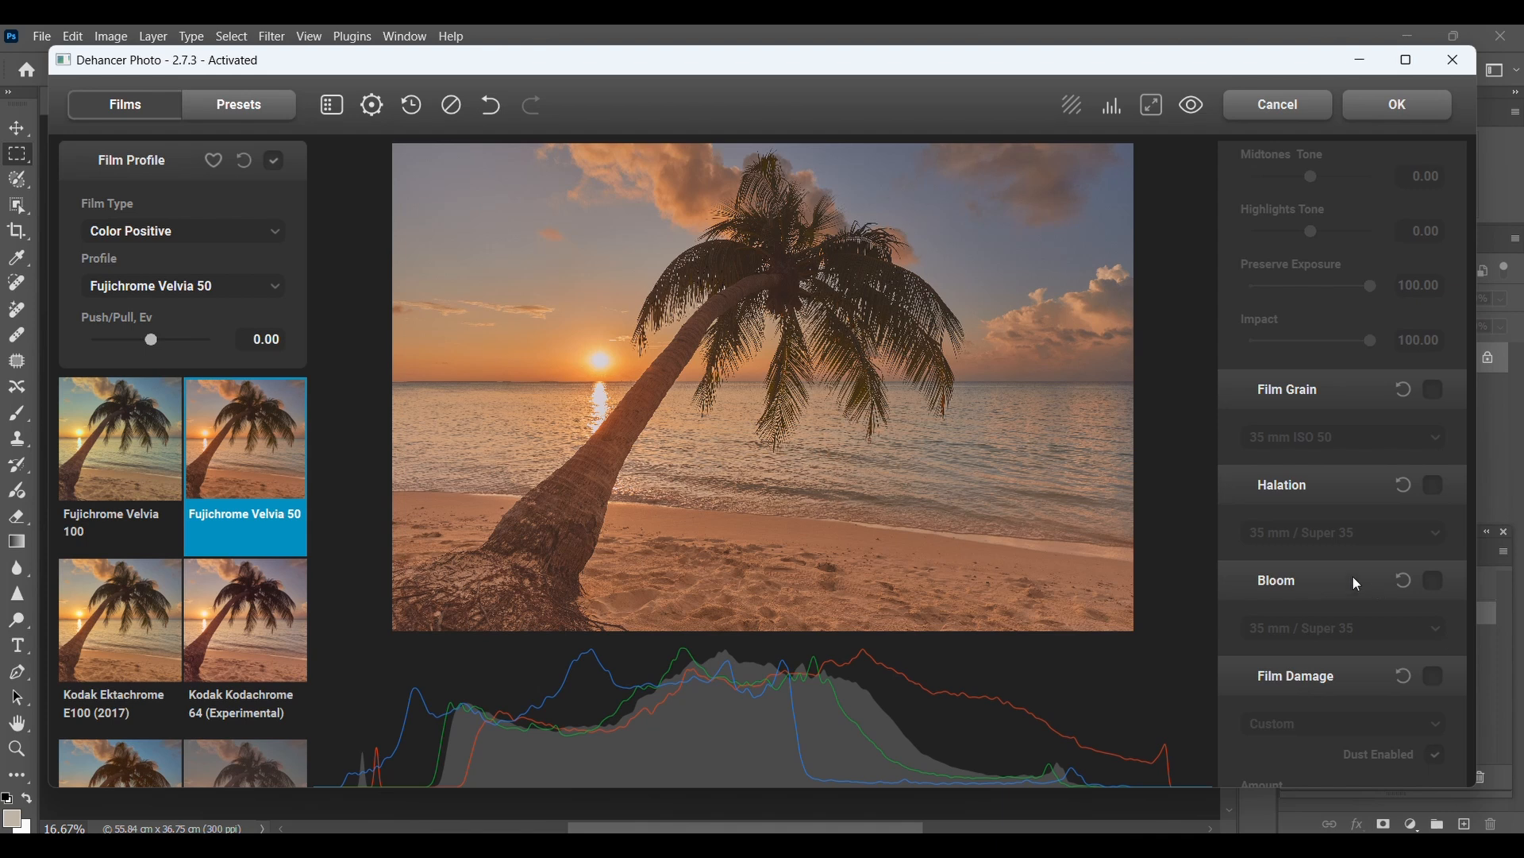
pyautogui.click(1435, 389)
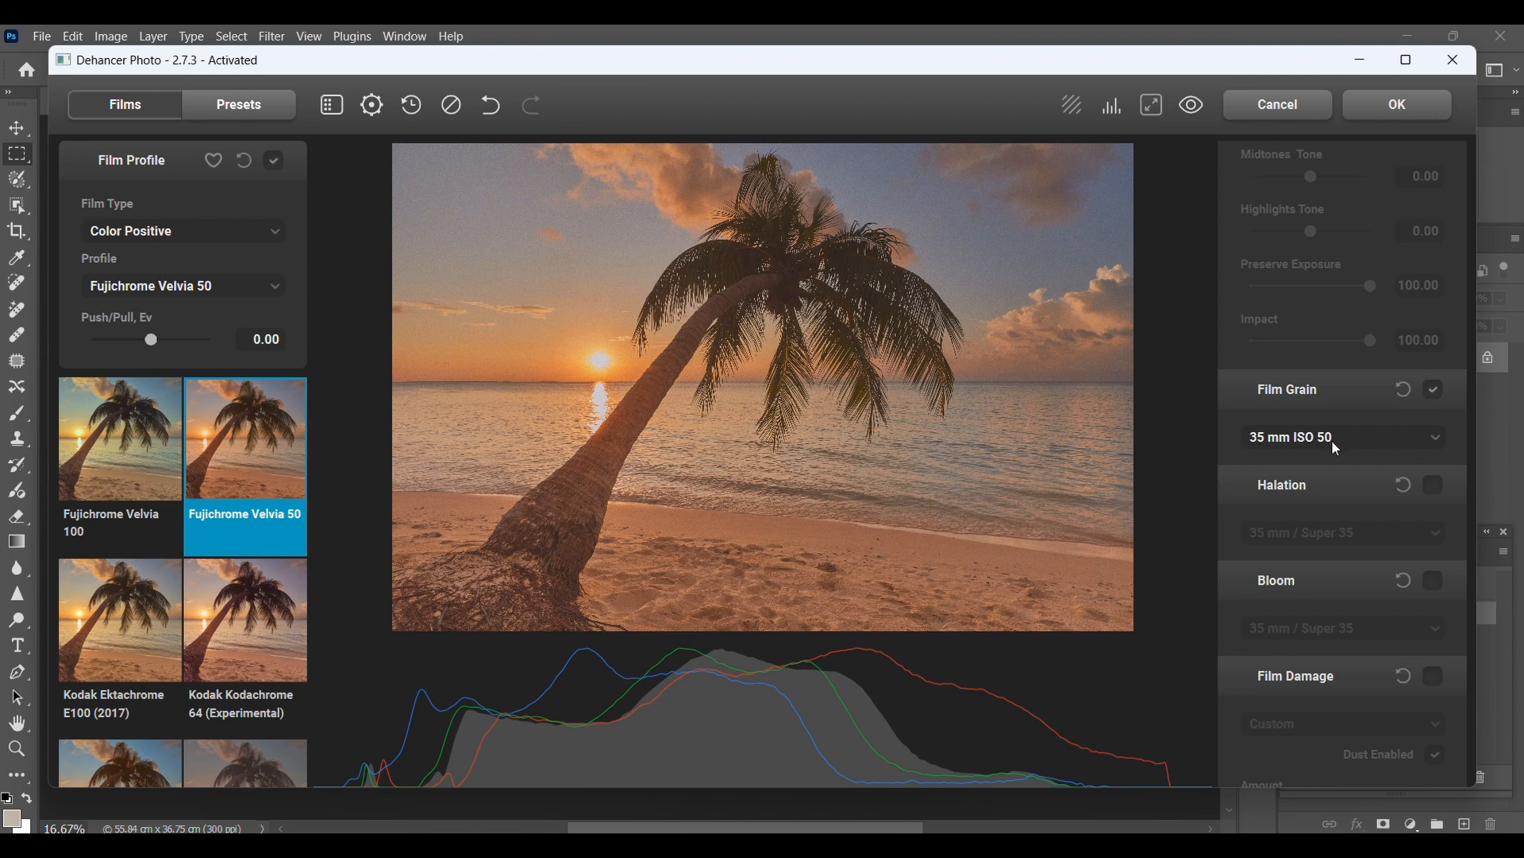
# Step: Look through the film grain presets and switch the grain to Custom
pyautogui.click(1436, 442)
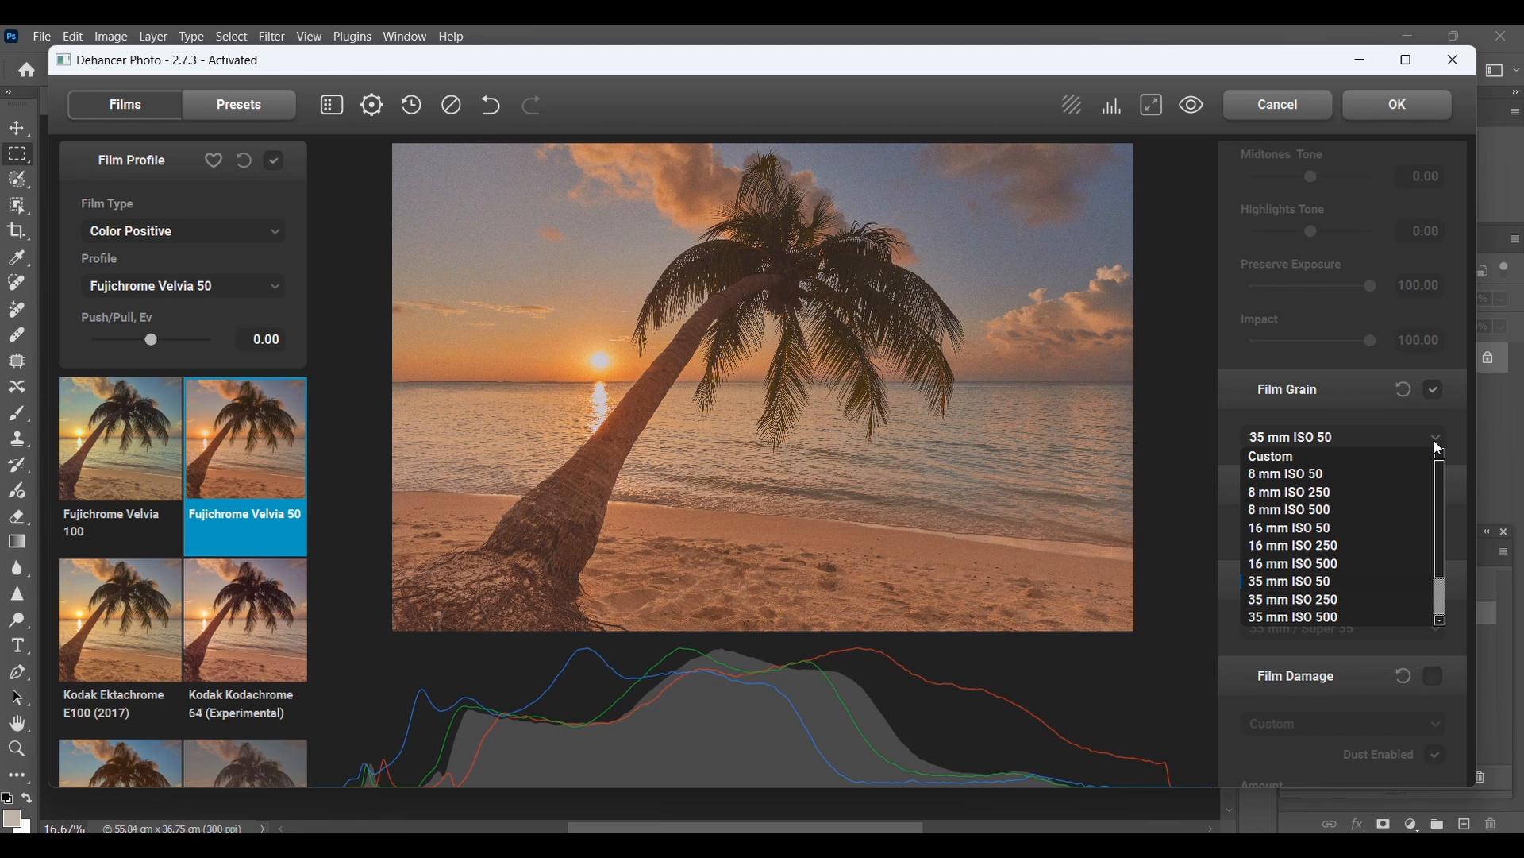
pyautogui.scroll(-1, 1444, 590)
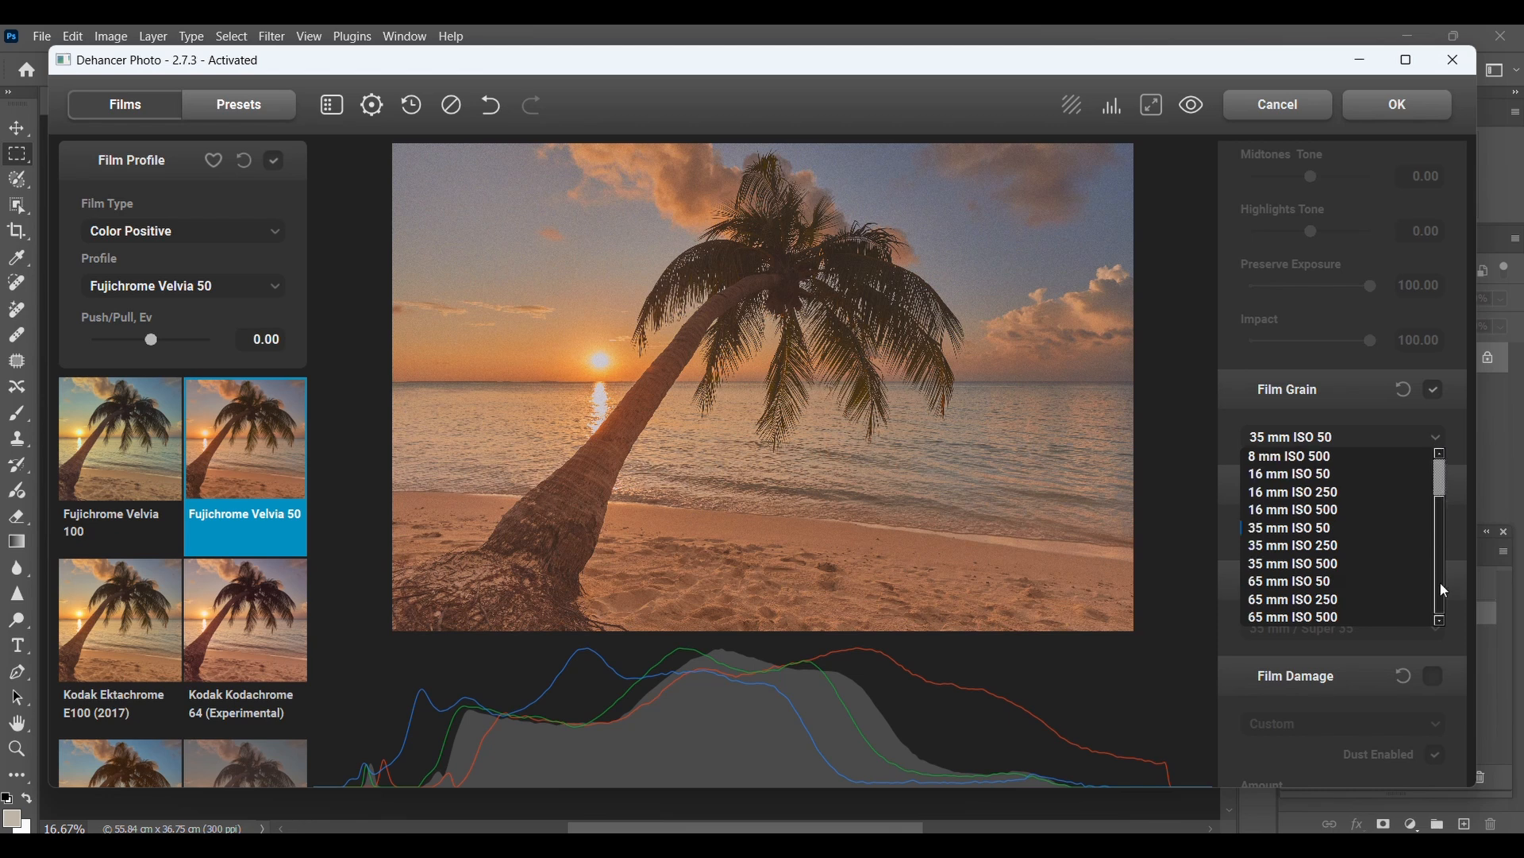
pyautogui.scroll(3, 1434, 489)
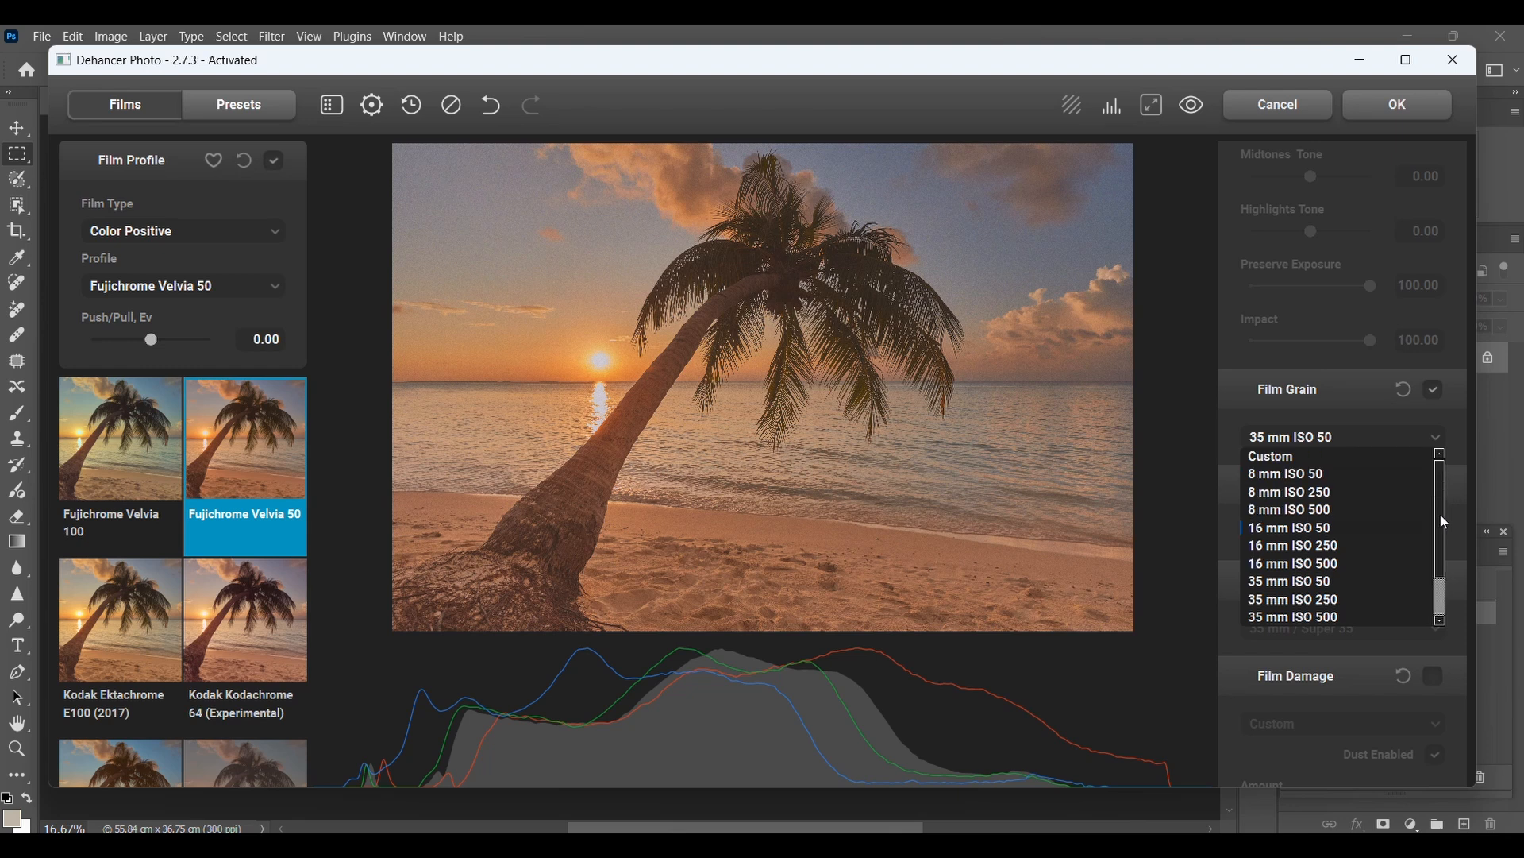
pyautogui.click(1438, 442)
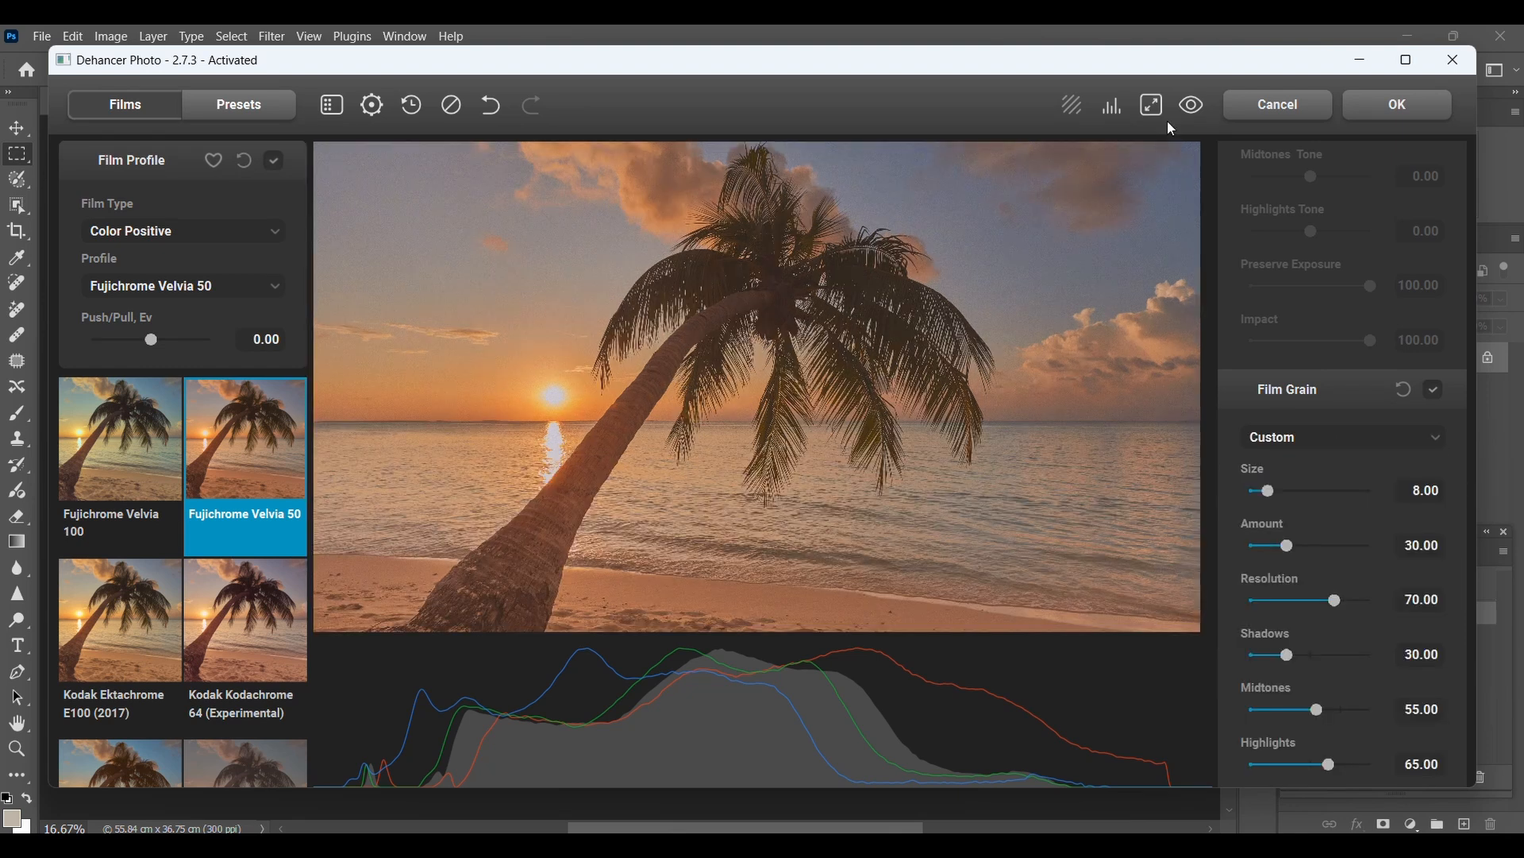
# Step: Set the film grain preset to 35 mm ISO 50 and inspect the grain up close around the palm fronds
pyautogui.click(1153, 106)
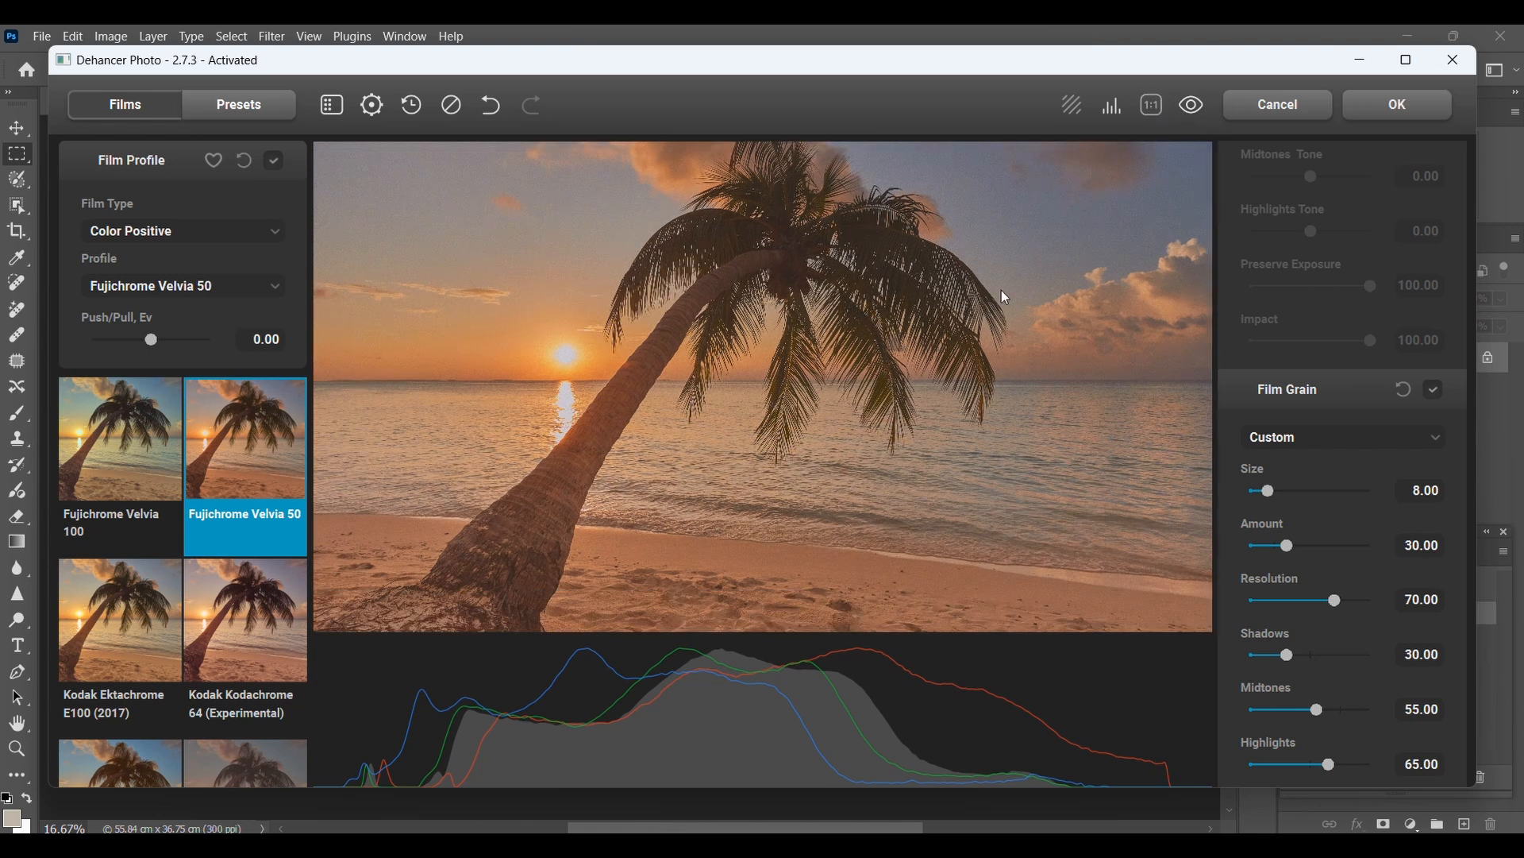
pyautogui.scroll(3, 964, 314)
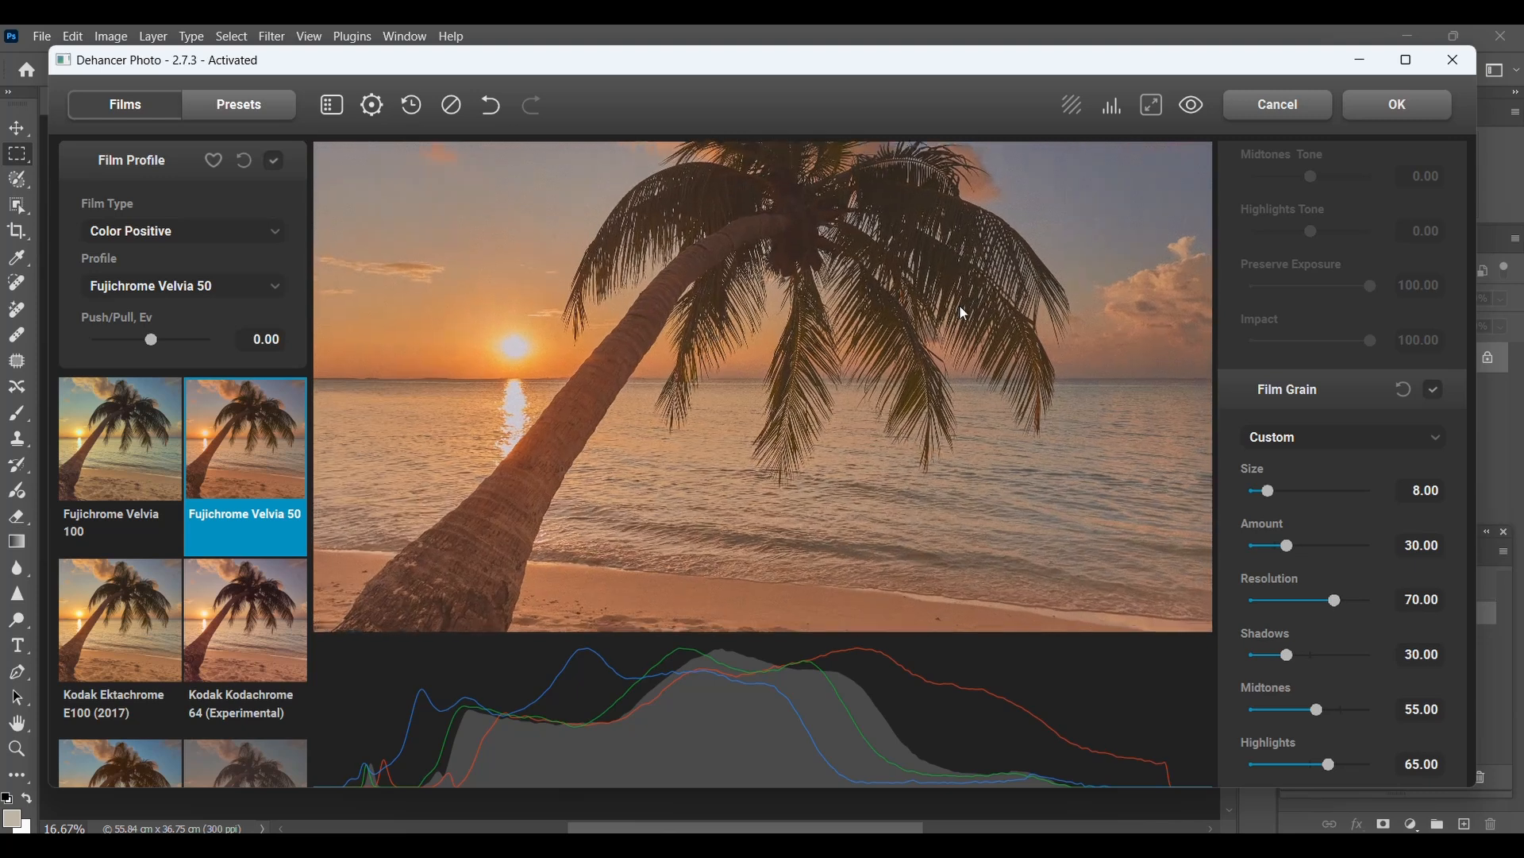
pyautogui.scroll(3, 965, 313)
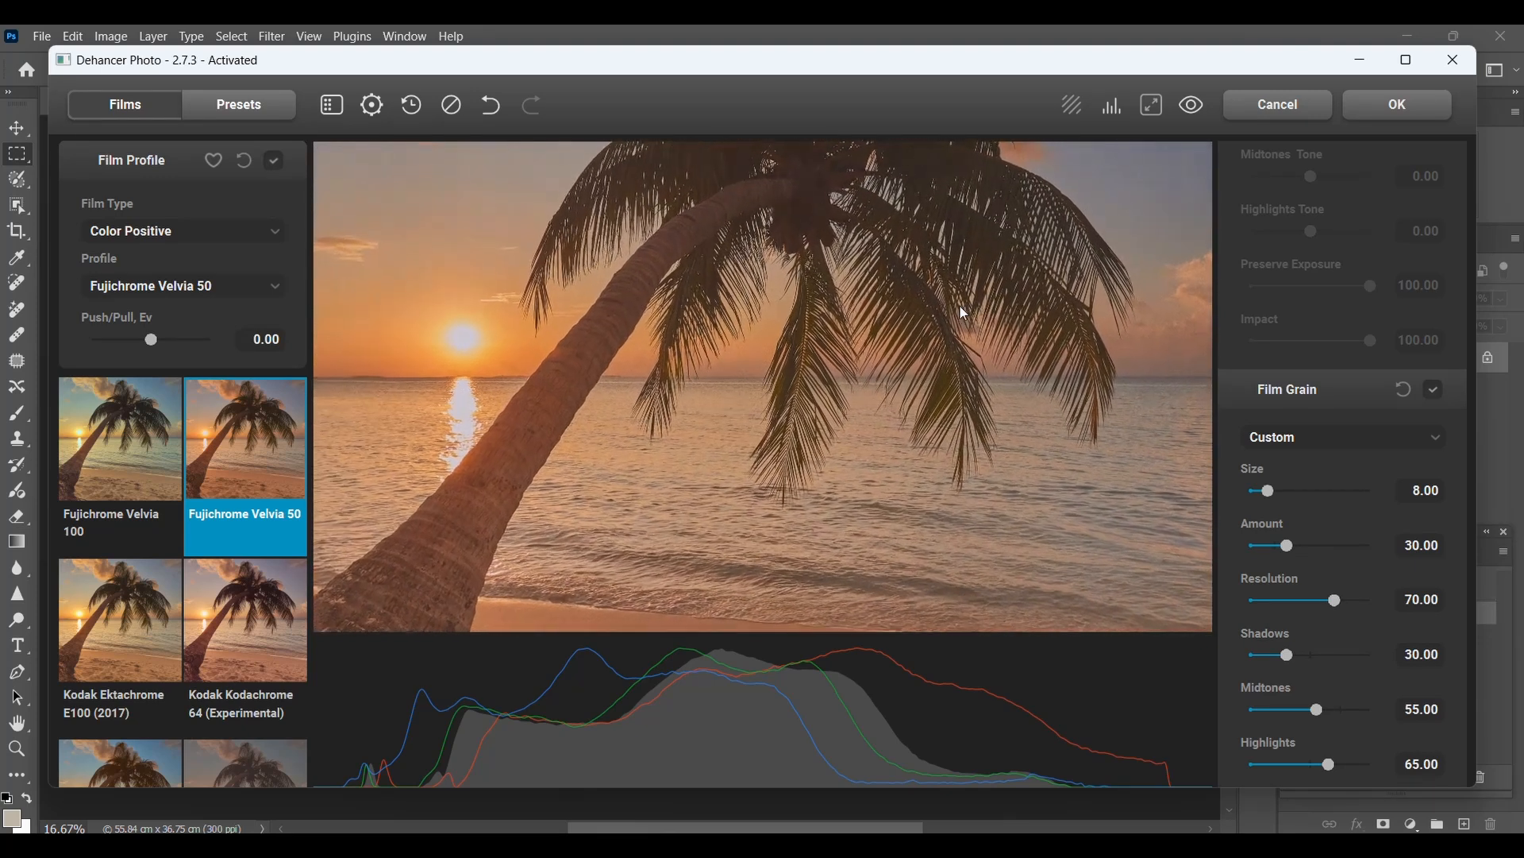
pyautogui.scroll(4, 965, 314)
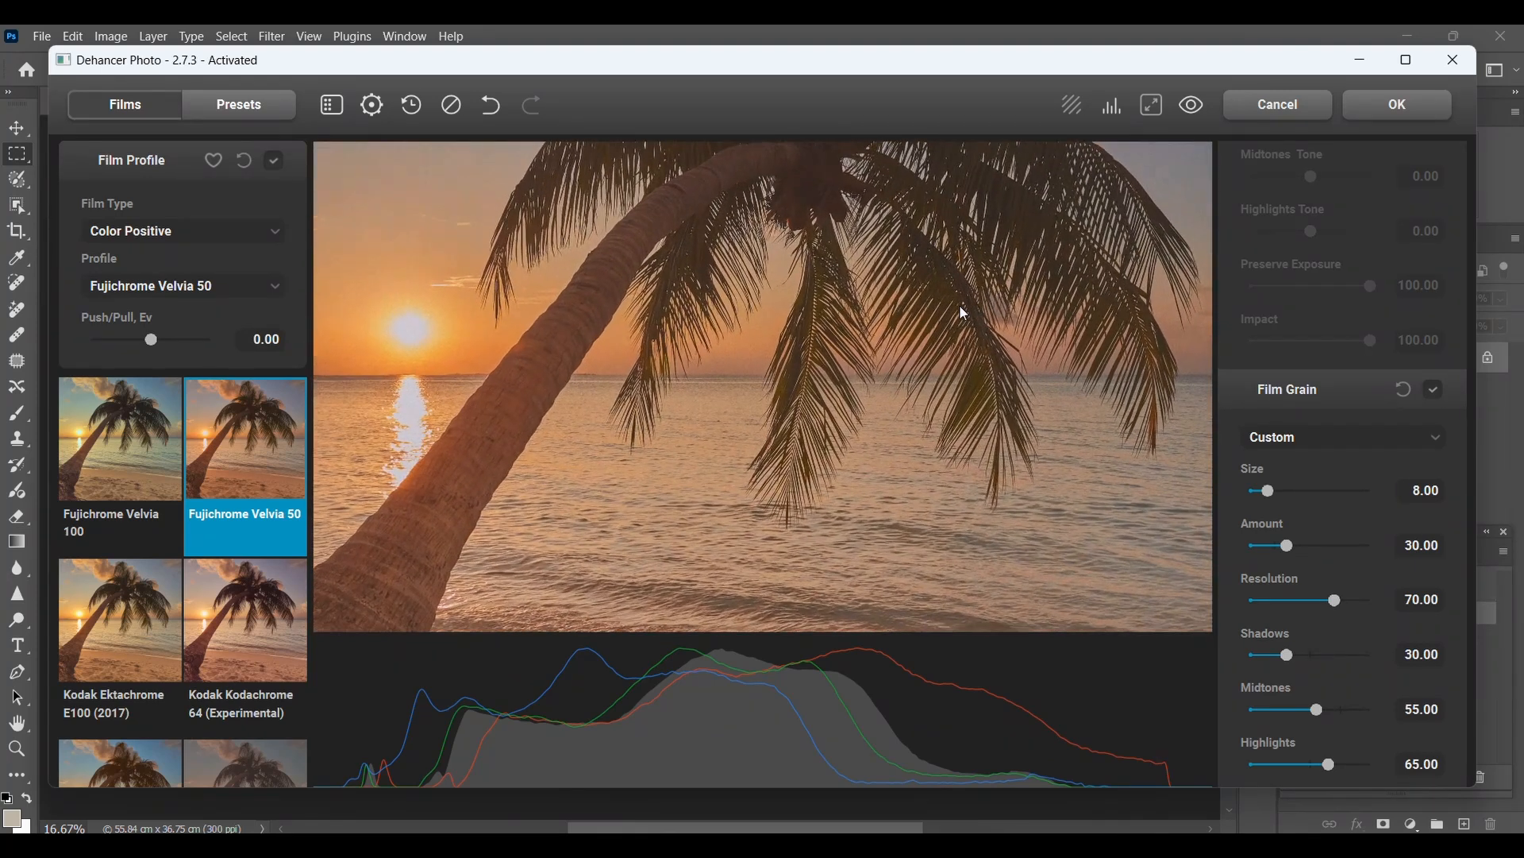
pyautogui.scroll(2, 965, 313)
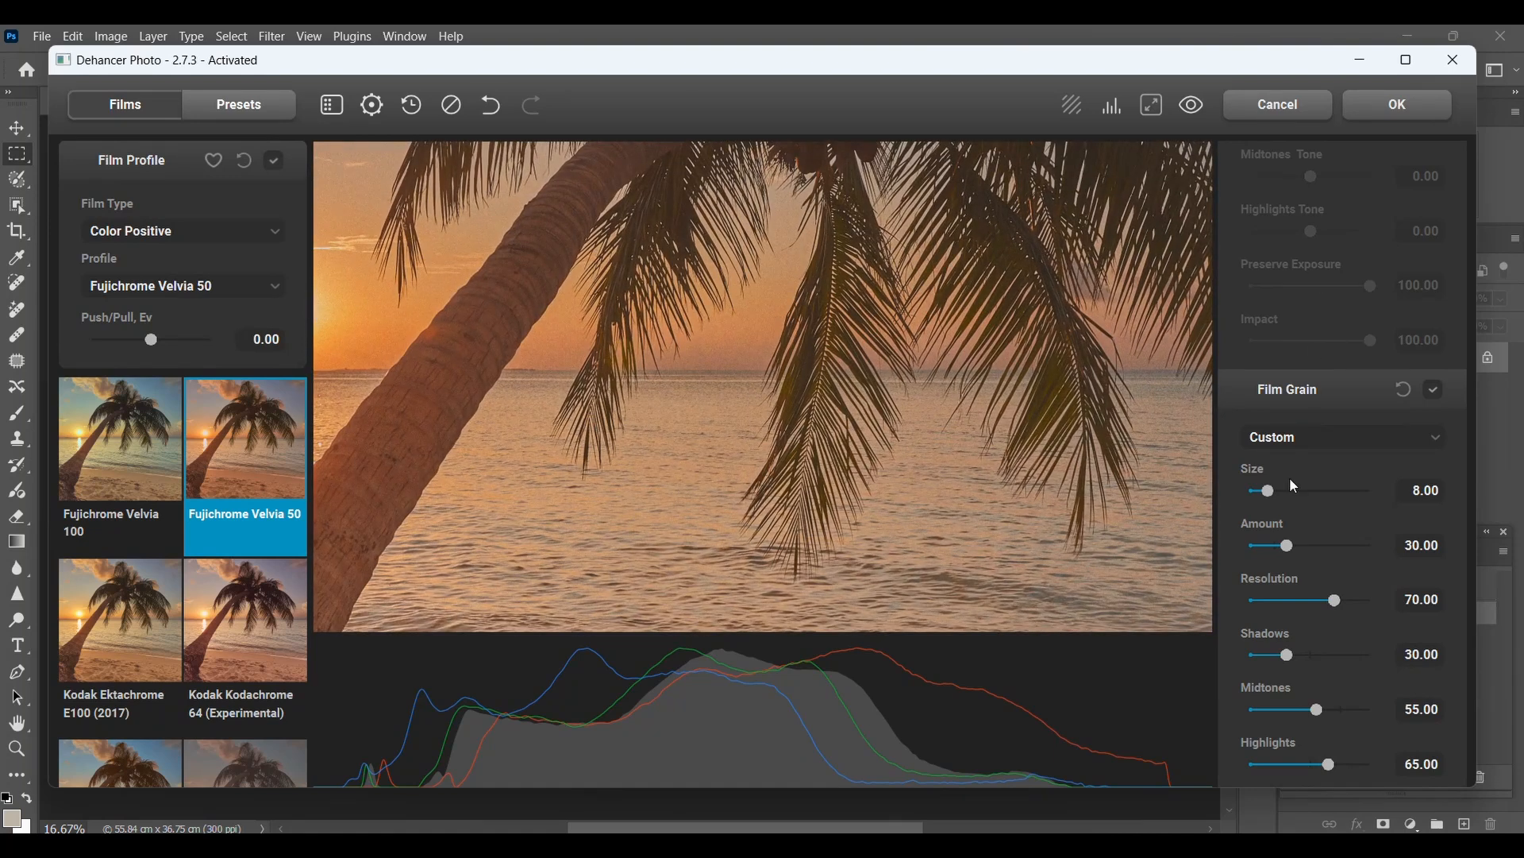
pyautogui.click(1360, 441)
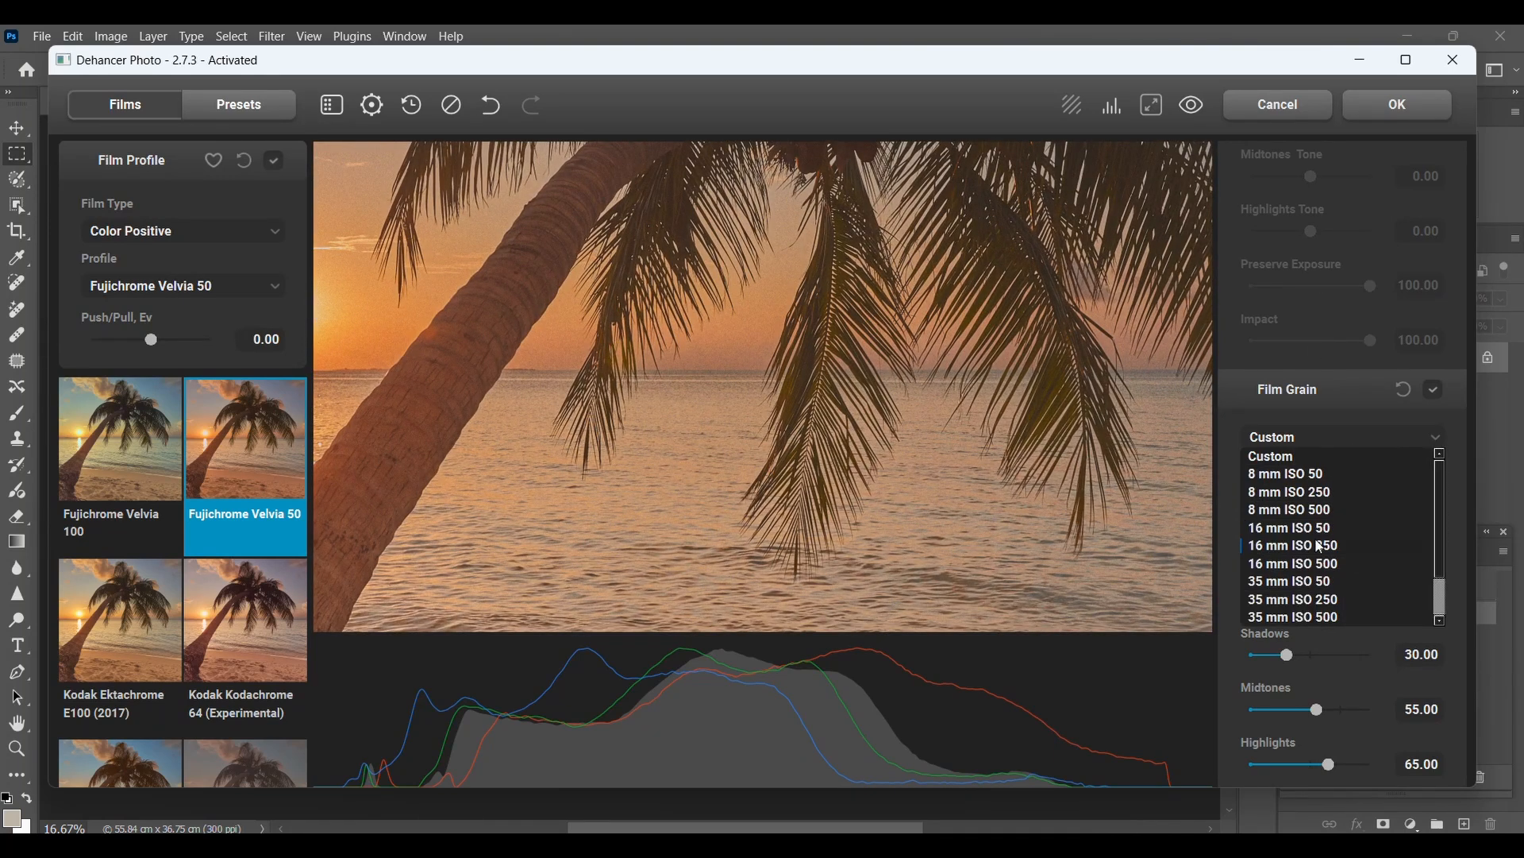
pyautogui.click(1300, 584)
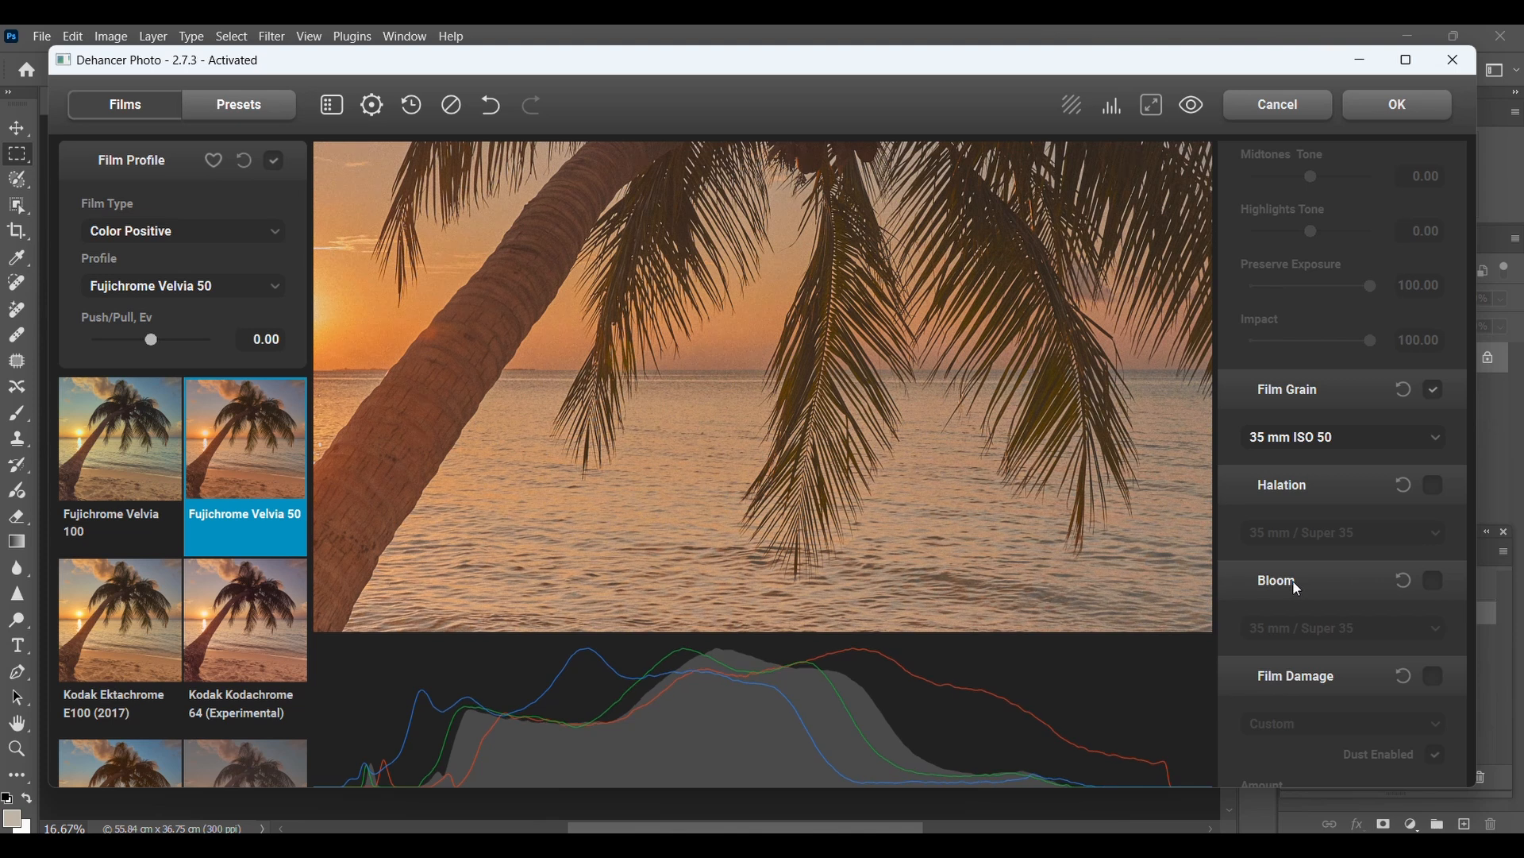
pyautogui.scroll(2, 766, 445)
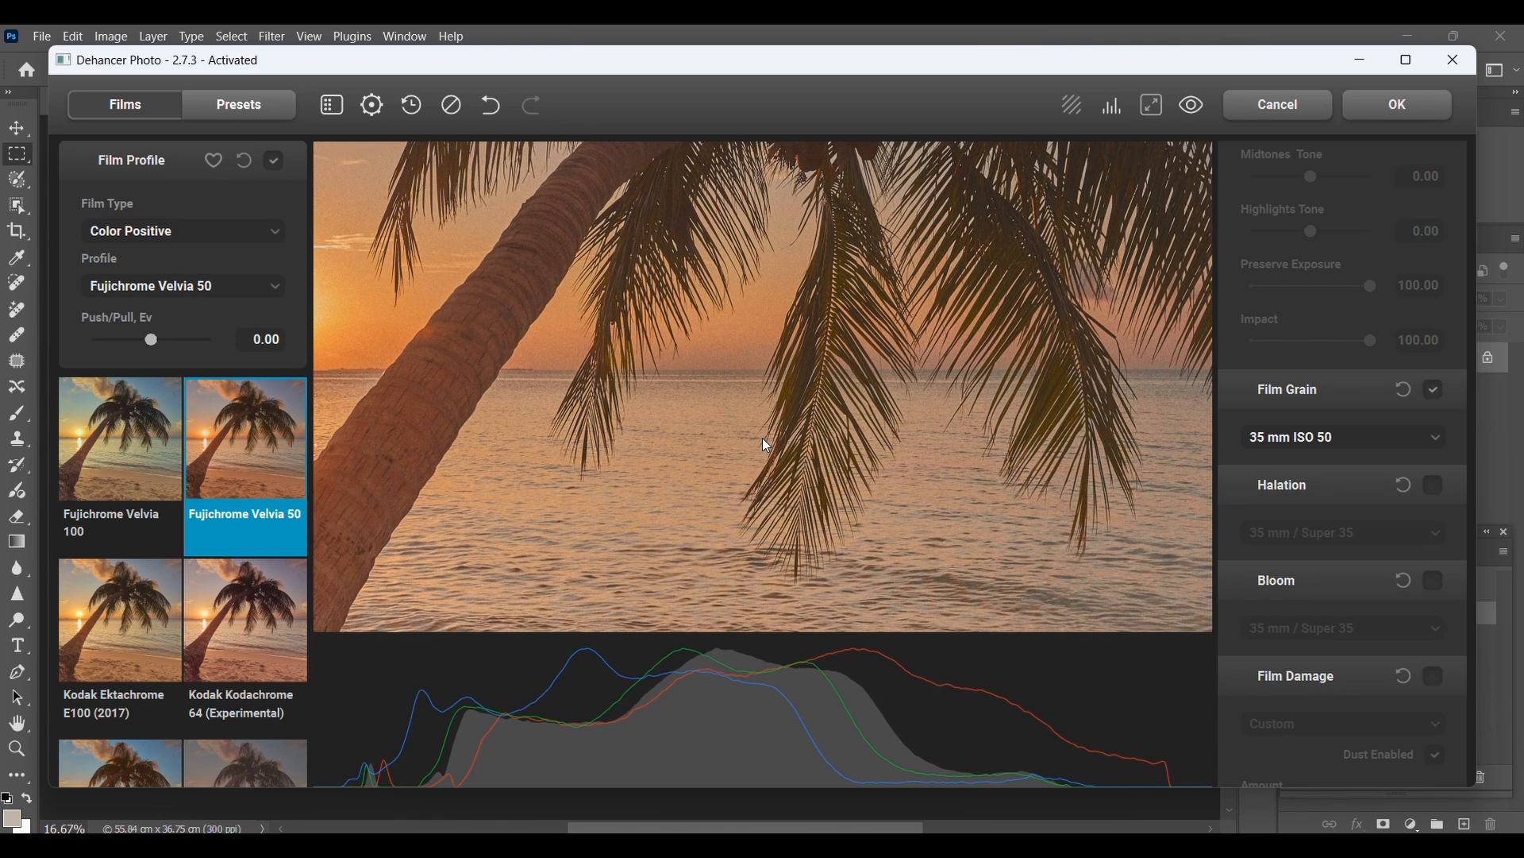
pyautogui.scroll(3, 766, 446)
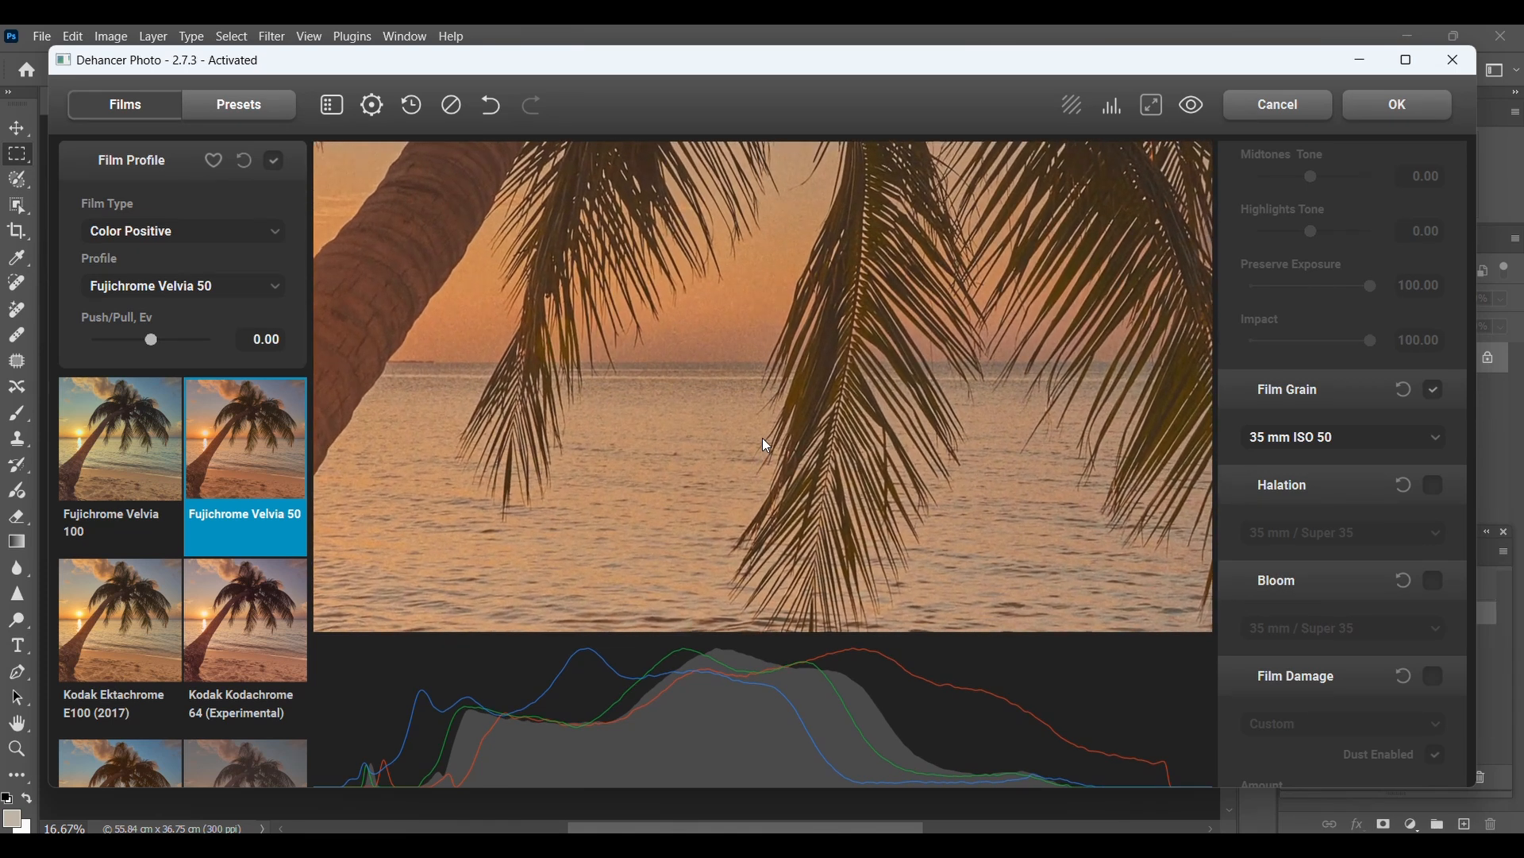
# Step: Fit the whole palm photo in view, turn off the Film Grain effect, and apply the film look to the photo
pyautogui.scroll(2, 767, 446)
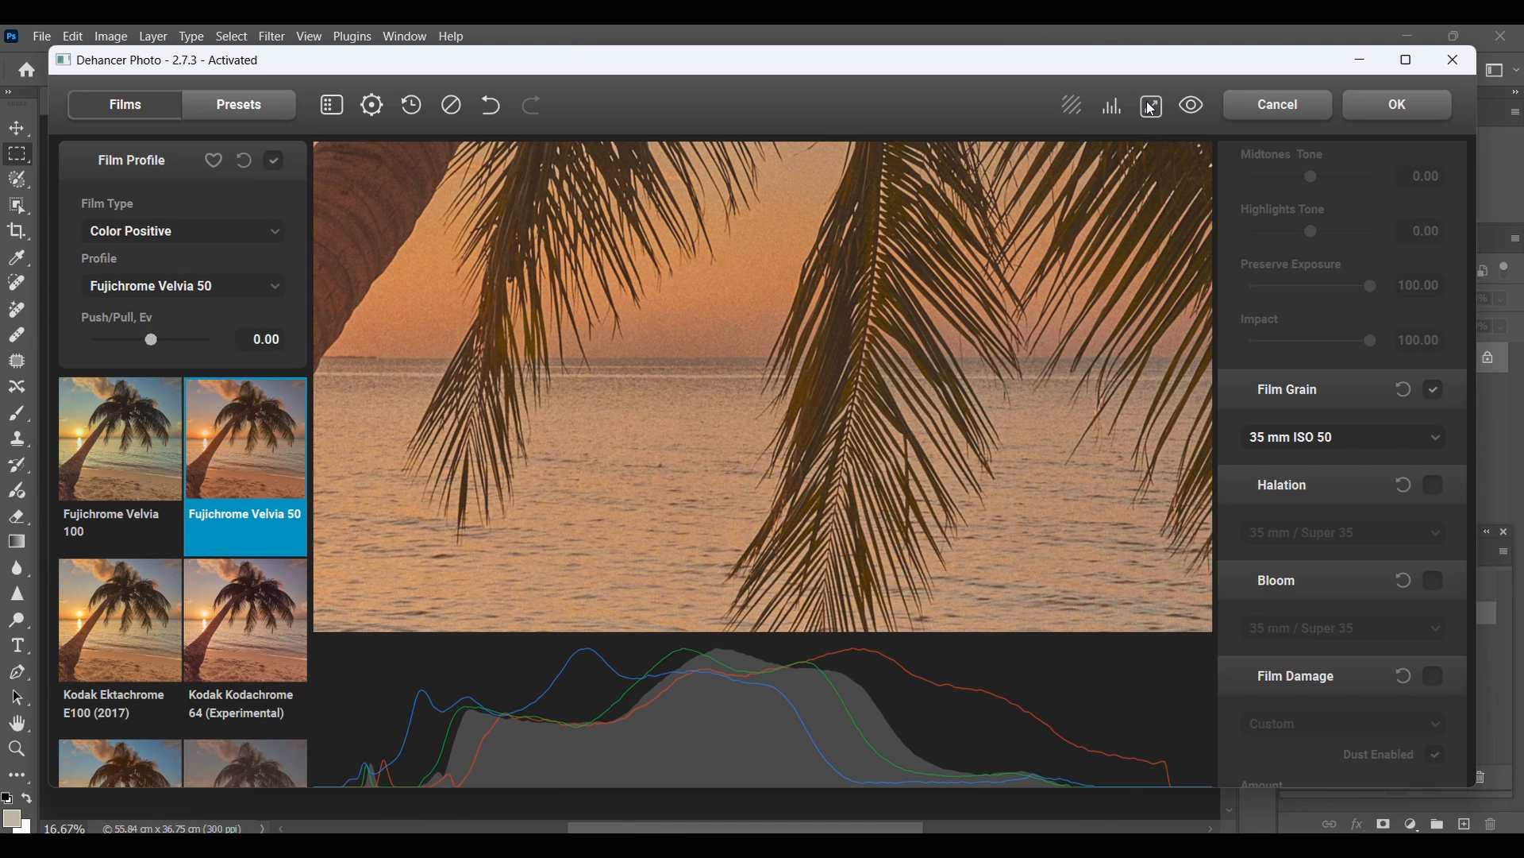
pyautogui.click(1152, 108)
pyautogui.click(1152, 108)
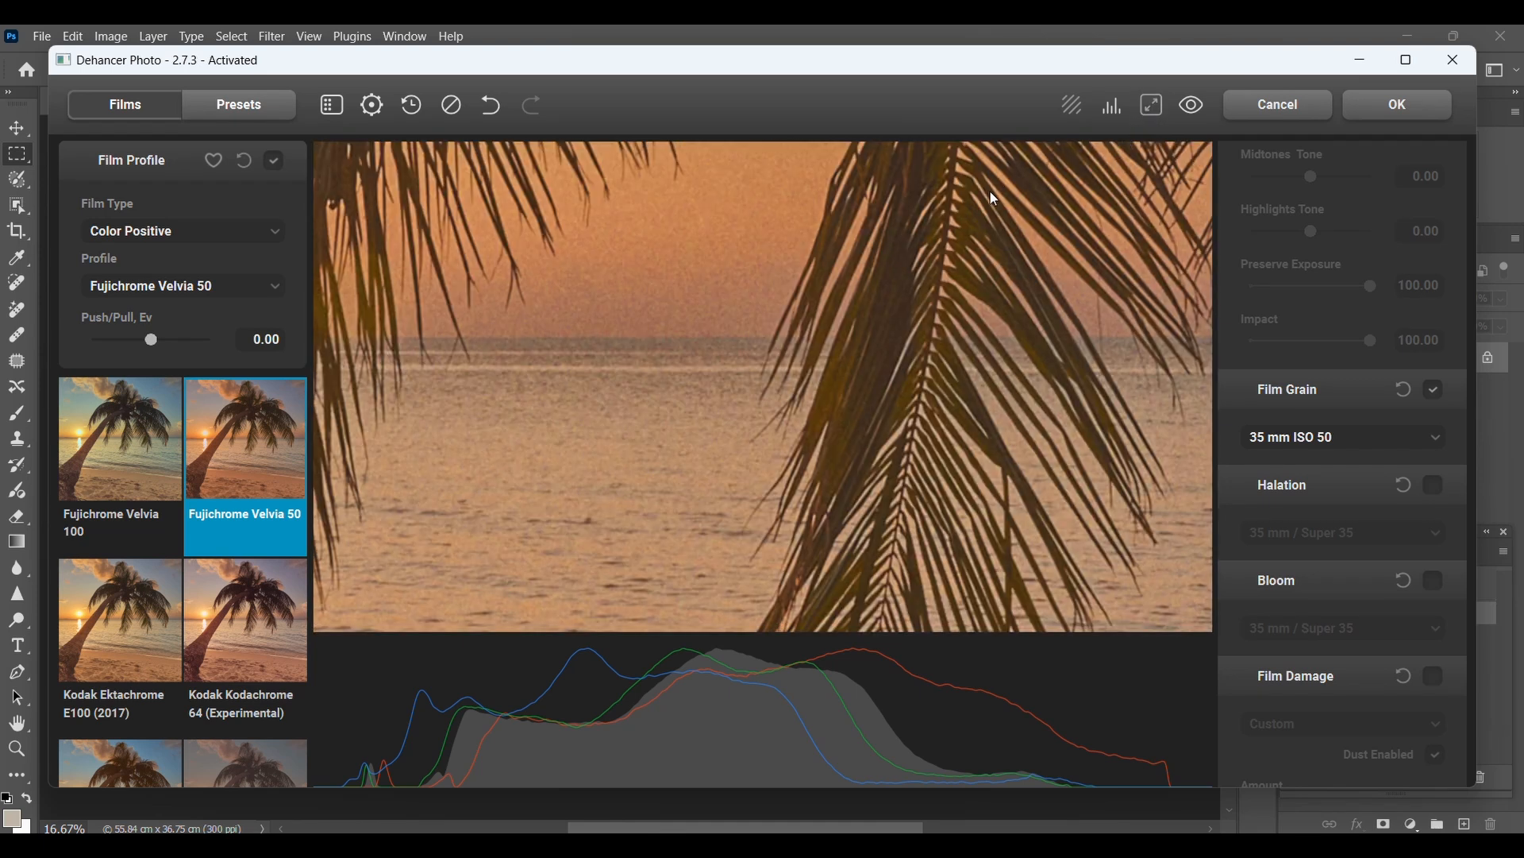
pyautogui.click(1154, 109)
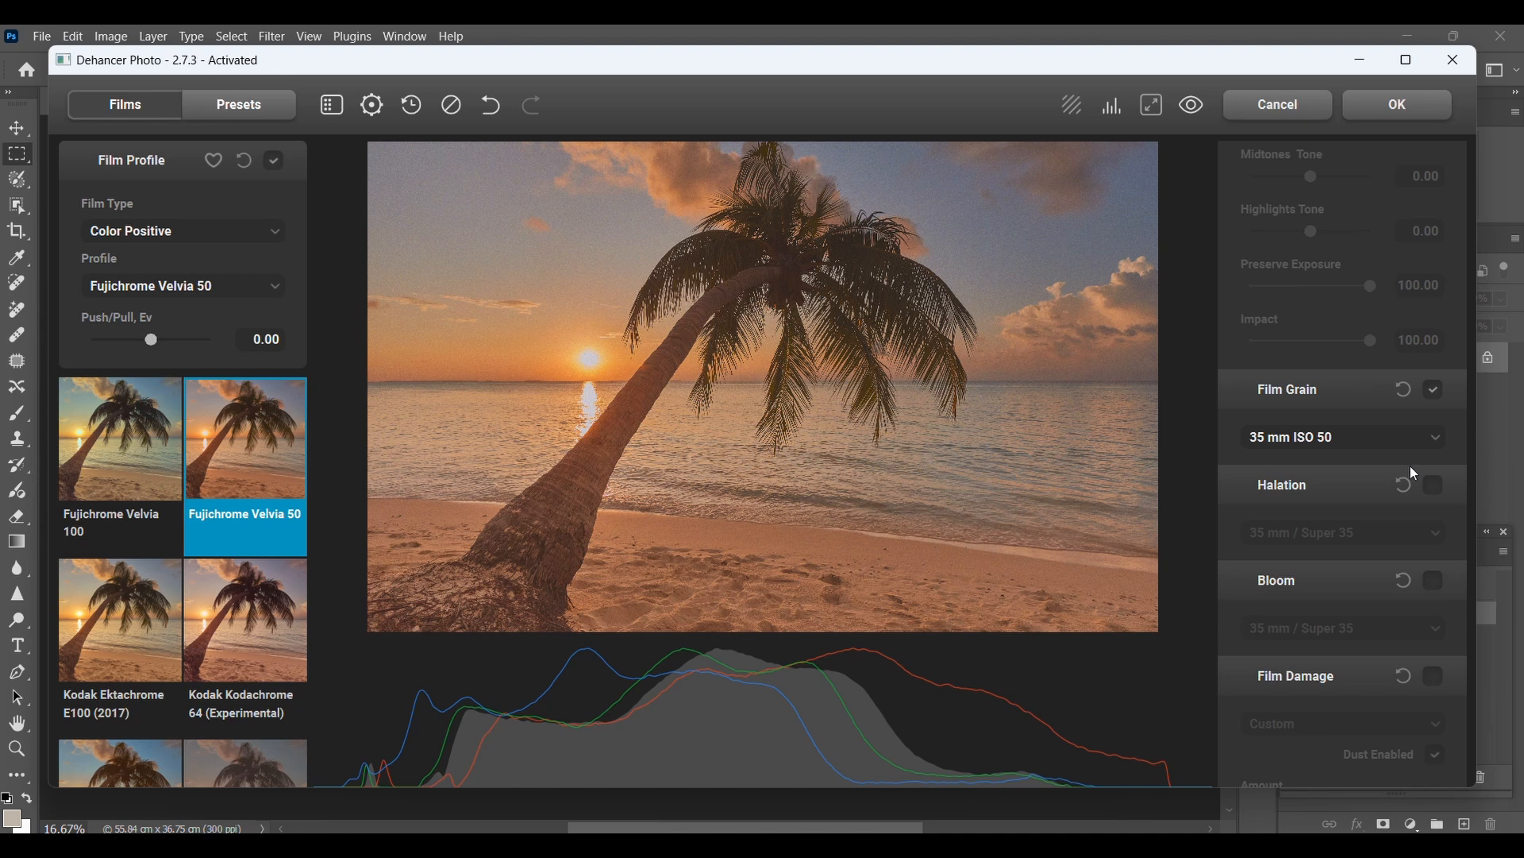
pyautogui.click(1435, 395)
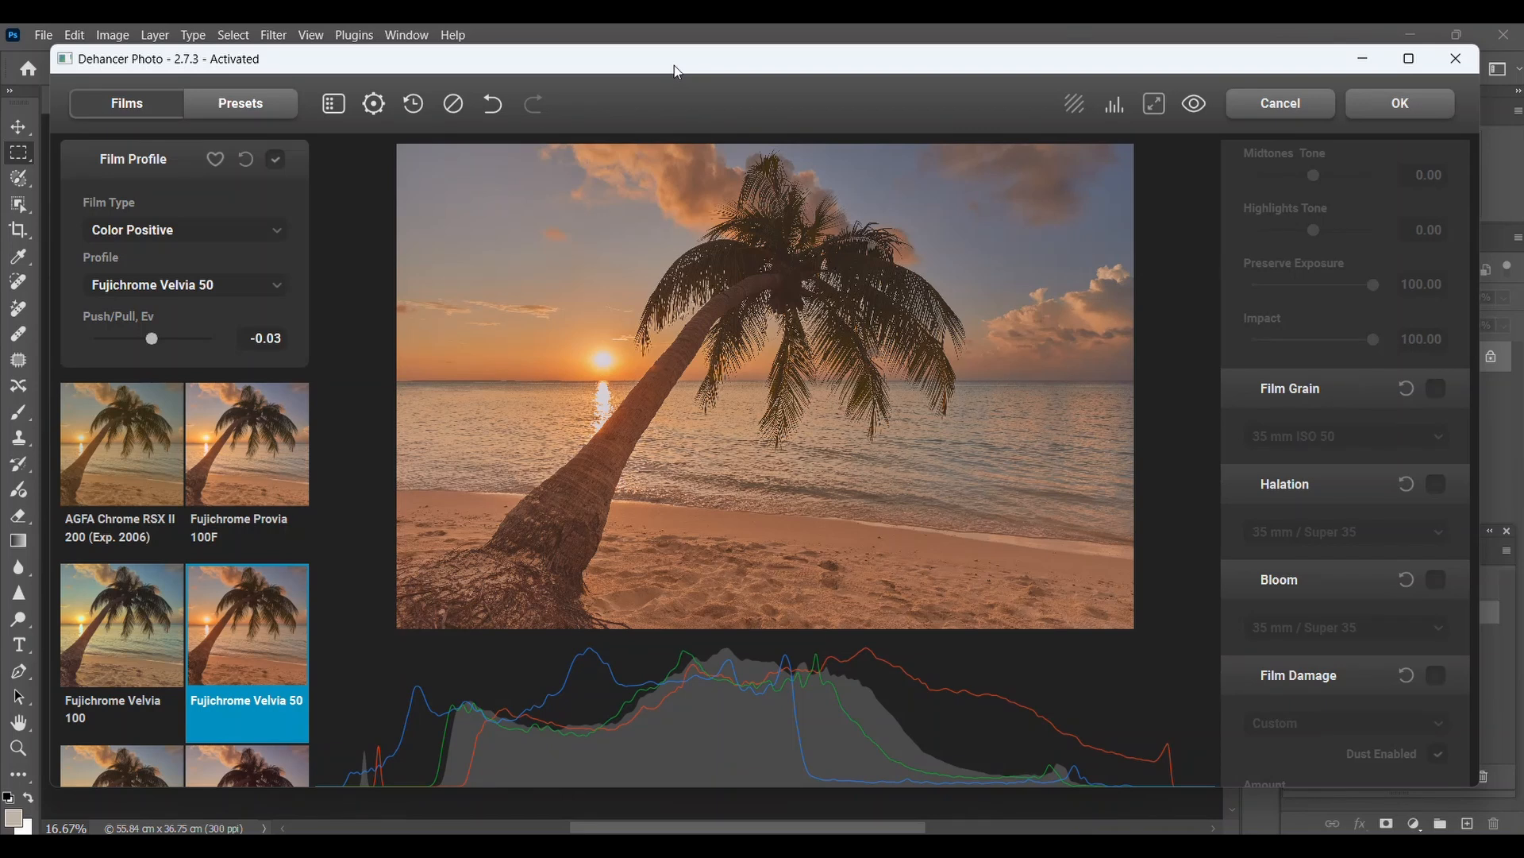
pyautogui.click(1396, 108)
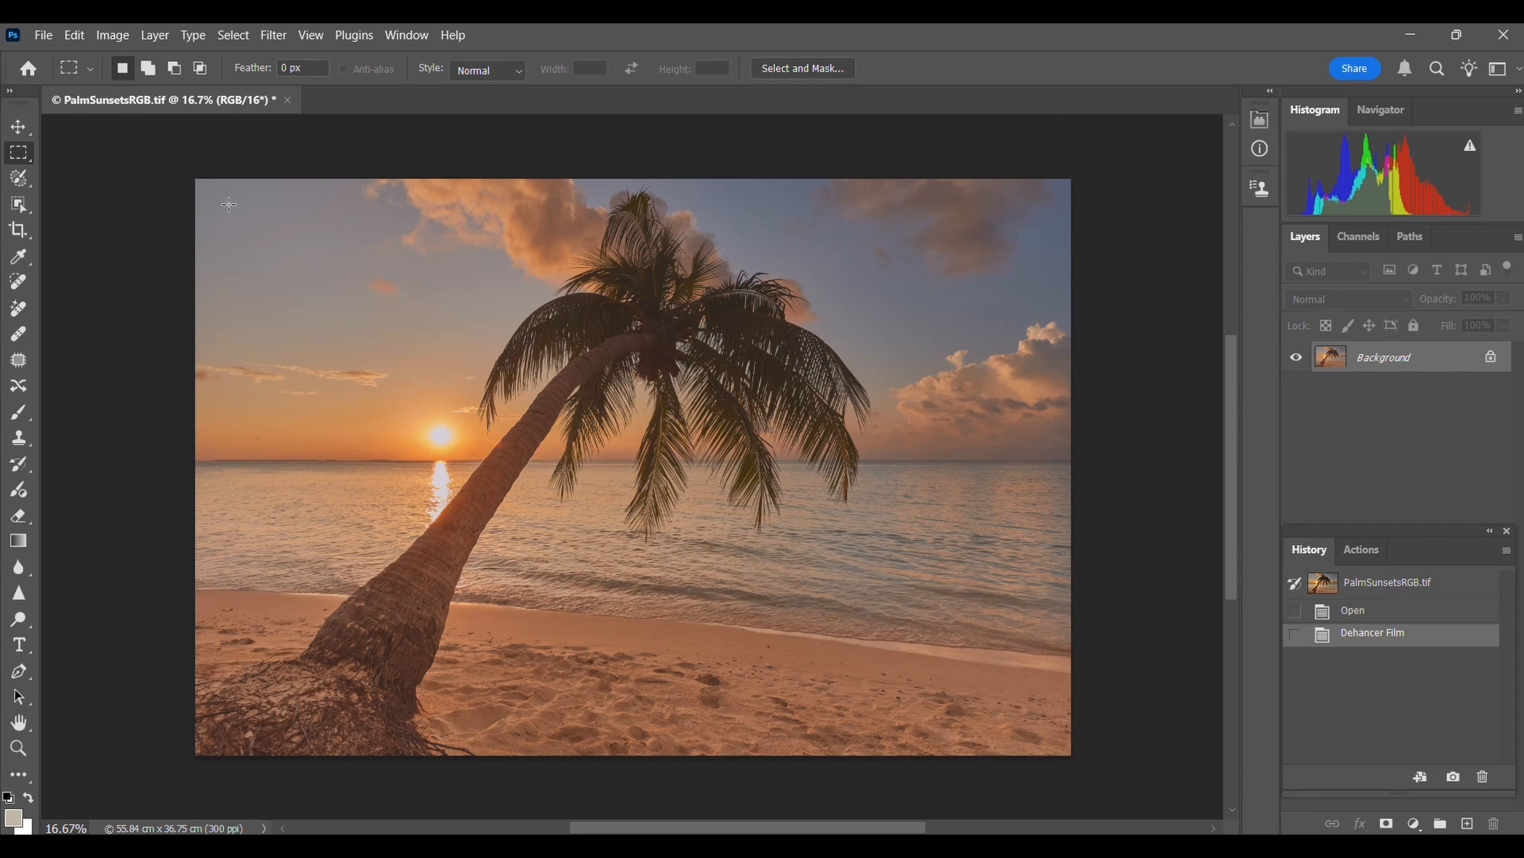
# Step: Undo and redo the Dehancer Film filter twice to compare the palm photo before and after
pyautogui.click(75, 37)
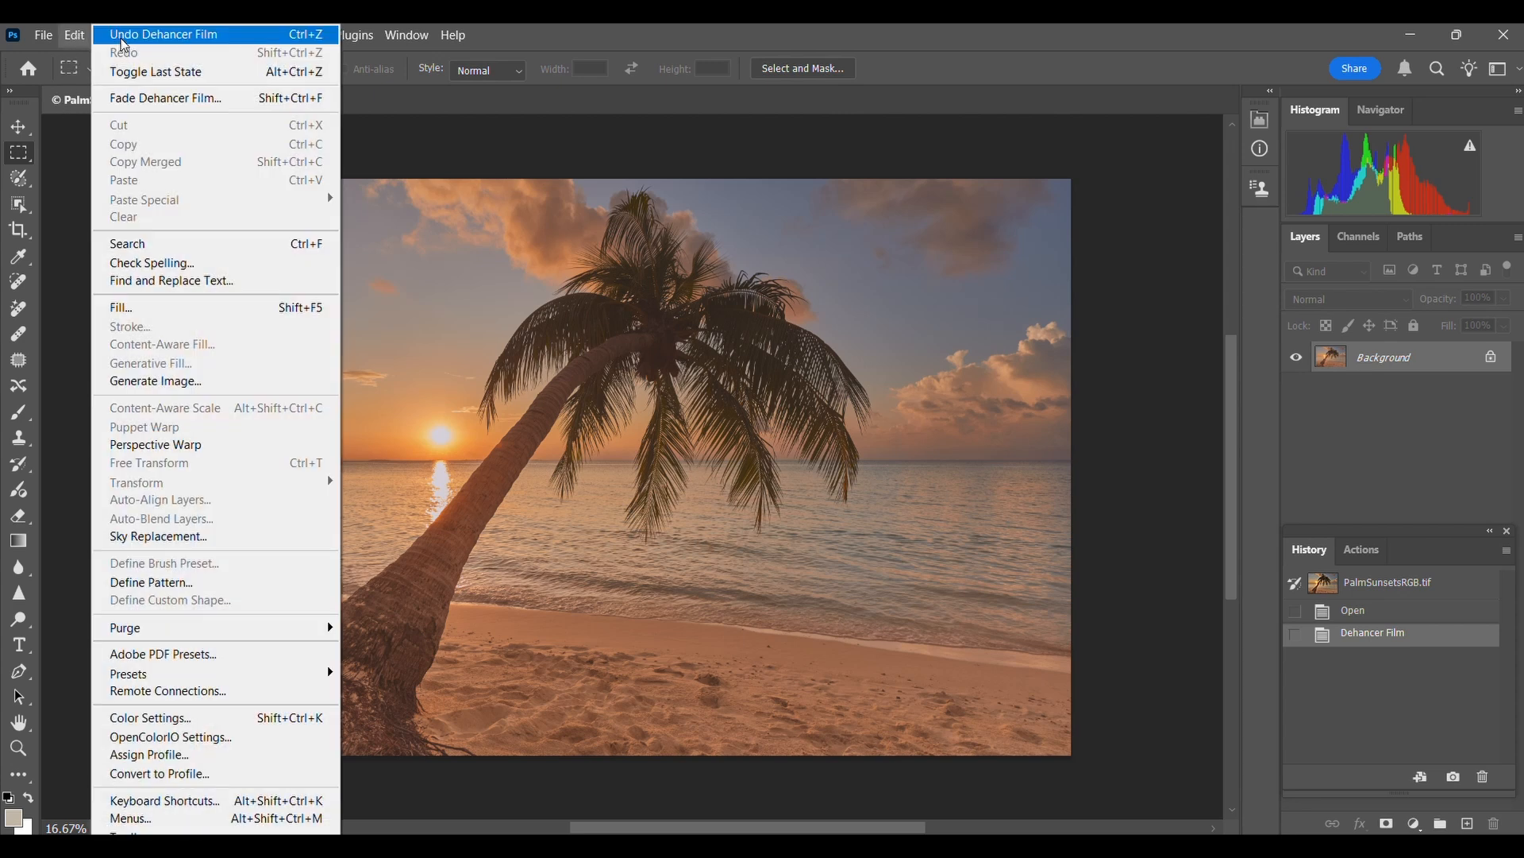
pyautogui.click(135, 38)
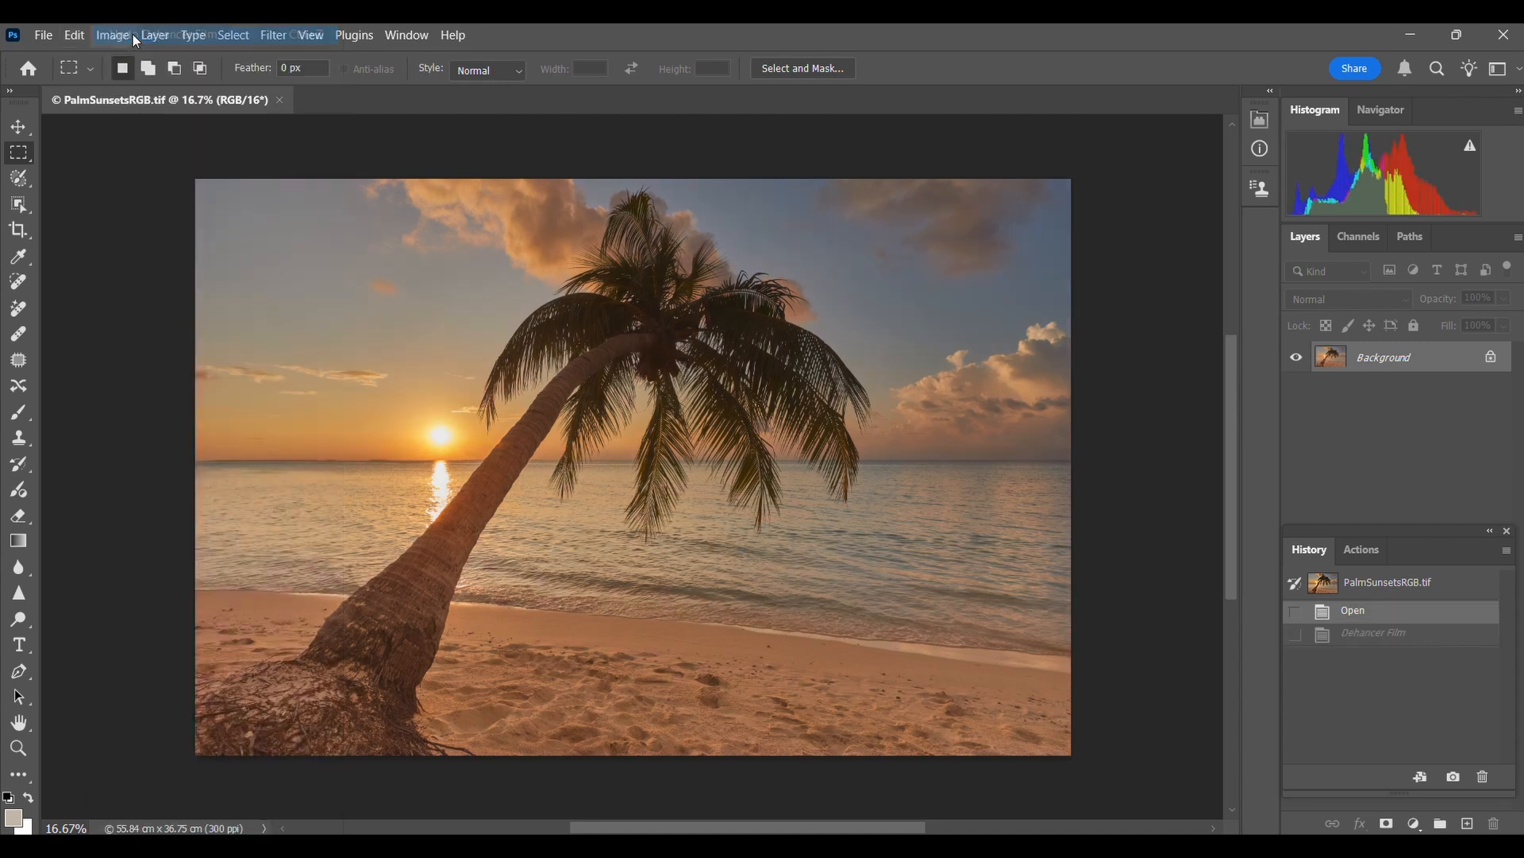
pyautogui.click(78, 36)
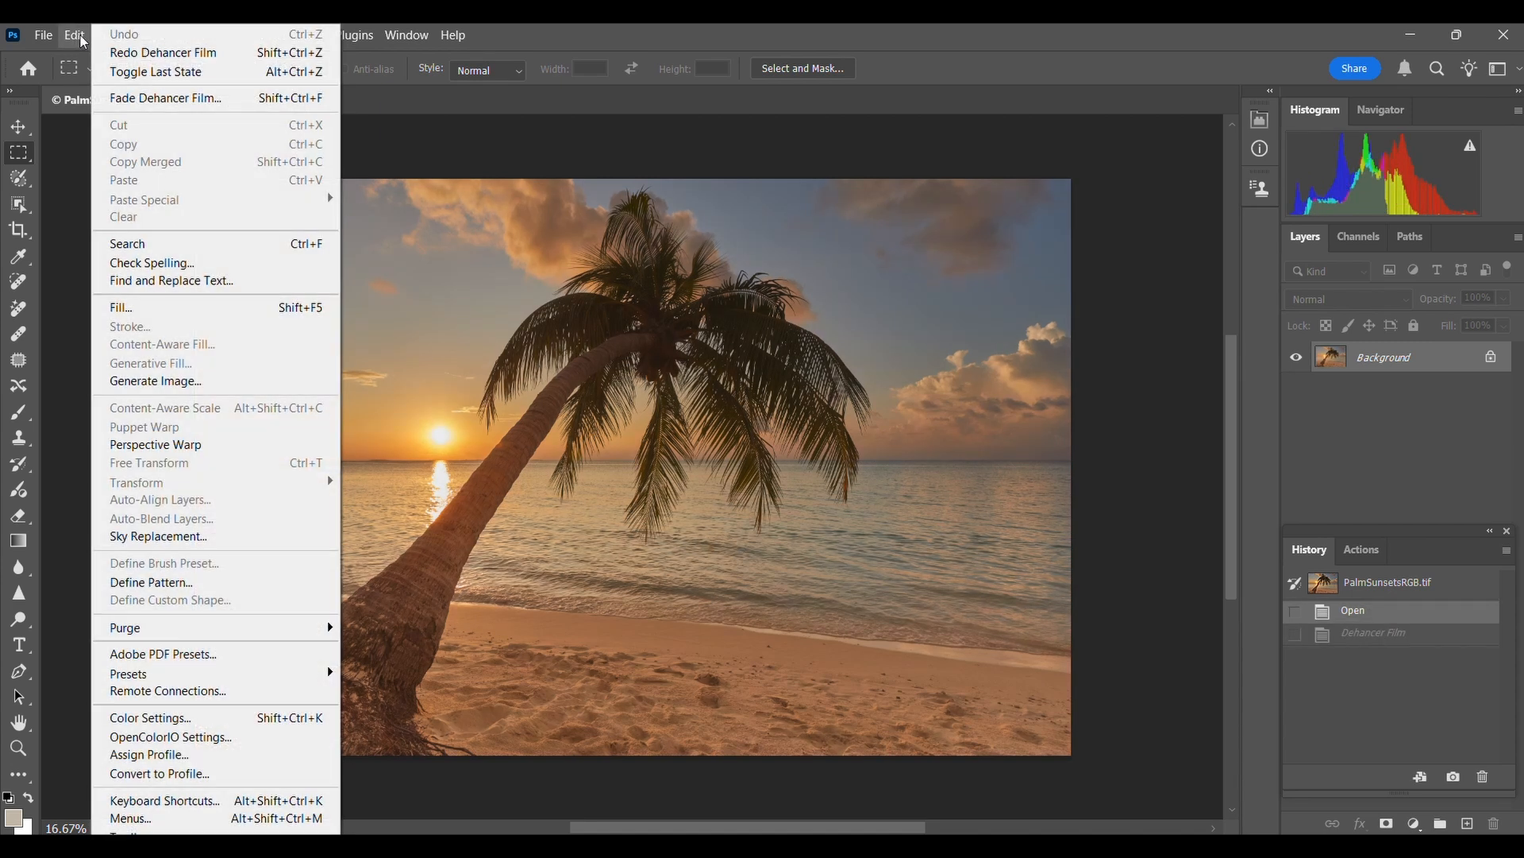
pyautogui.click(119, 54)
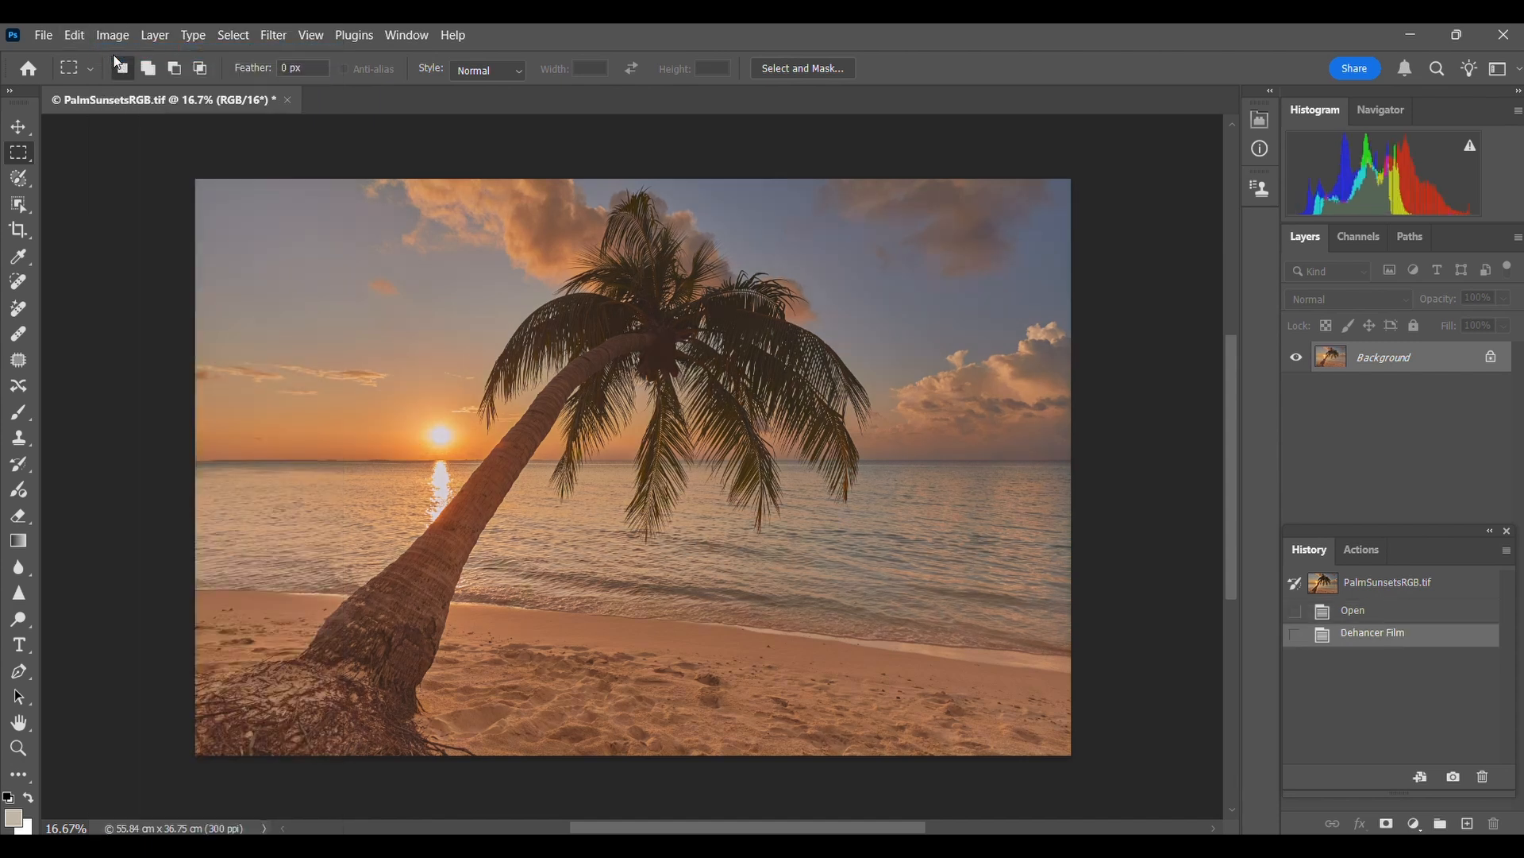
pyautogui.click(74, 36)
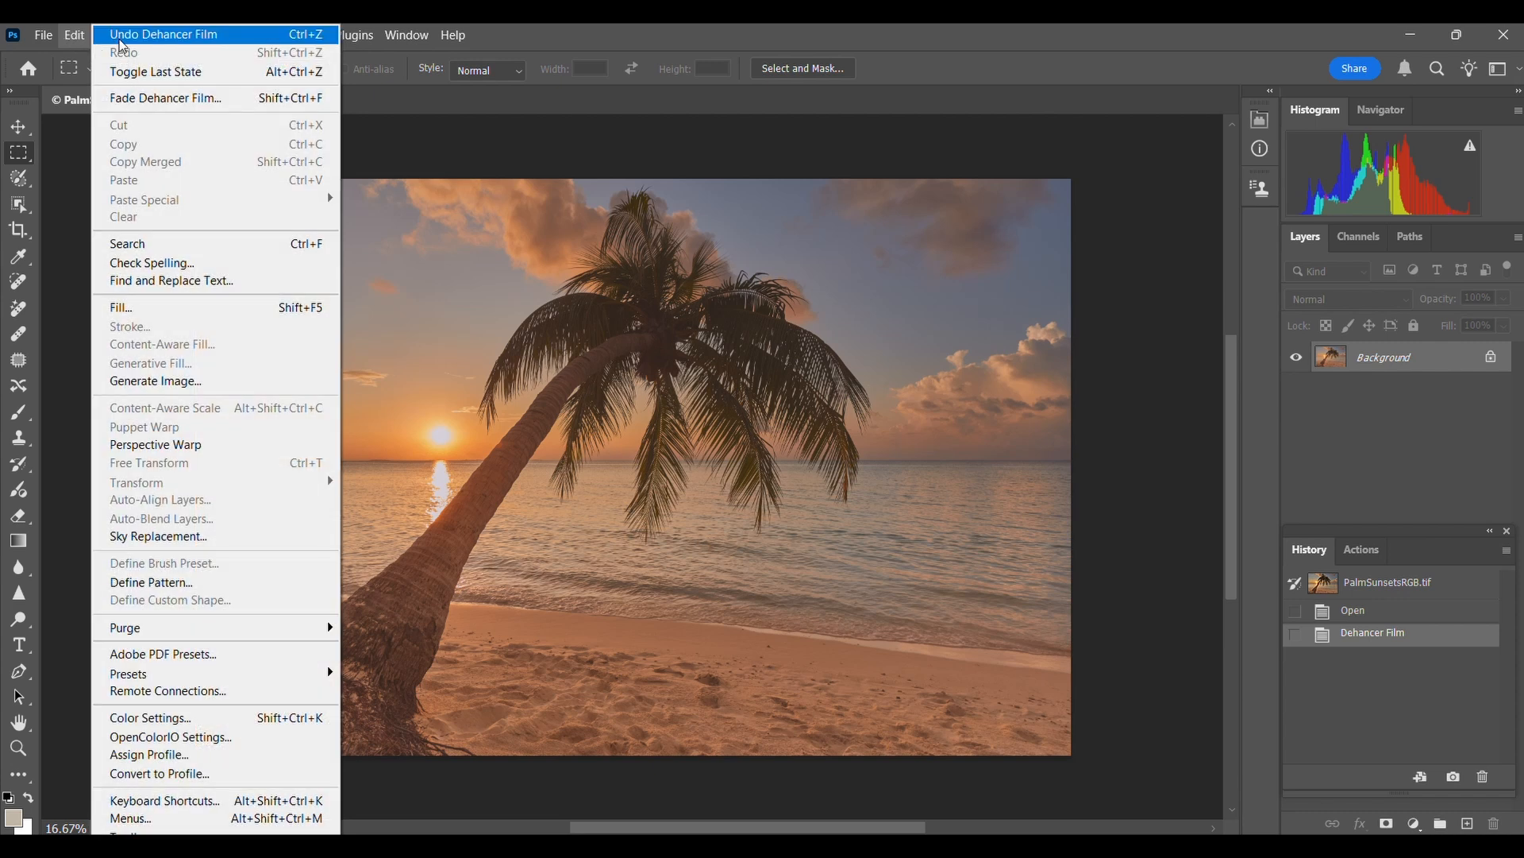
pyautogui.click(120, 39)
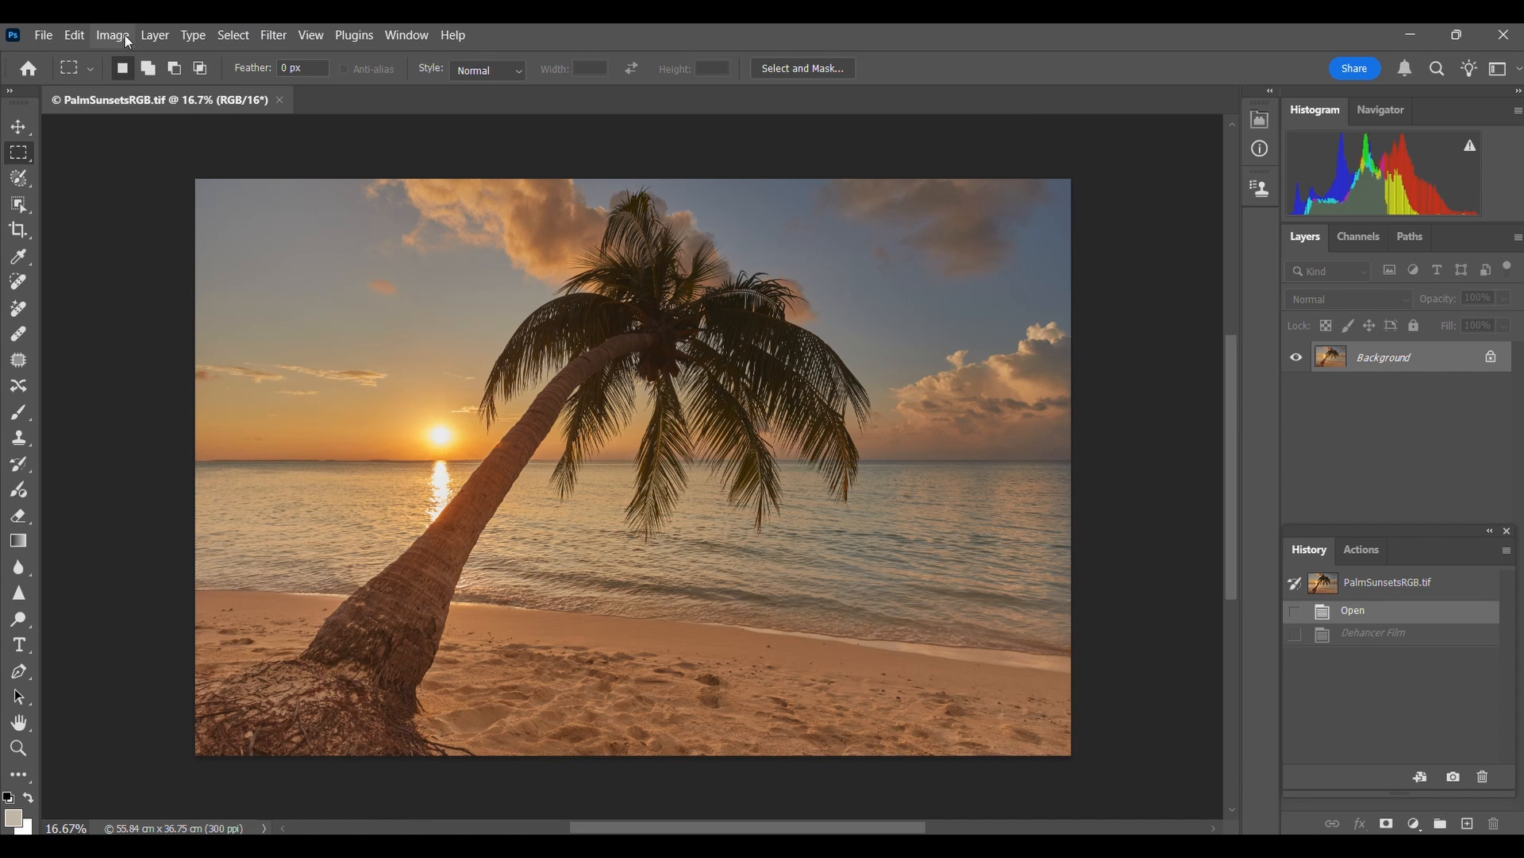
pyautogui.click(79, 37)
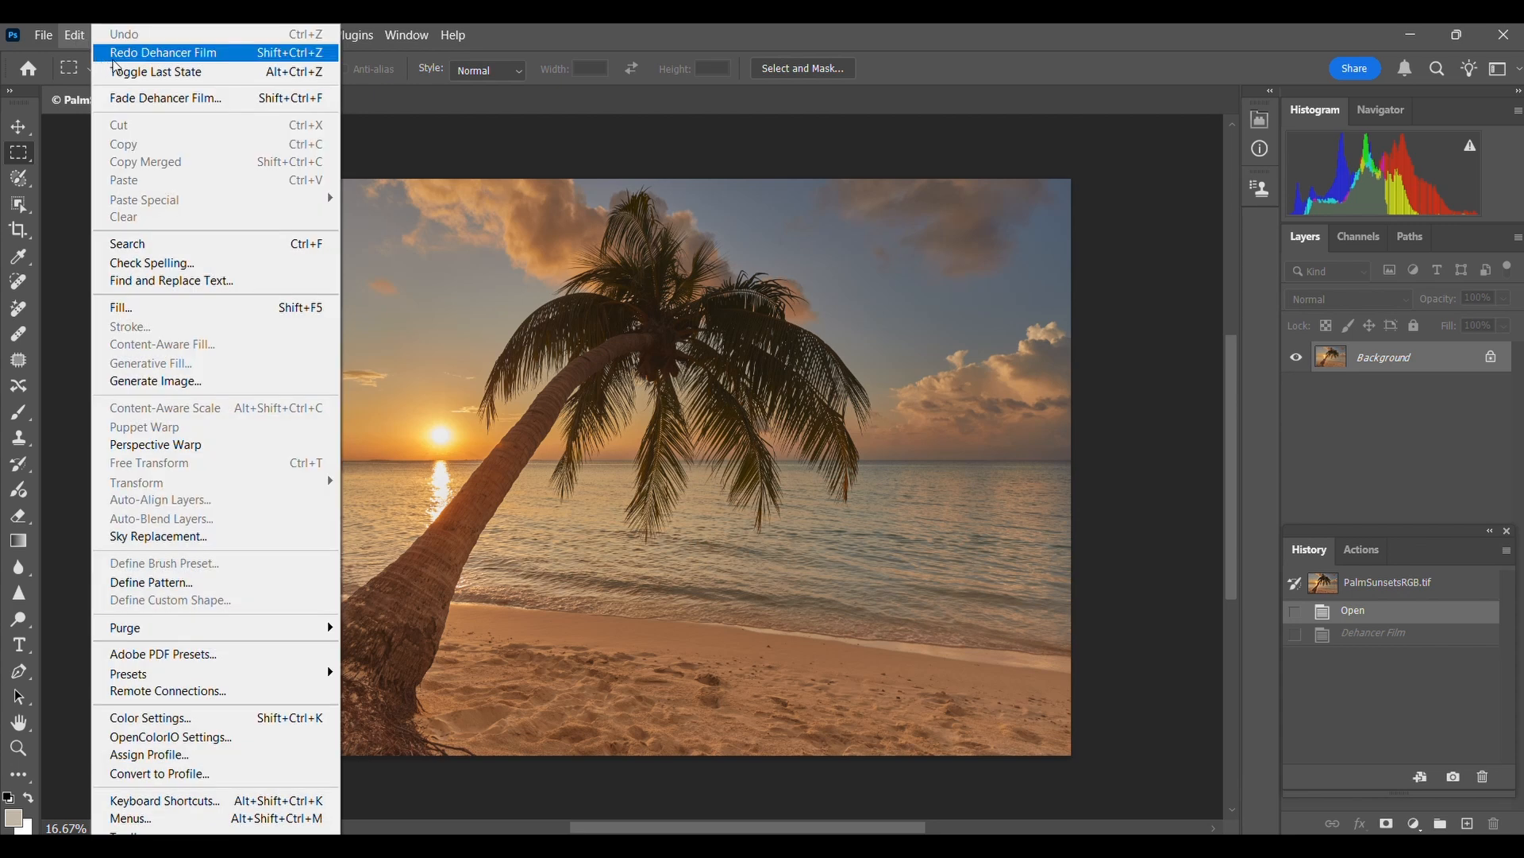
pyautogui.click(135, 53)
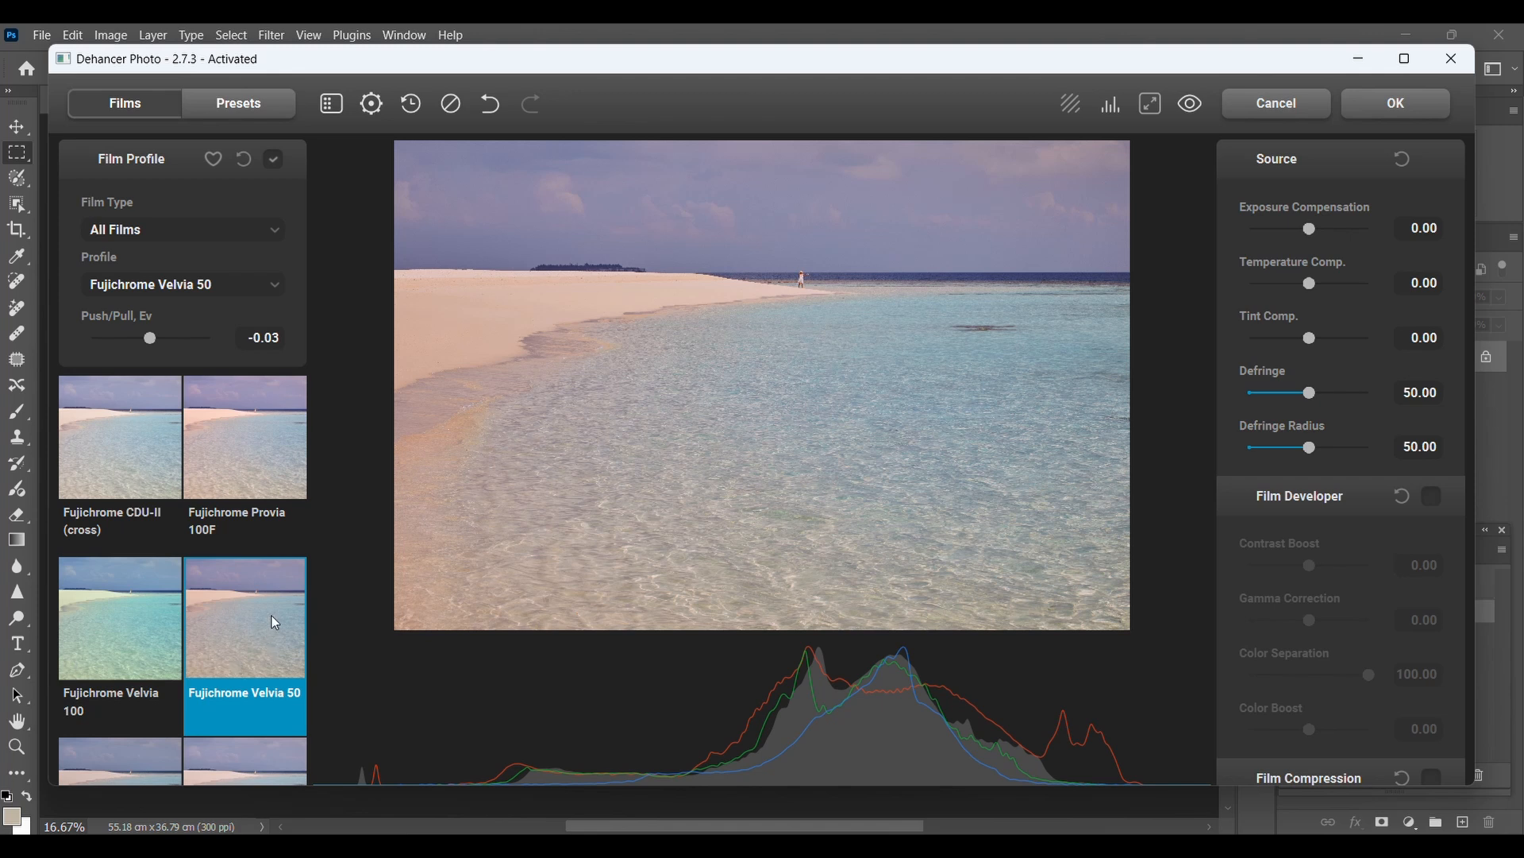
# Step: Toggle the film preview off and on twice to compare the beach photo's Fujichrome Velvia 50 look with the original
pyautogui.click(1192, 104)
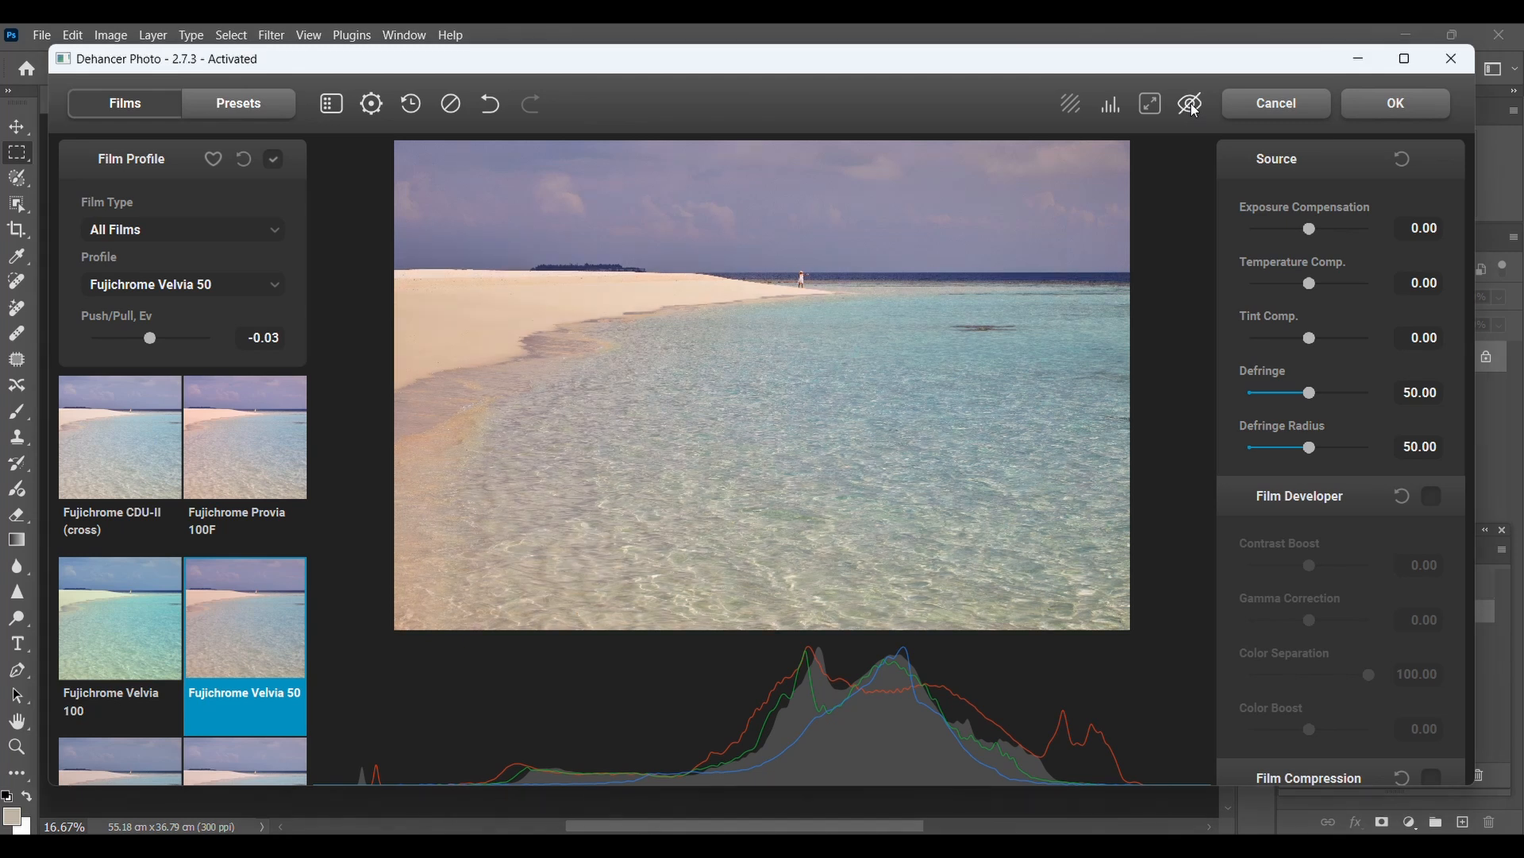
pyautogui.click(1194, 109)
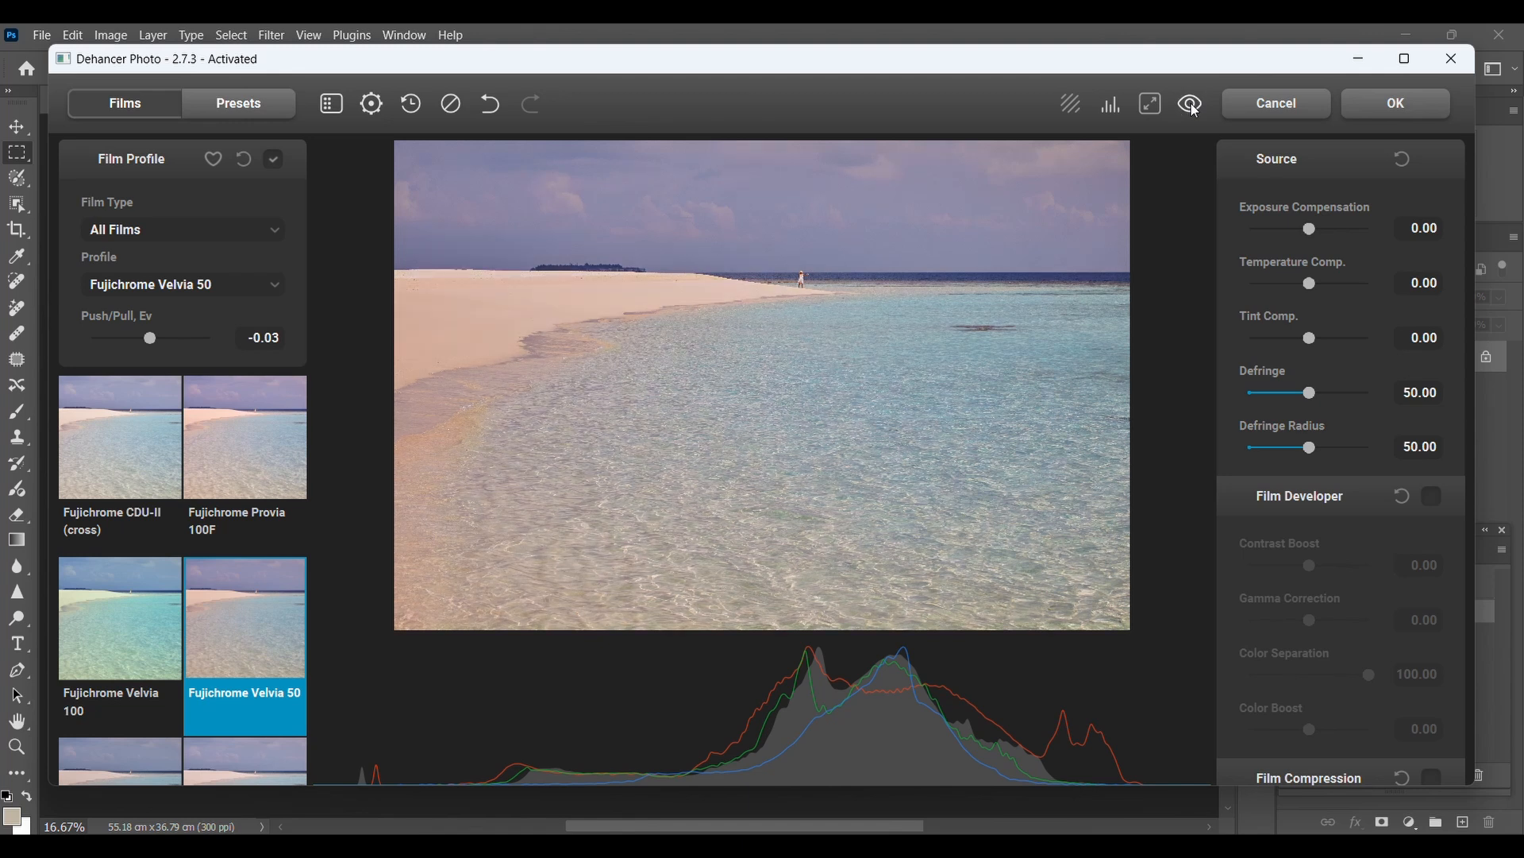
pyautogui.click(1193, 106)
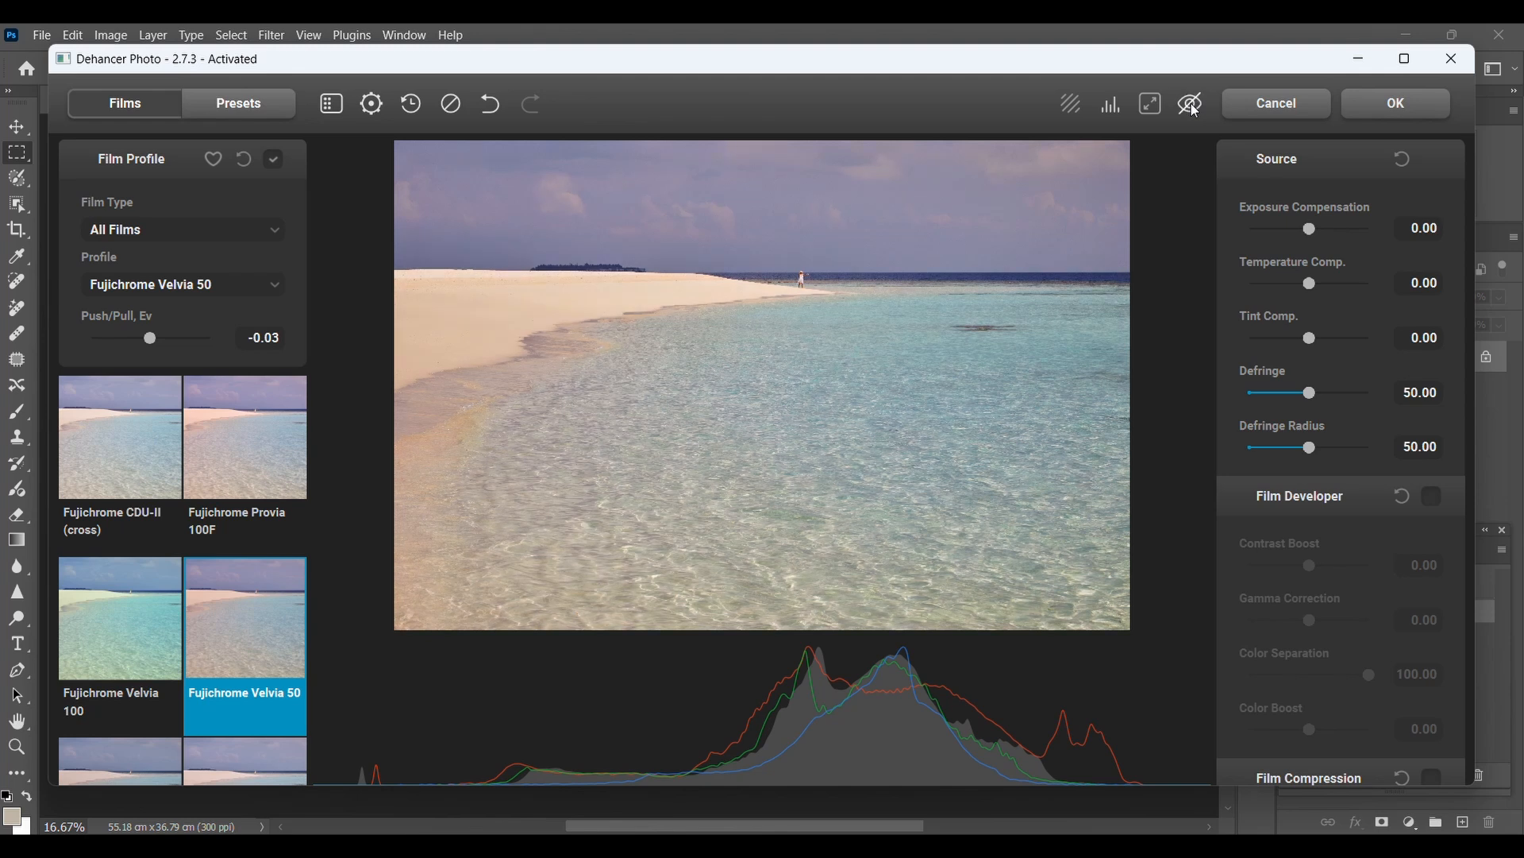
pyautogui.click(1194, 108)
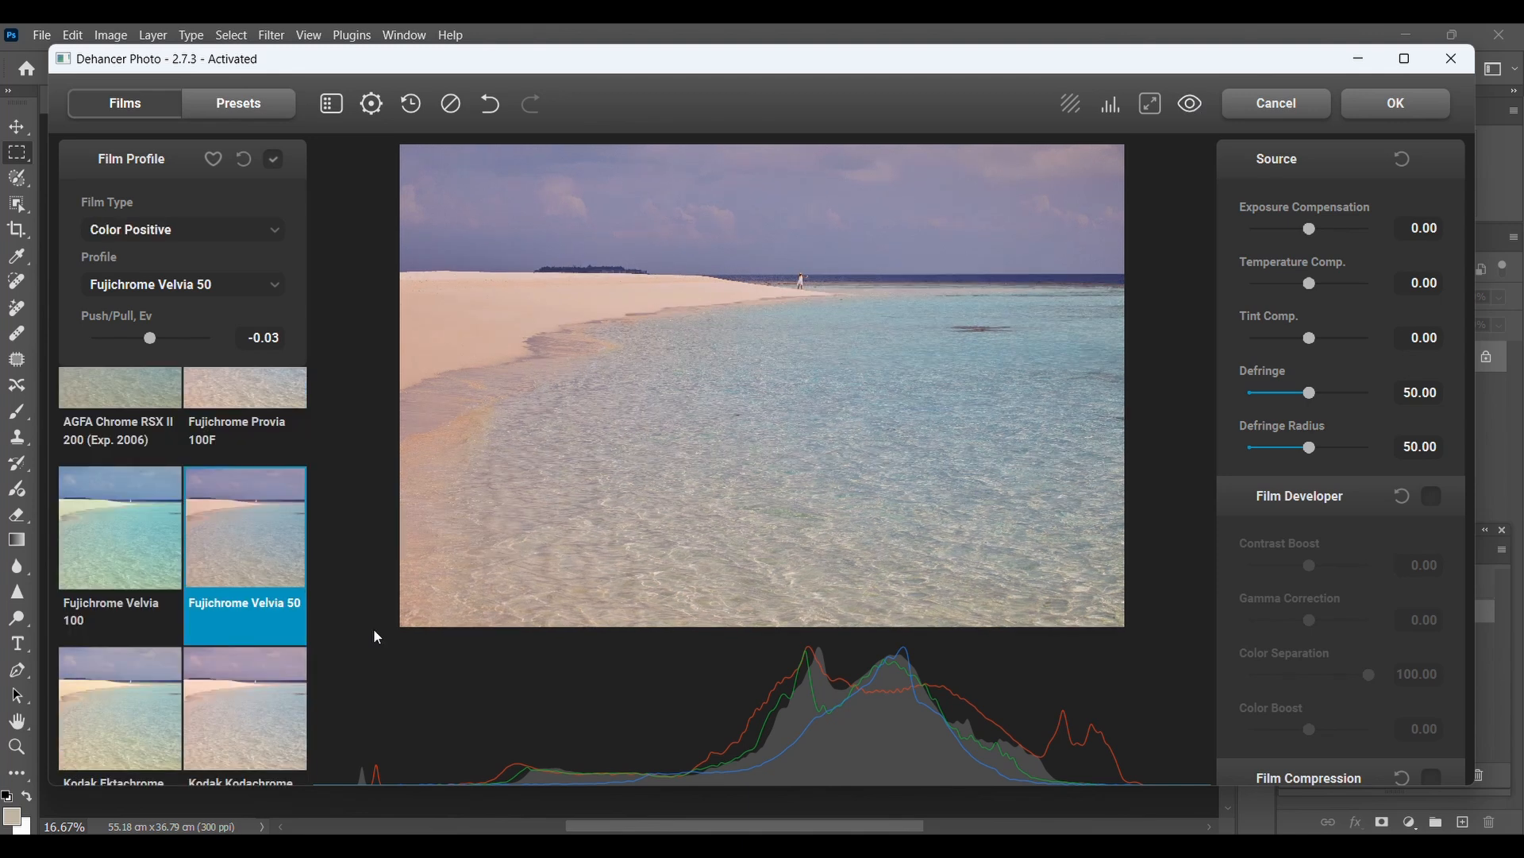
# Step: Try the Kodak Kodachrome 64 (Experimental) profile on the beach photo and compare it with the original
pyautogui.scroll(-2, 230, 659)
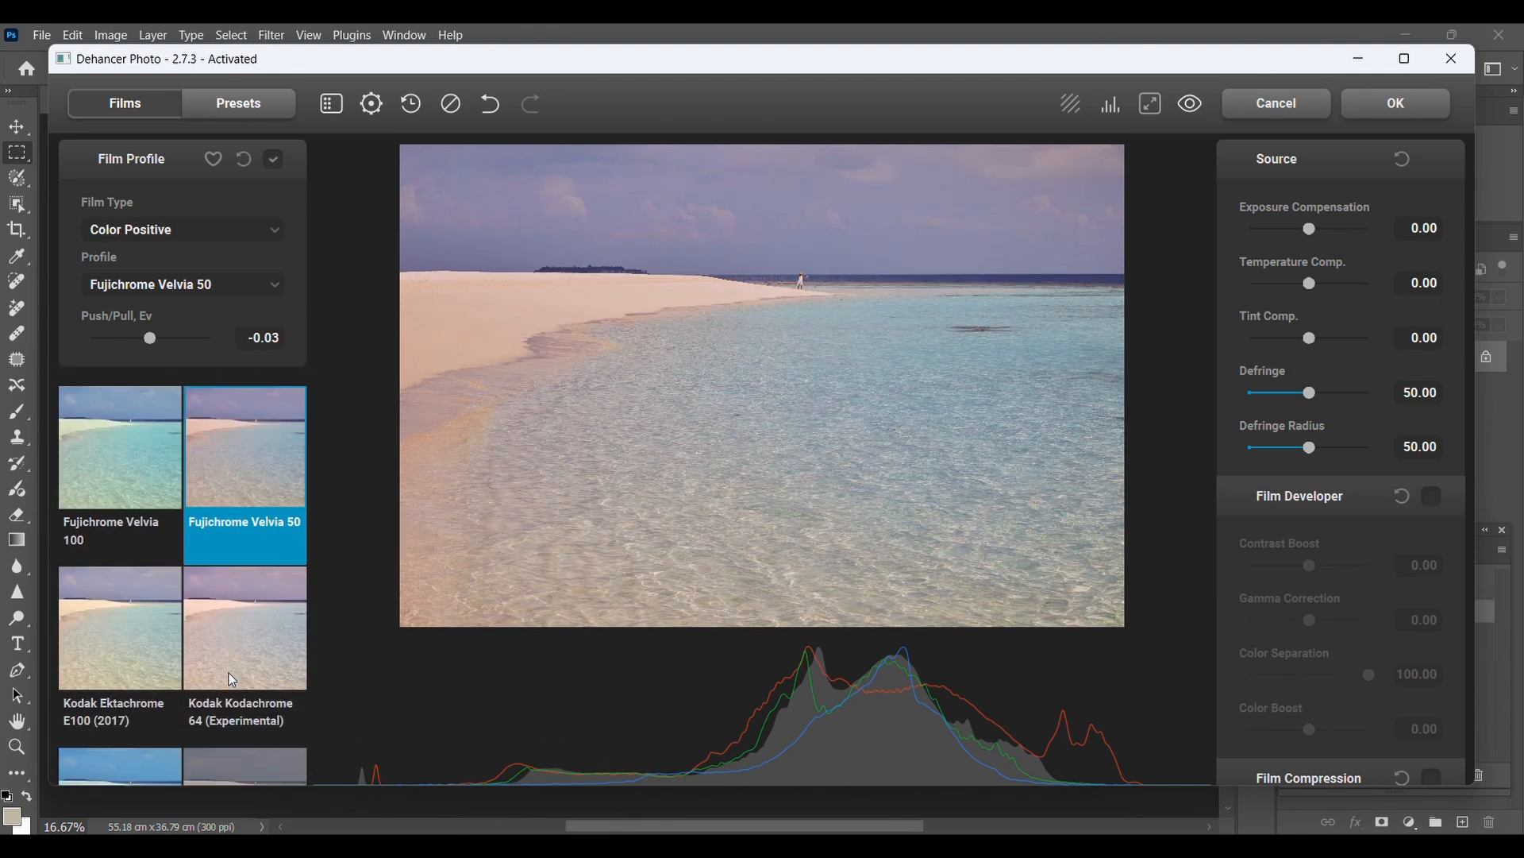
pyautogui.click(232, 678)
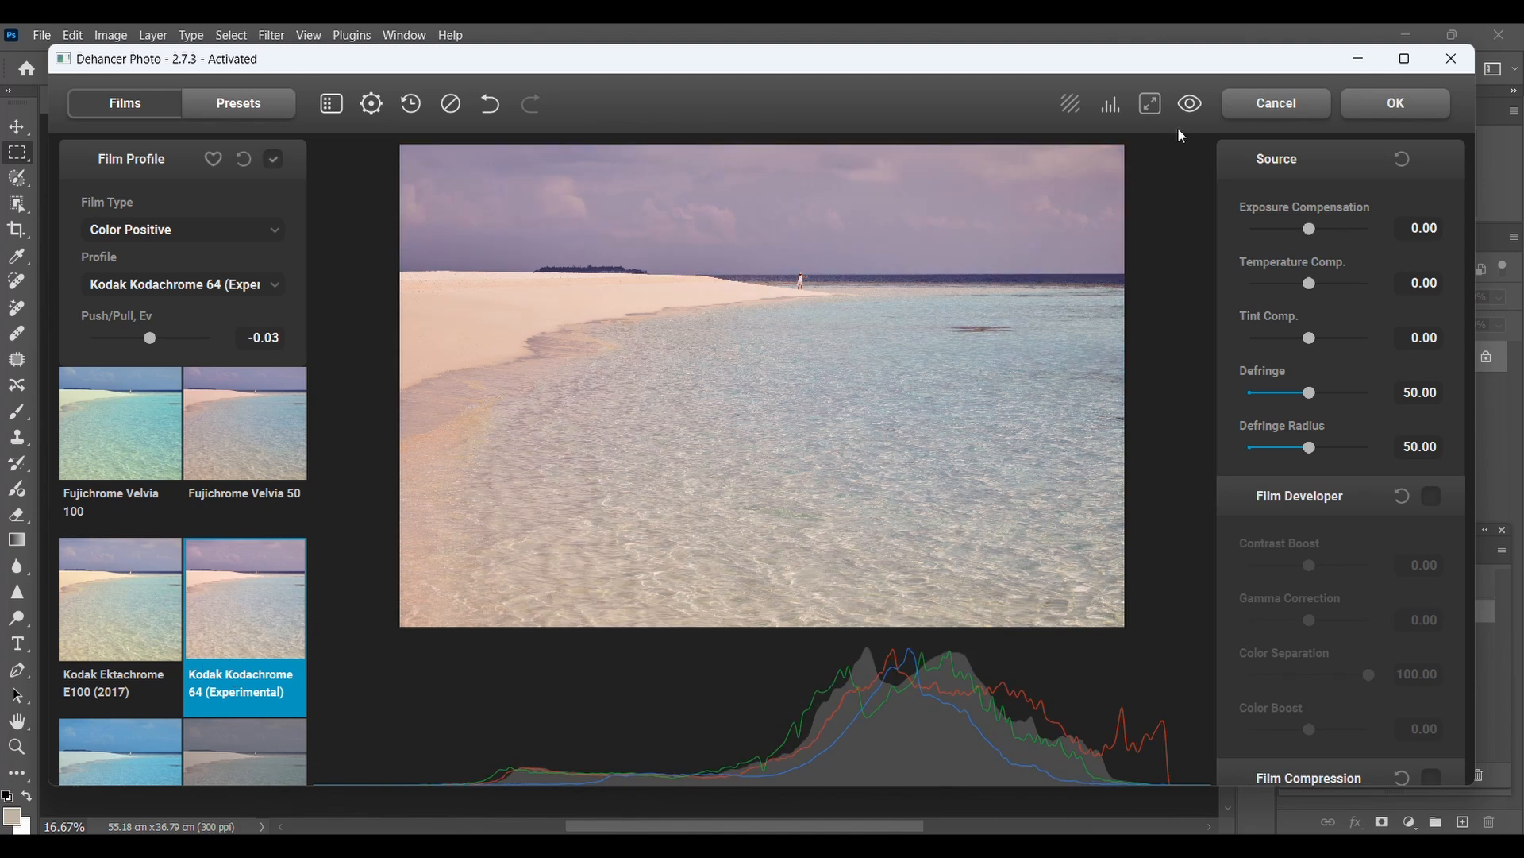
pyautogui.click(1191, 104)
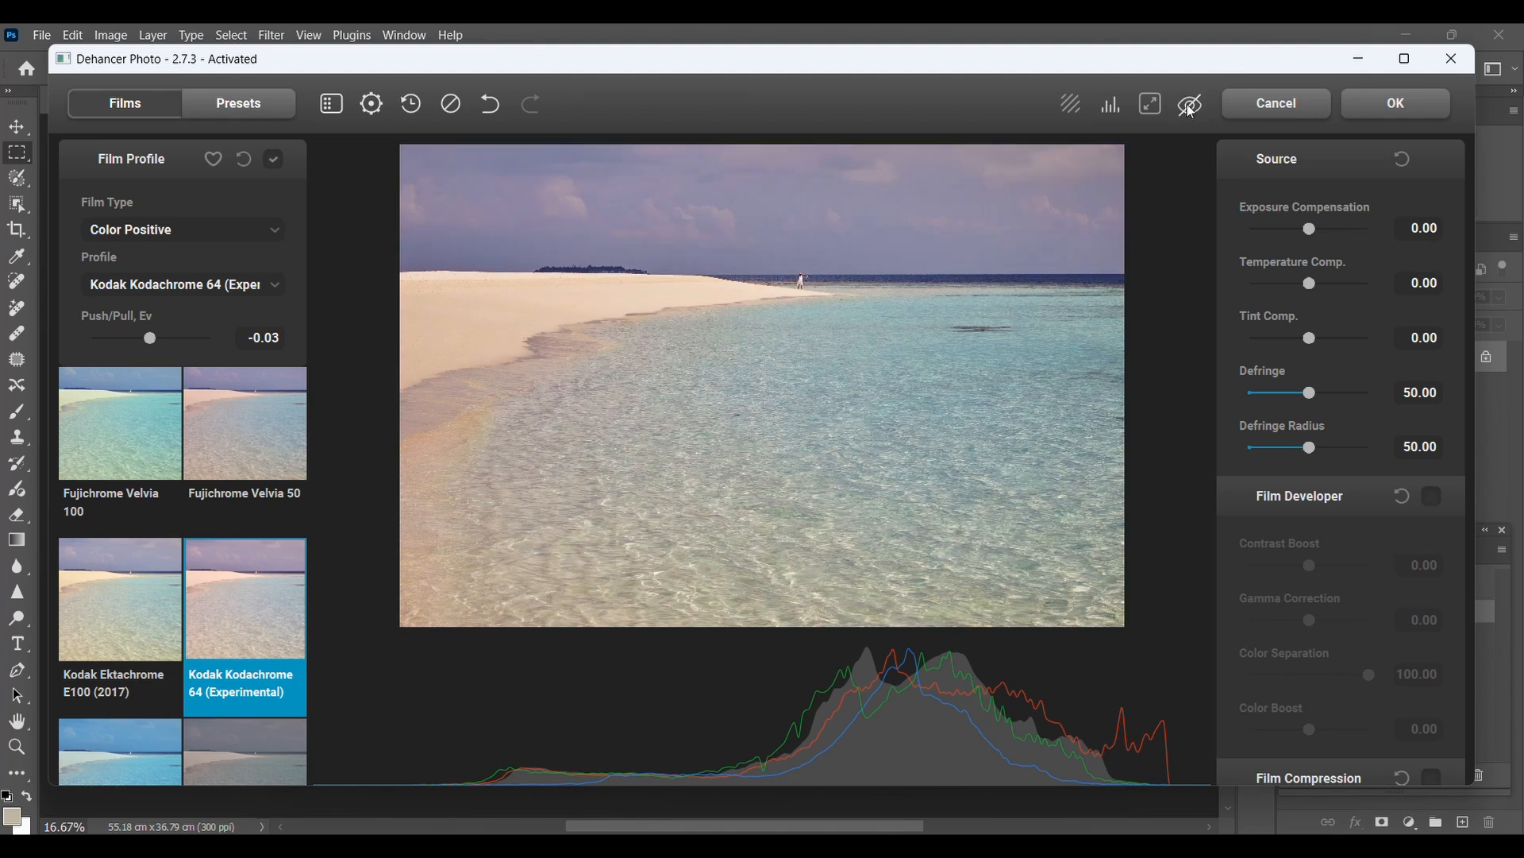
pyautogui.click(1190, 111)
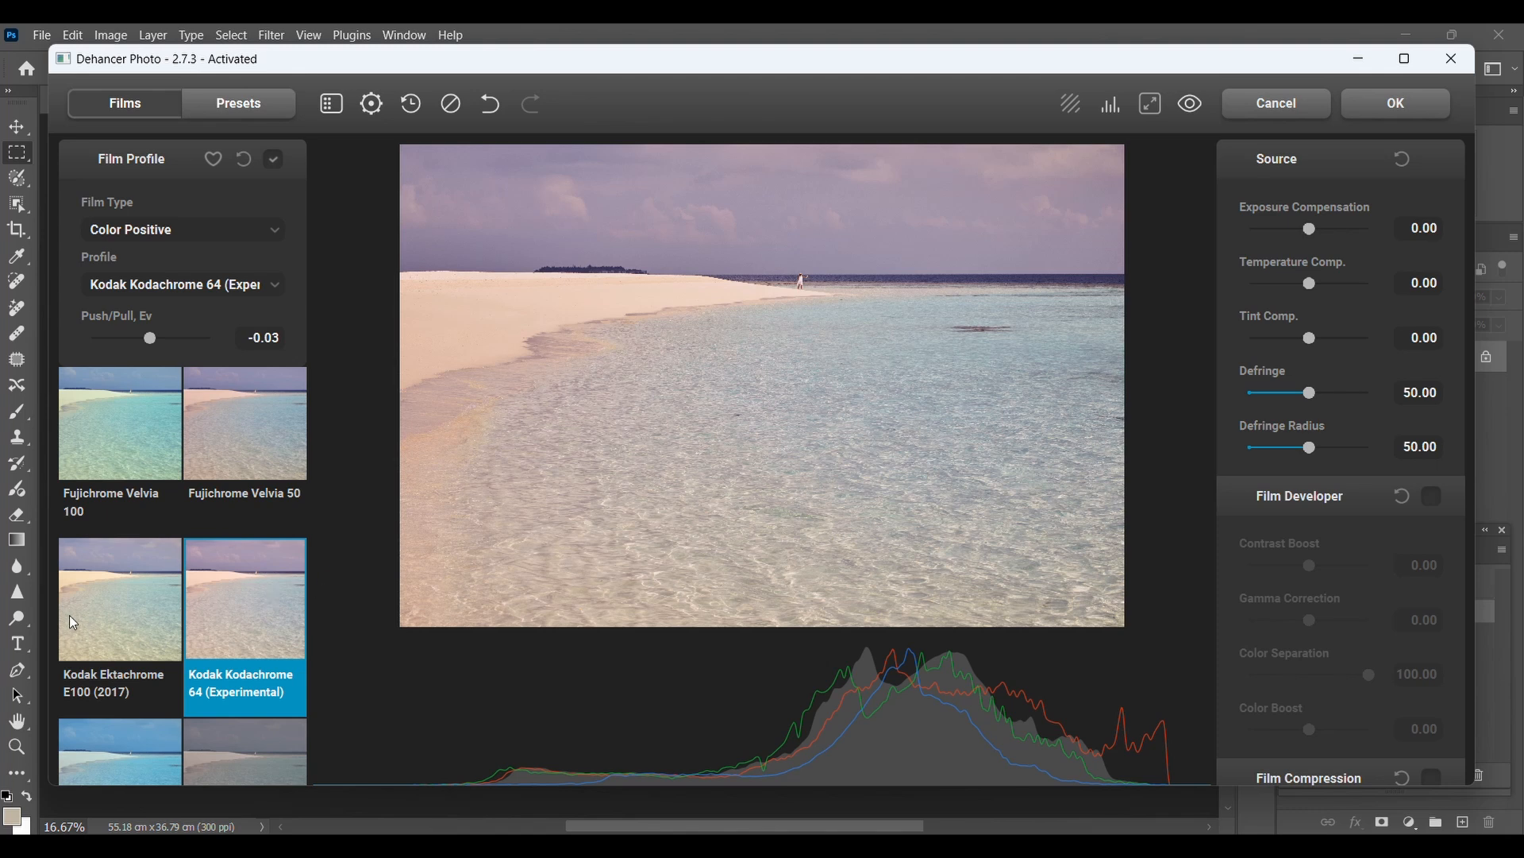
# Step: Try the Kodak Ektachrome E100 (2017) profile on the beach photo and compare it with the original
pyautogui.click(92, 616)
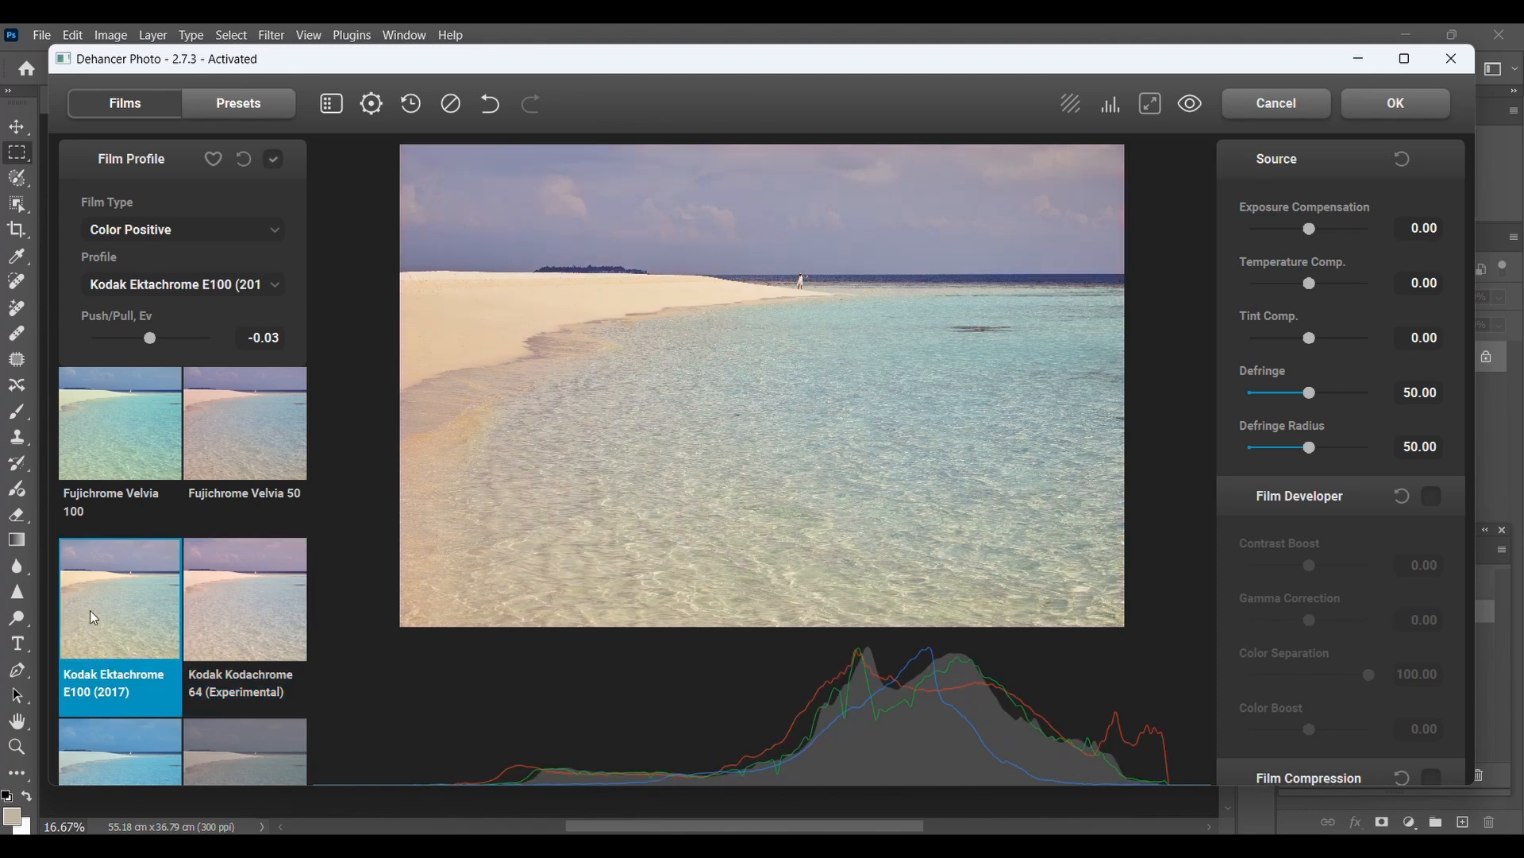
pyautogui.click(1191, 104)
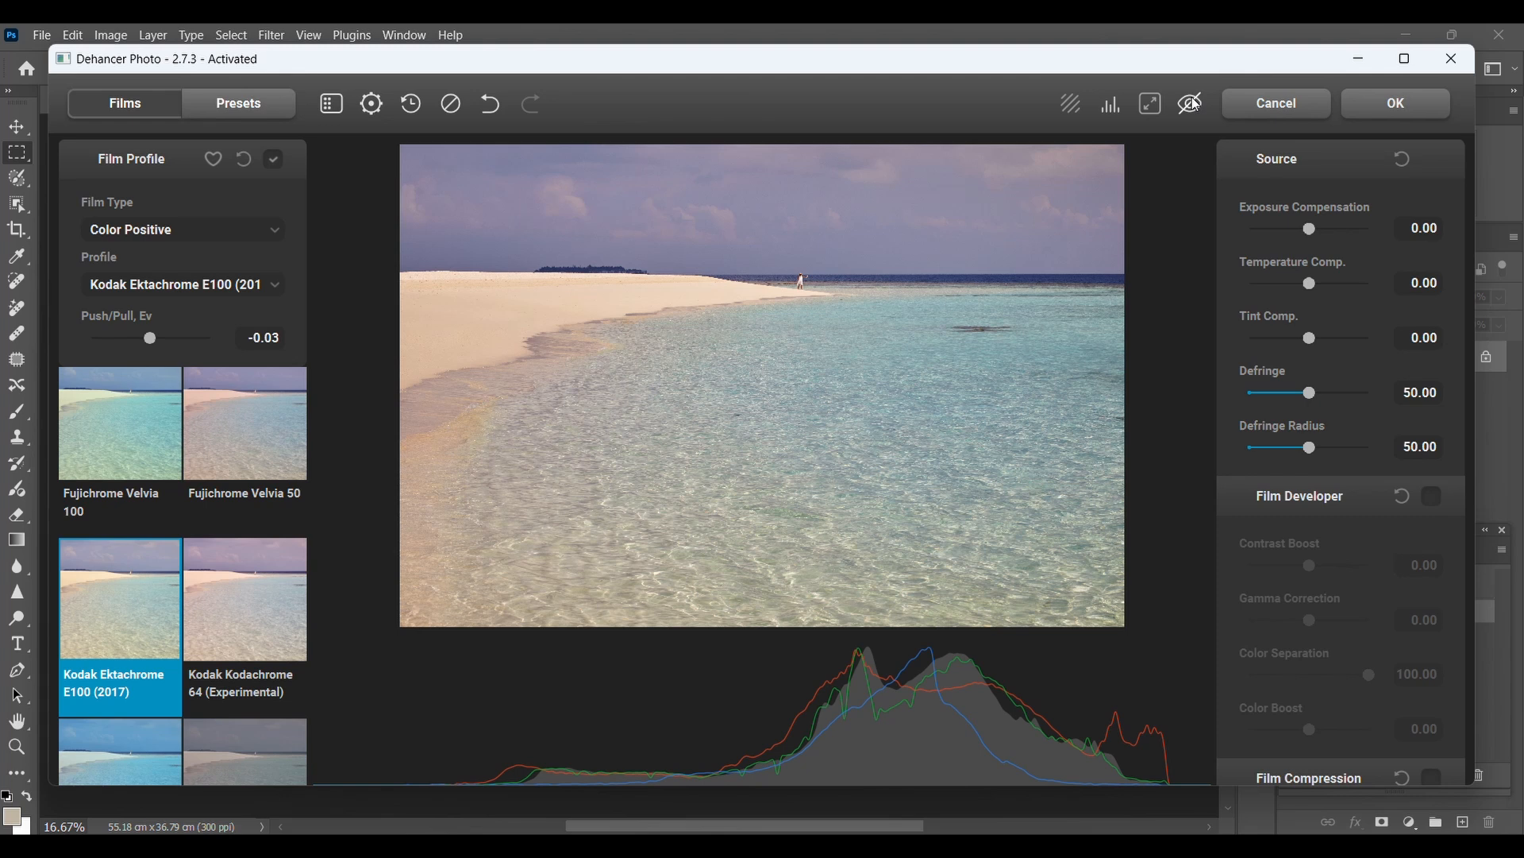
pyautogui.click(1192, 104)
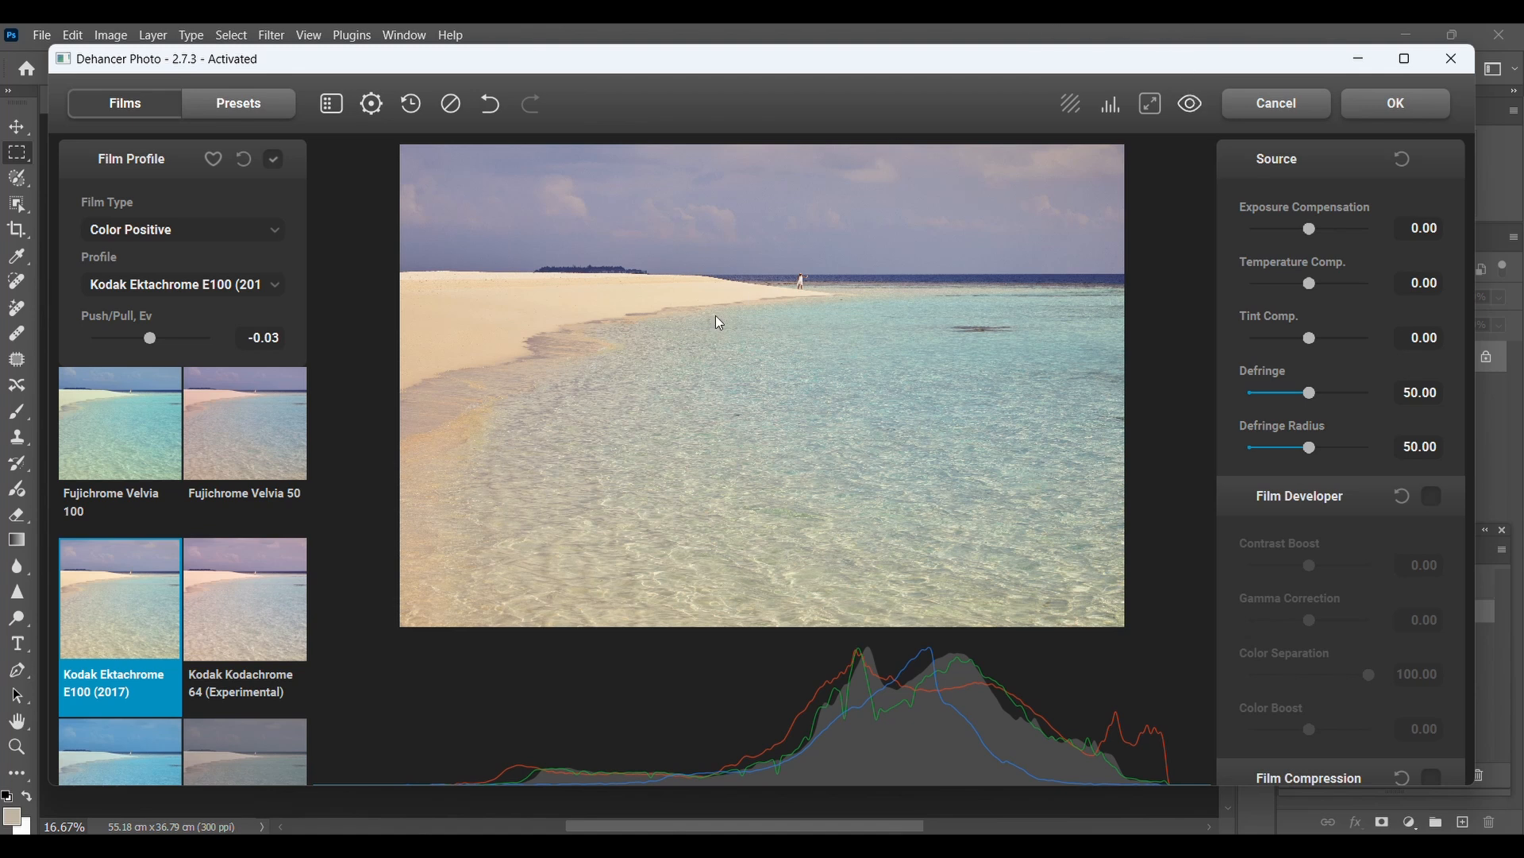
# Step: Try Fujichrome Velvia 50 and Fujichrome Provia 100F on the beach photo, comparing Provia 100F with the original
pyautogui.click(302, 523)
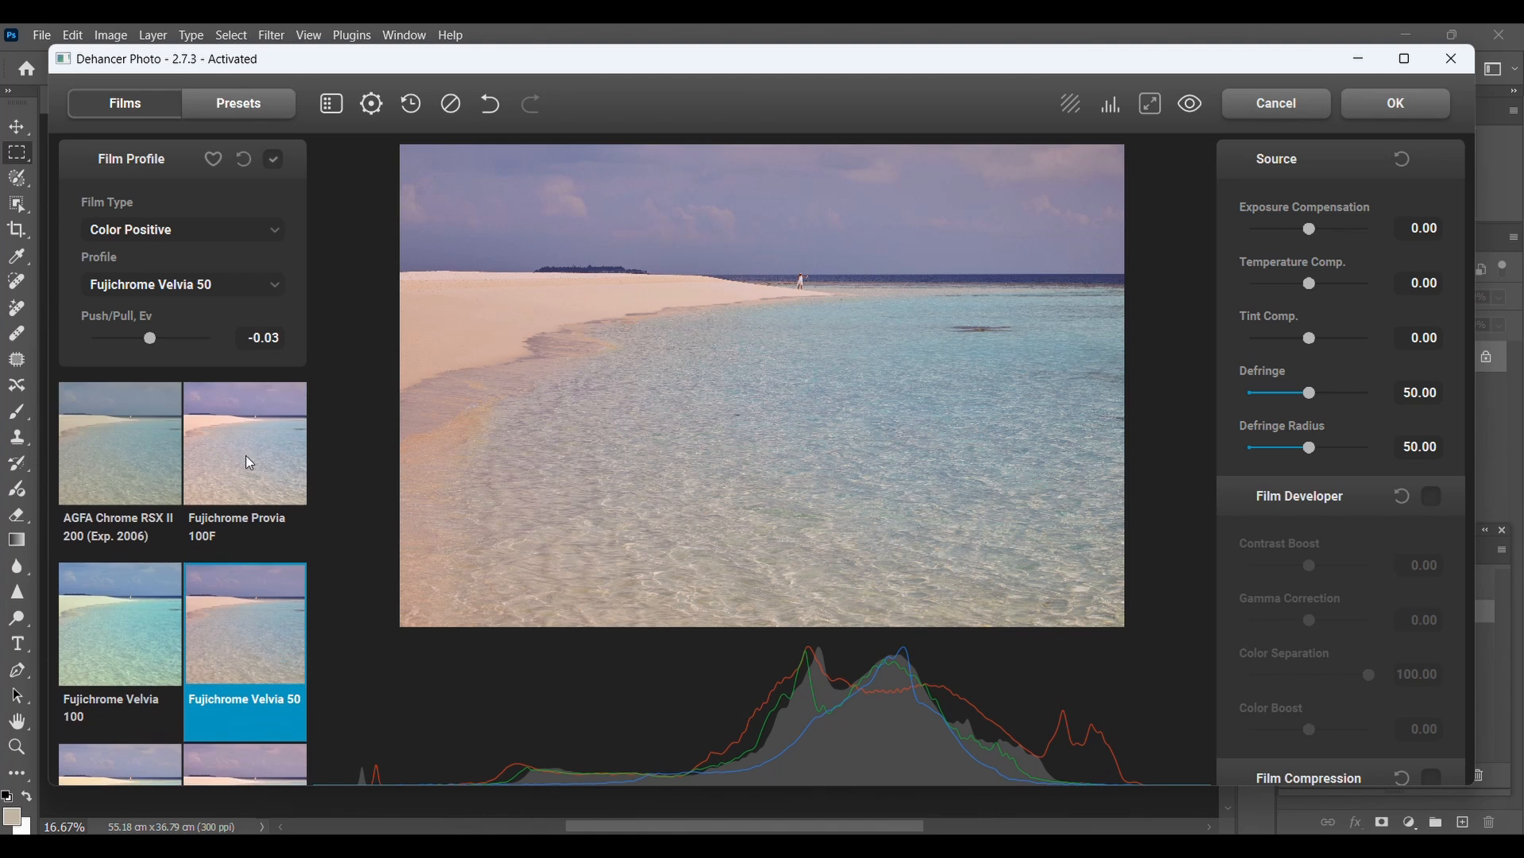
pyautogui.click(249, 462)
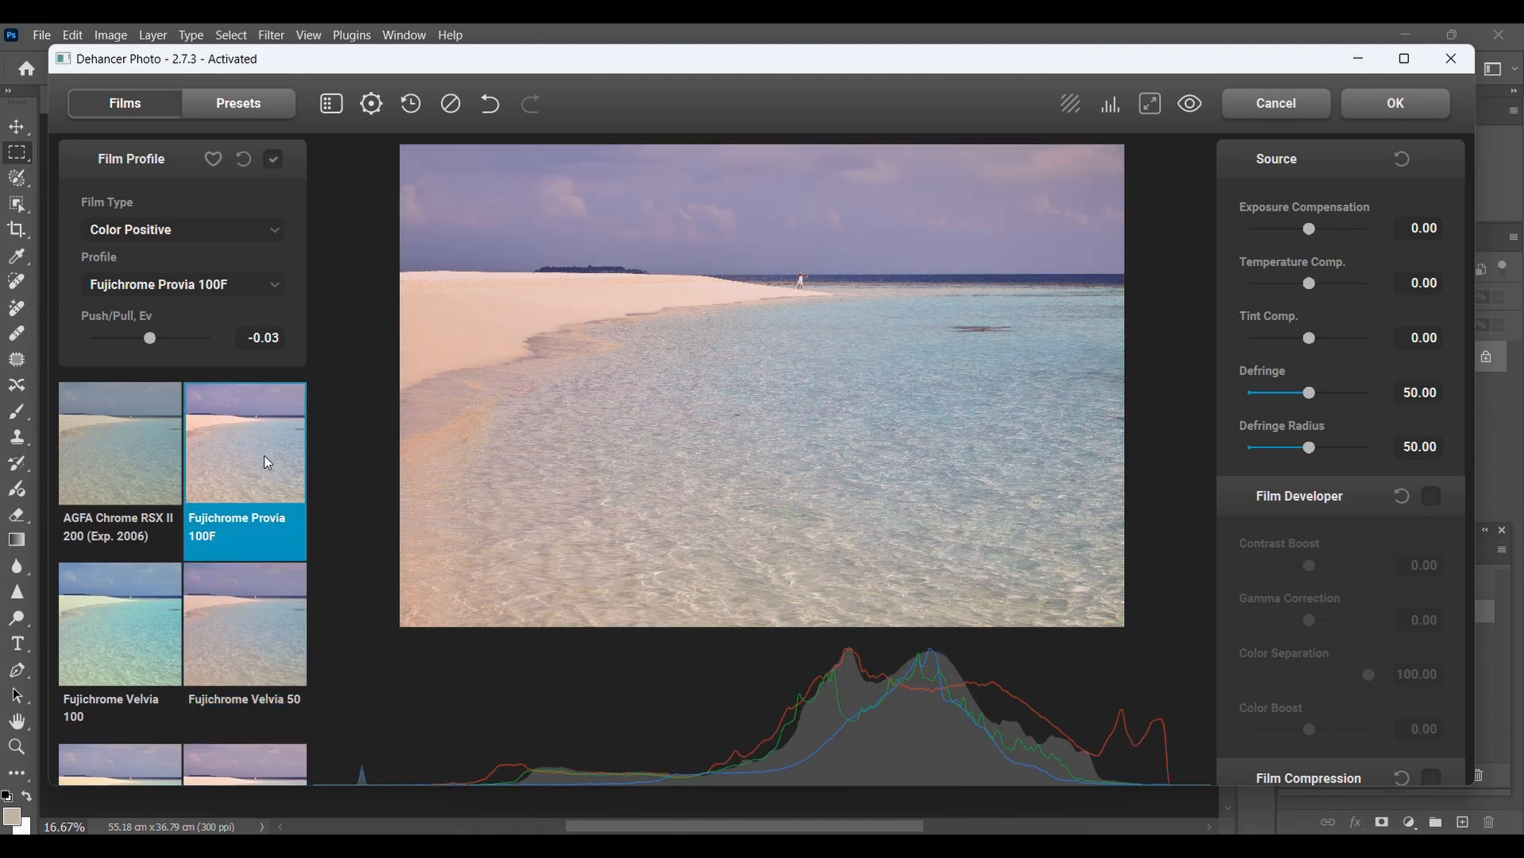
pyautogui.click(1192, 104)
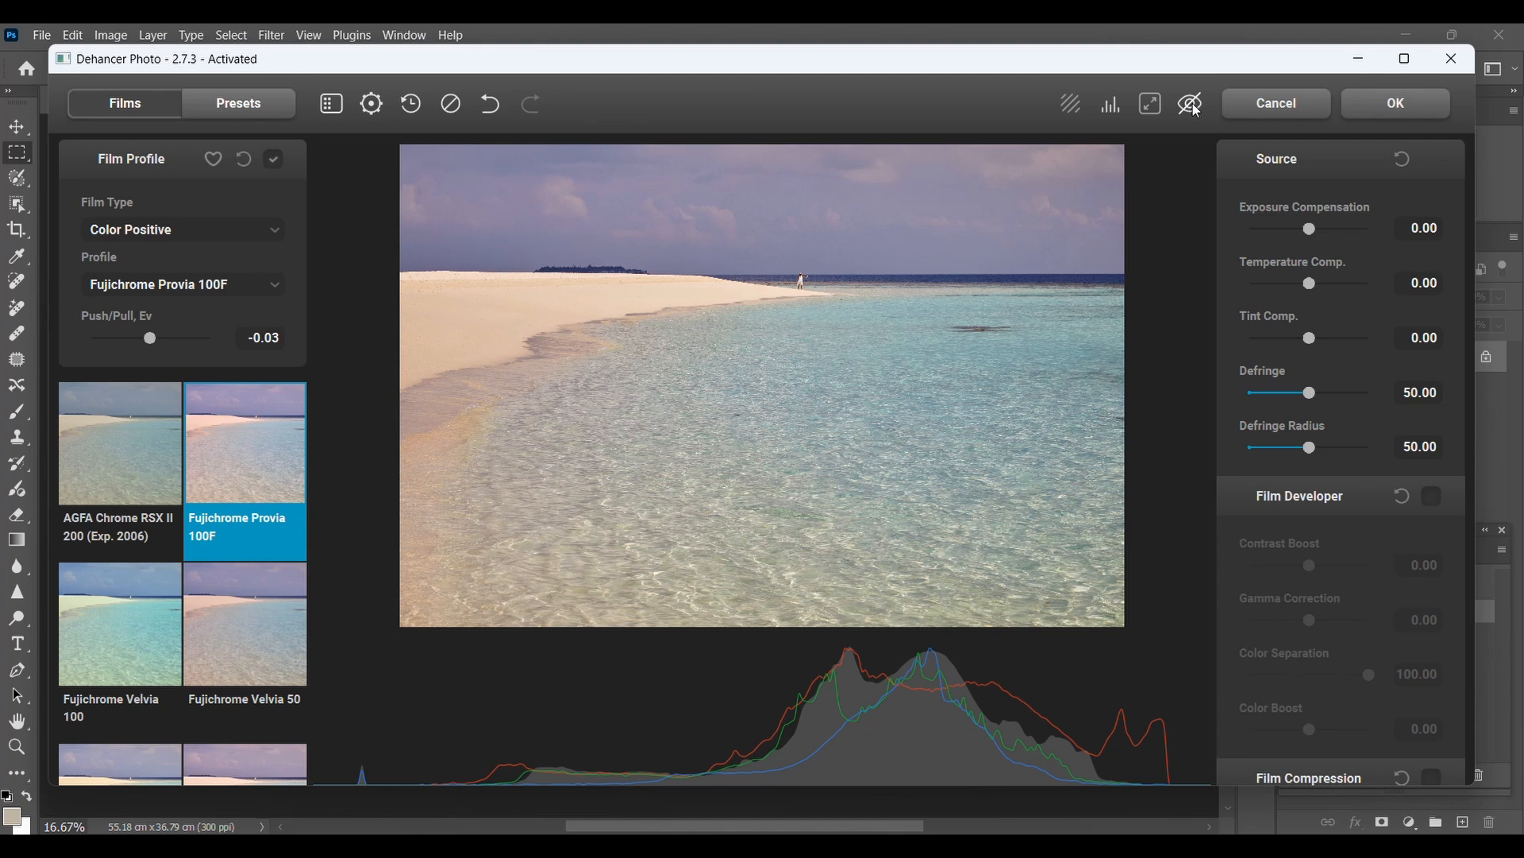
pyautogui.click(1191, 104)
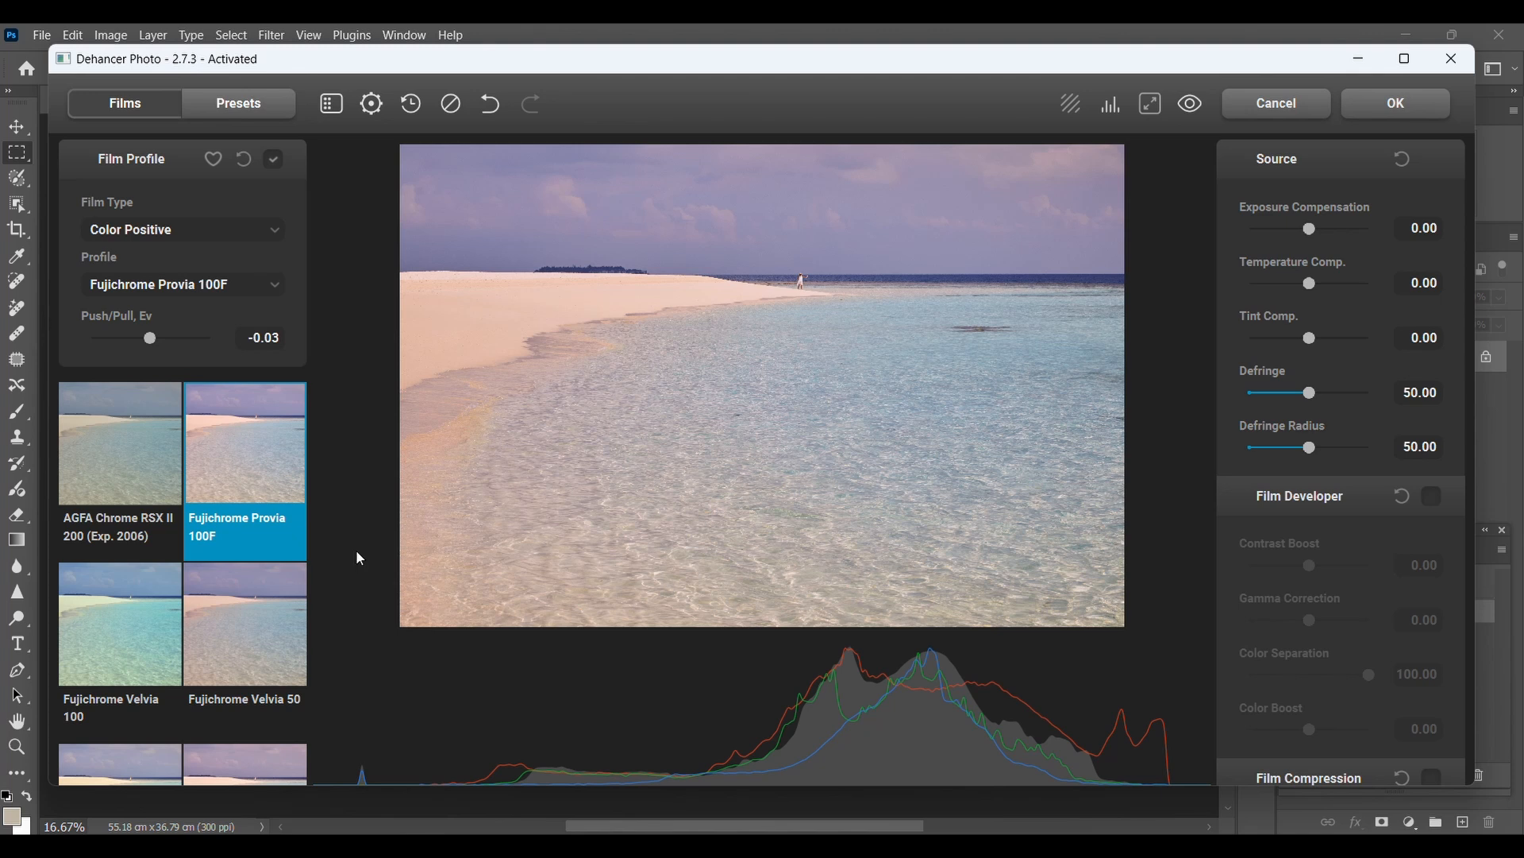
# Step: Set the beach photo's film profile back to Fujichrome Velvia 50 and compare it with the original
pyautogui.click(252, 605)
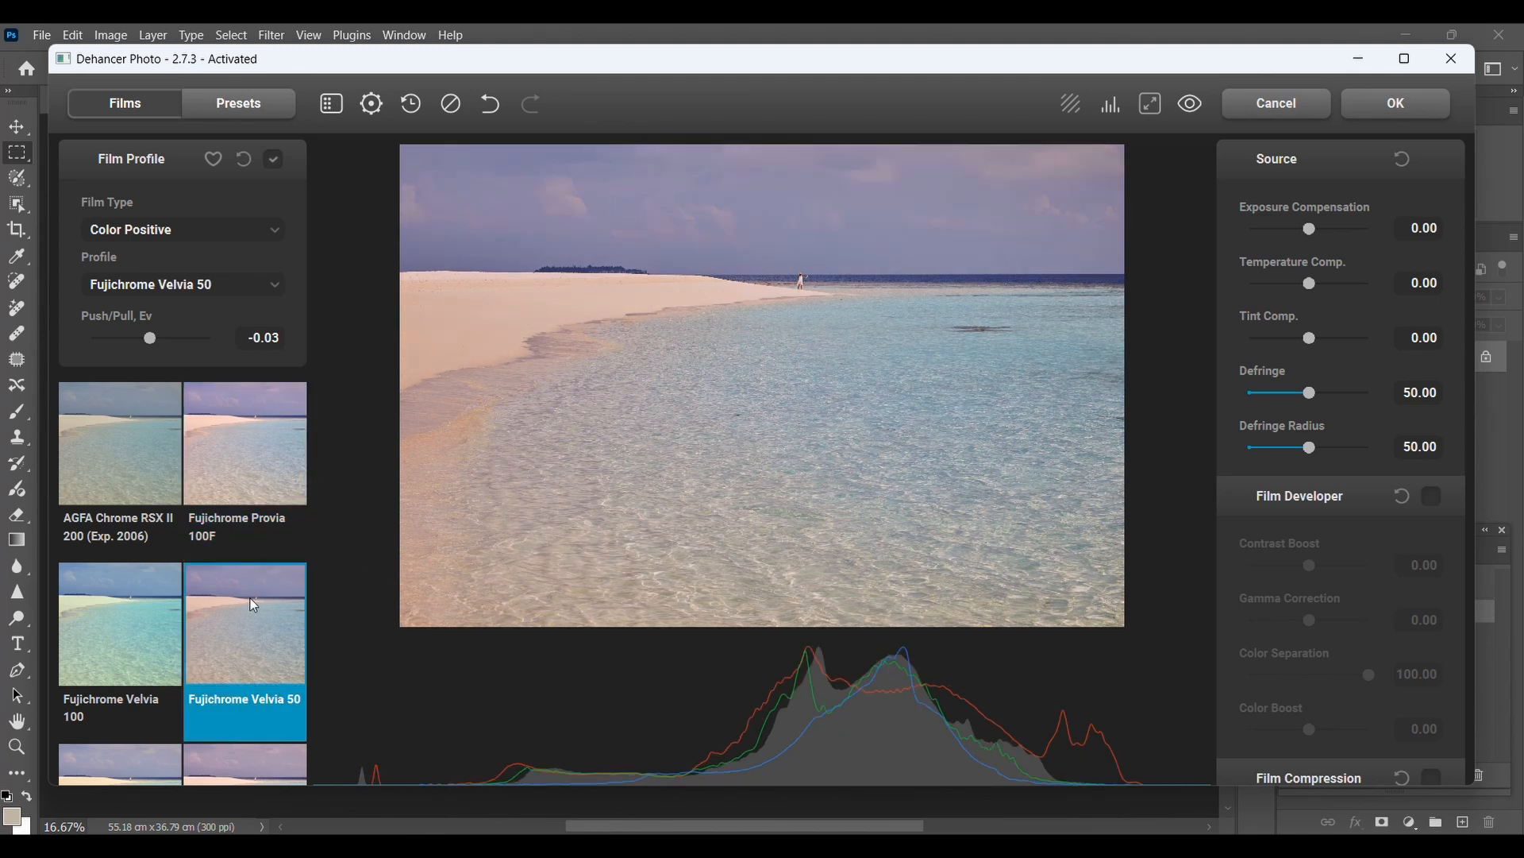
pyautogui.click(1194, 112)
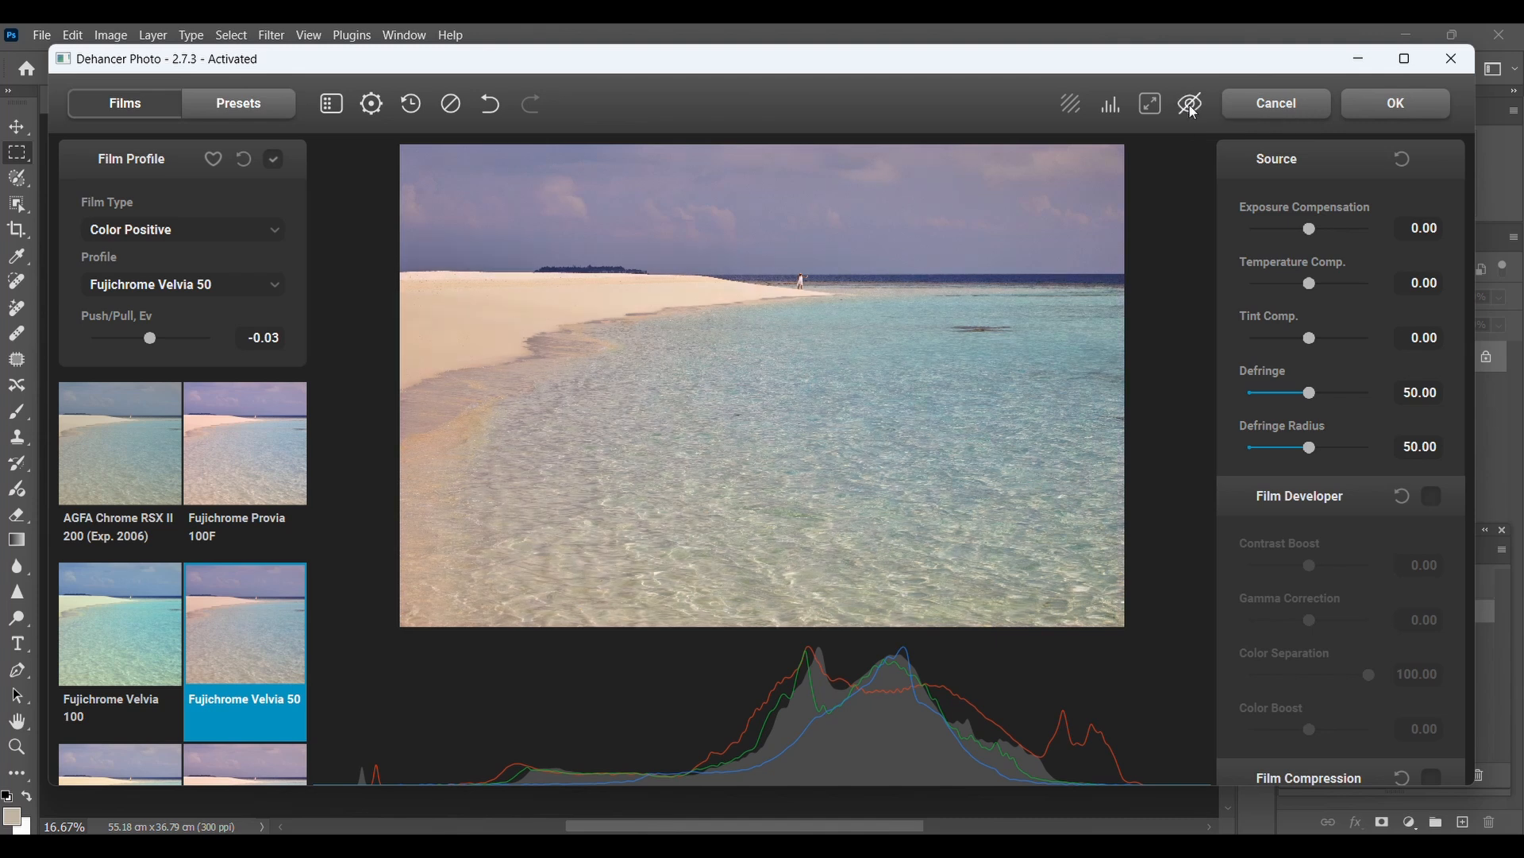
pyautogui.click(1193, 112)
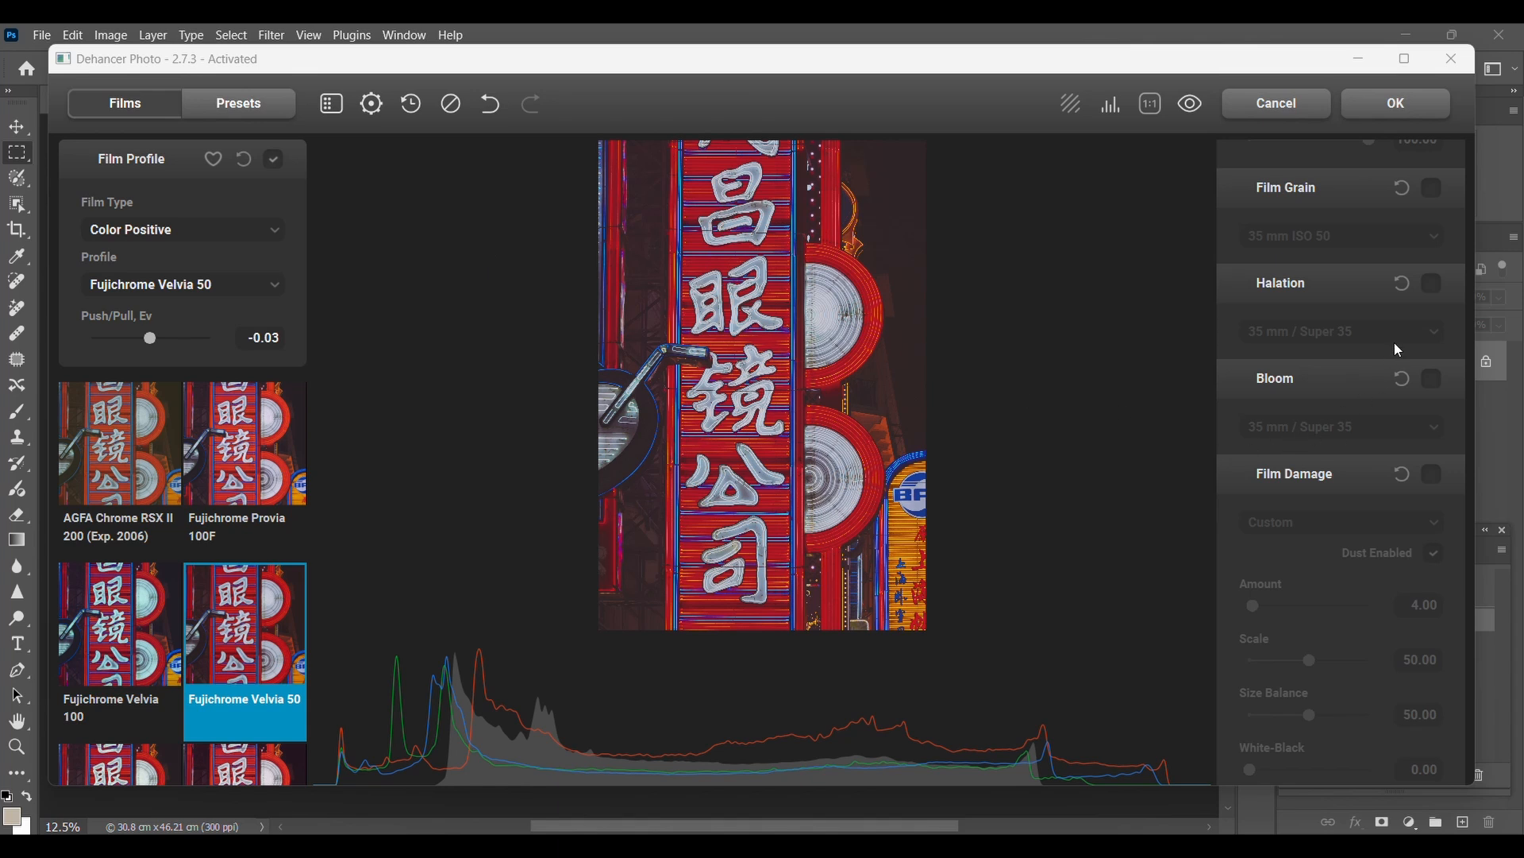
# Step: Try the 35 mm / Super 35 Halation effect on the neon sign photo and compare it with the original
pyautogui.click(1433, 284)
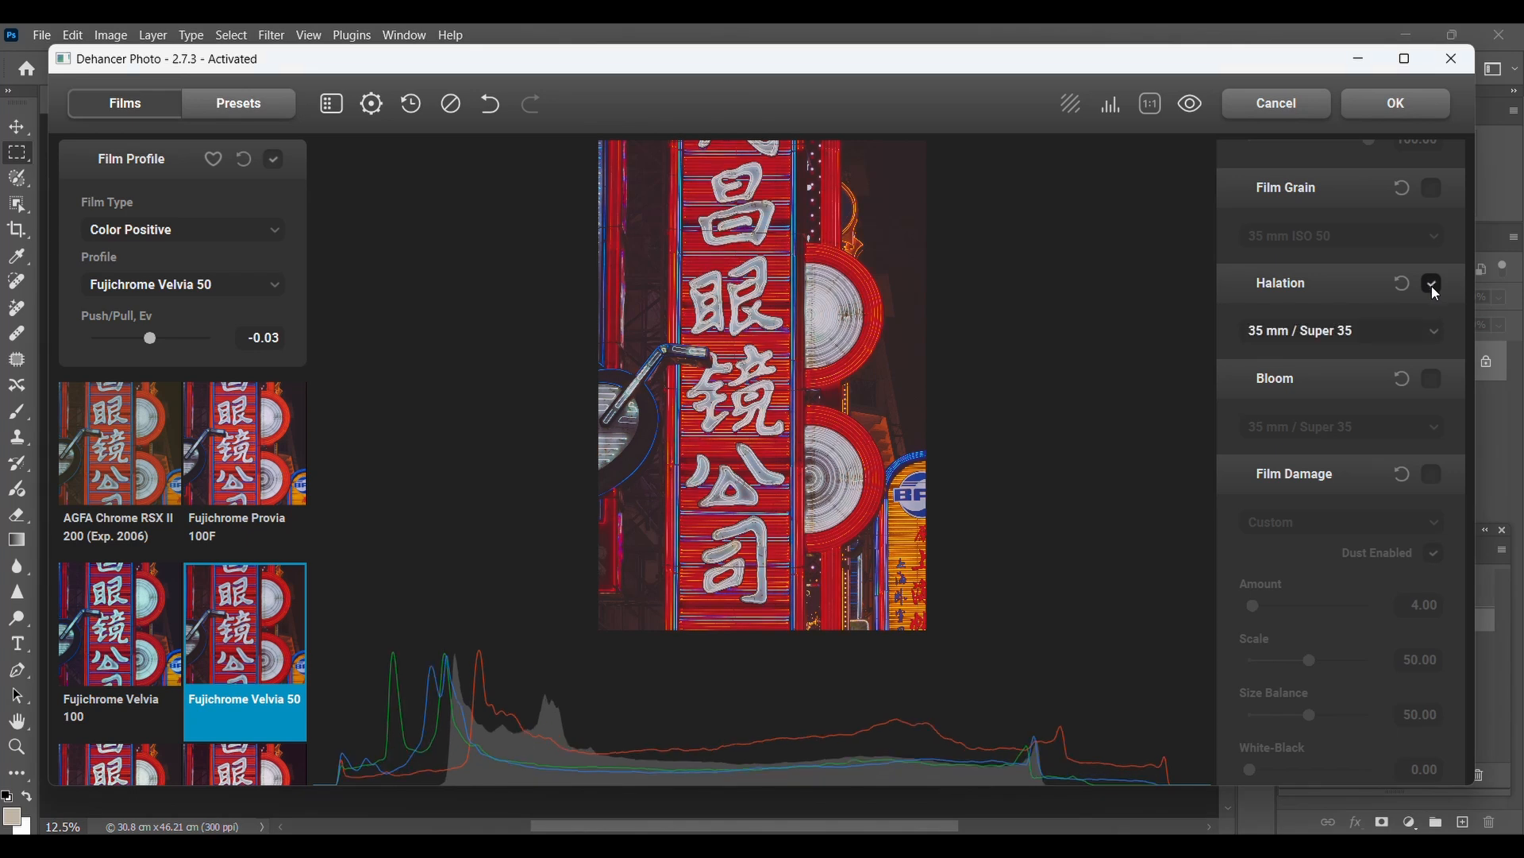
pyautogui.click(1423, 331)
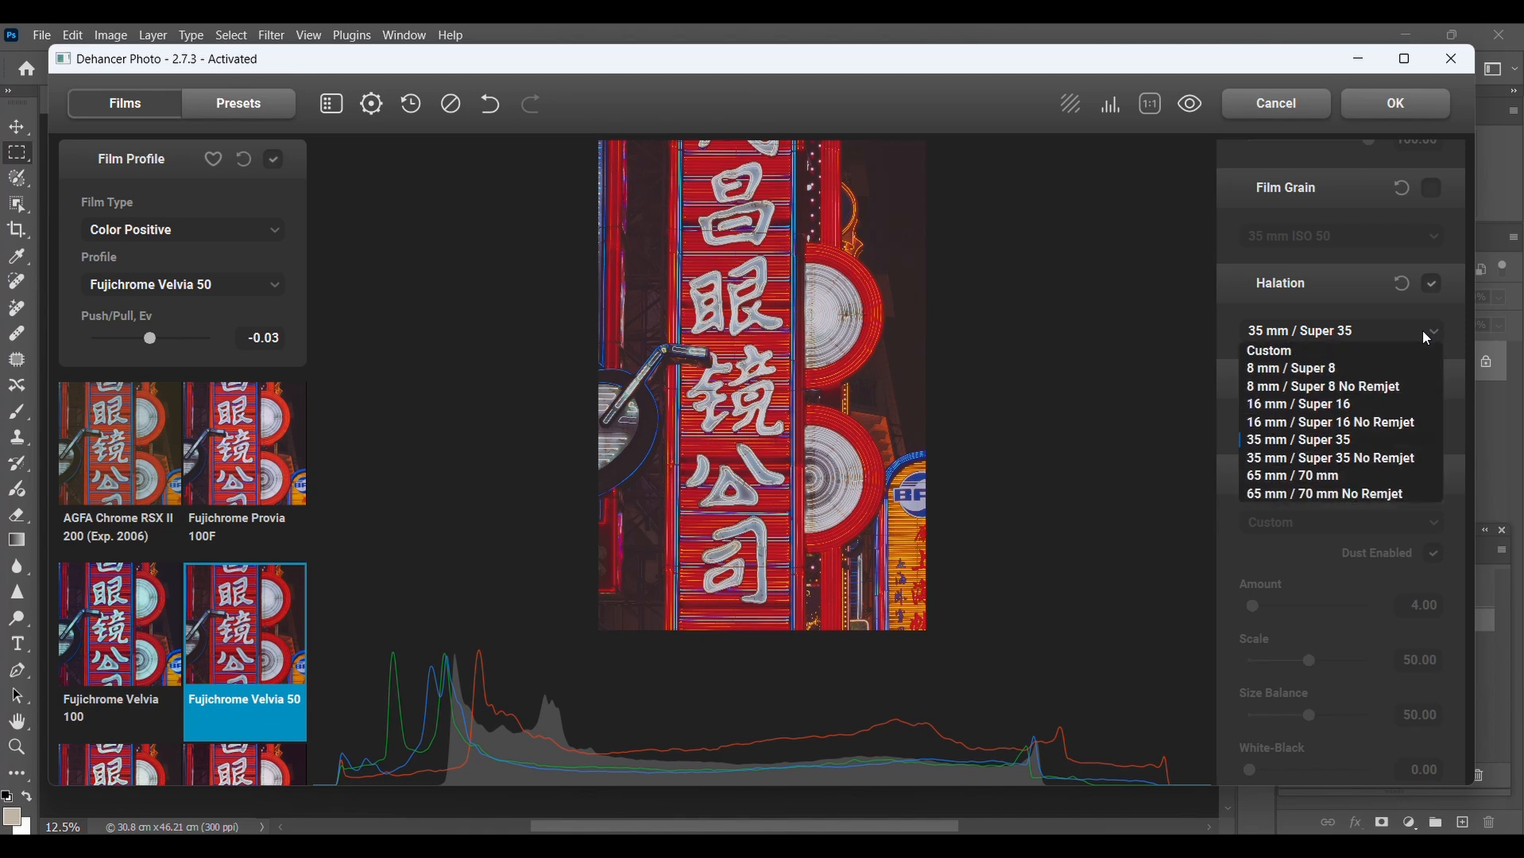
pyautogui.click(1423, 331)
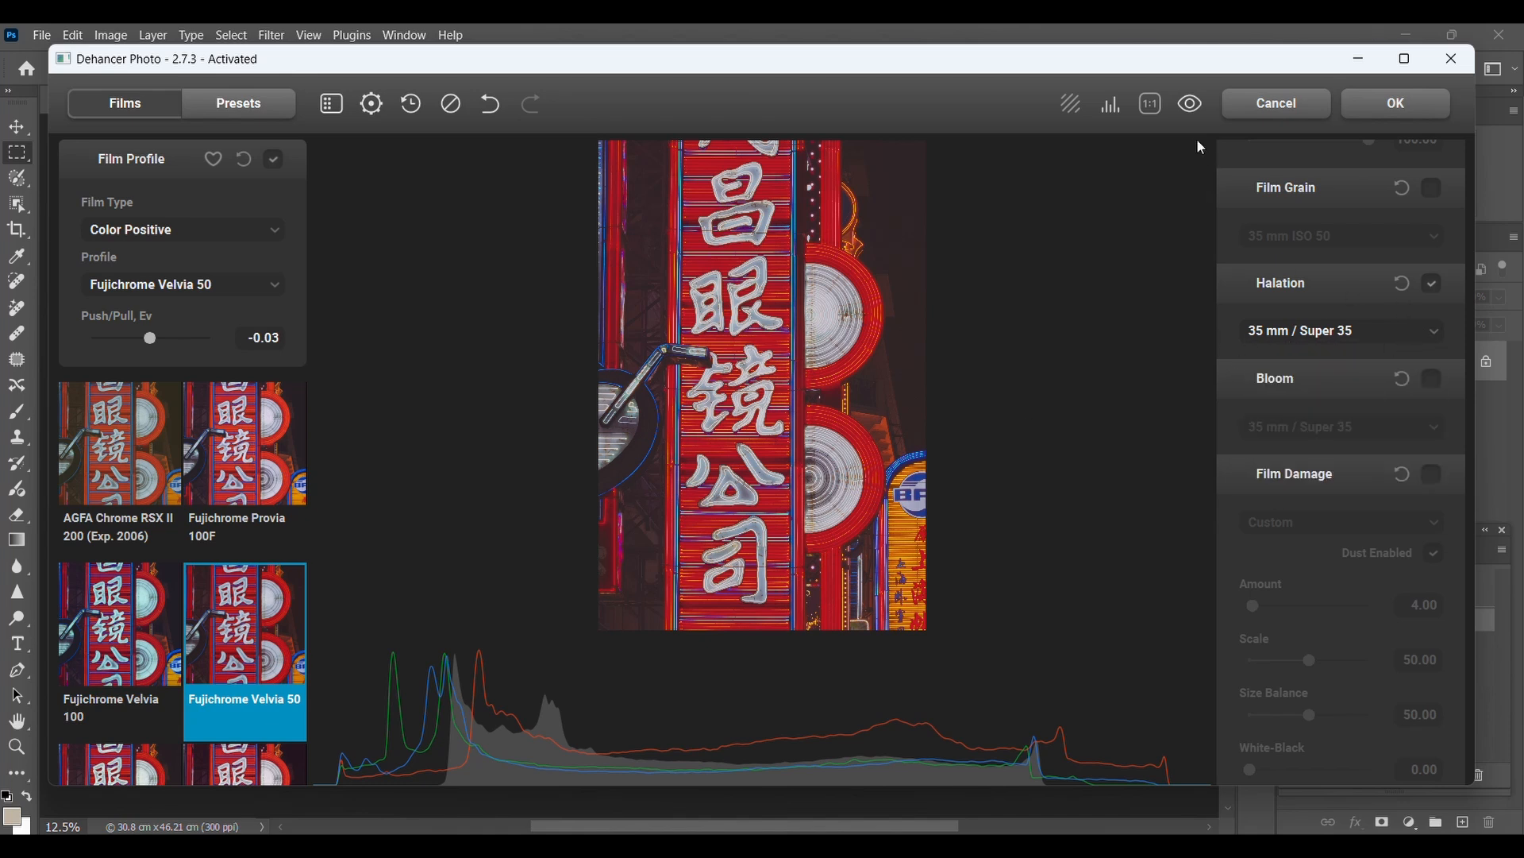
pyautogui.click(1191, 105)
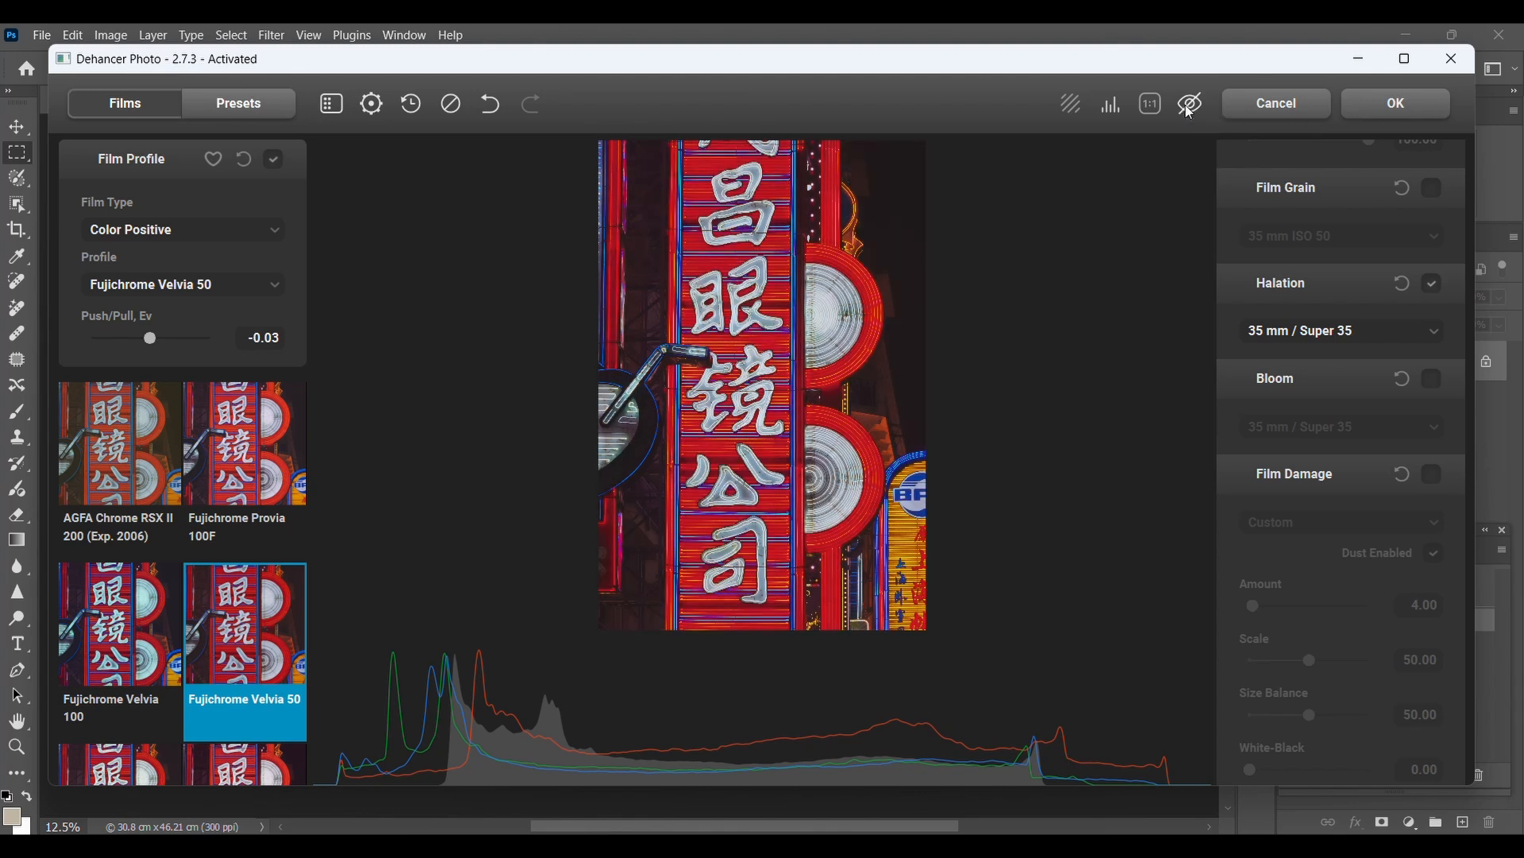
pyautogui.click(1191, 107)
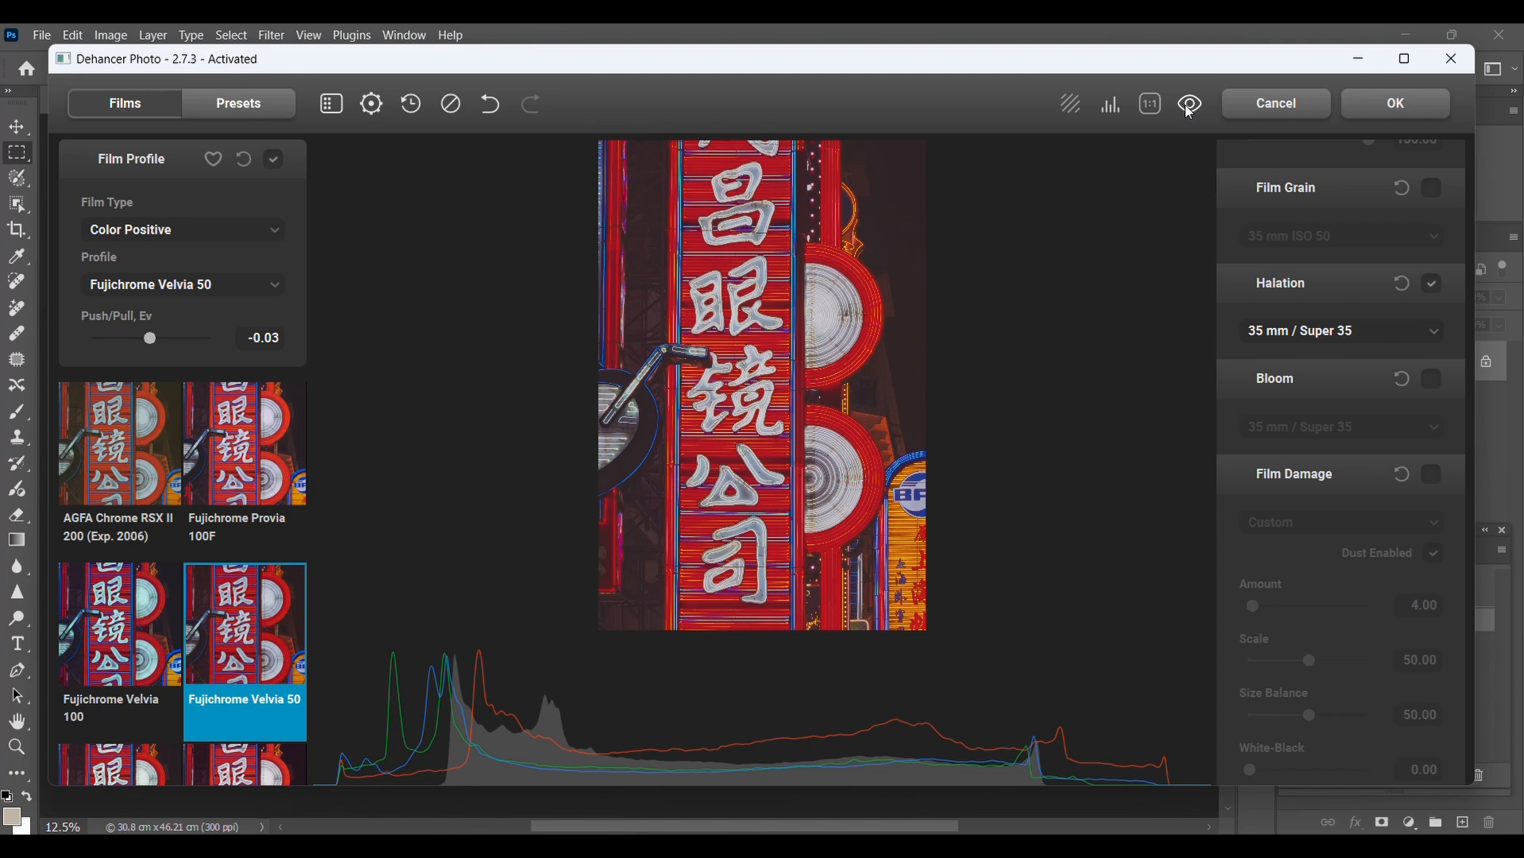
pyautogui.click(1191, 107)
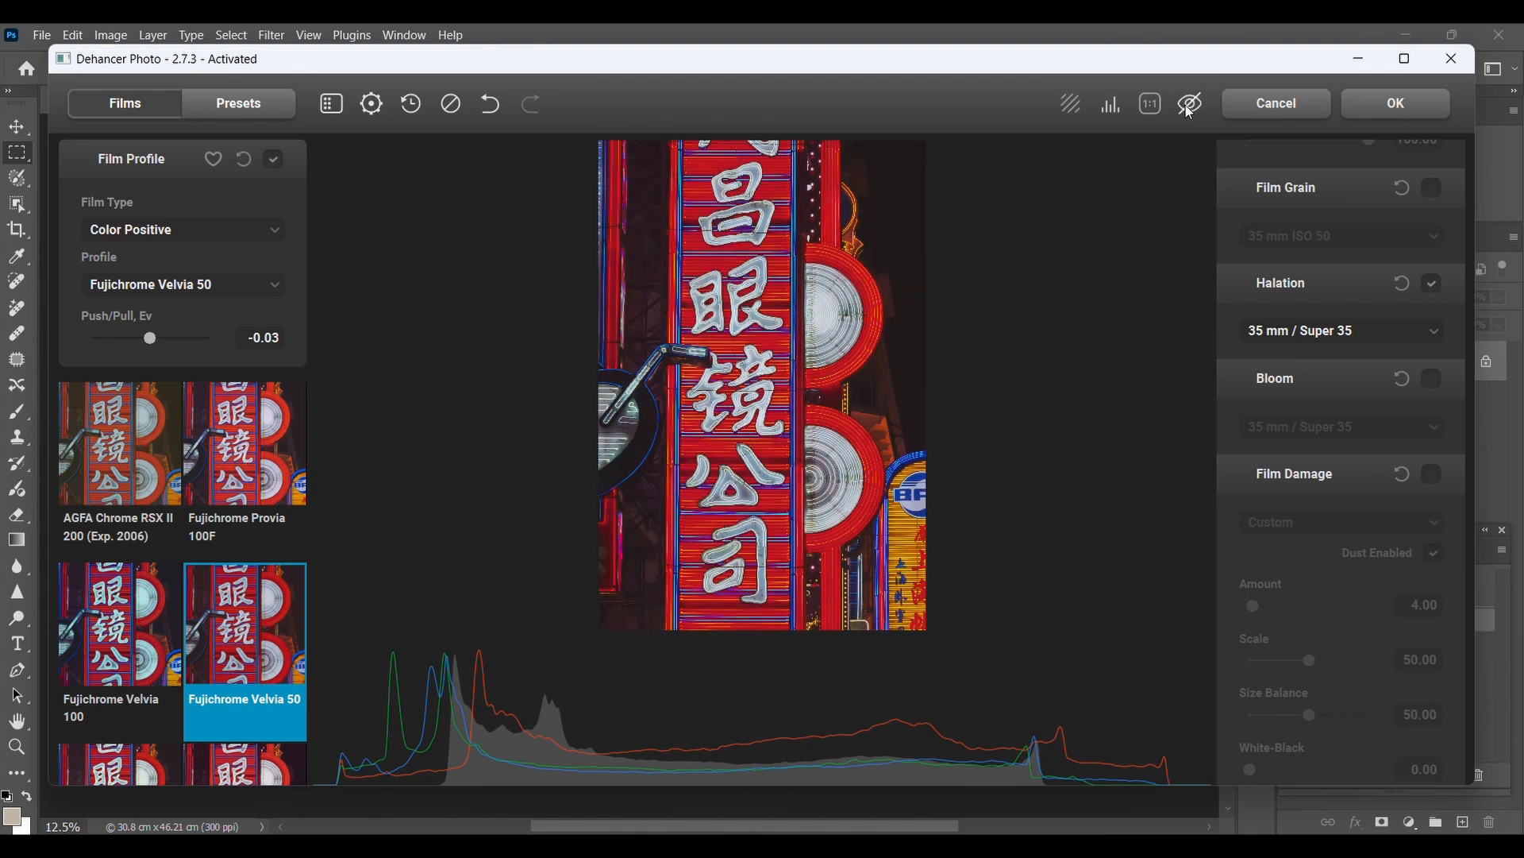
pyautogui.click(1191, 107)
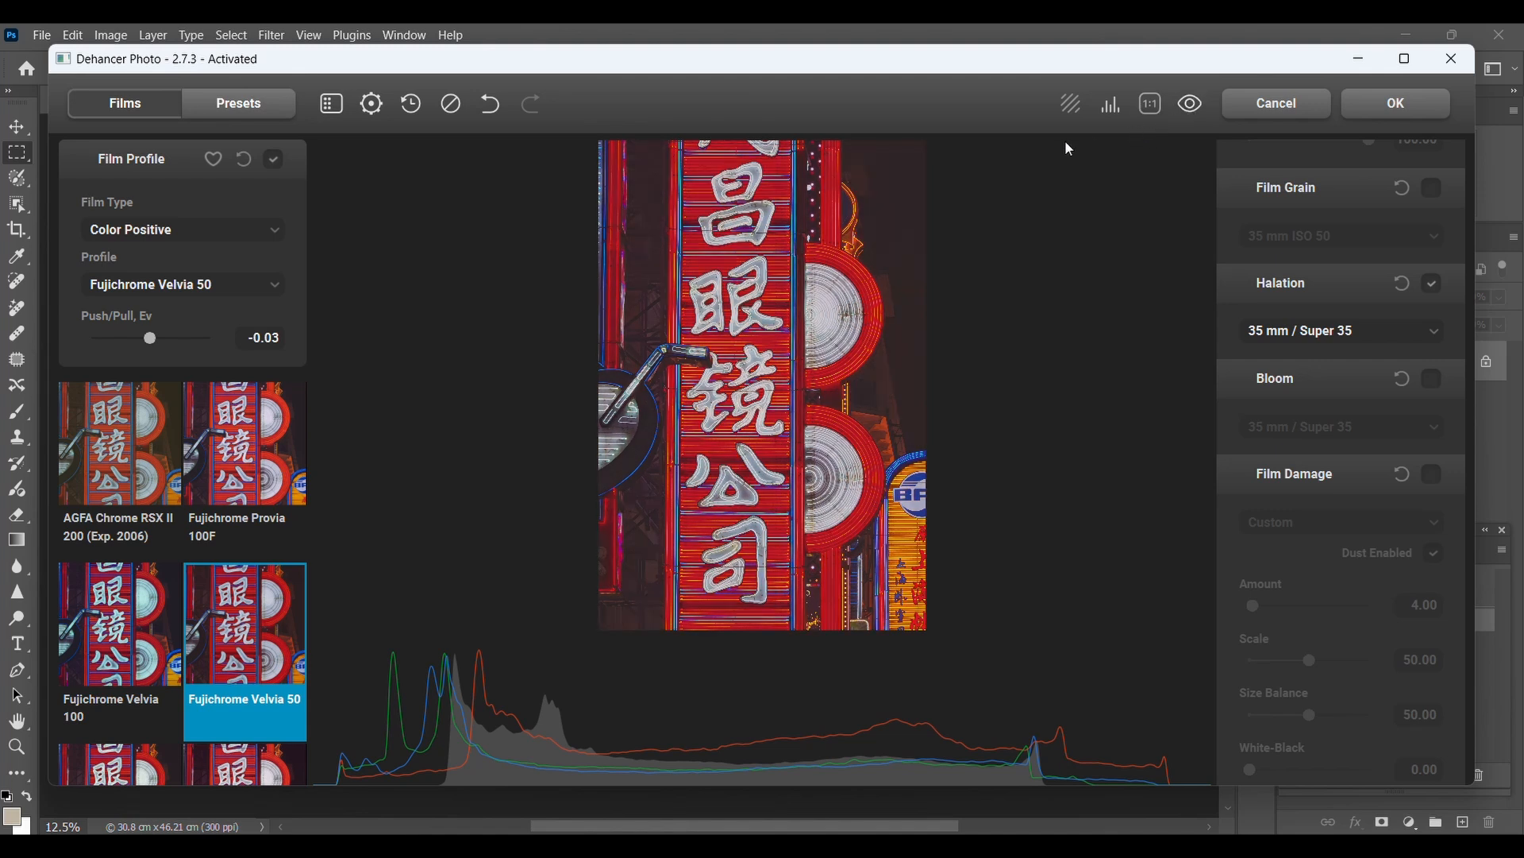
# Step: Compare the halated neon sign photo with the original at 1:1 zoom
pyautogui.click(1151, 104)
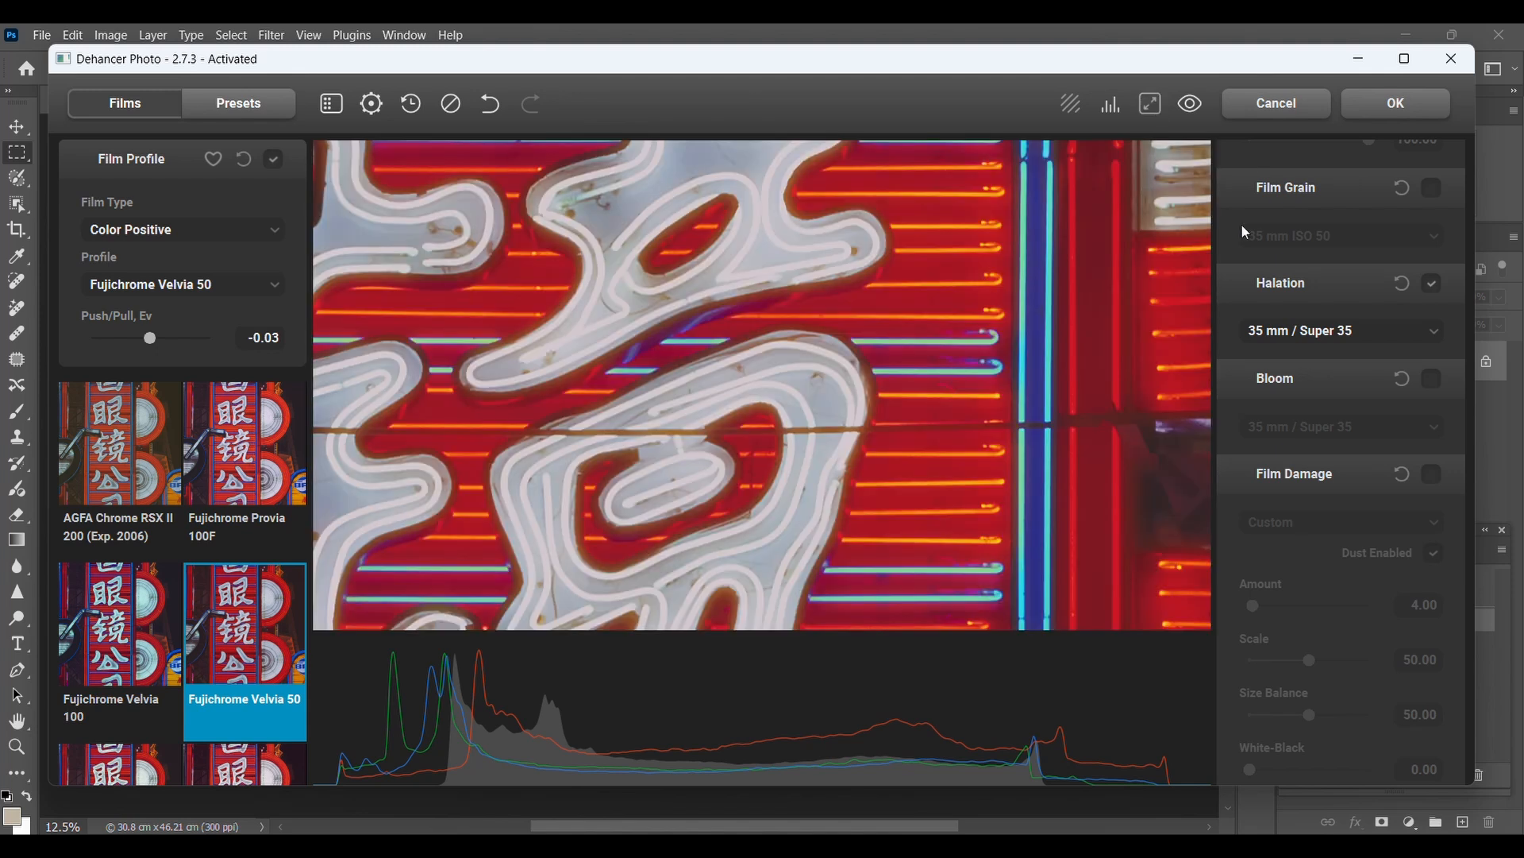
pyautogui.click(1191, 104)
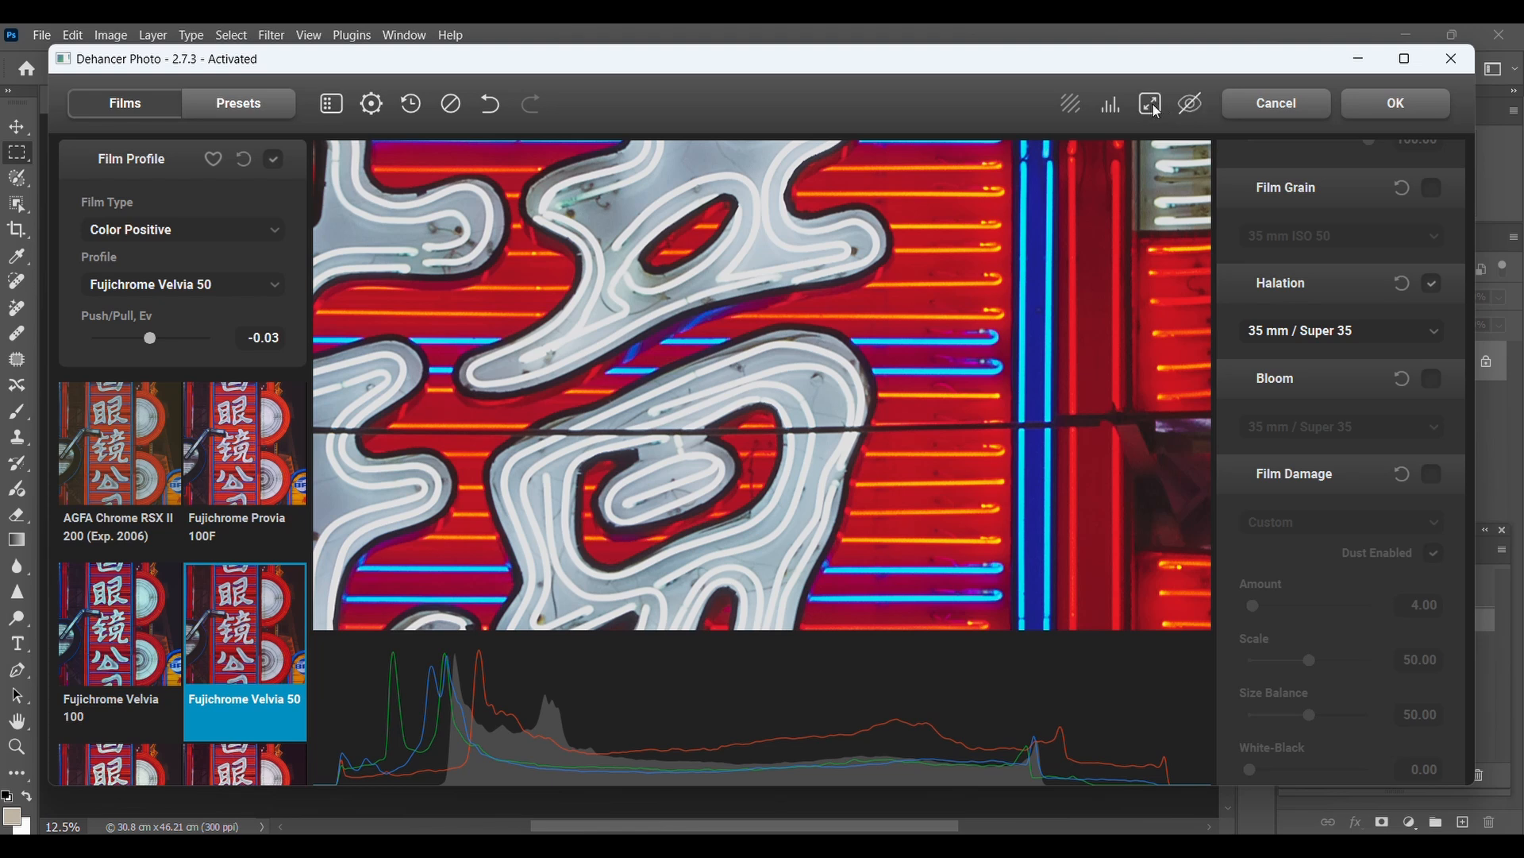
pyautogui.click(1153, 104)
pyautogui.click(1192, 104)
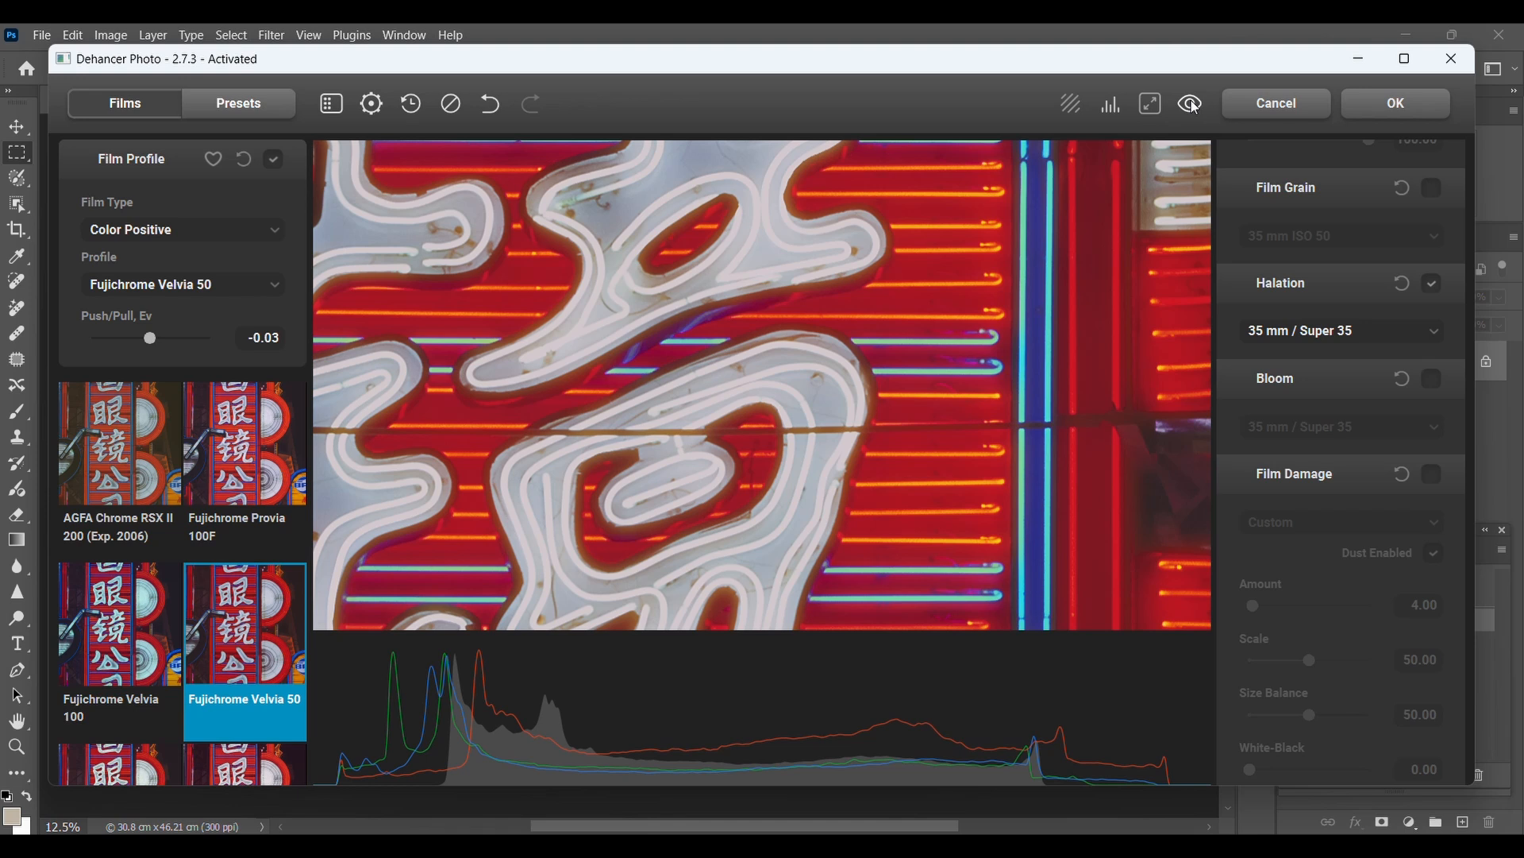
pyautogui.click(1193, 106)
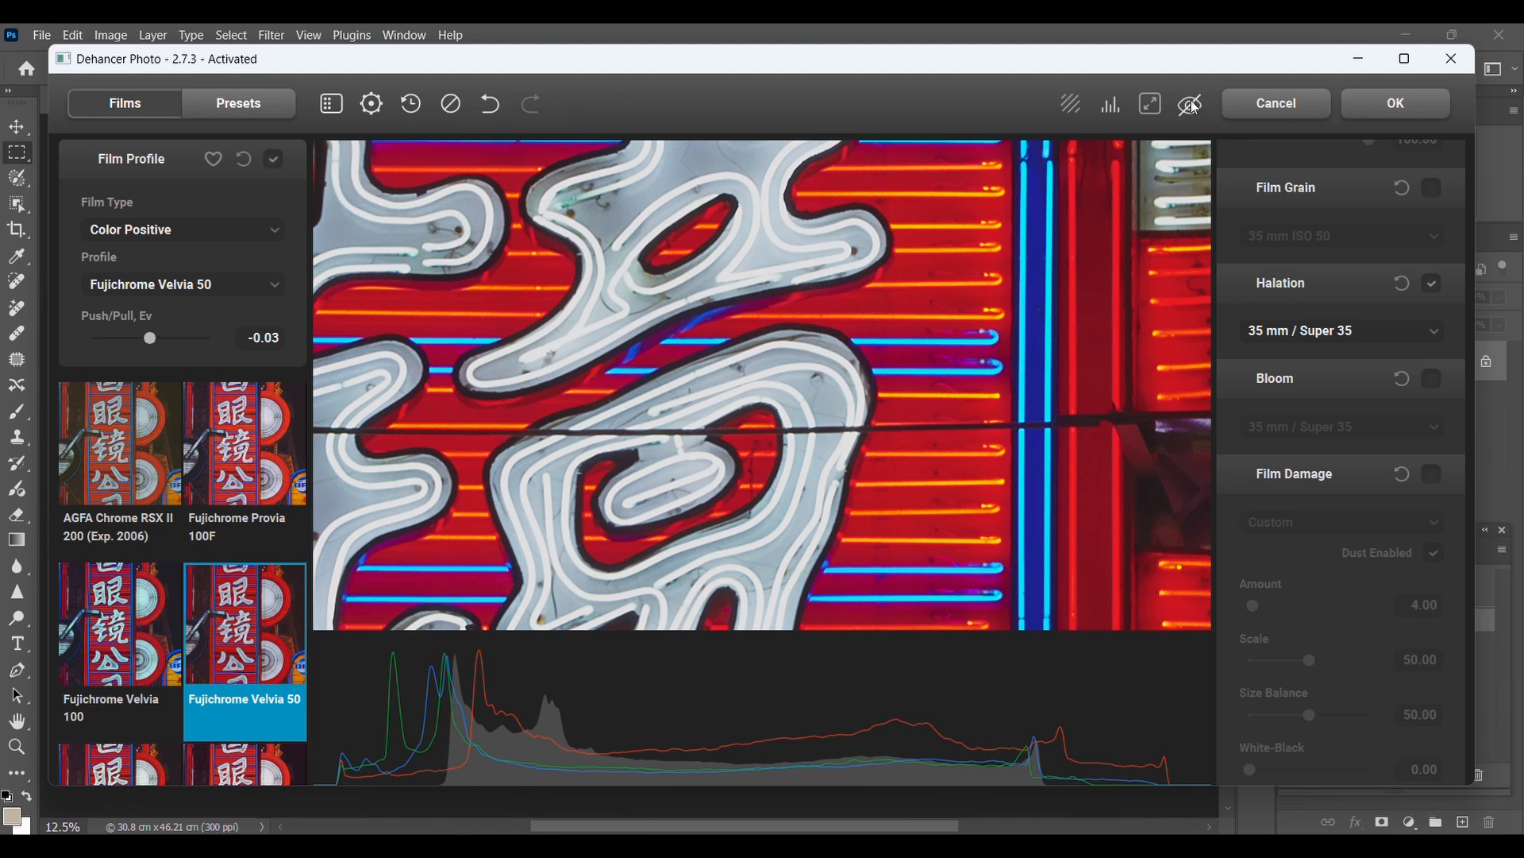
pyautogui.click(1193, 106)
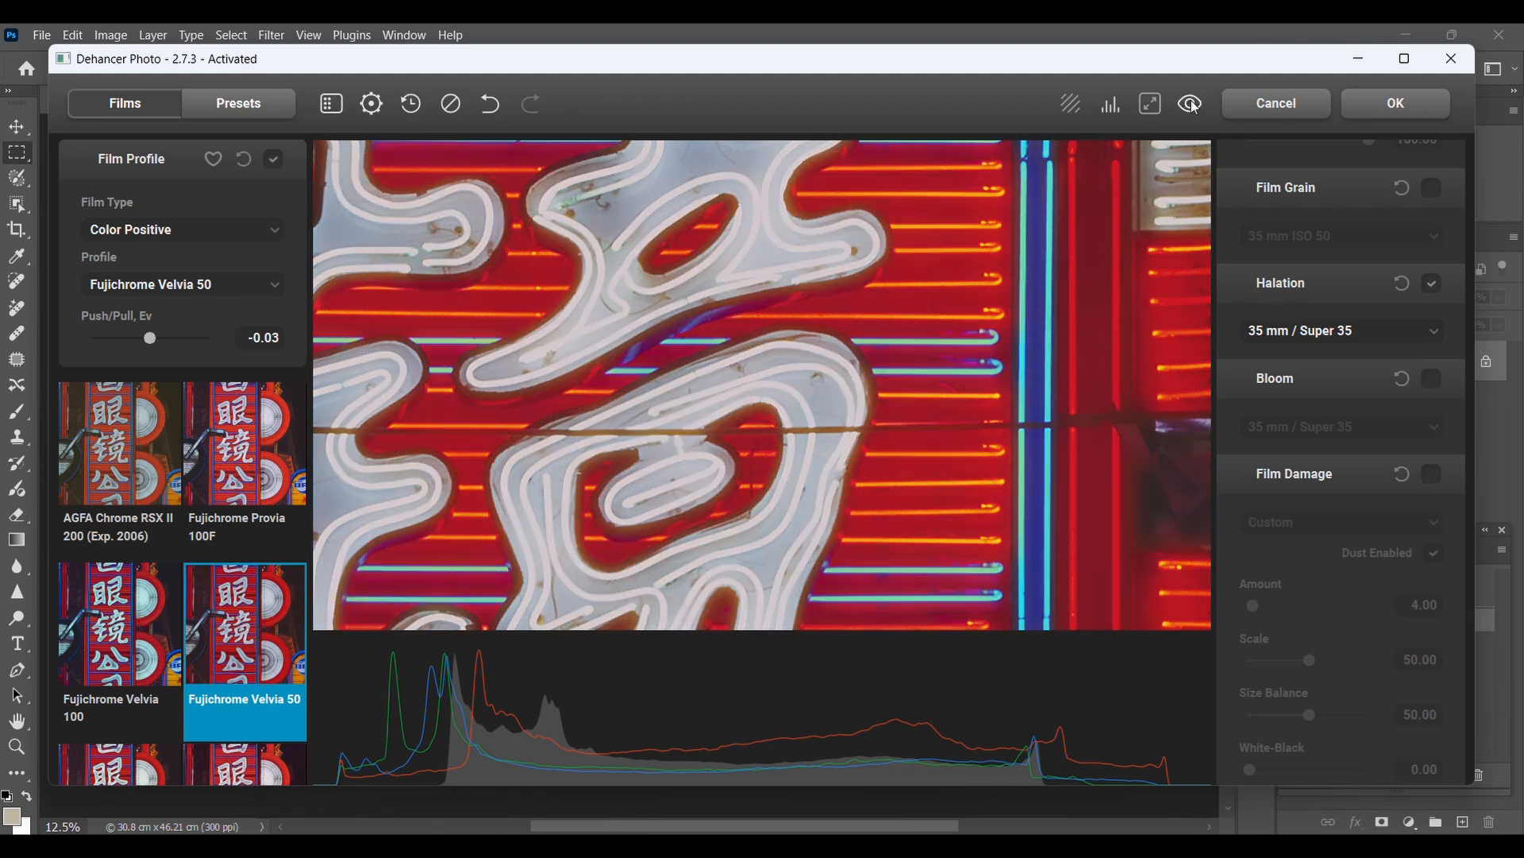
# Step: Turn off Halation and turn on Bloom for the neon sign photo
pyautogui.click(1437, 282)
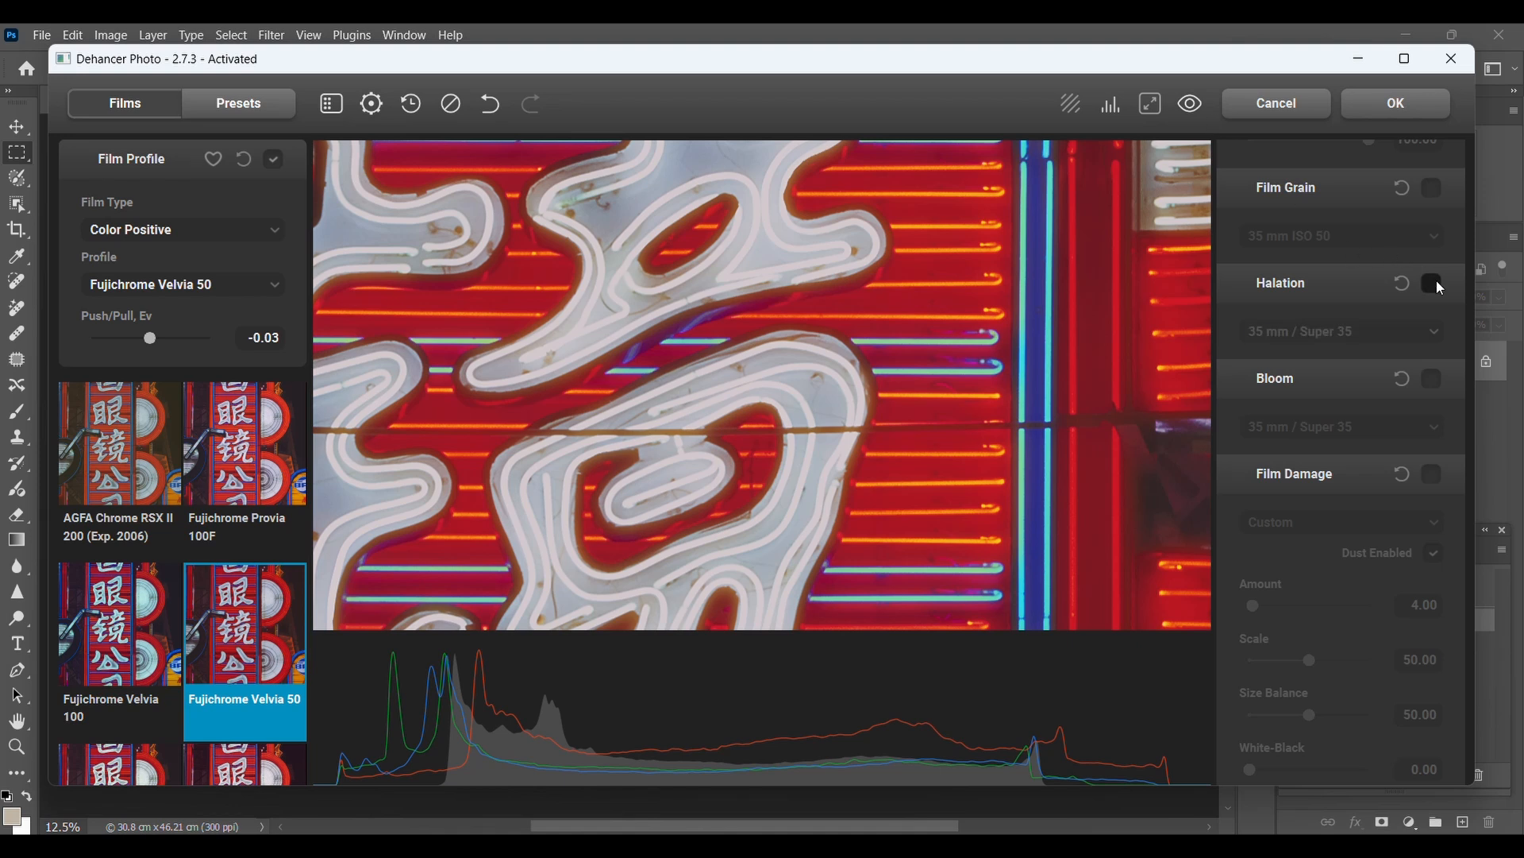
pyautogui.click(1433, 381)
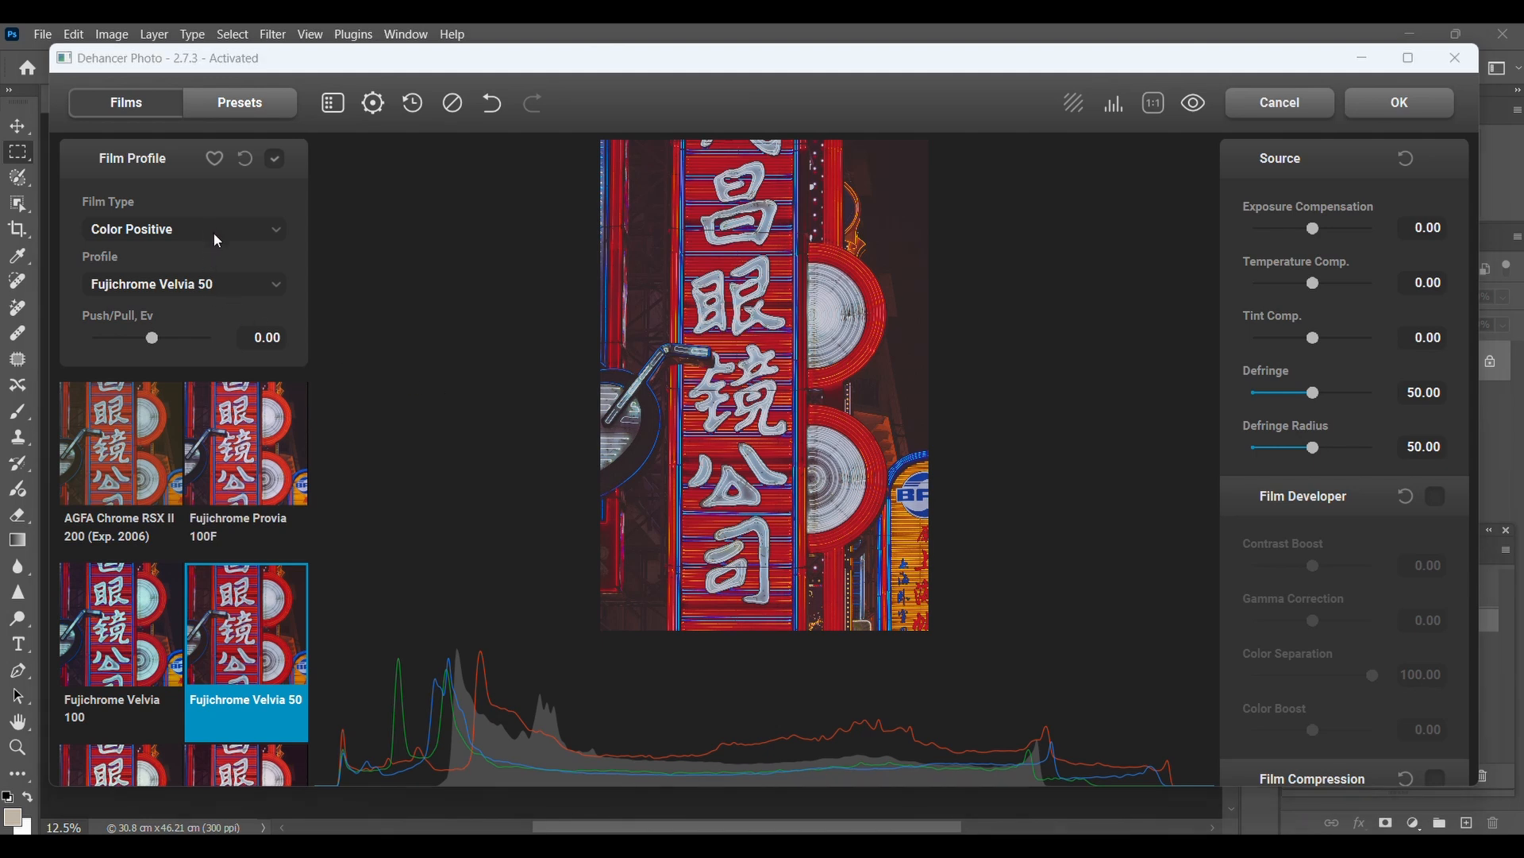
# Step: Set the neon sign photo's film type to Black & White and try the Fujifilm Neopan Acros 100 profile
pyautogui.click(273, 231)
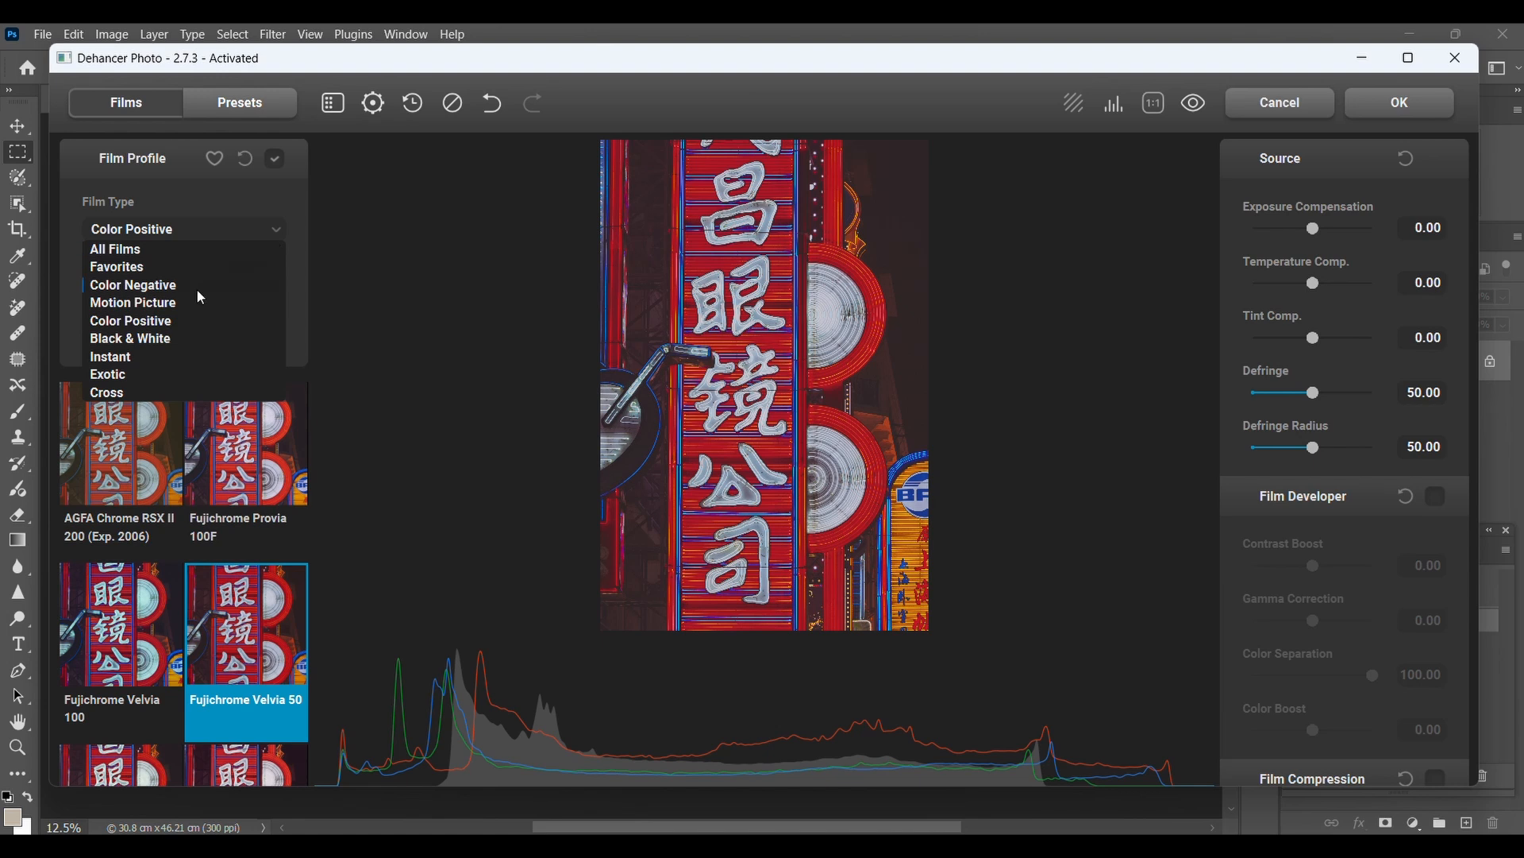
pyautogui.click(149, 340)
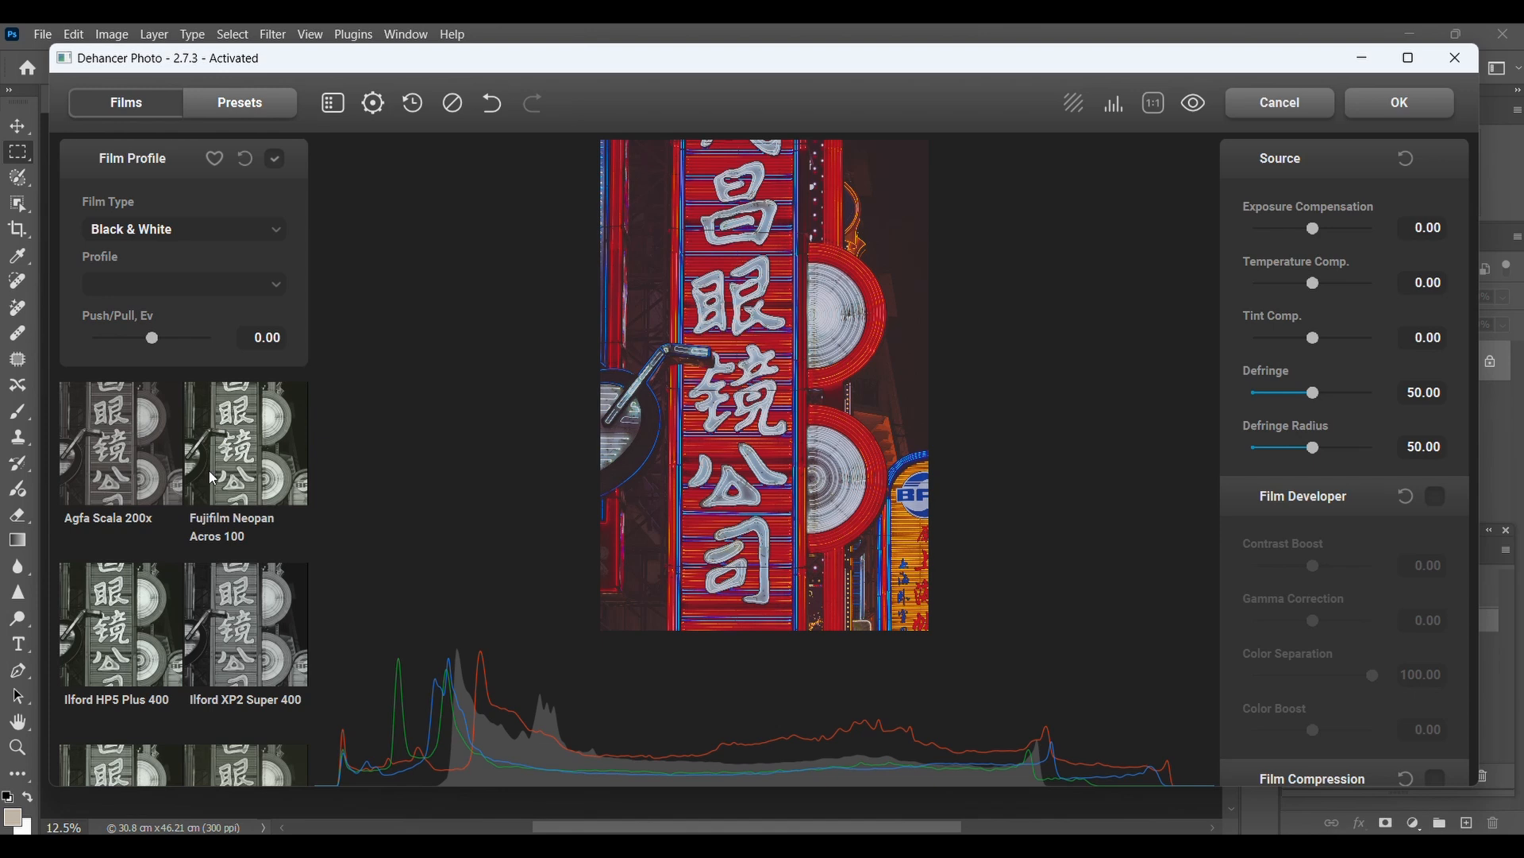
pyautogui.scroll(-1, 215, 484)
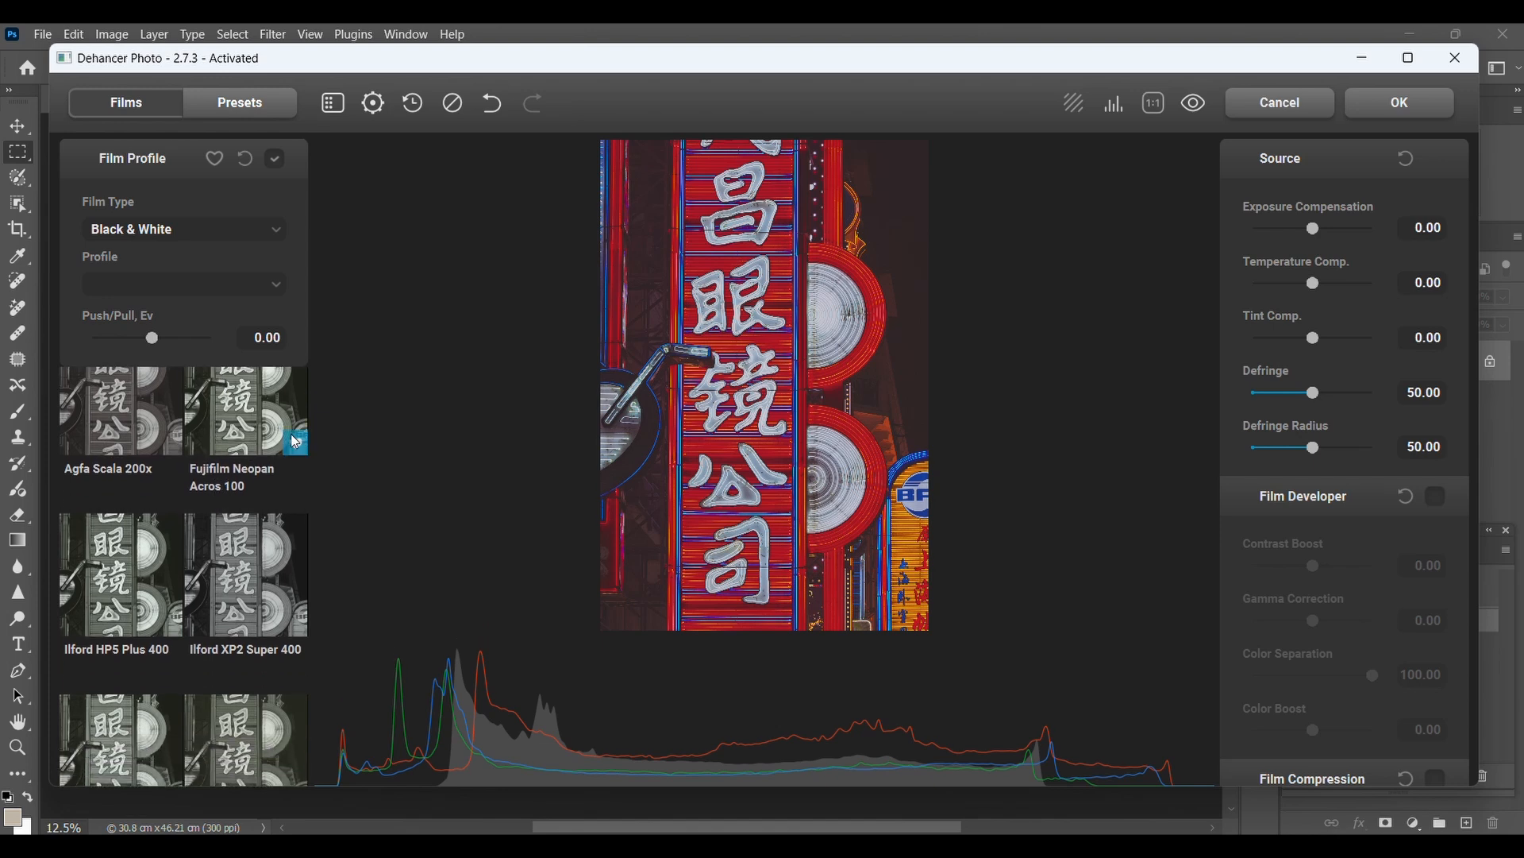
pyautogui.click(227, 411)
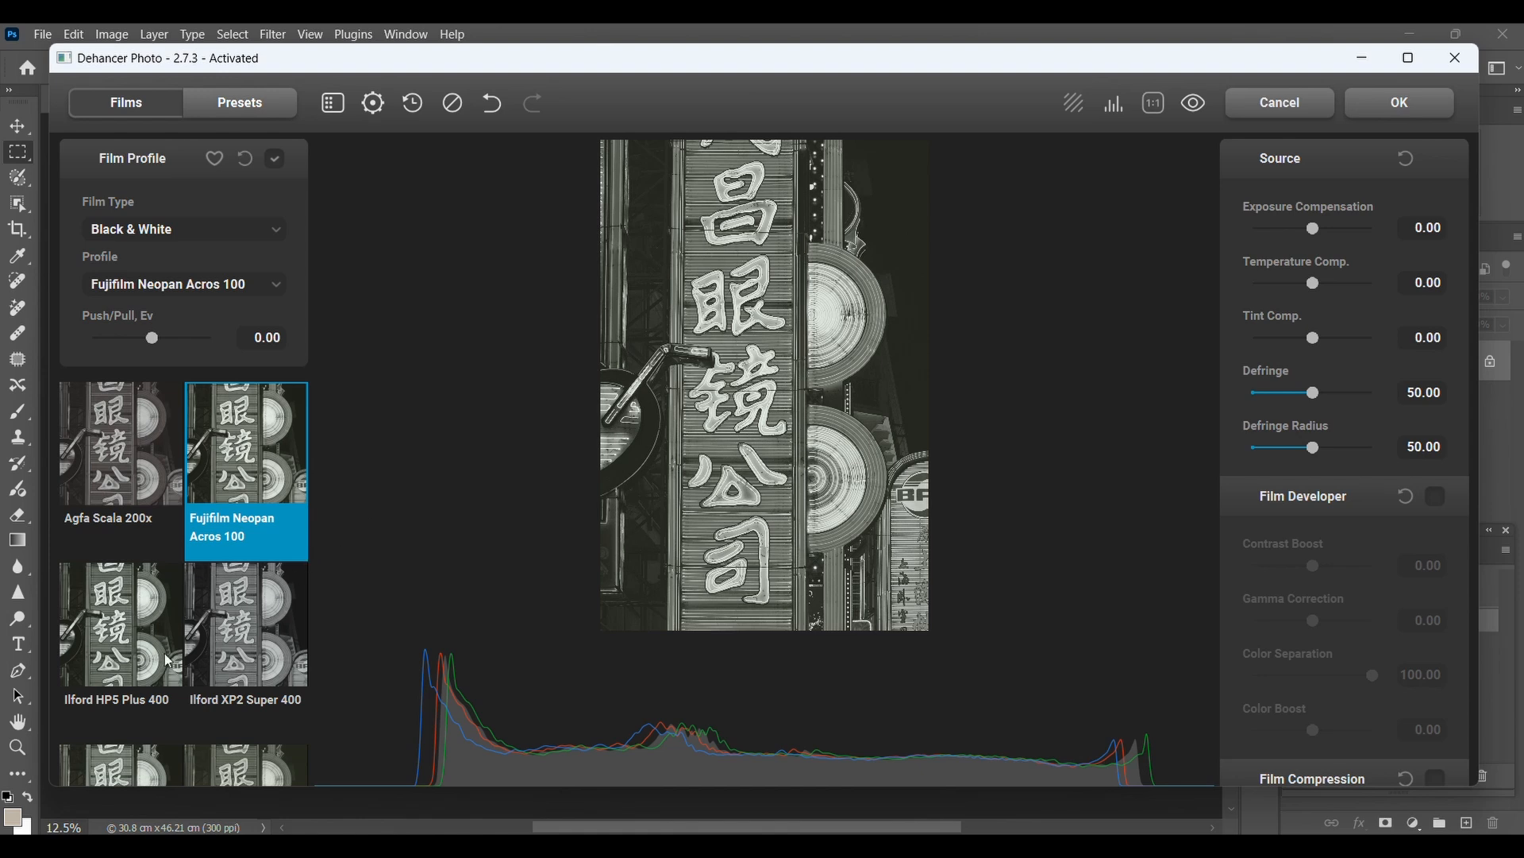
# Step: Compare the Ilford HP5 Plus 400 profile with Fujifilm Neopan Acros 100 on the neon sign photo
pyautogui.click(97, 662)
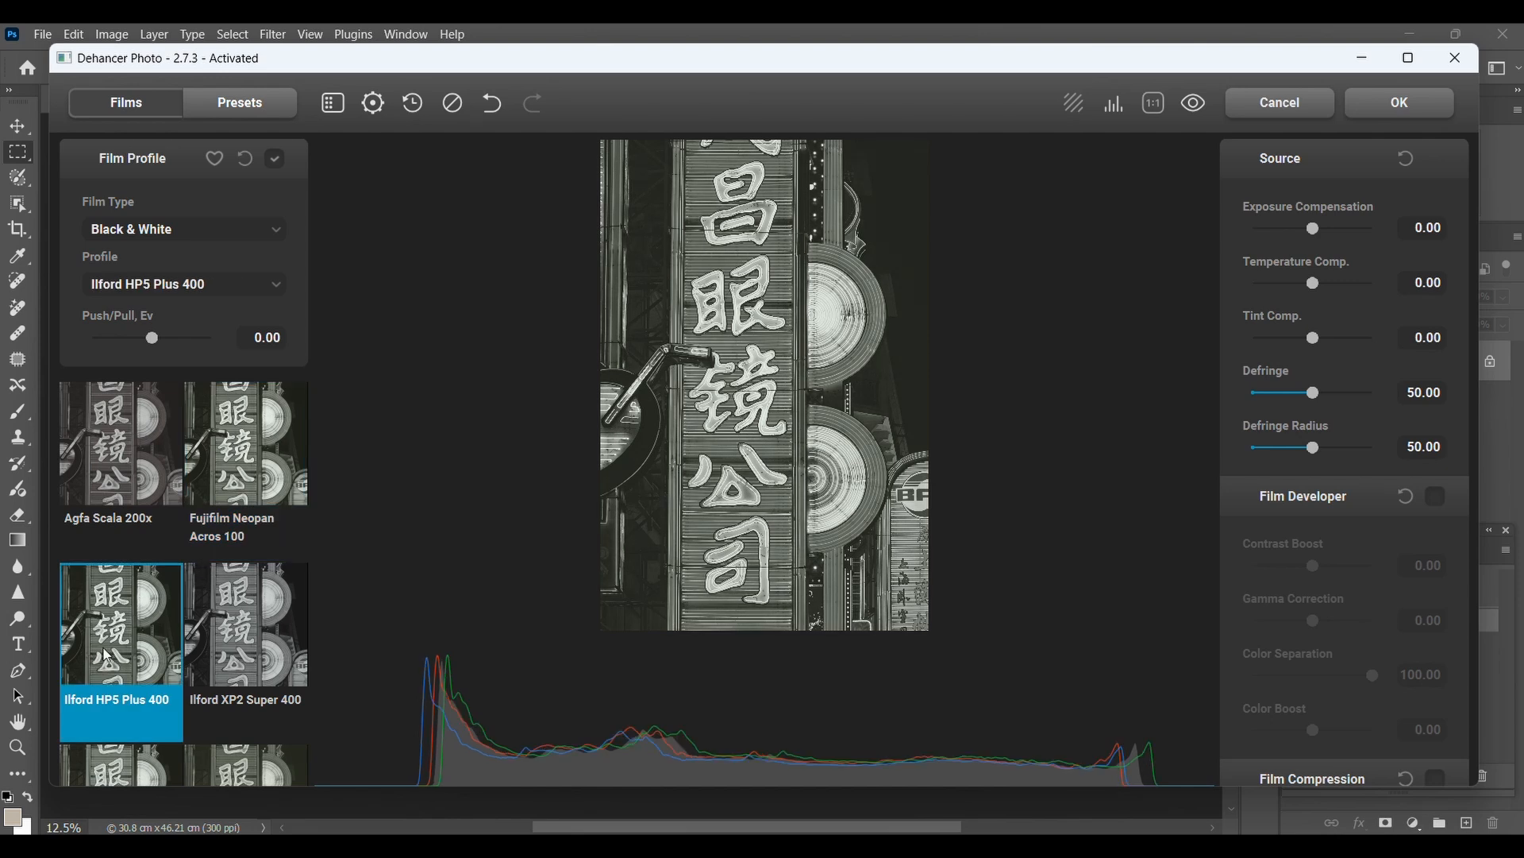
pyautogui.click(235, 449)
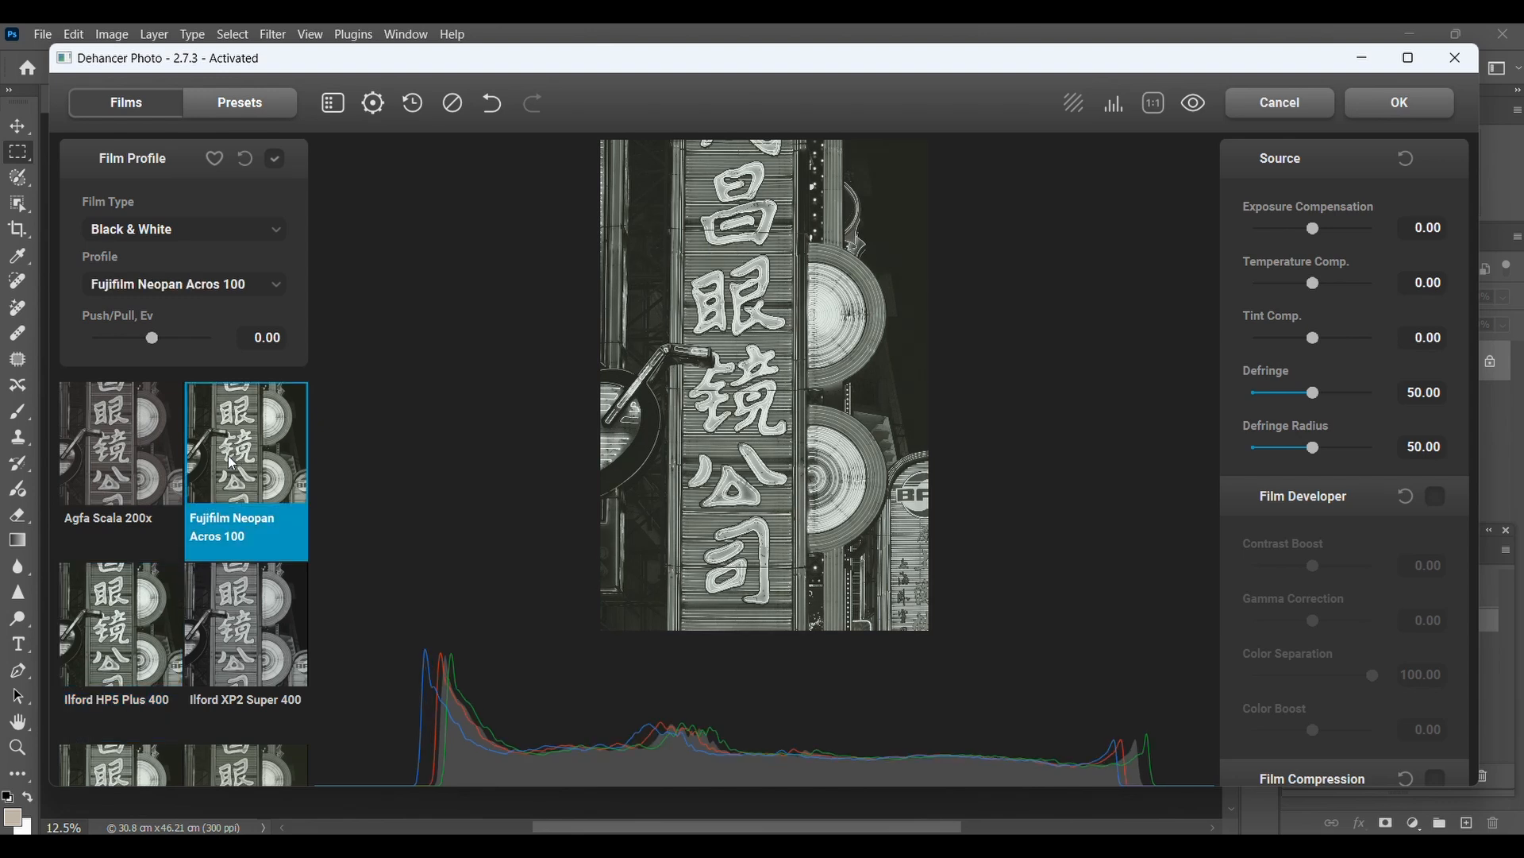
pyautogui.click(127, 607)
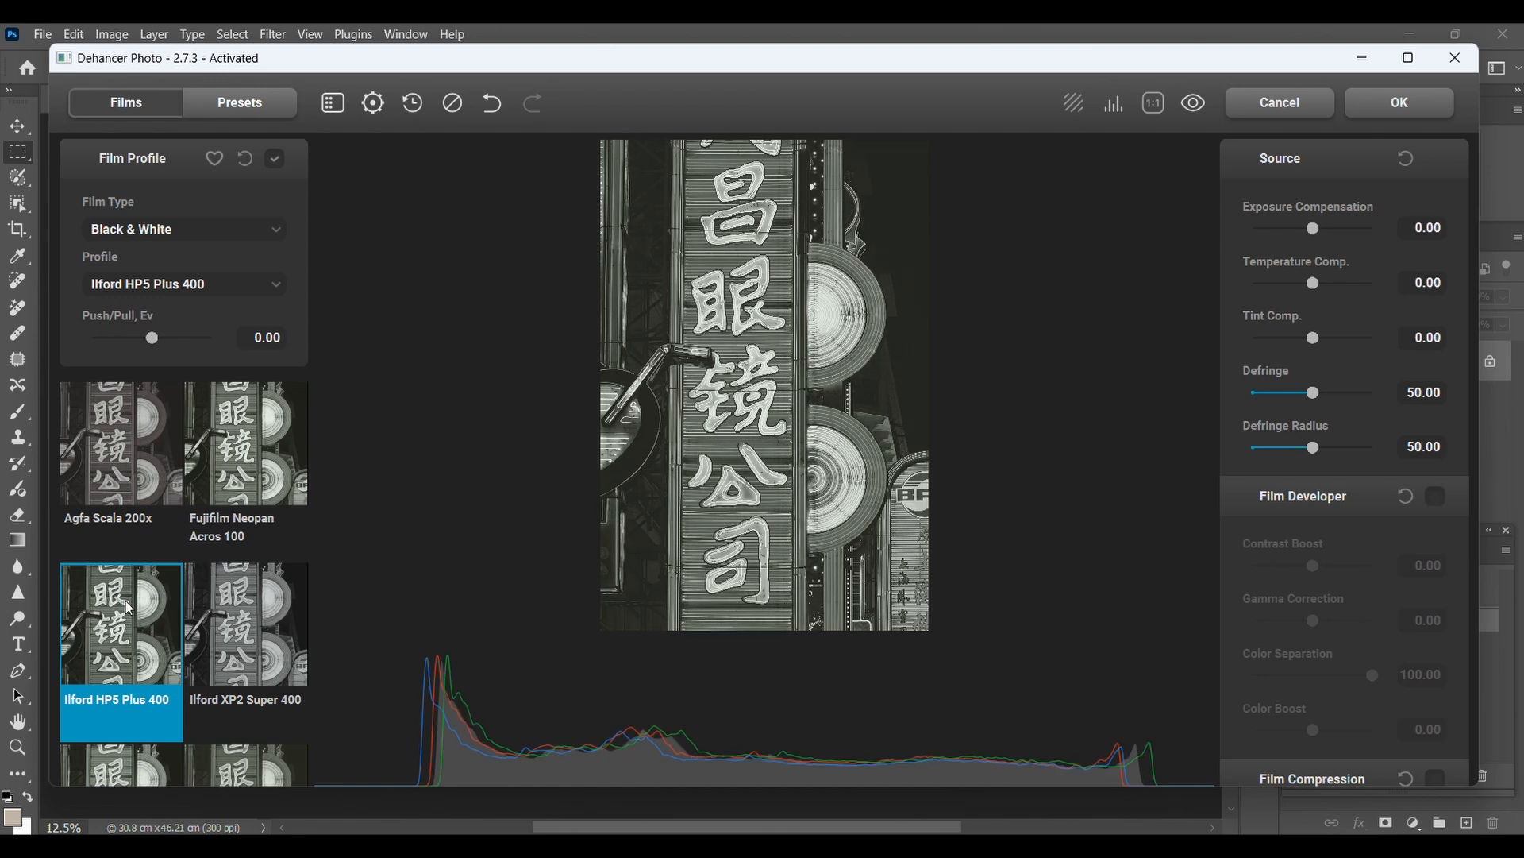
# Step: Compare the Kodak Eastman Double-X 5222 and Kodak Plus-X Pan 125 (Exp. 1979) profiles on the neon sign photo
pyautogui.scroll(-2, 127, 608)
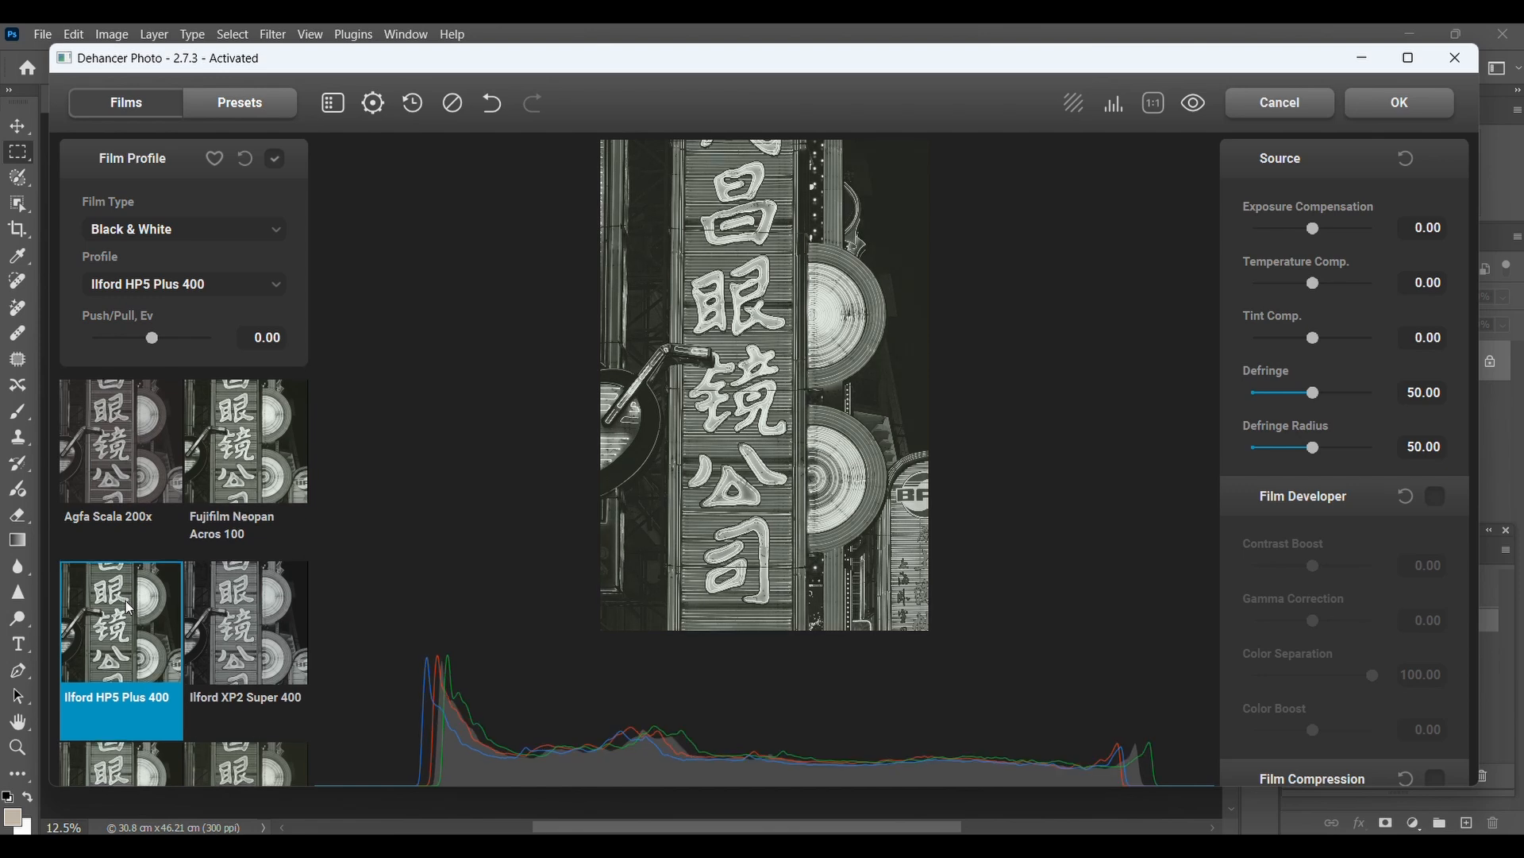
pyautogui.scroll(-1, 125, 601)
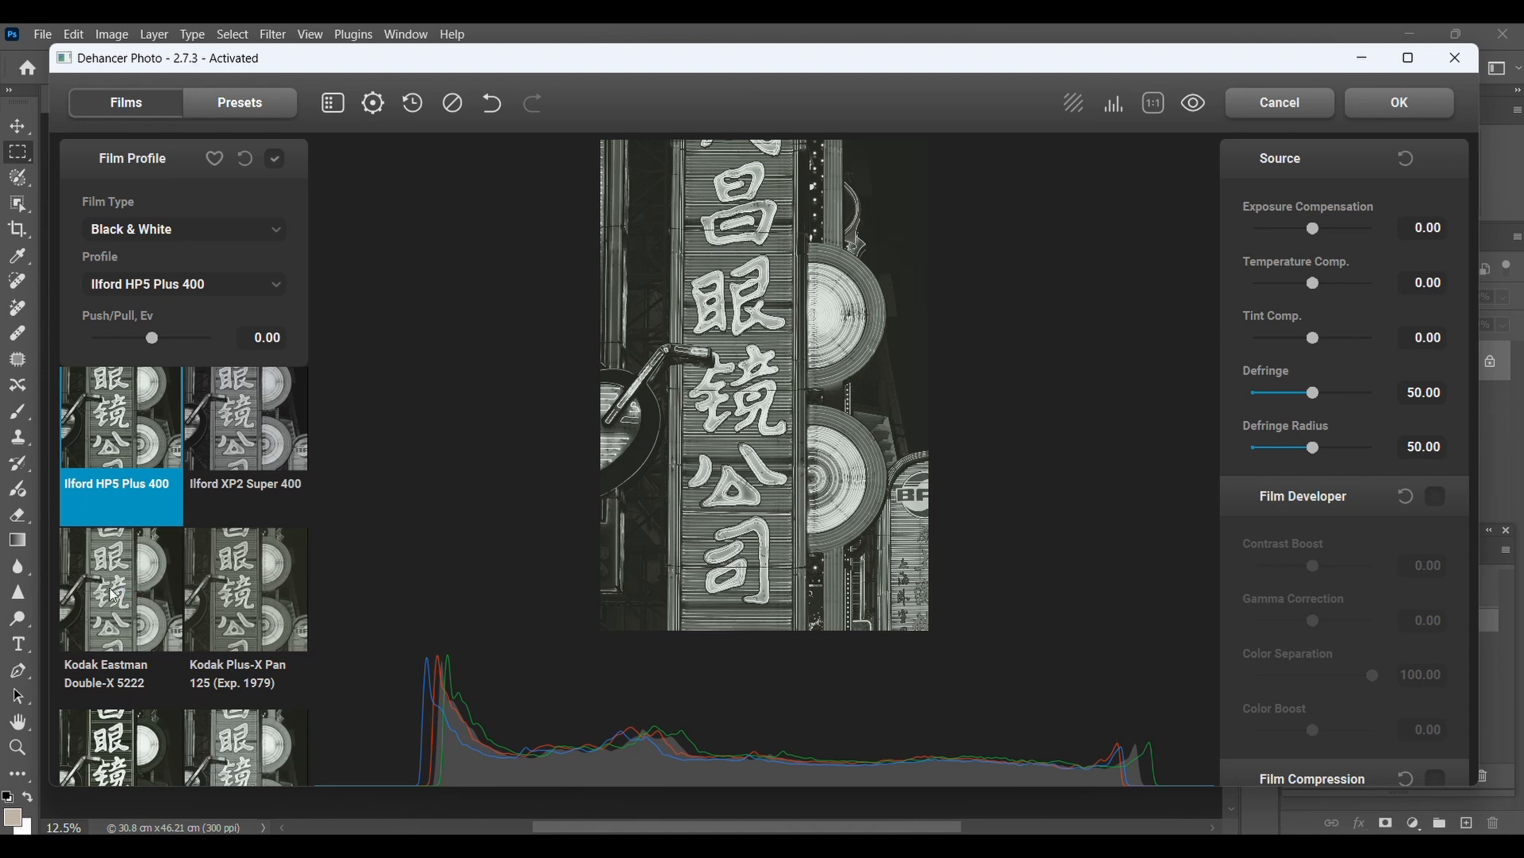
pyautogui.click(113, 596)
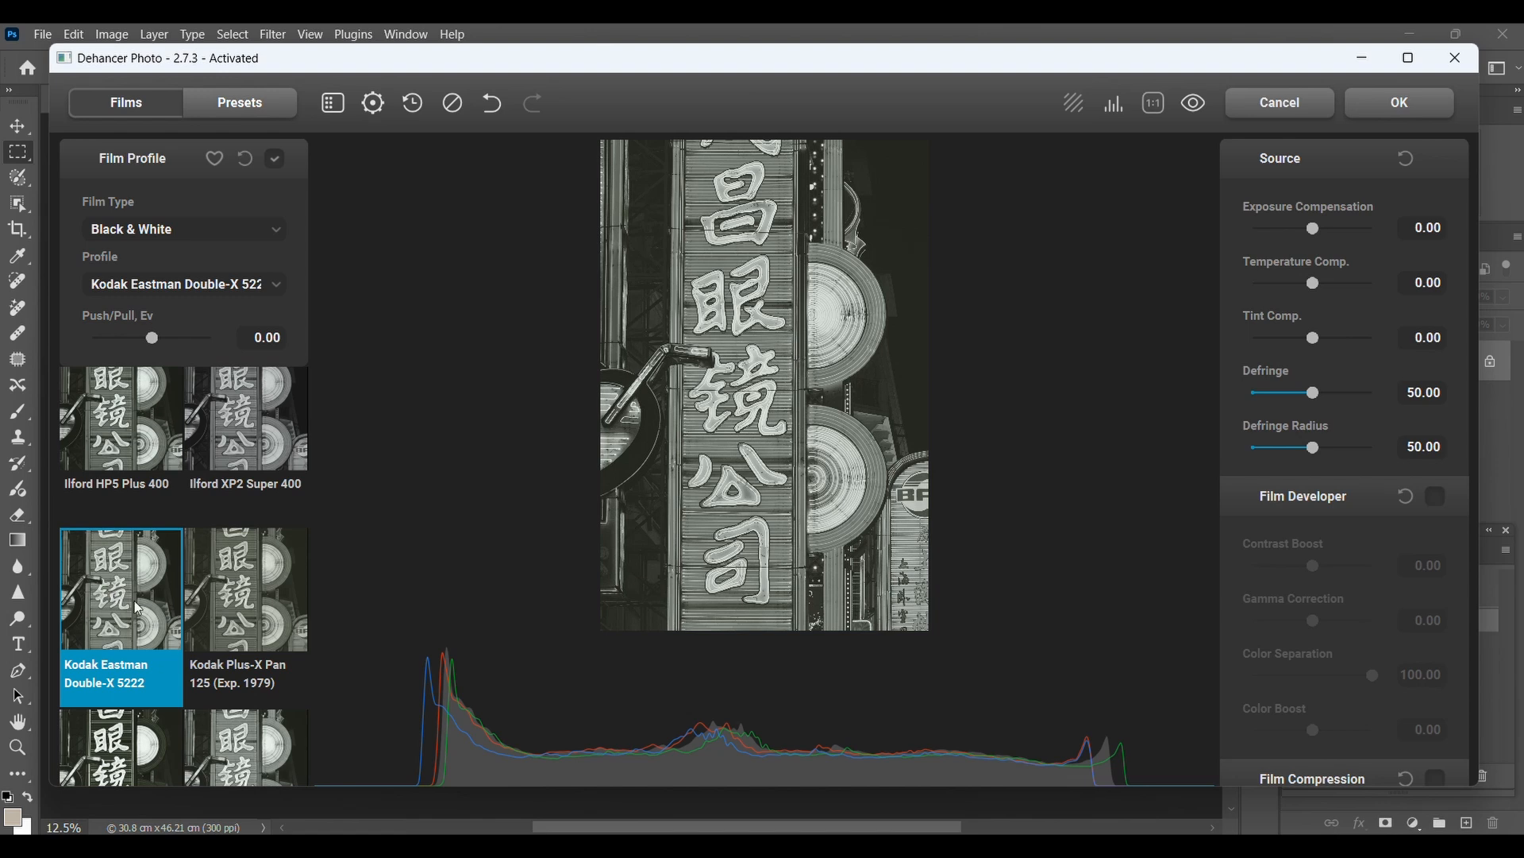
pyautogui.click(246, 616)
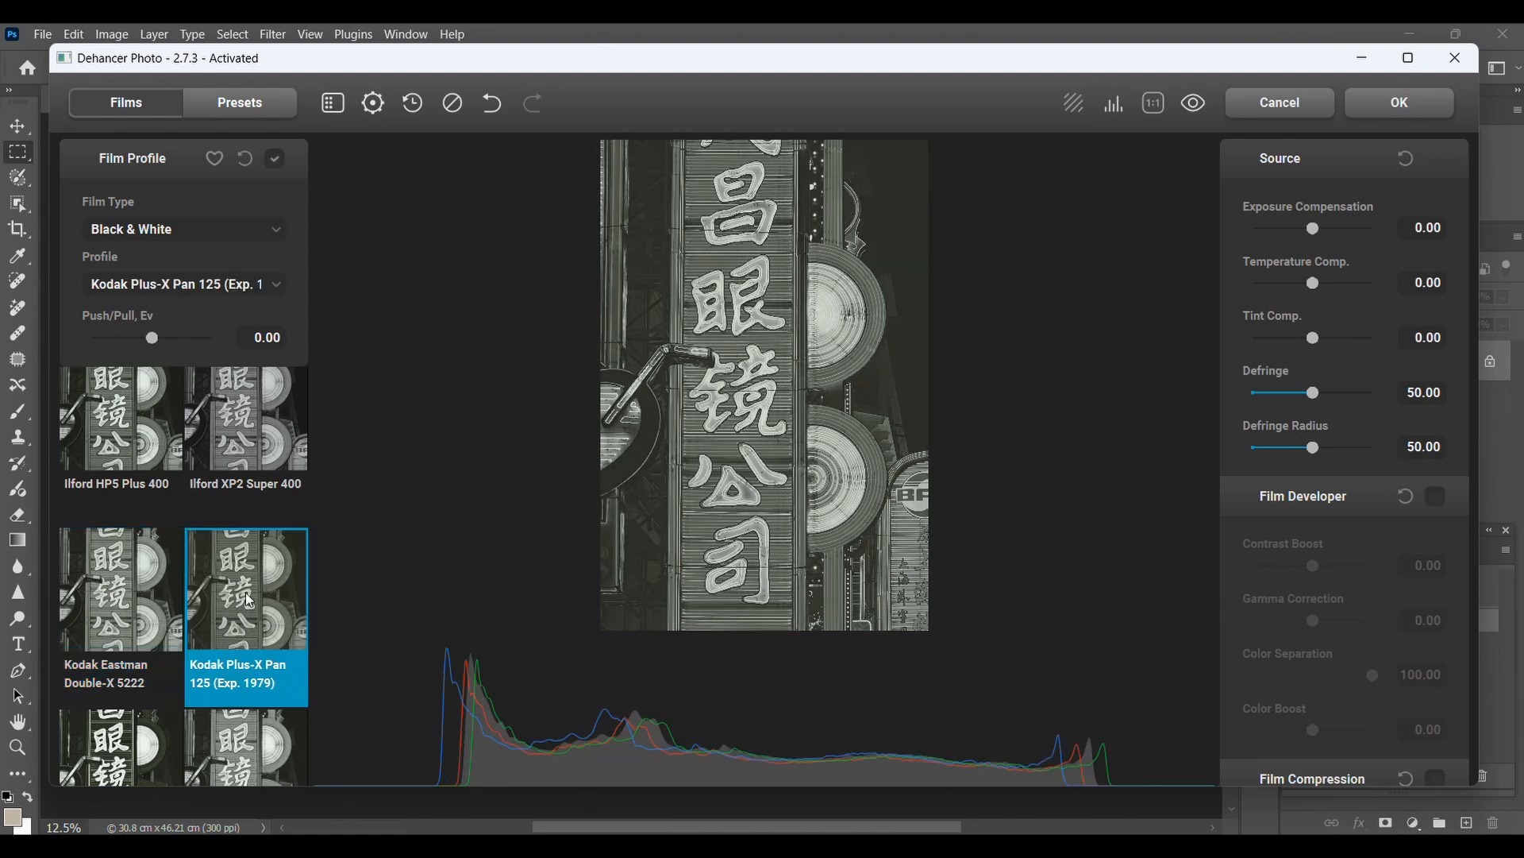
pyautogui.click(121, 574)
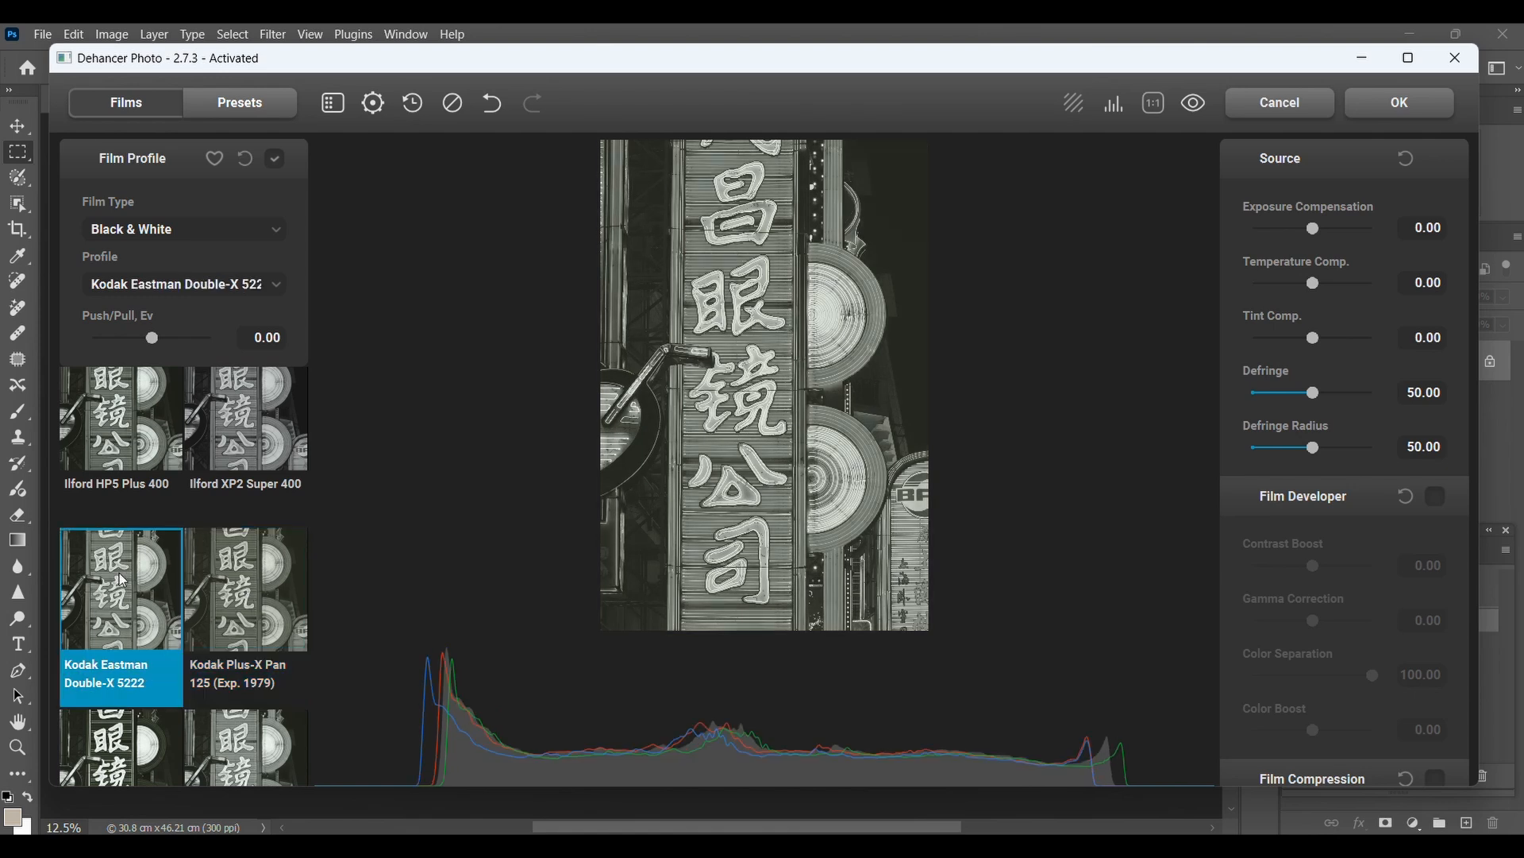
pyautogui.click(231, 580)
# Step: Try the Rollei Ortho 25 profile on the neon sign photo and compare it with Kodak Eastman Double-X 5222
pyautogui.scroll(-2, 232, 582)
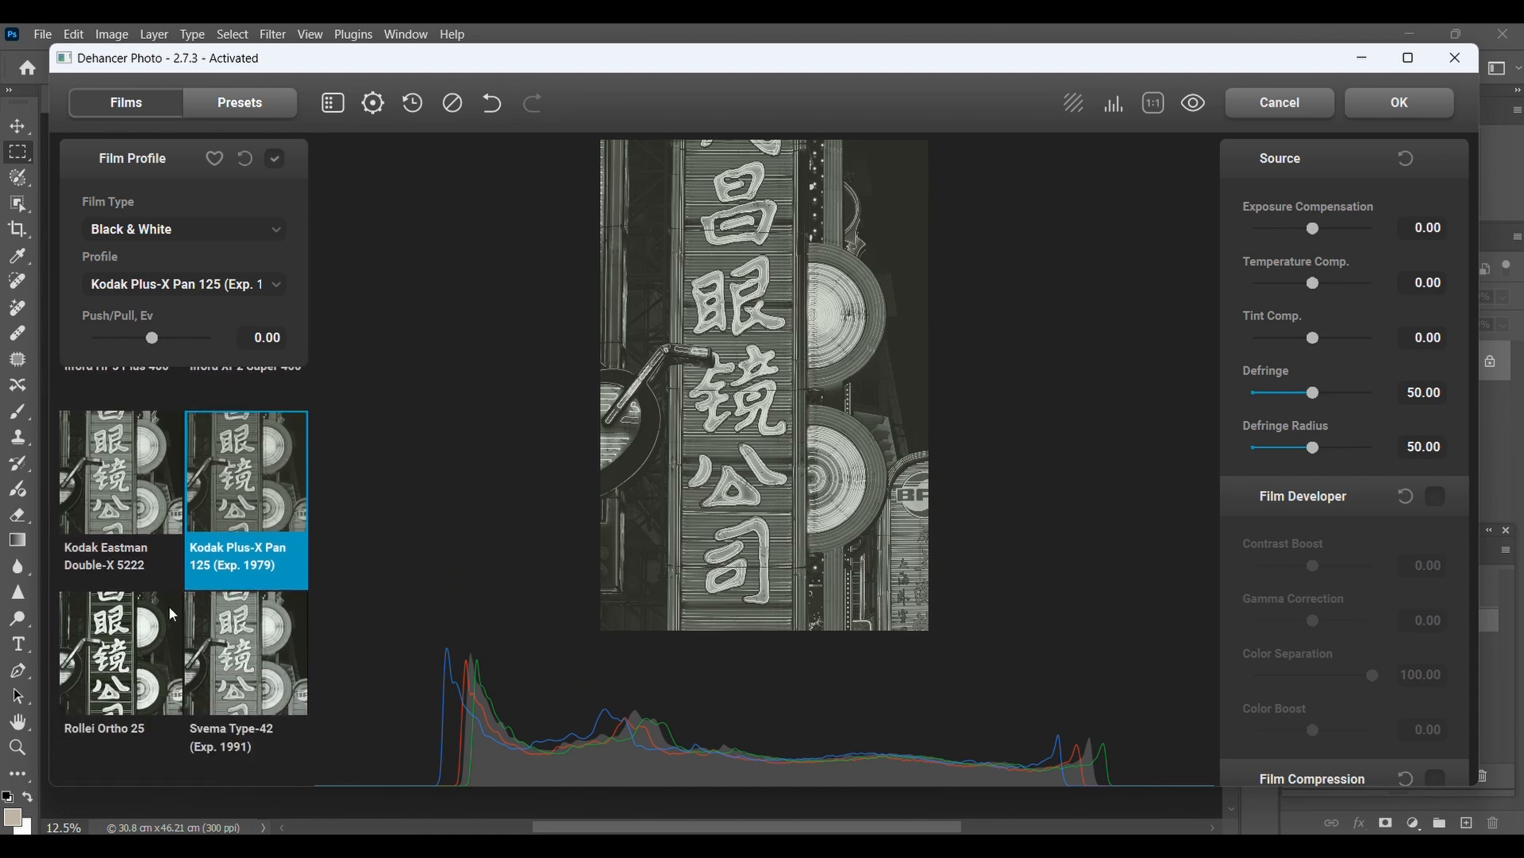
pyautogui.click(100, 659)
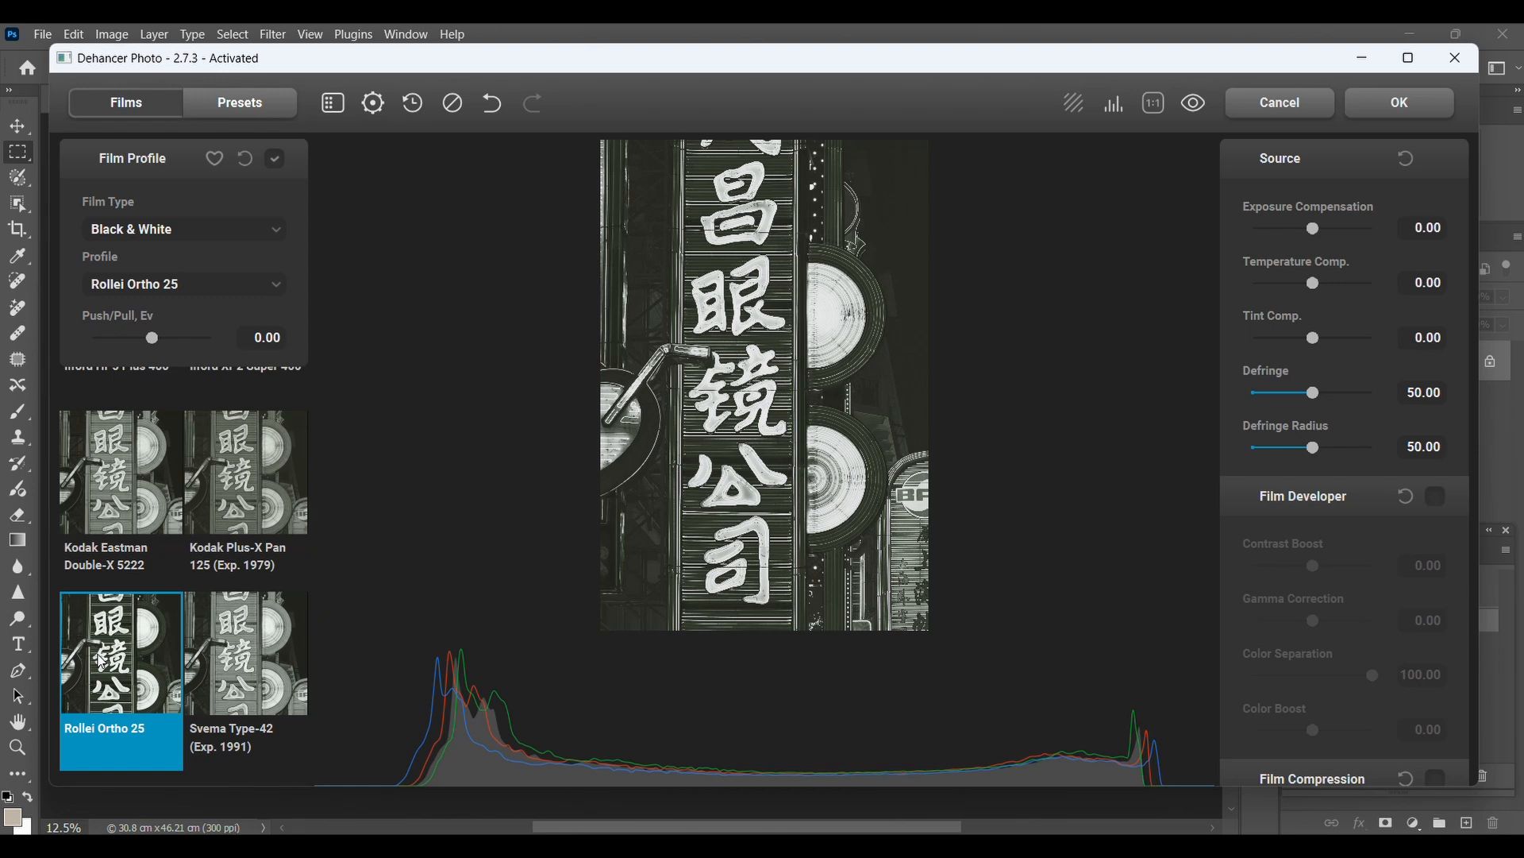
pyautogui.click(116, 493)
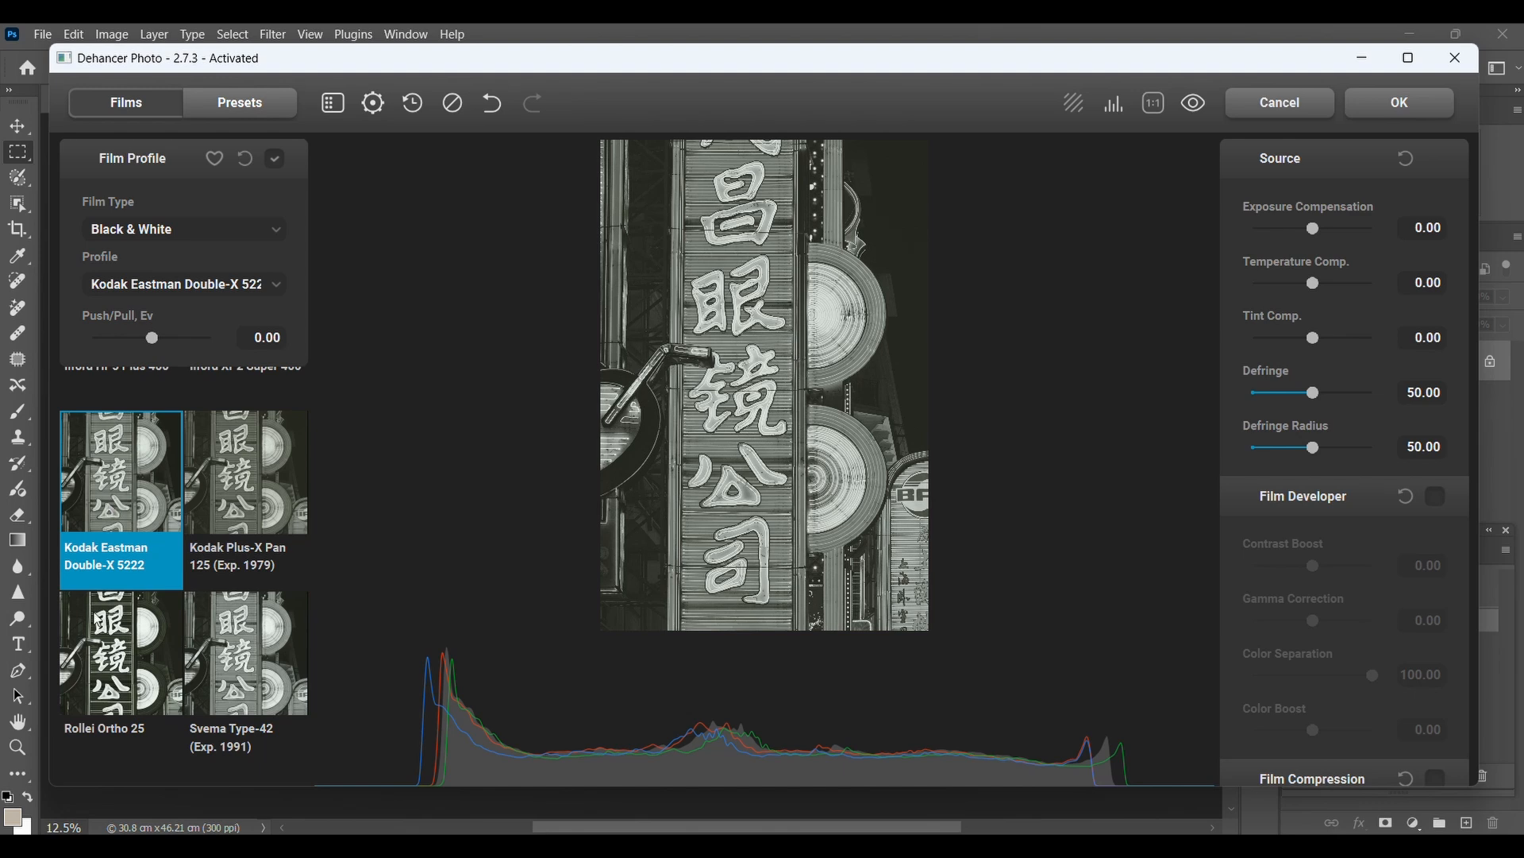
pyautogui.click(119, 651)
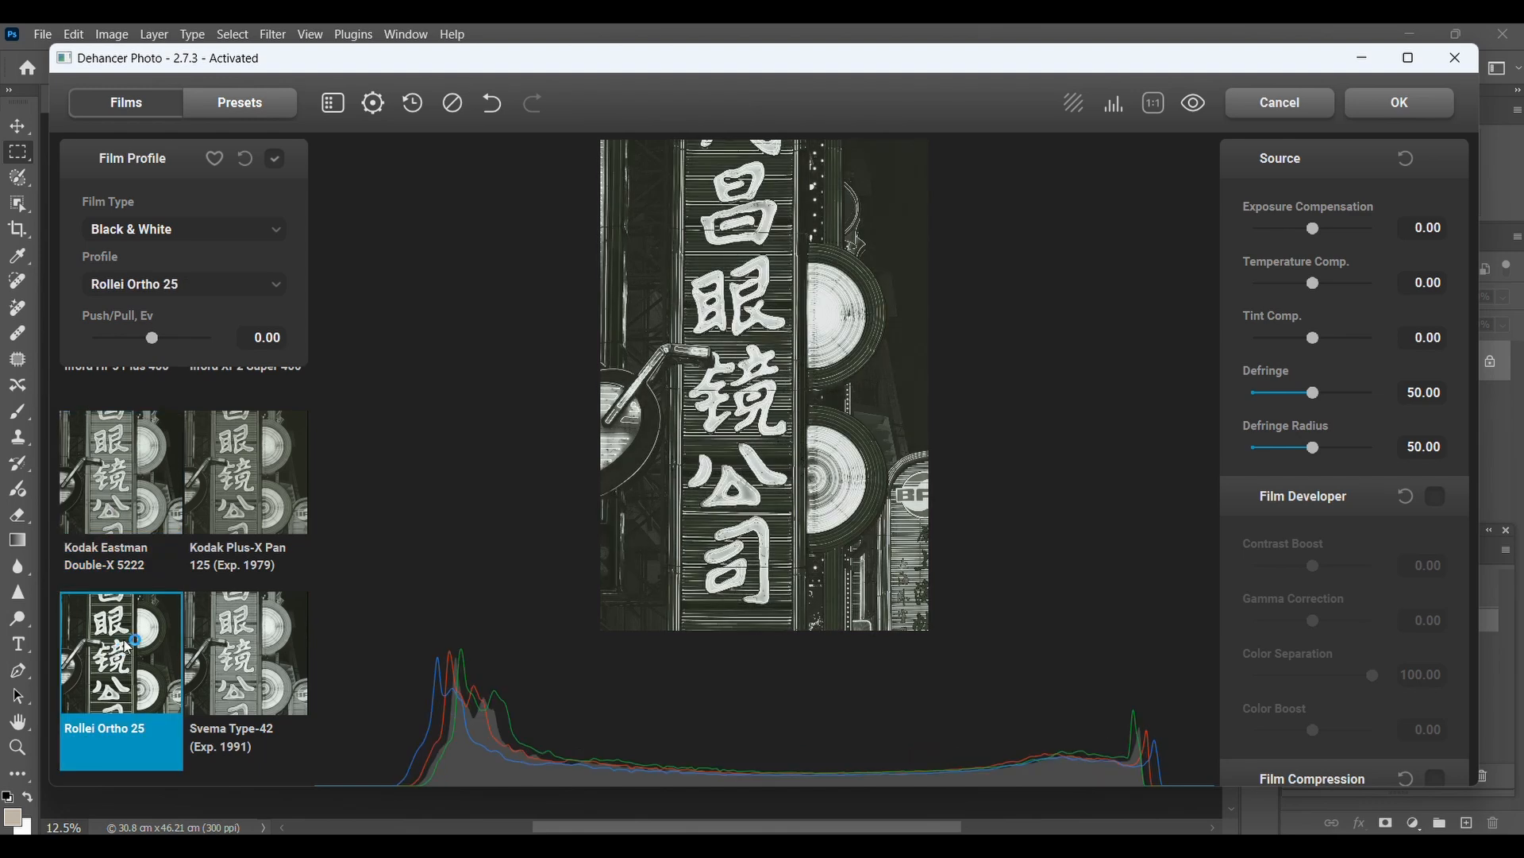
# Step: Set the neon sign photo's film profile back to Ilford HP5 Plus 400
pyautogui.scroll(2, 127, 643)
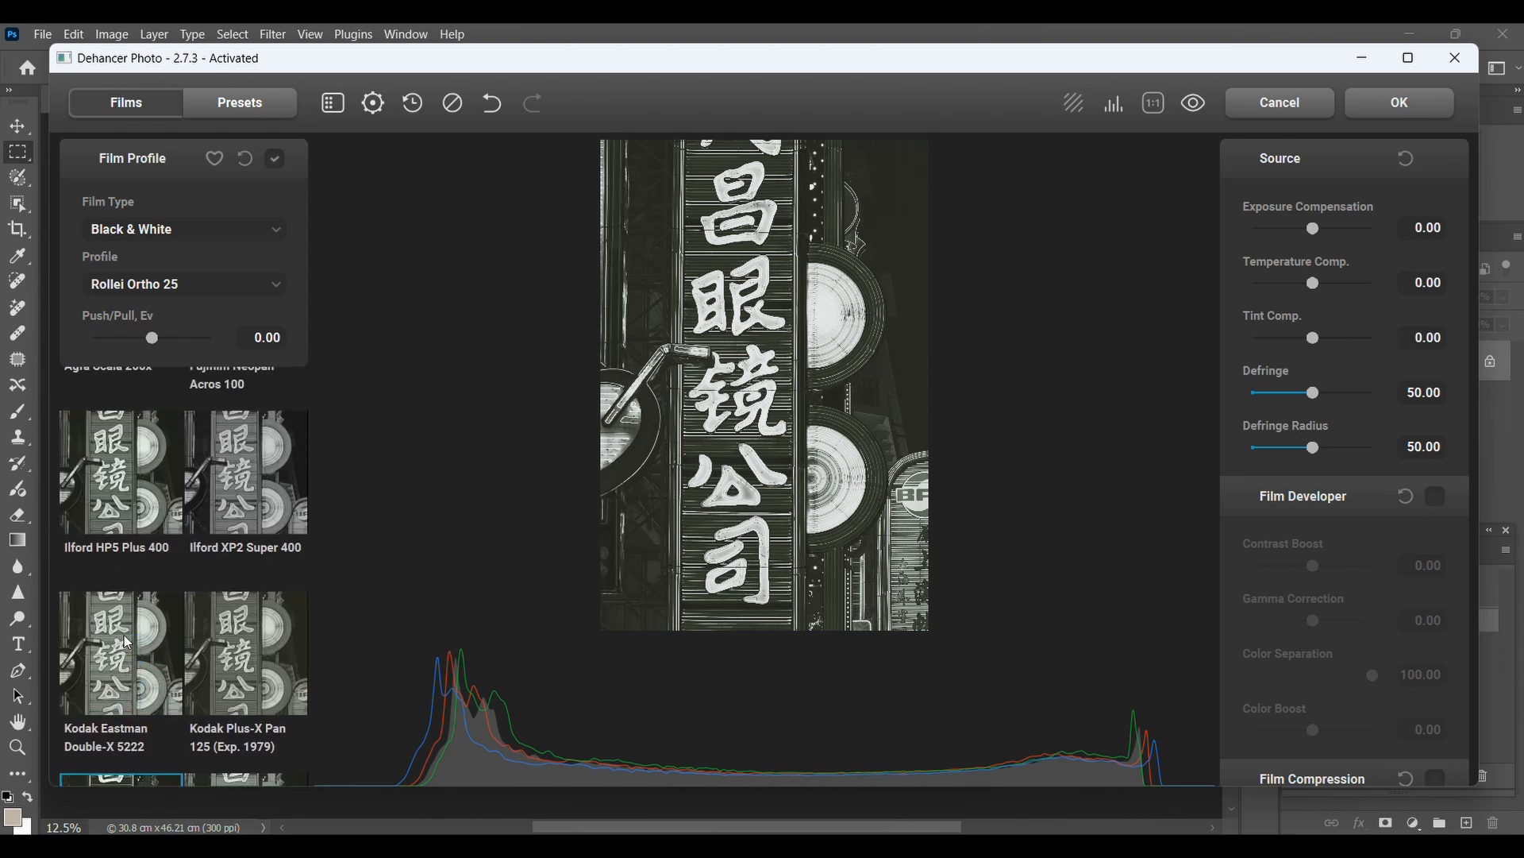
pyautogui.click(104, 493)
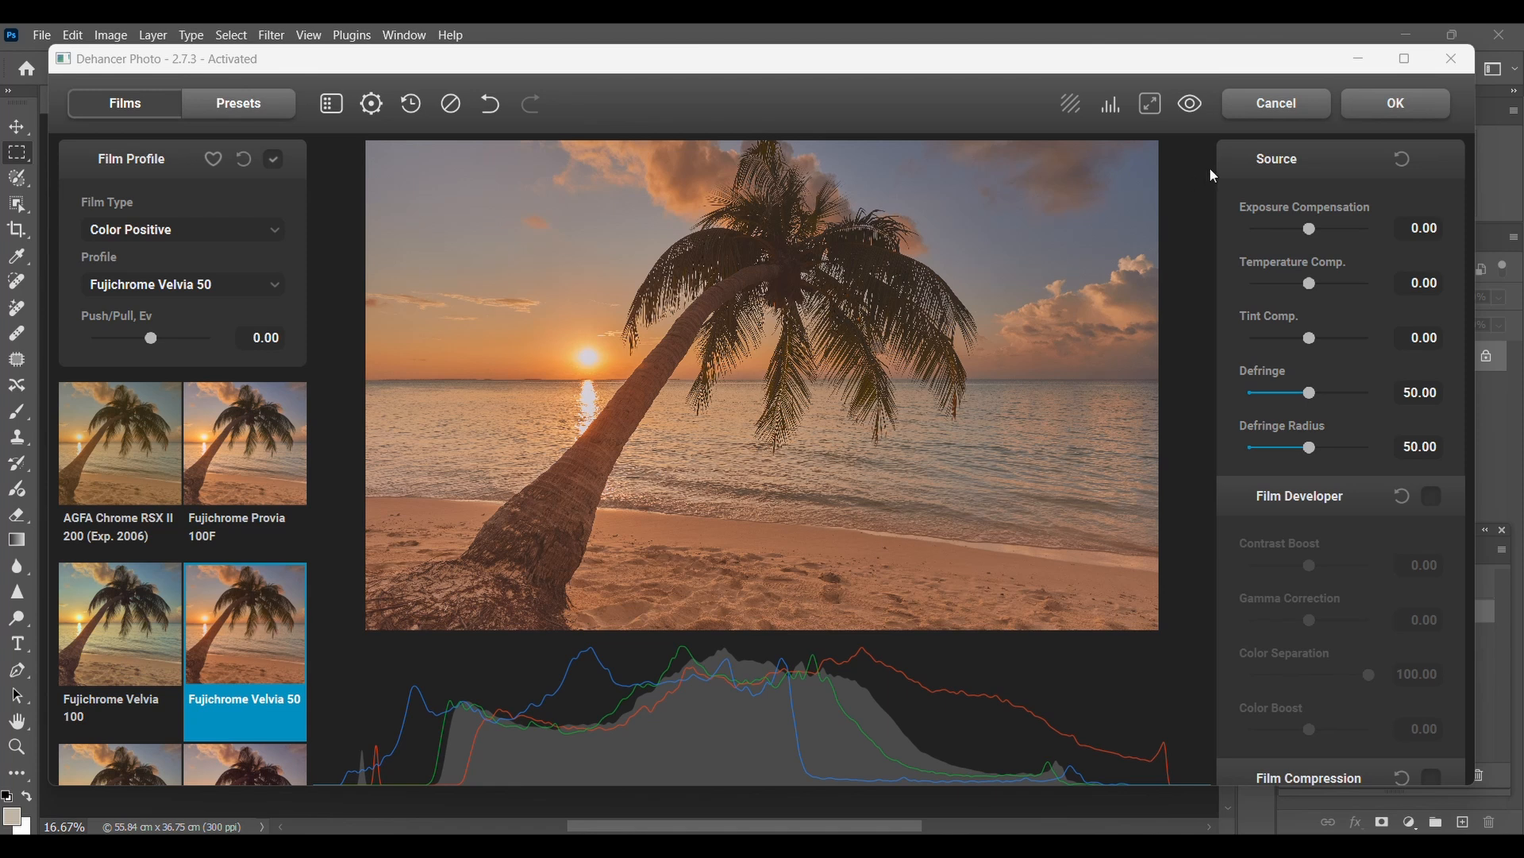
# Step: Compare the Fujichrome Velvia 50 look with the original palm sunset photo and apply the Dehancer filter
pyautogui.click(1197, 111)
pyautogui.click(1197, 111)
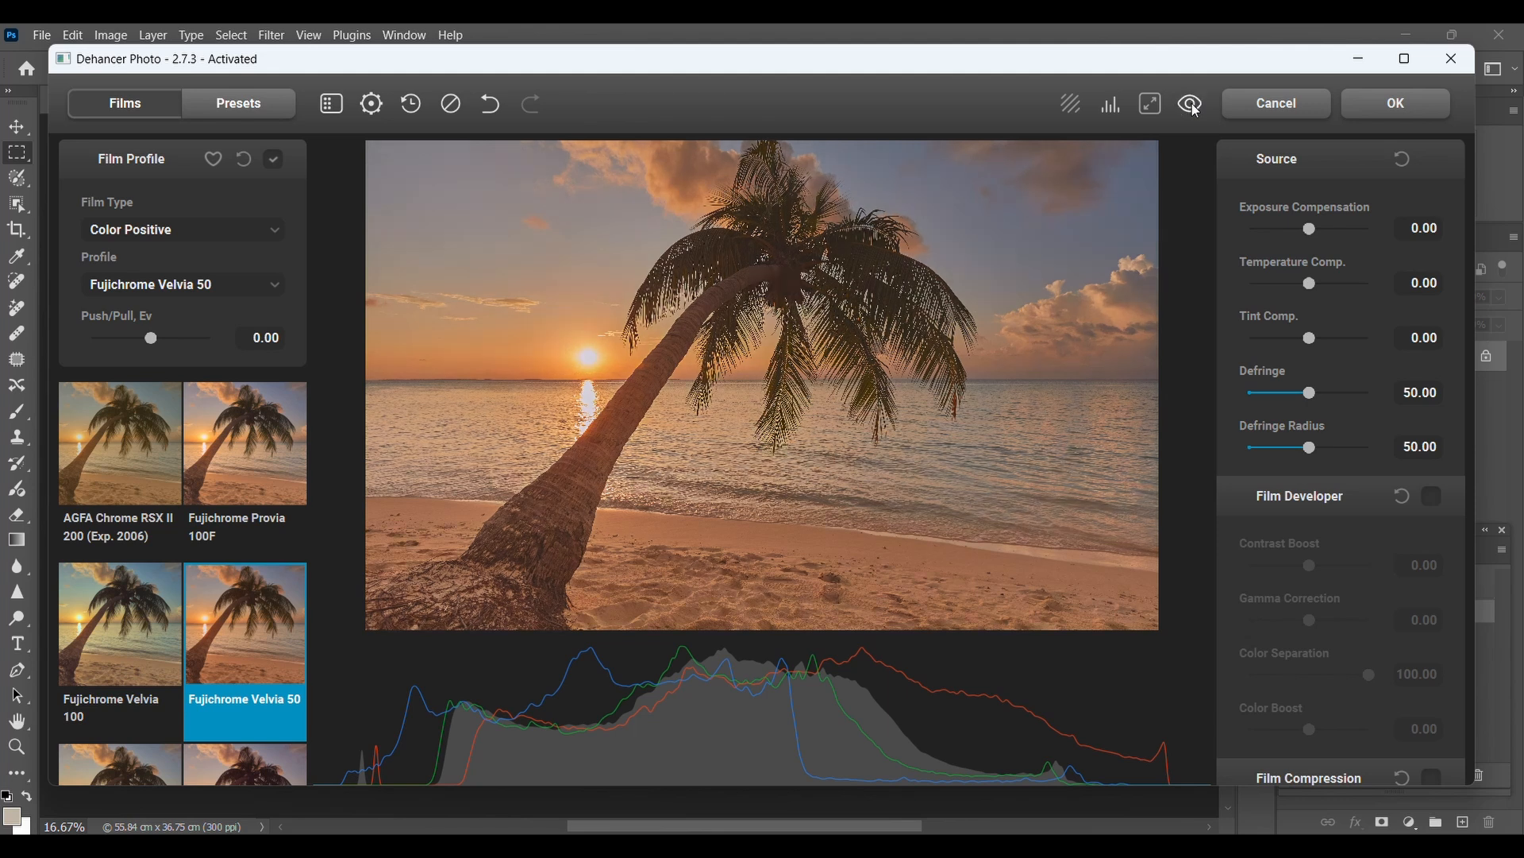
pyautogui.click(1410, 106)
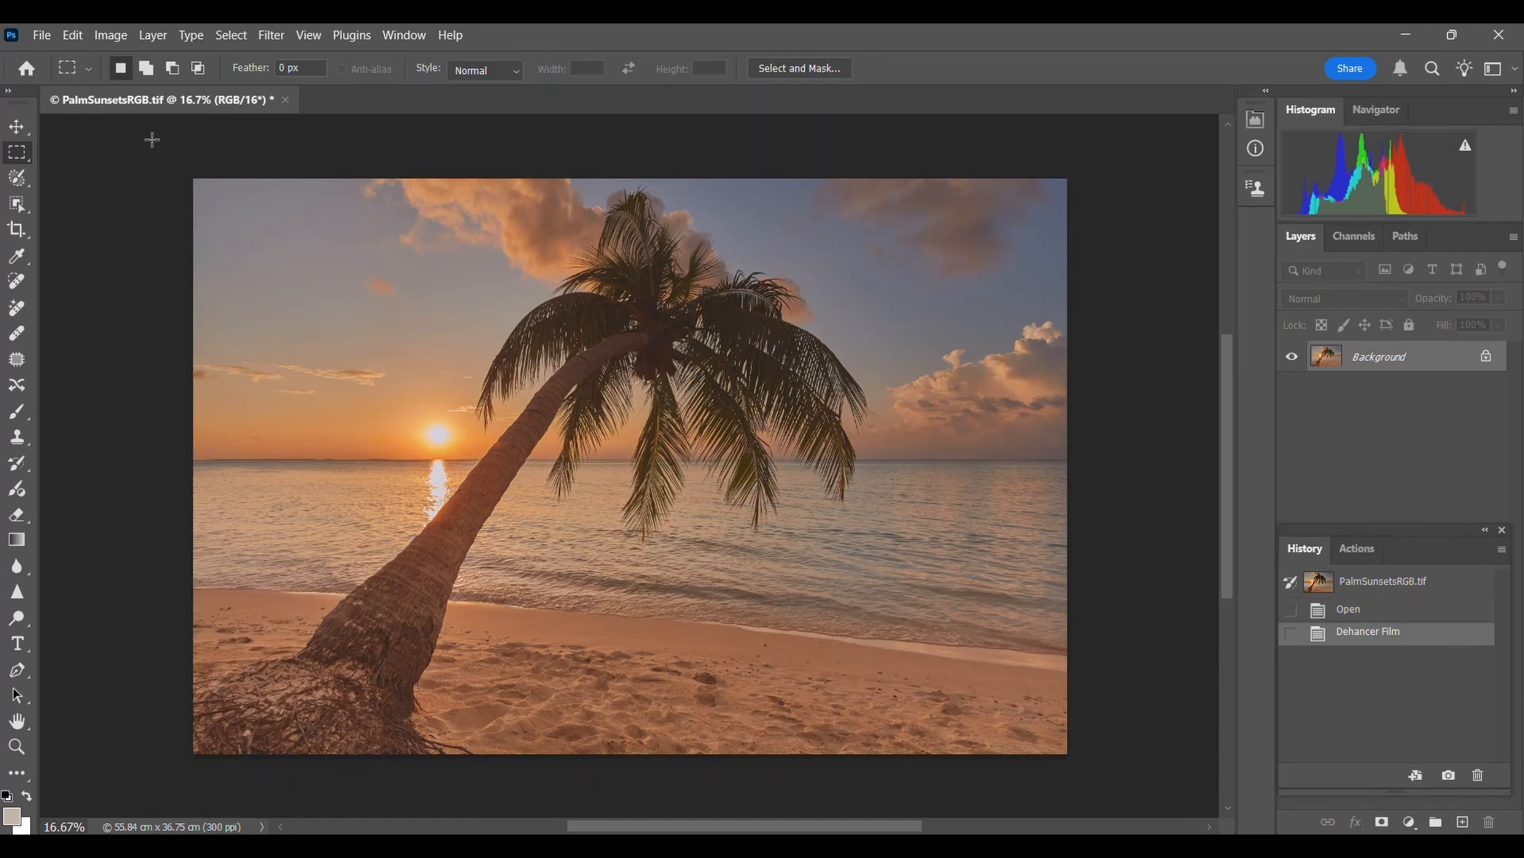
# Step: Save the filtered palm sunset photo as an uncompressed TIFF named PalmSunsetsRGBVelvia
pyautogui.click(43, 36)
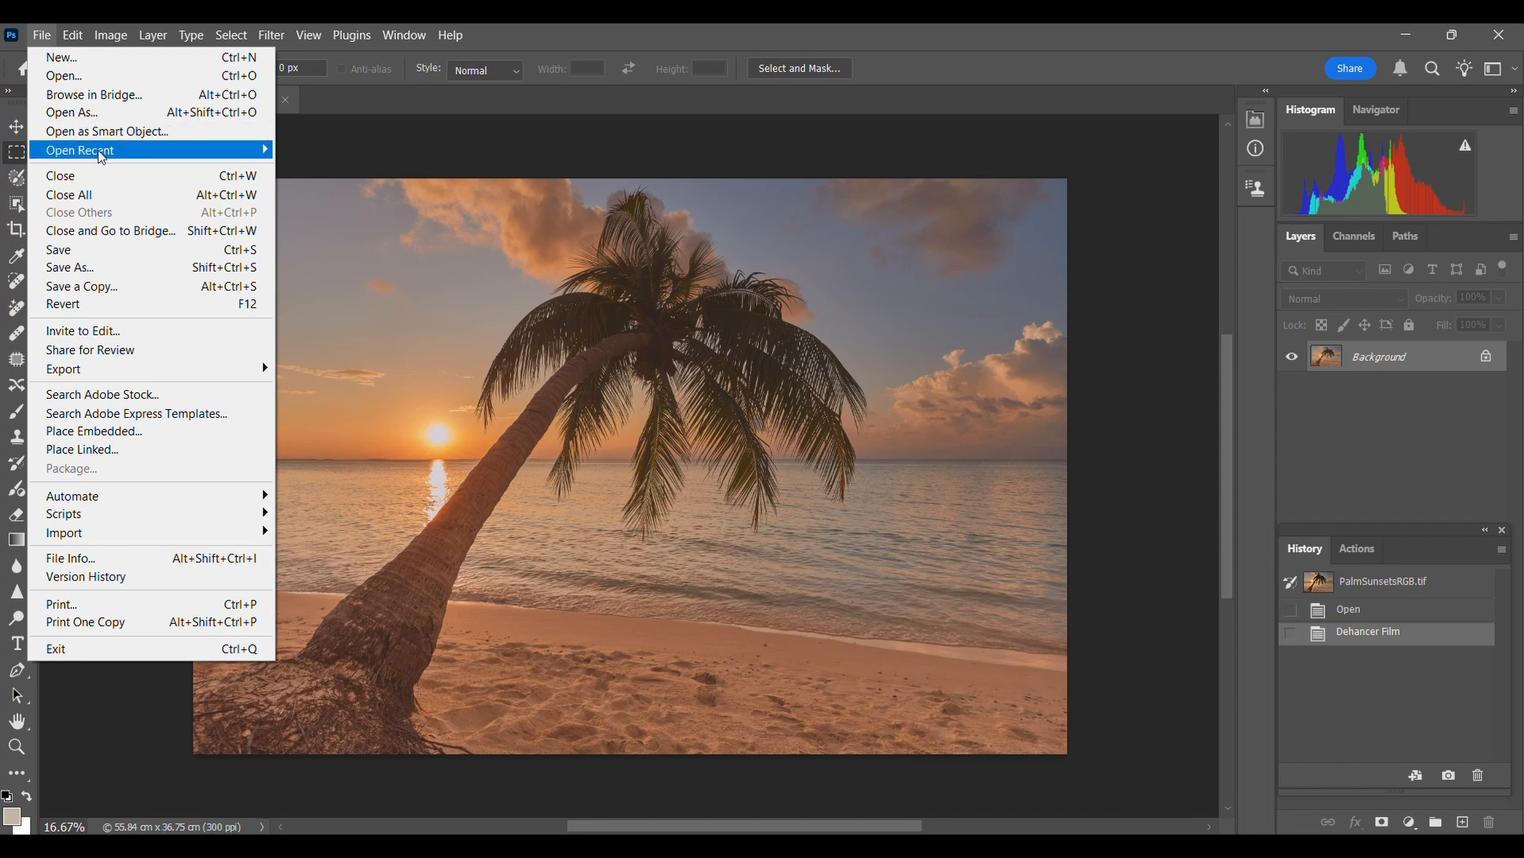
pyautogui.click(76, 270)
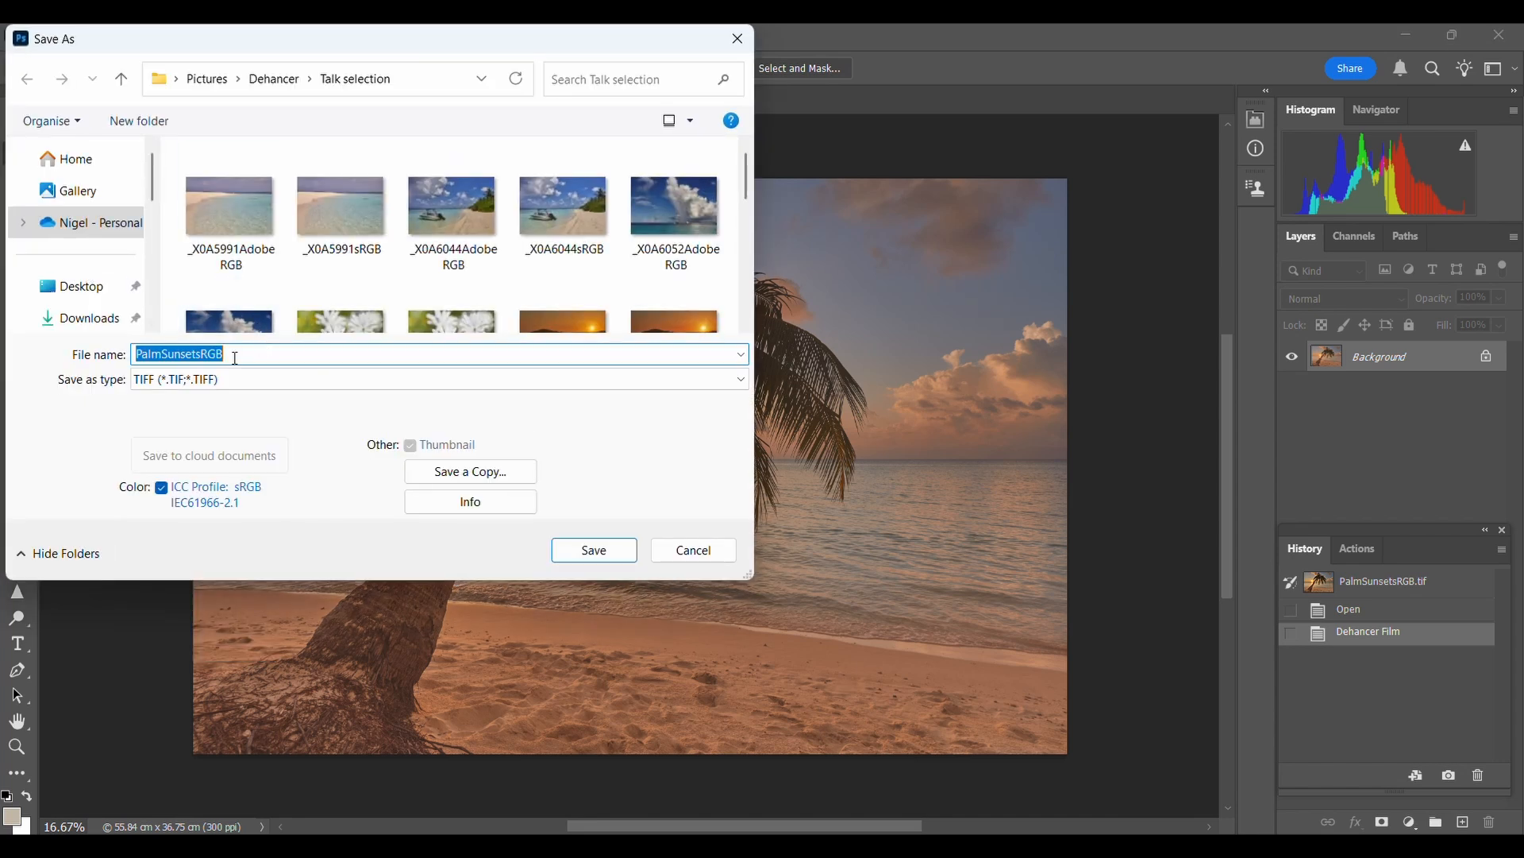
pyautogui.click(235, 358)
pyautogui.write('V')
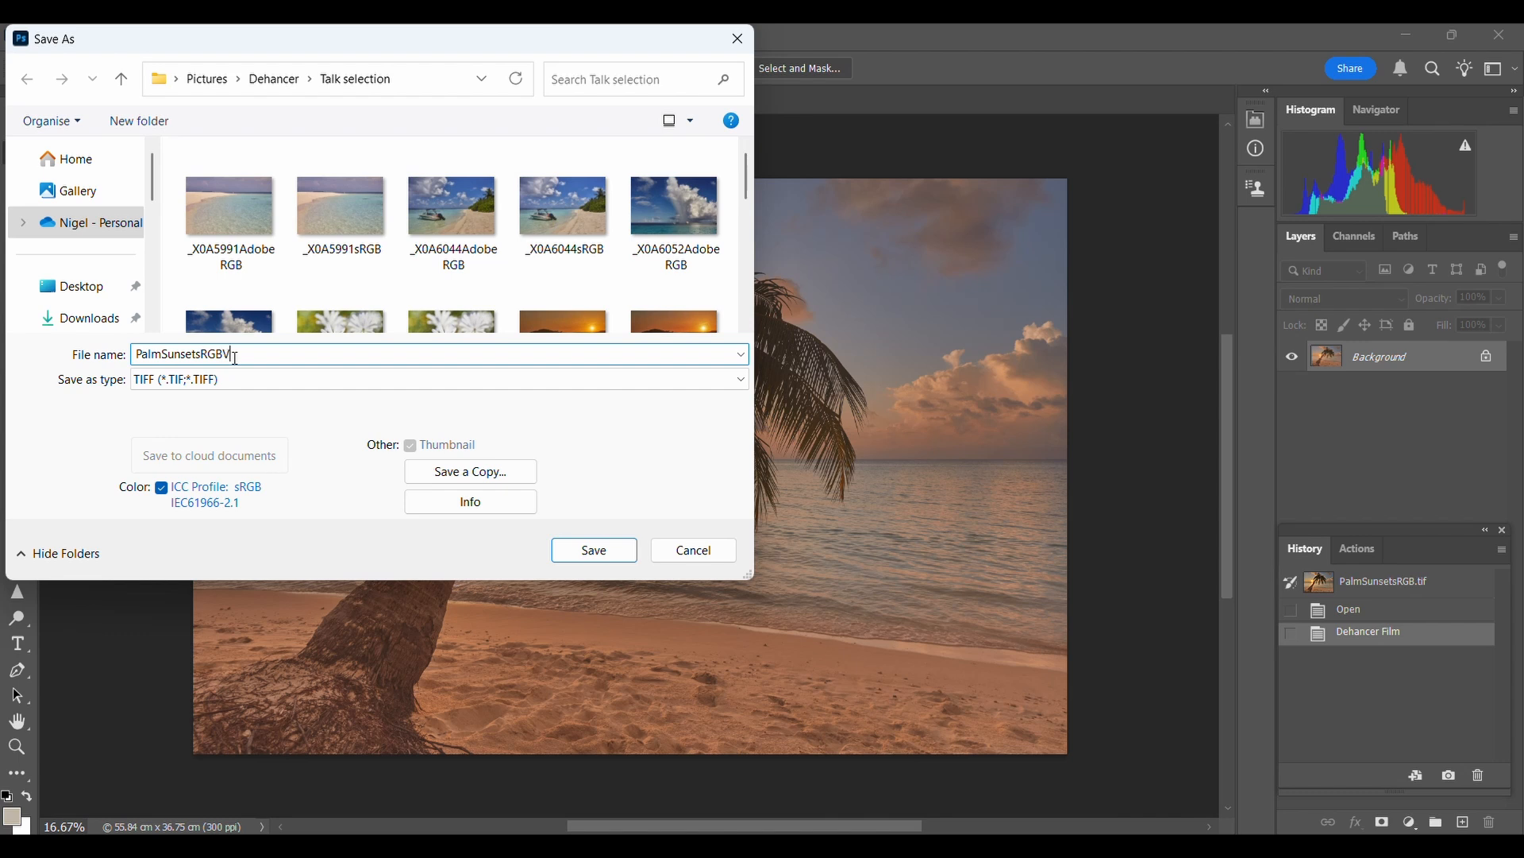
pyautogui.write('elvia')
pyautogui.click(581, 560)
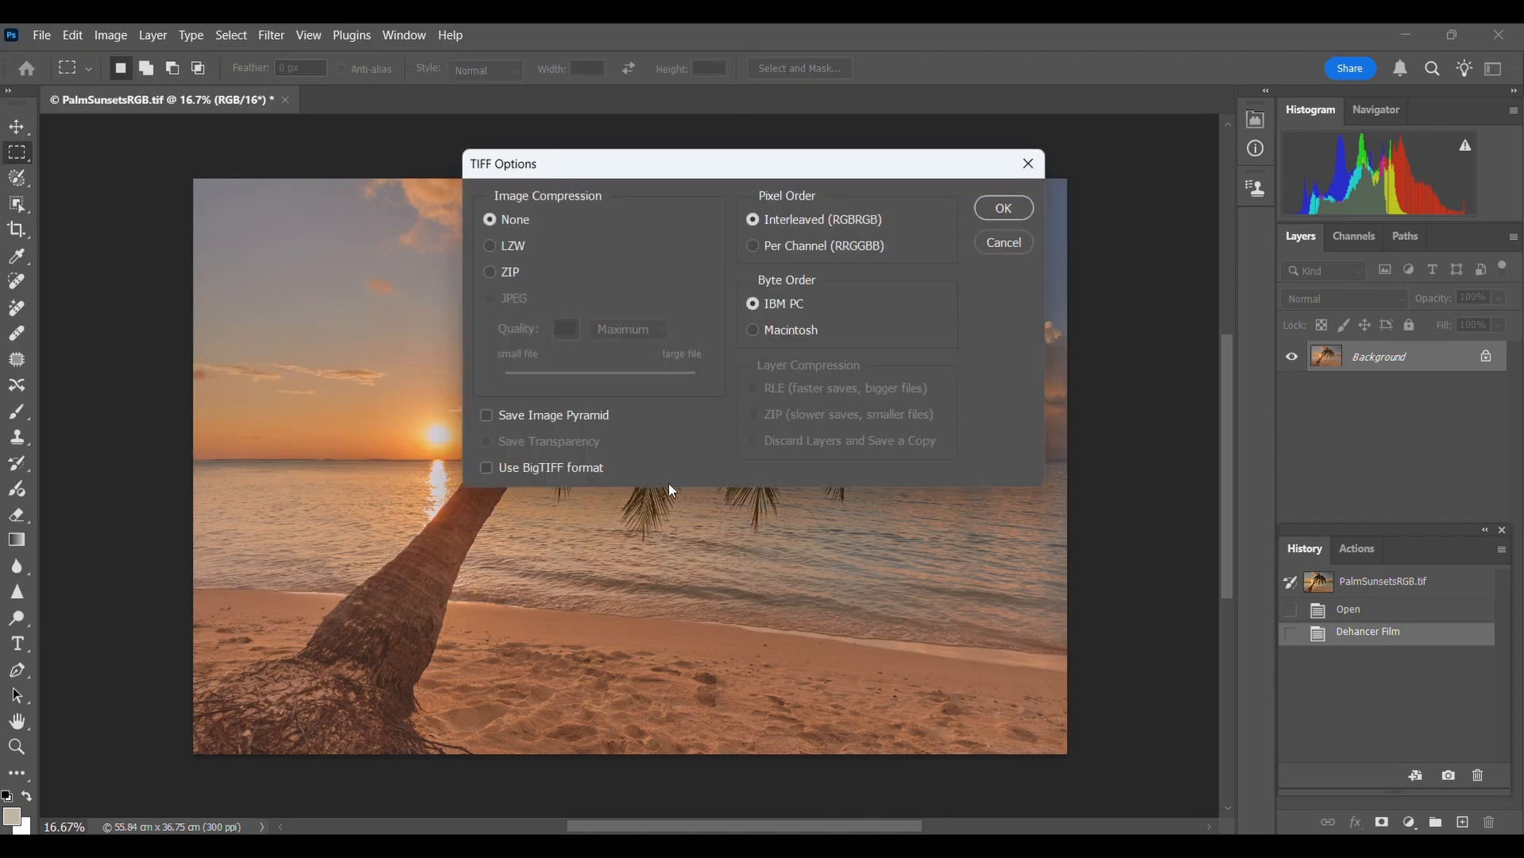
pyautogui.click(995, 215)
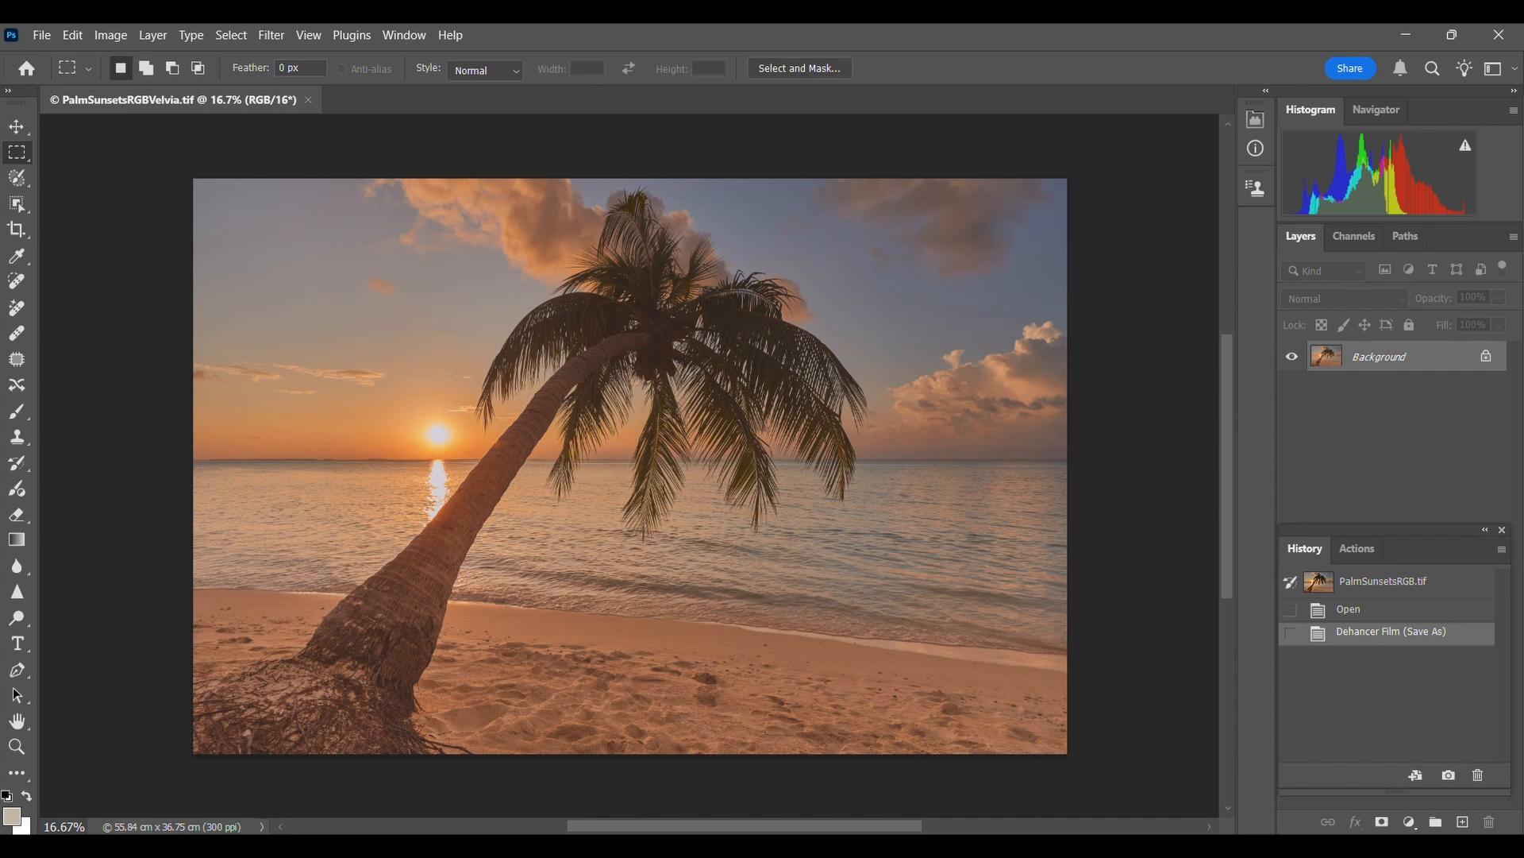
# Step: Switch to Adobe Bridge, open PalmSunsetAdobeRGB.tif in Photoshop and launch the Dehancer Film filter on it
pyautogui.click(957, 766)
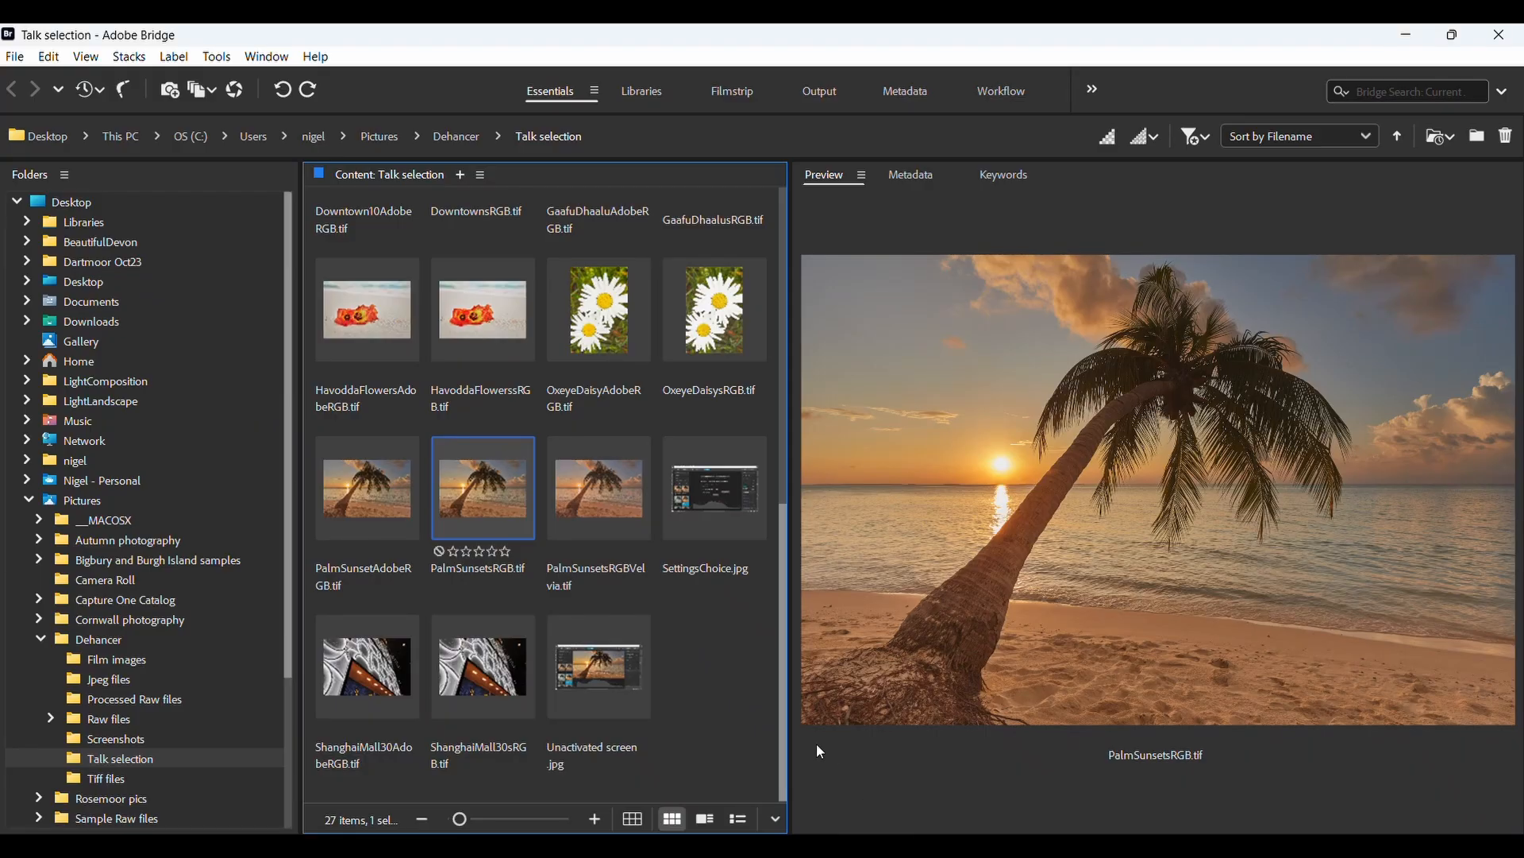
pyautogui.click(375, 503)
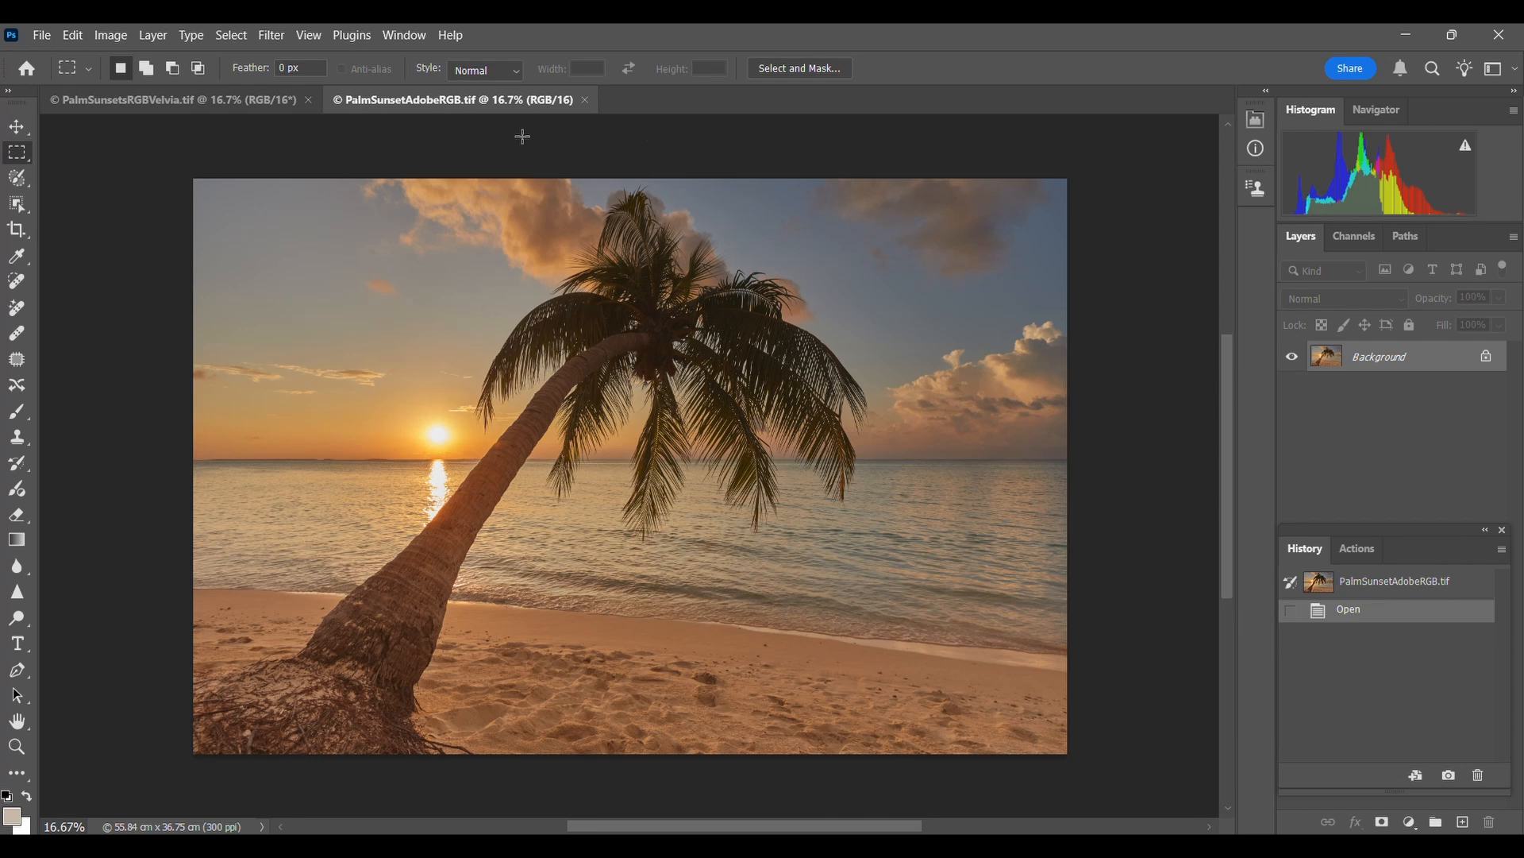
pyautogui.click(274, 36)
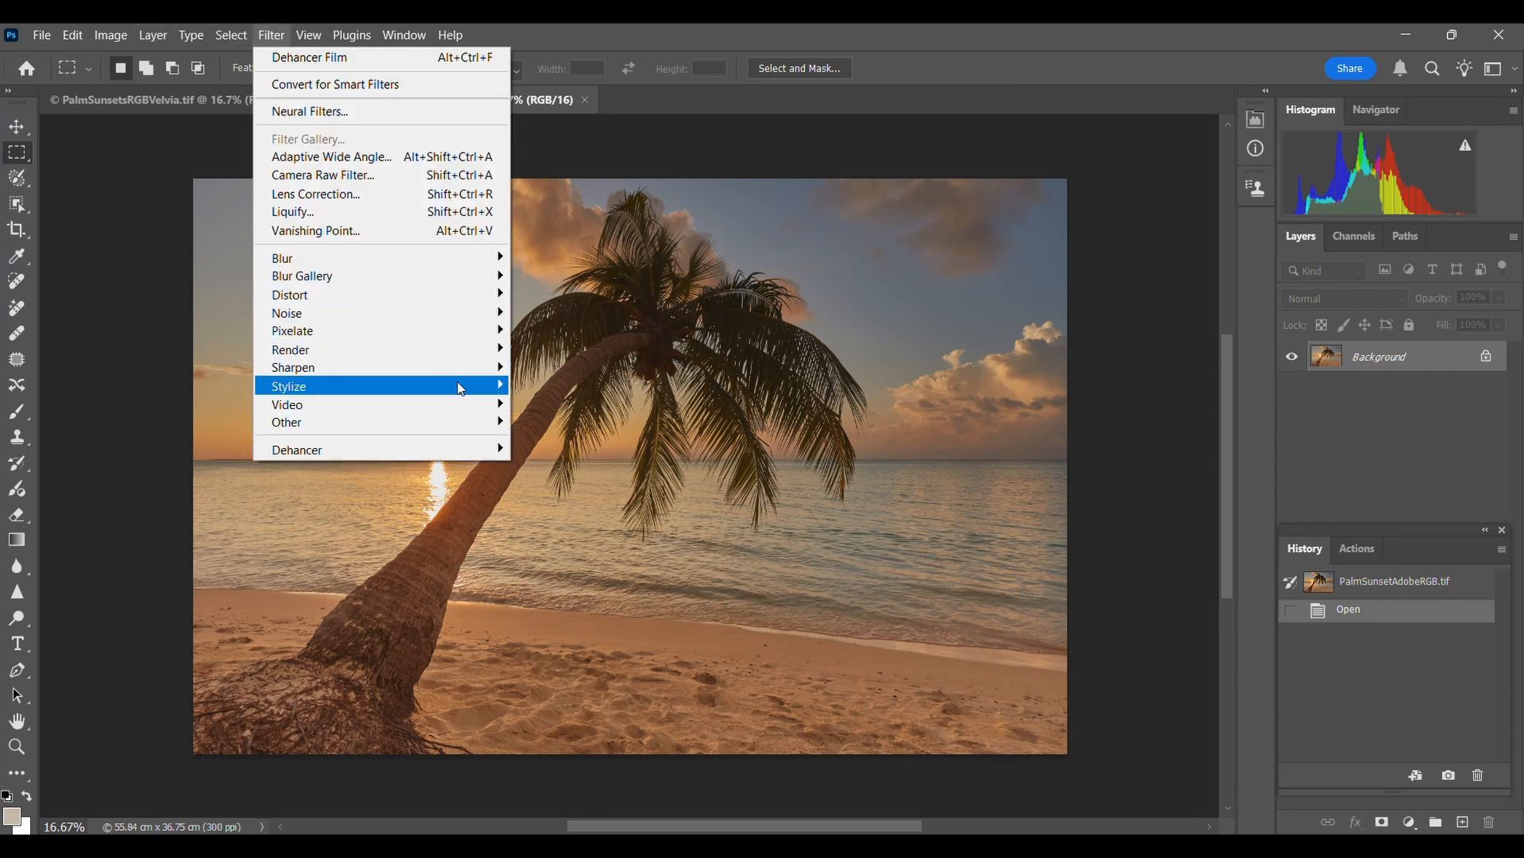
pyautogui.moveTo(478, 451)
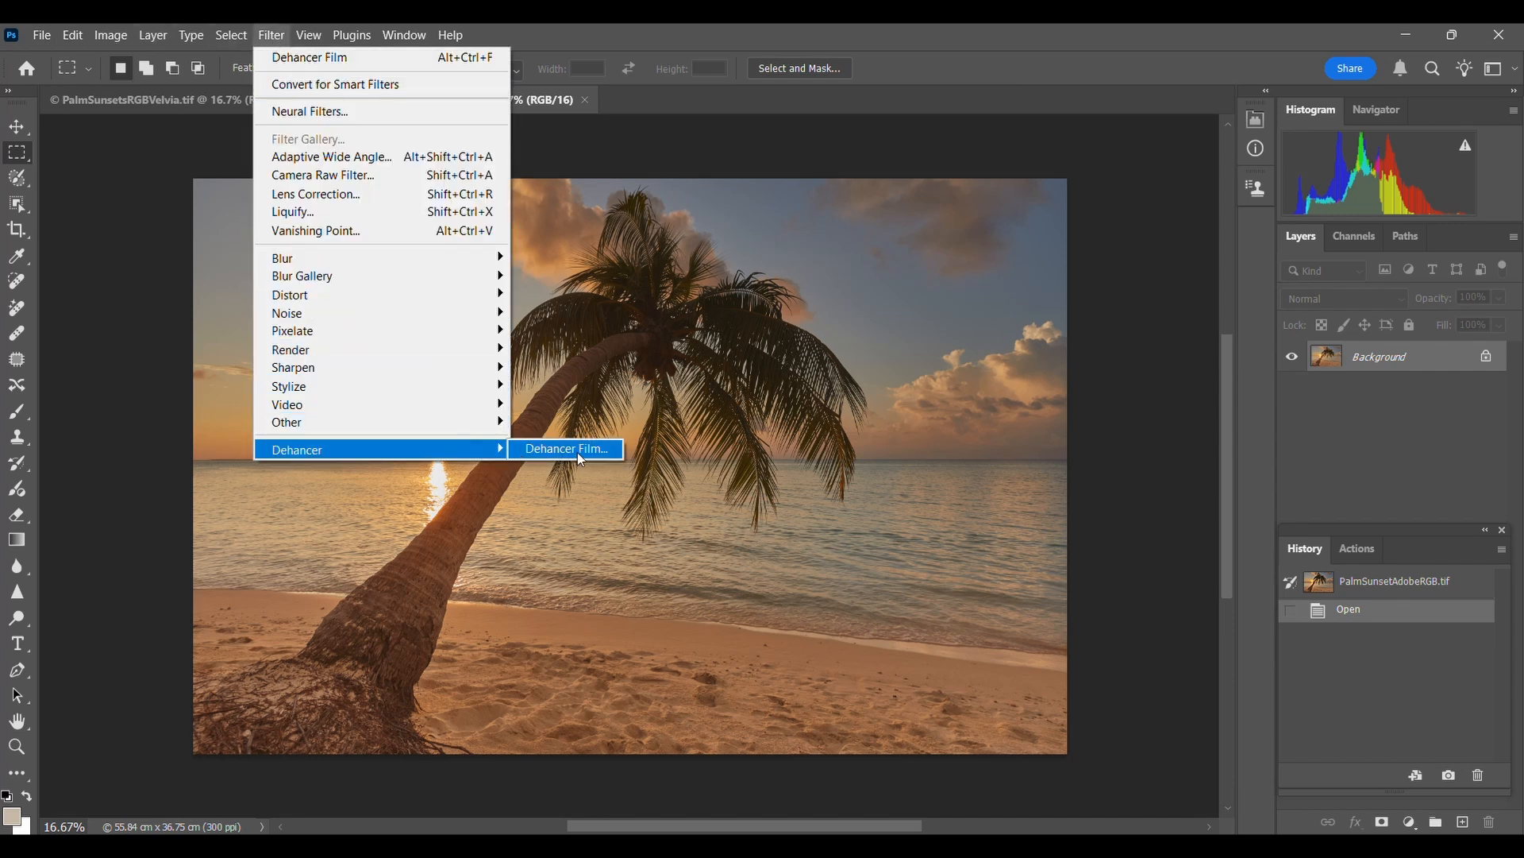
pyautogui.click(578, 451)
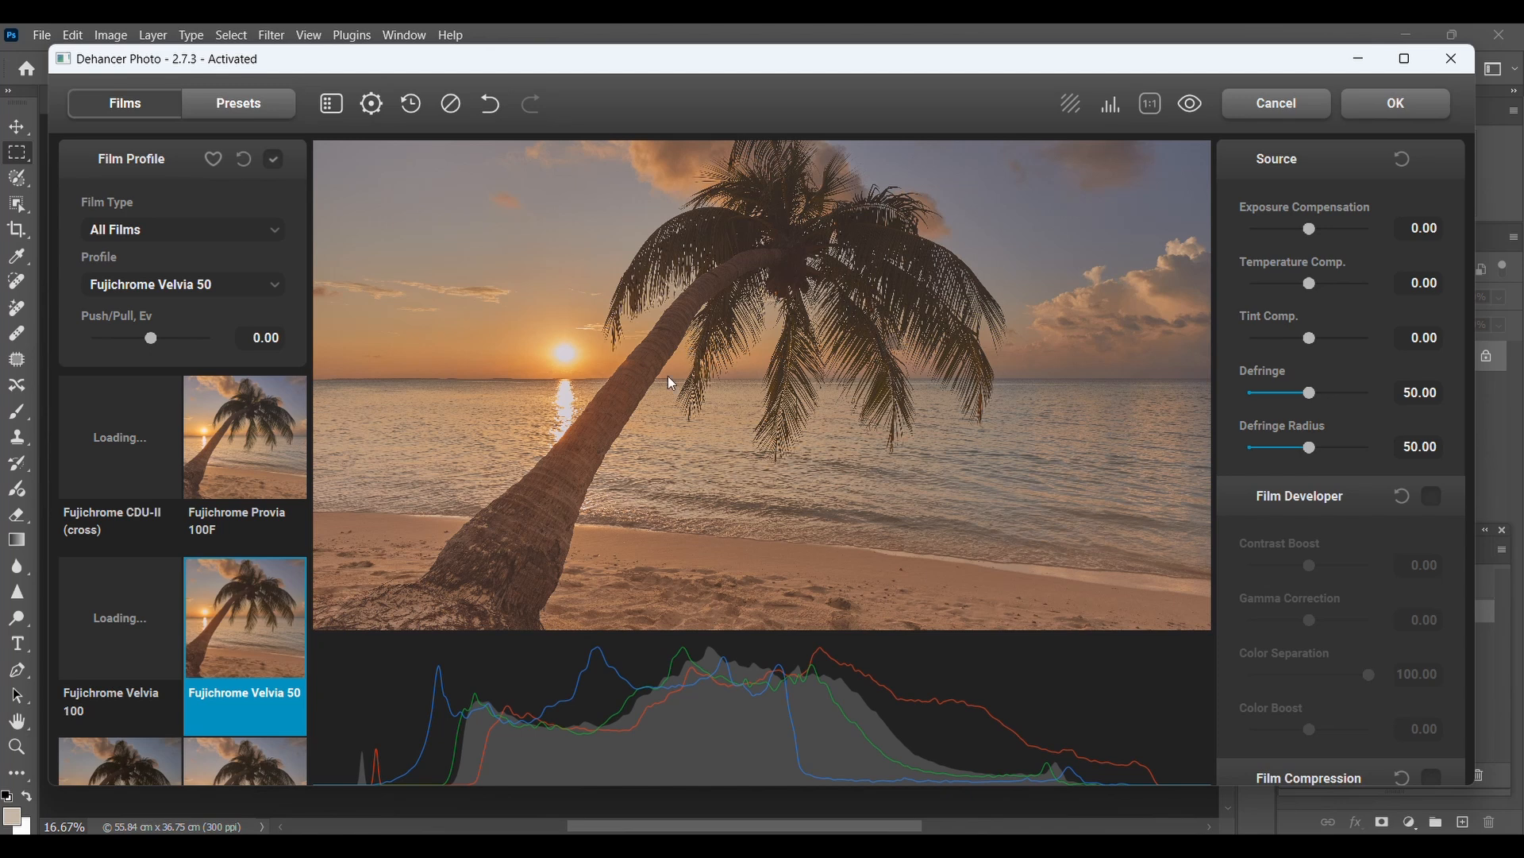
# Step: Compare the Fujichrome Velvia 50 look with the unfiltered Adobe RGB palm photo and apply the filter
pyautogui.scroll(-1, 660, 404)
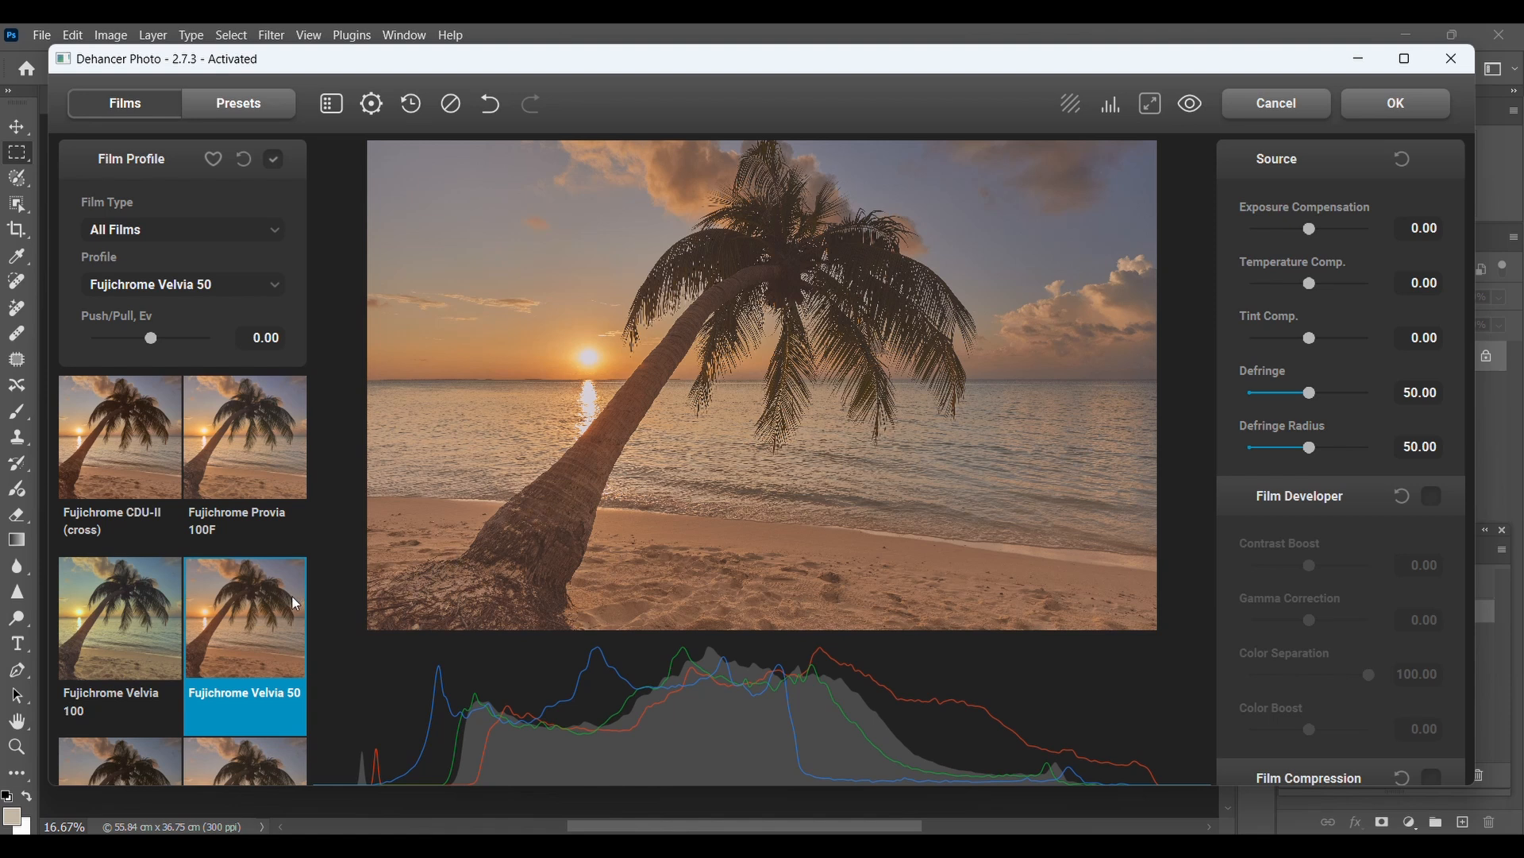
pyautogui.click(1192, 105)
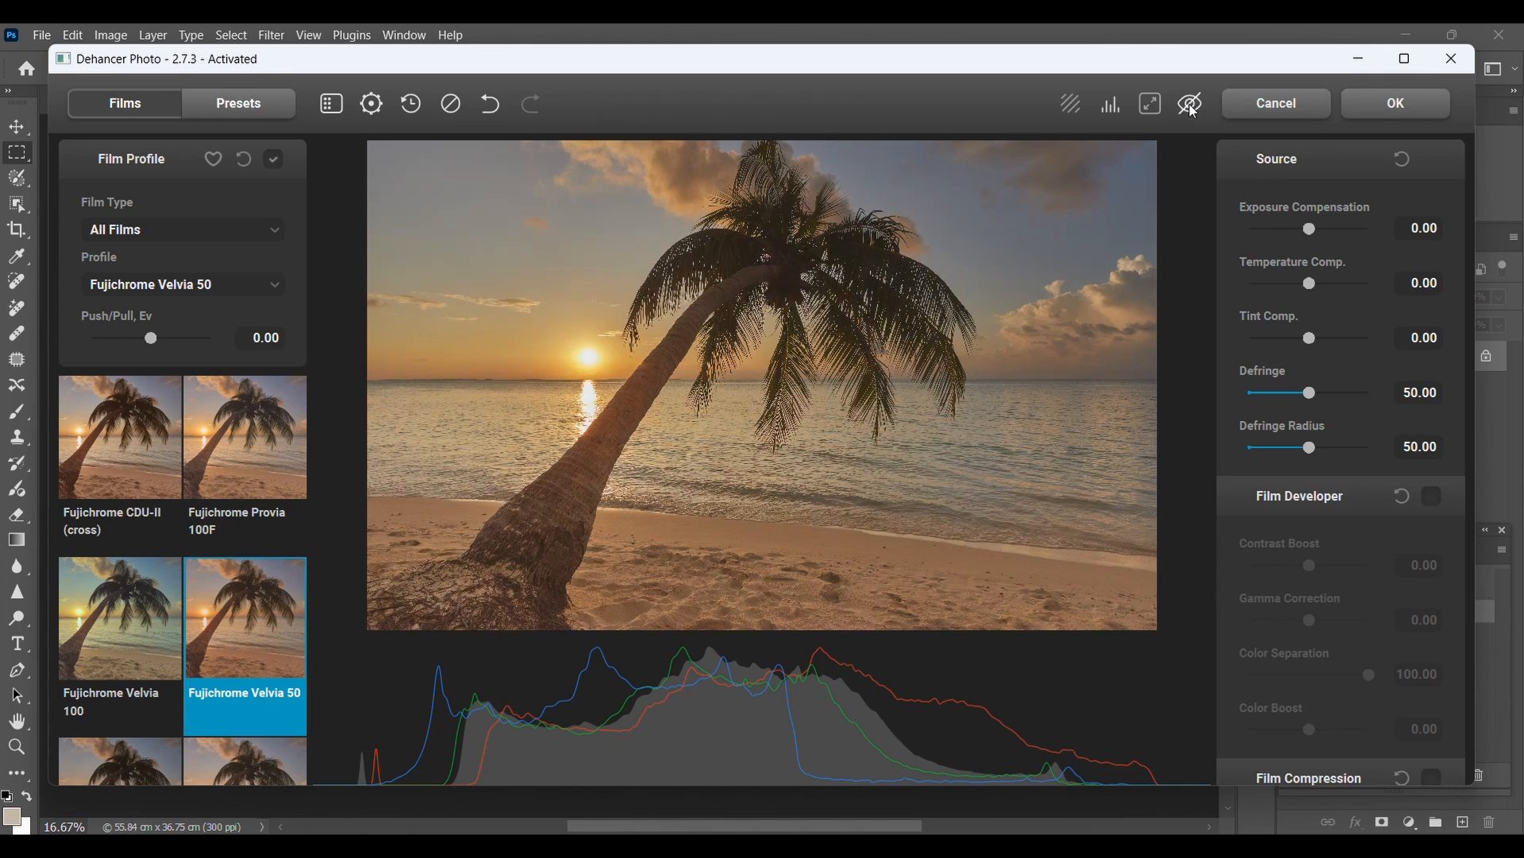
pyautogui.click(1192, 104)
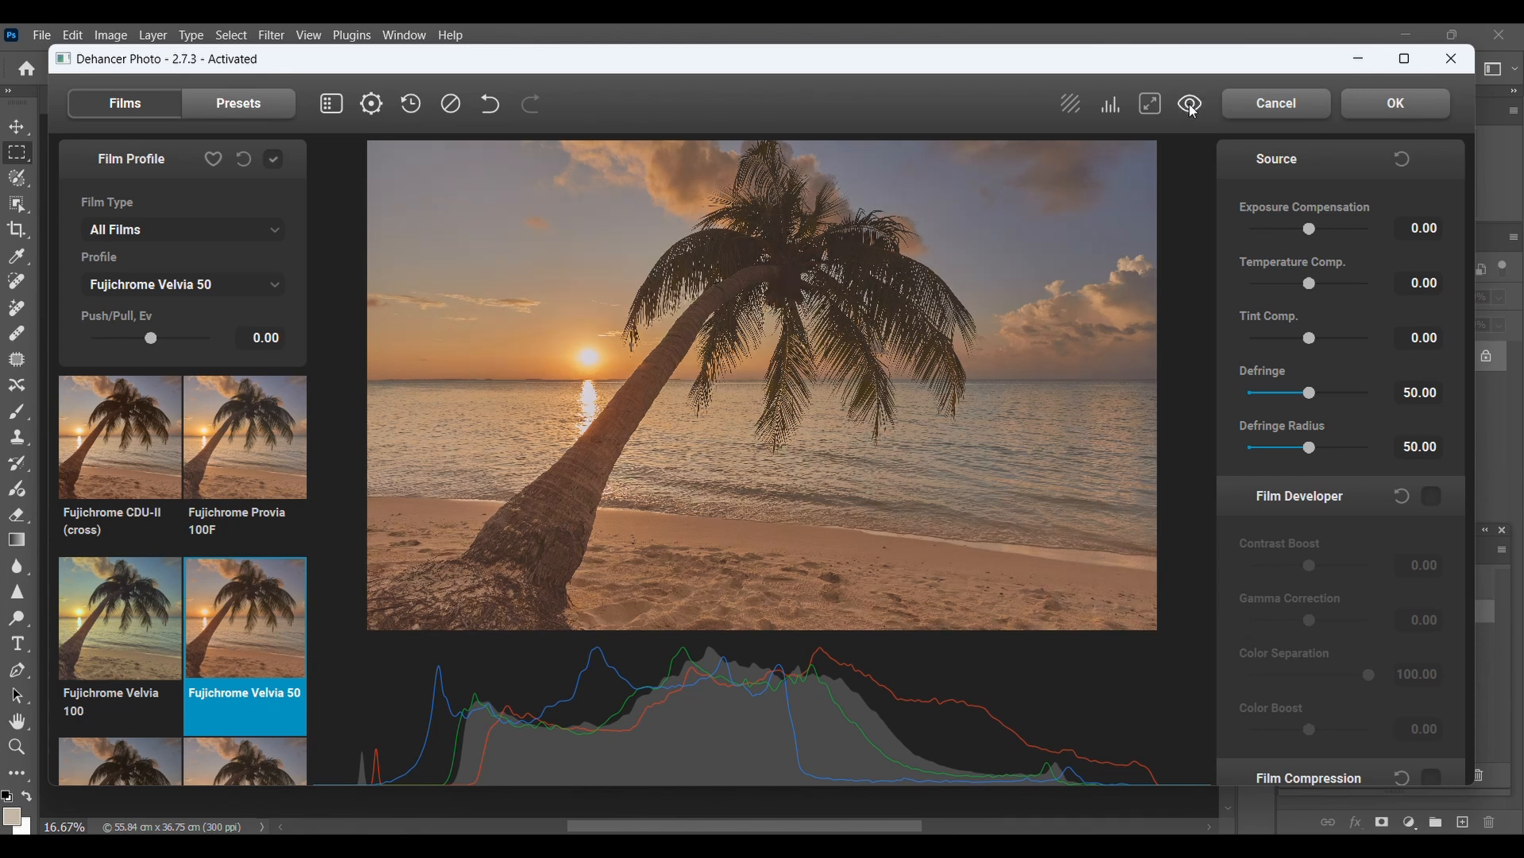
pyautogui.click(1379, 111)
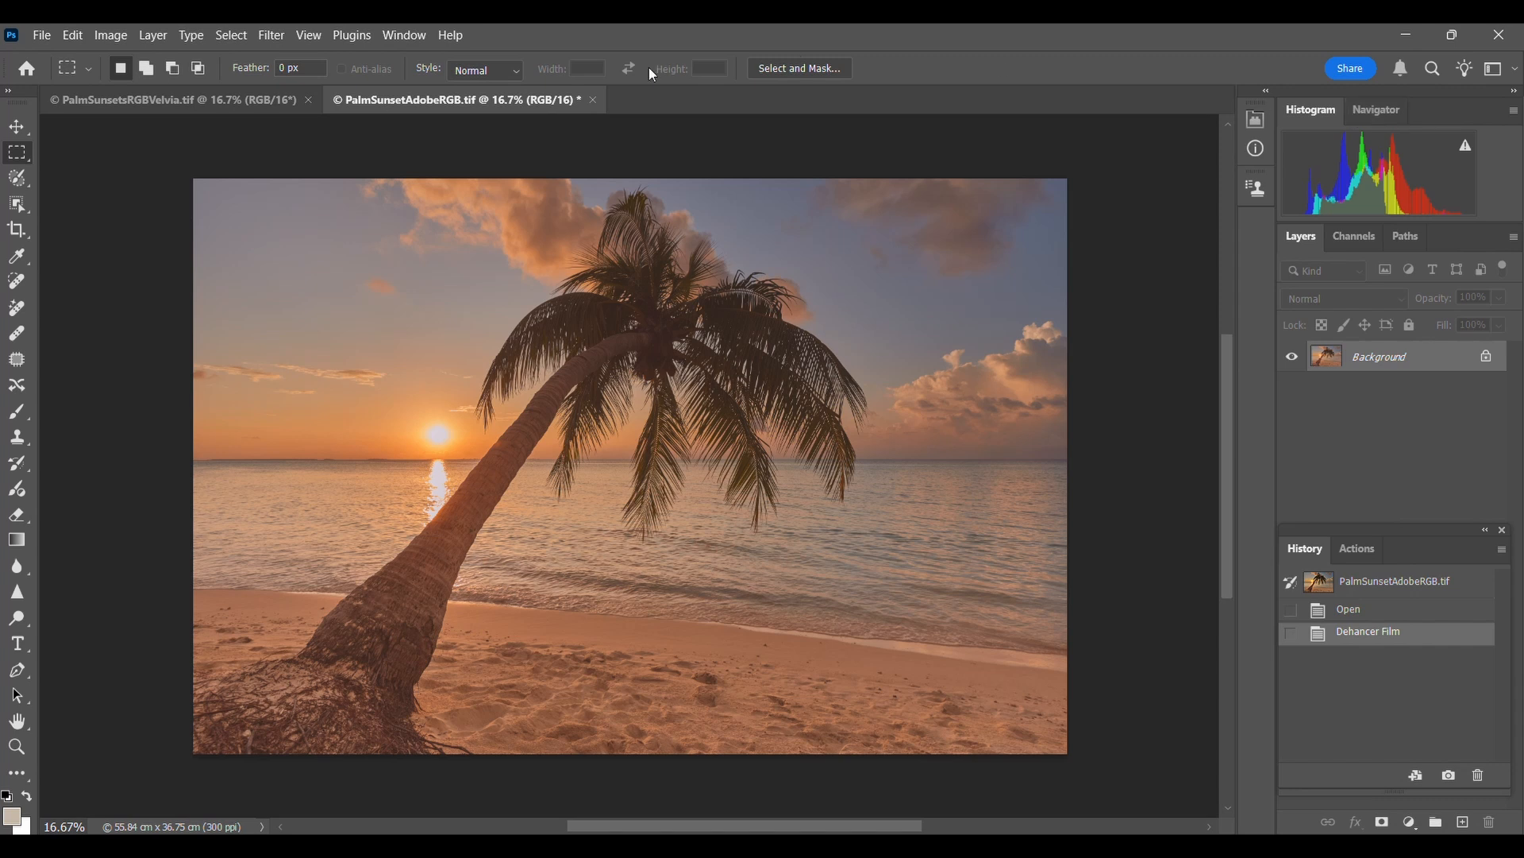
# Step: Save the filtered Adobe RGB palm photo as an uncompressed TIFF named PalmSunsetAdobeRGBVelvia
pyautogui.click(40, 35)
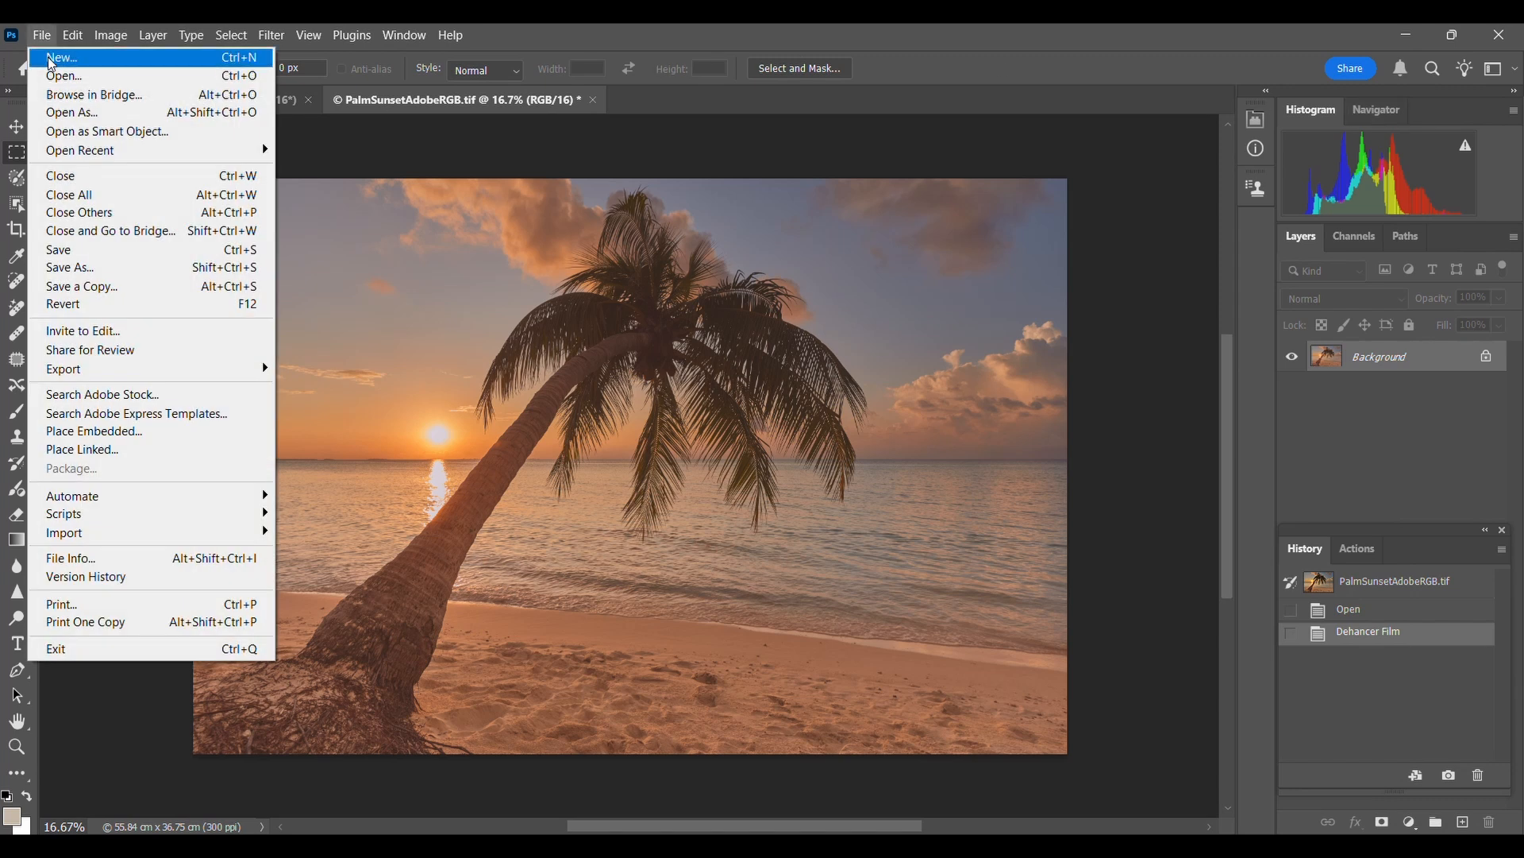
pyautogui.click(105, 262)
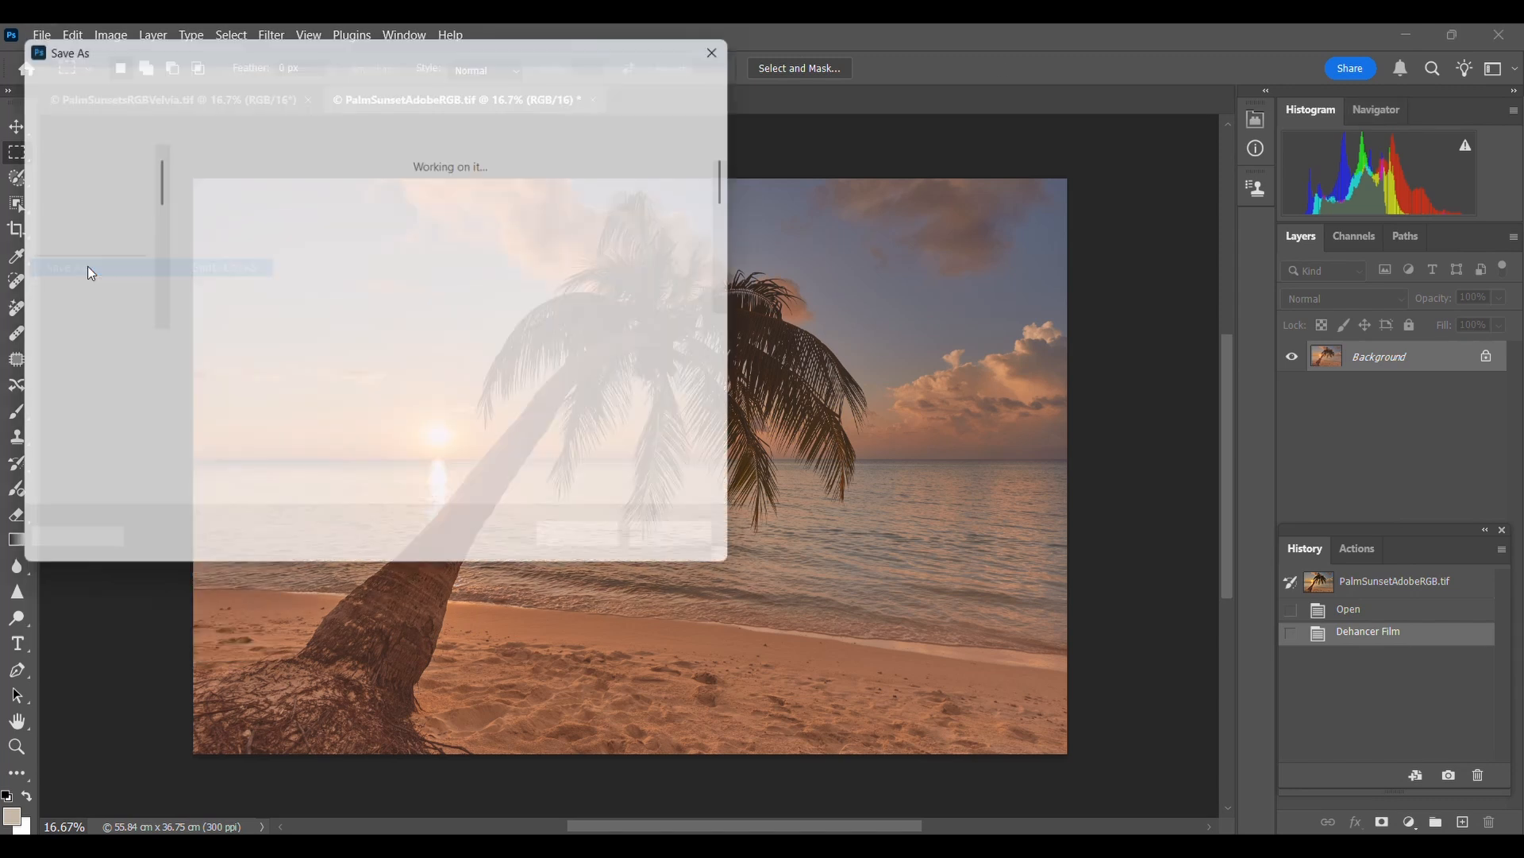
pyautogui.click(268, 354)
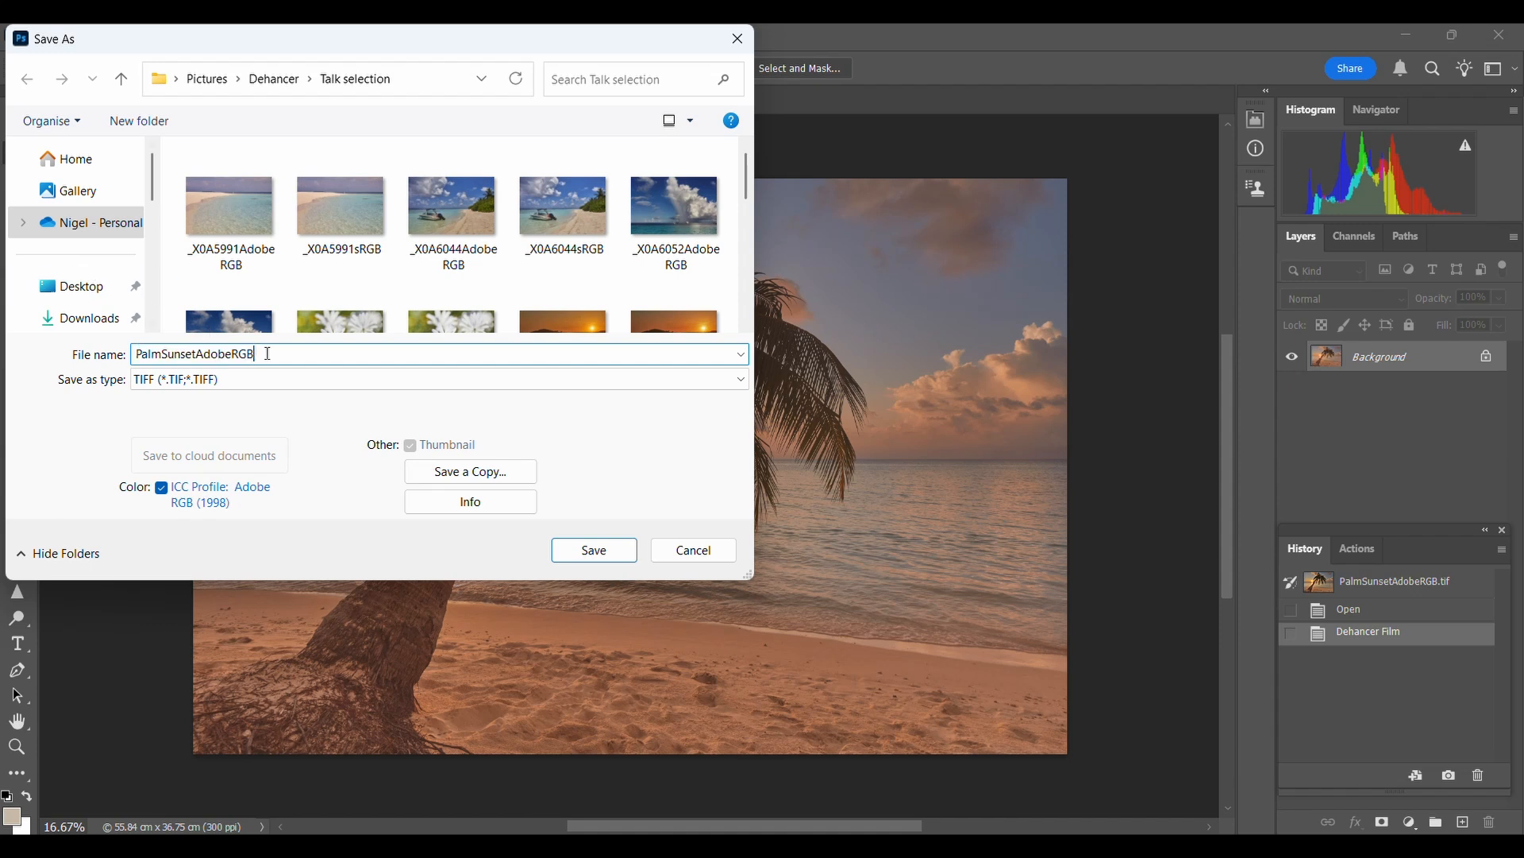
pyautogui.write('Velvia')
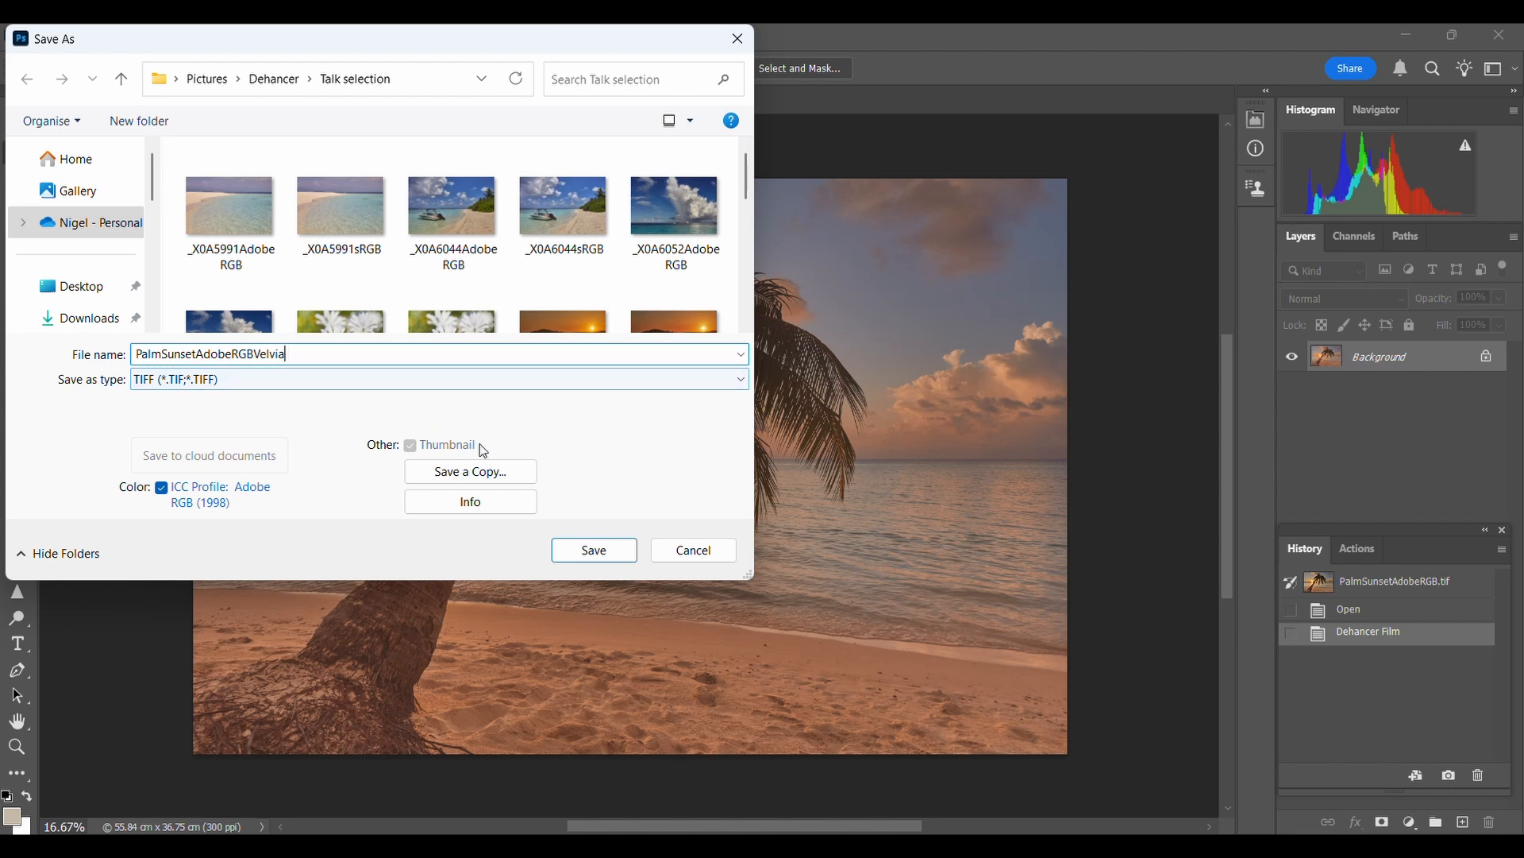
pyautogui.click(587, 551)
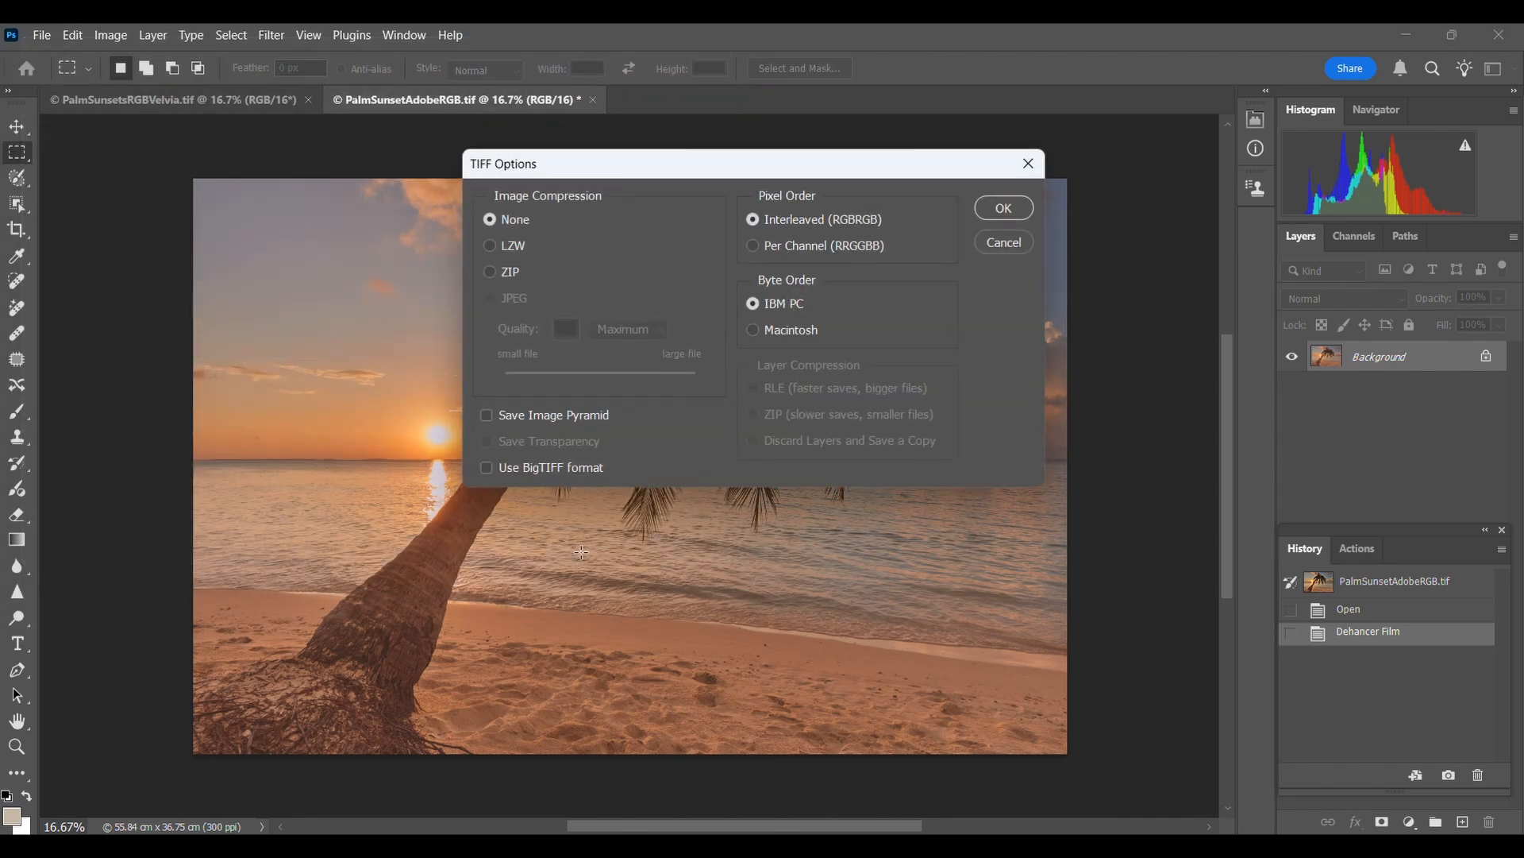
pyautogui.click(995, 223)
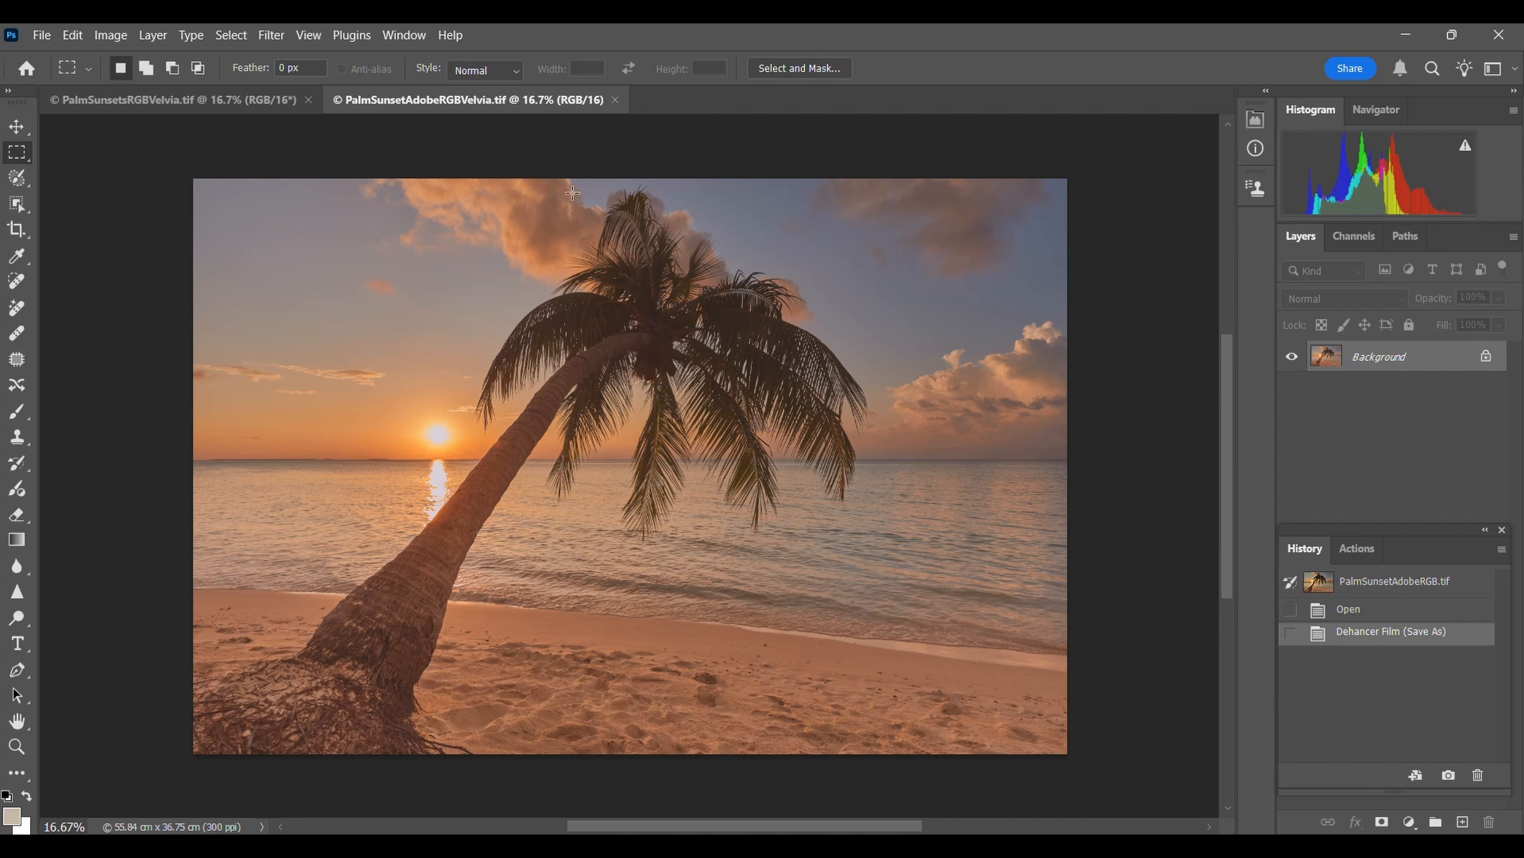
# Step: Compare the colors and histograms of PalmSunsetsRGBVelvia.tif and PalmSunsetAdobeRGBVelvia.tif by alternating between the two documents
pyautogui.click(220, 105)
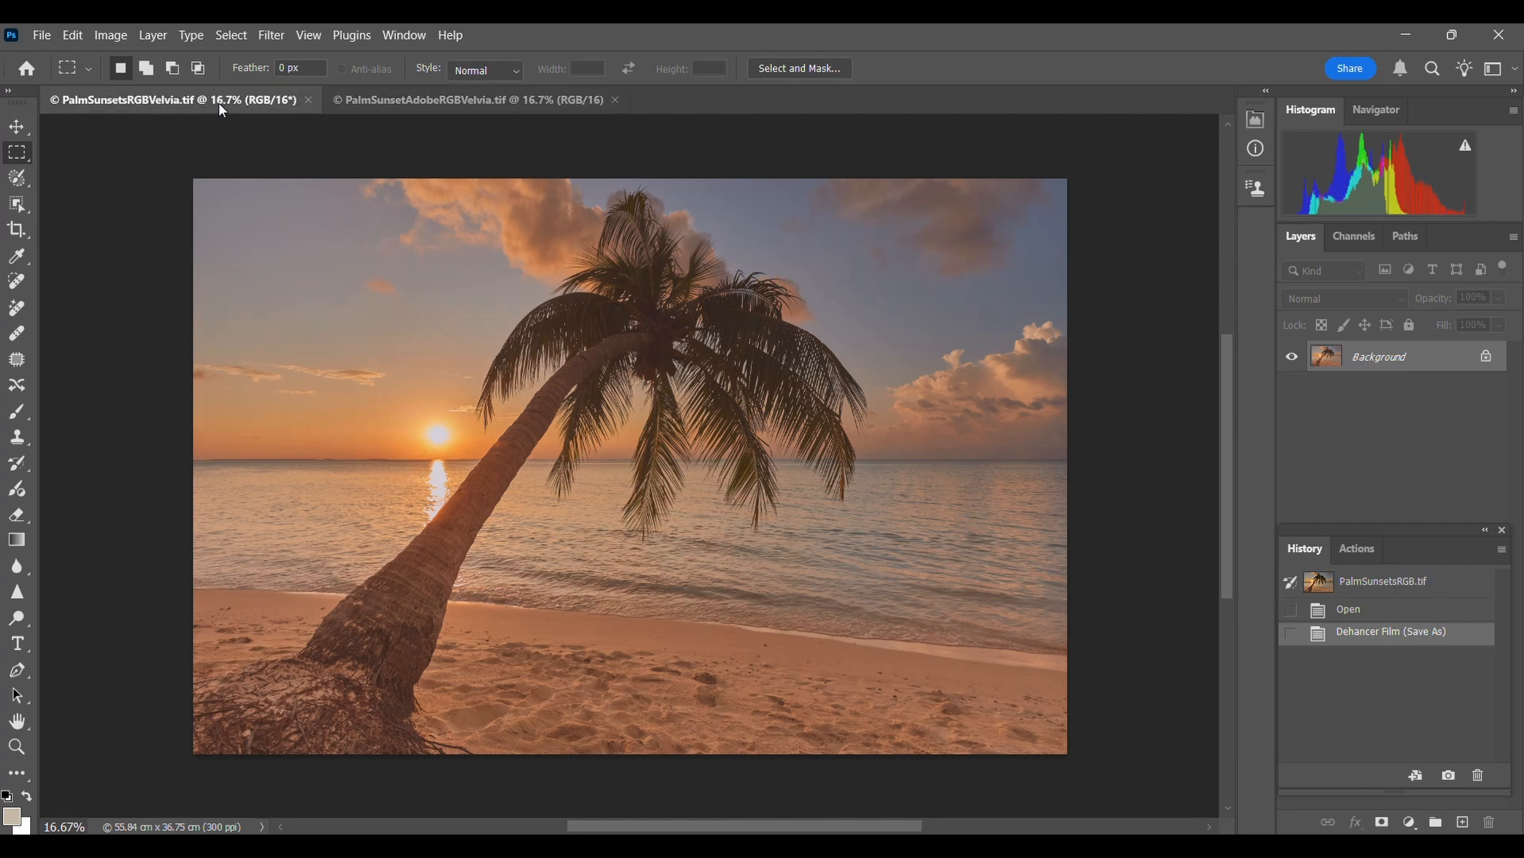
pyautogui.click(376, 105)
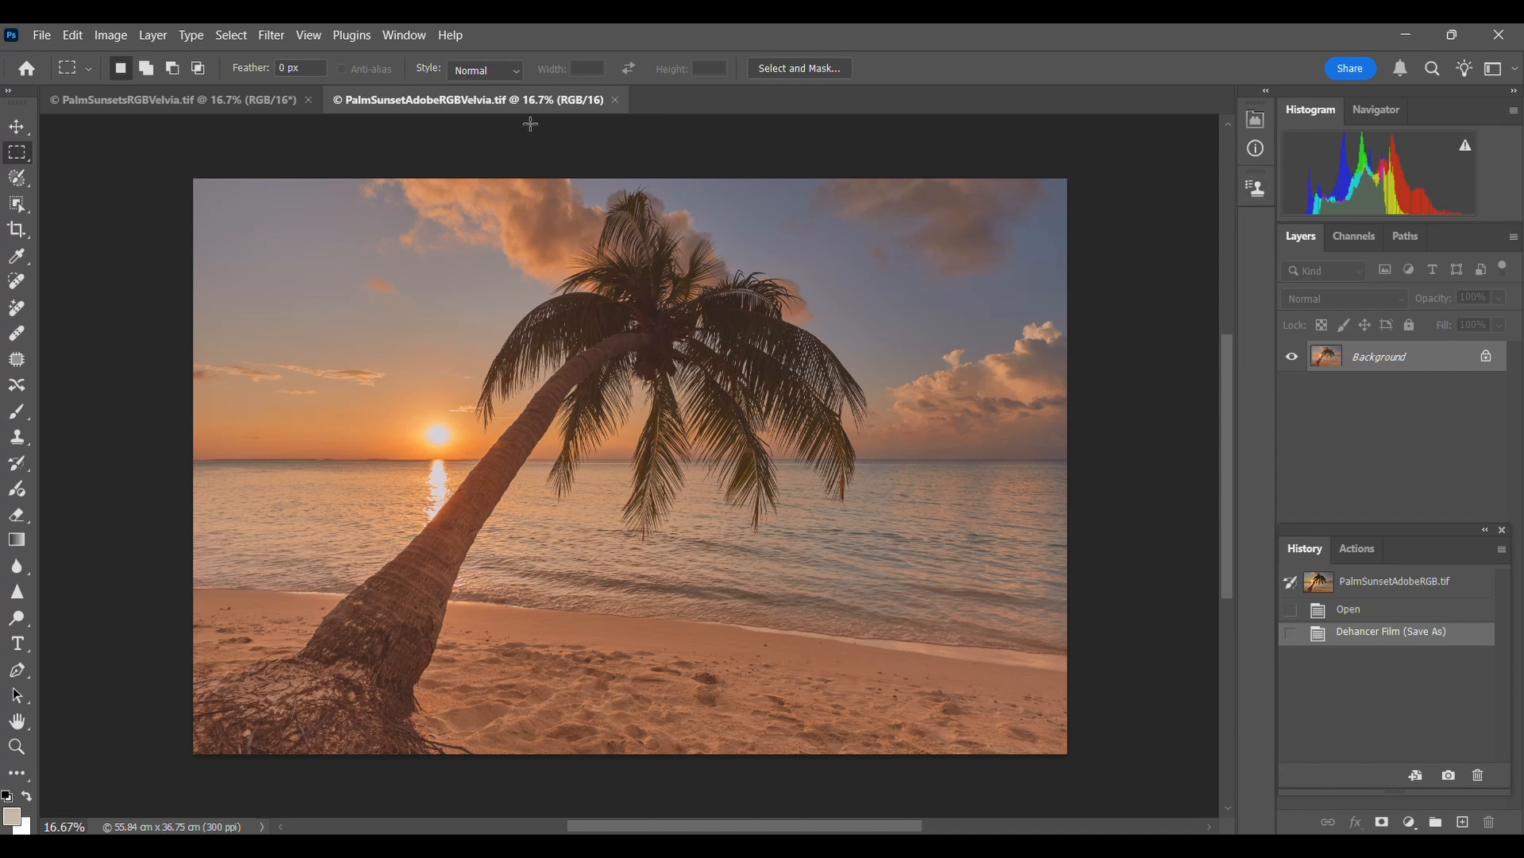
pyautogui.click(280, 103)
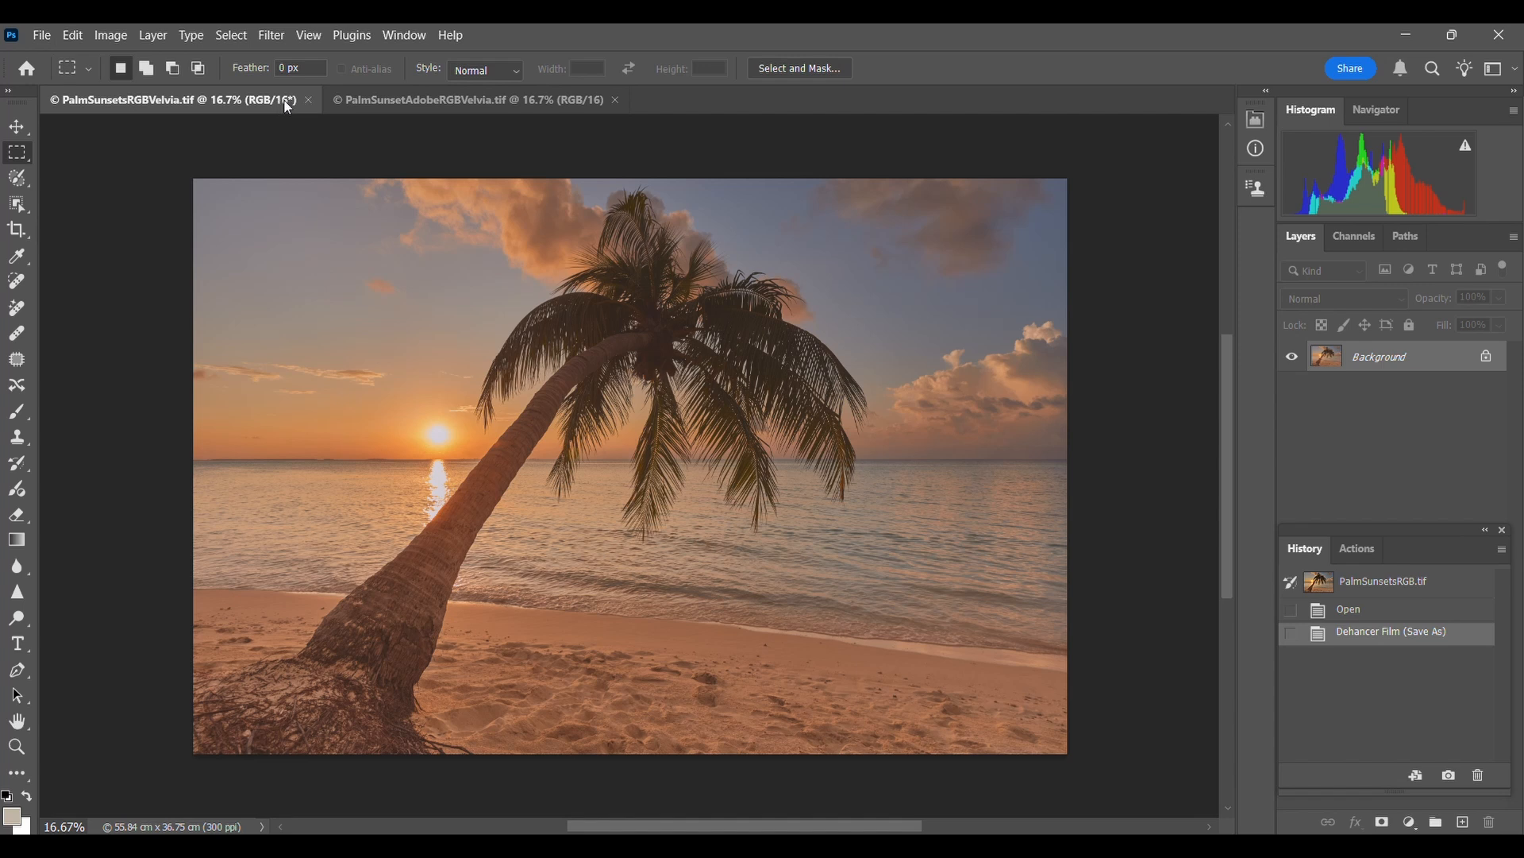
pyautogui.click(447, 104)
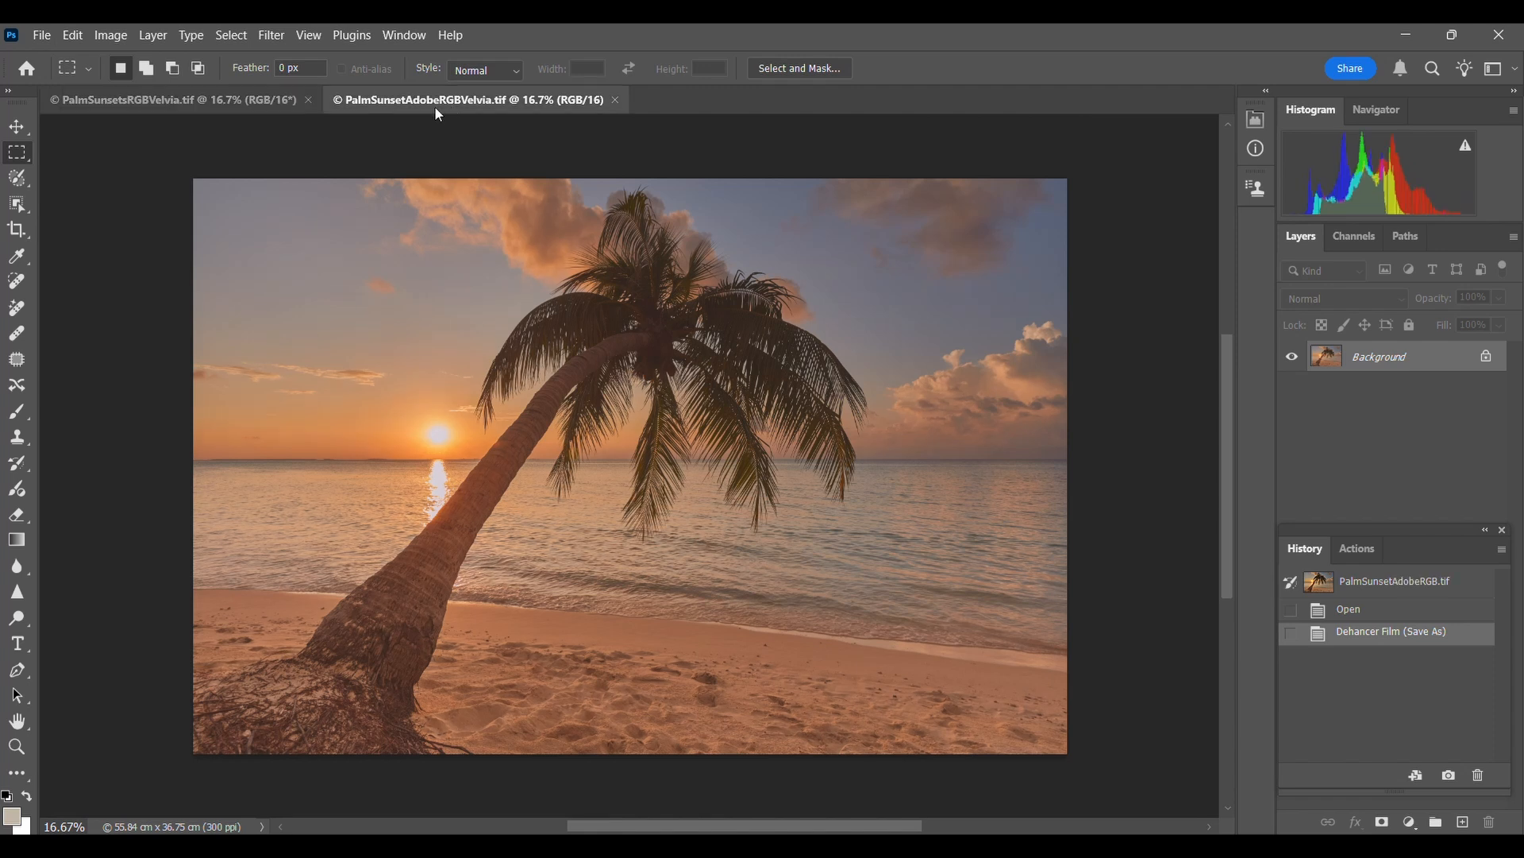
pyautogui.click(291, 103)
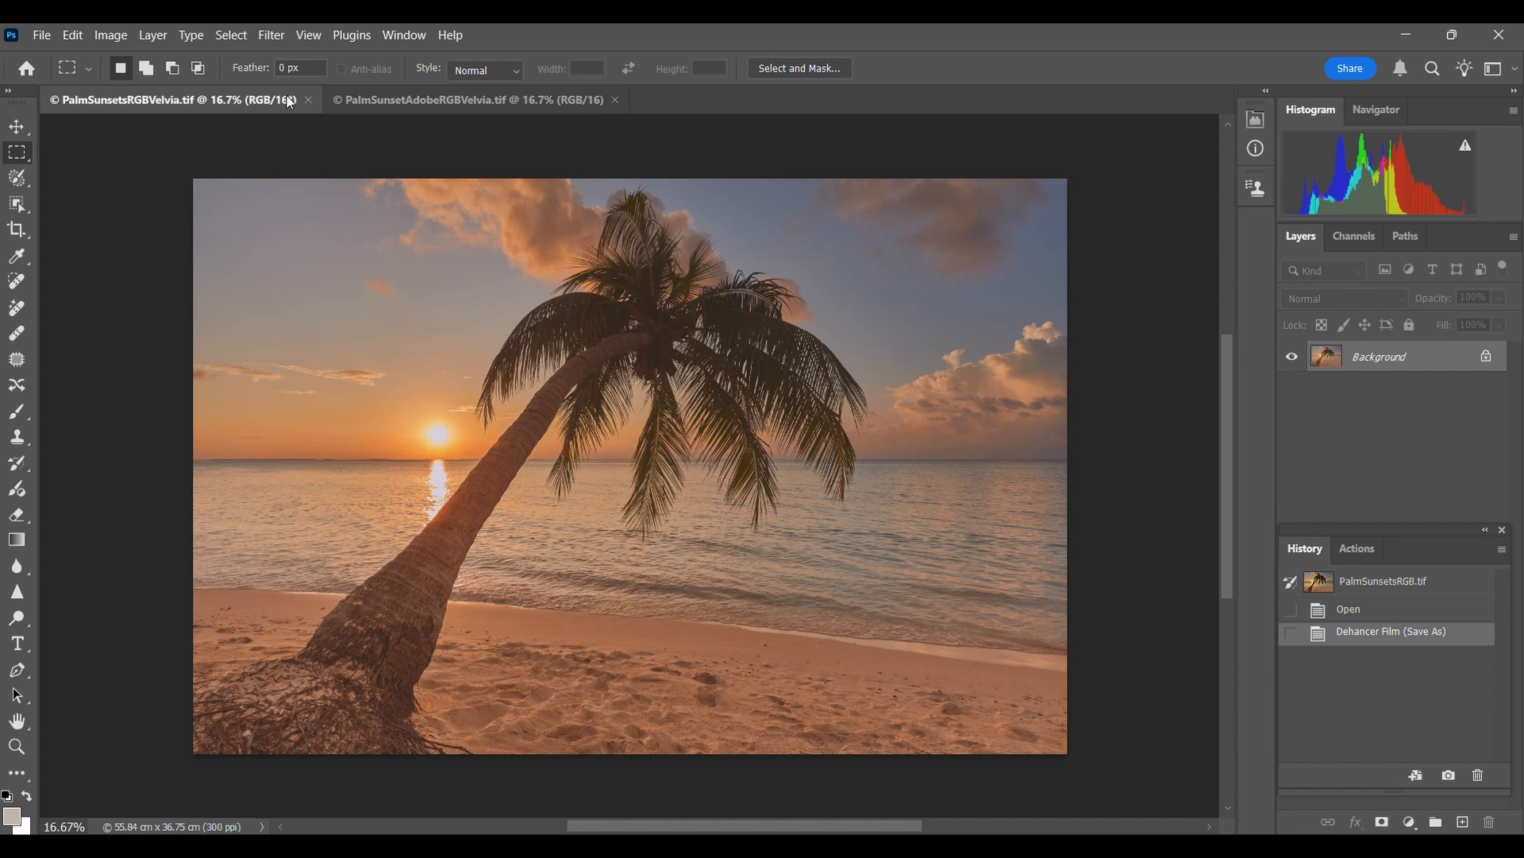
pyautogui.click(437, 107)
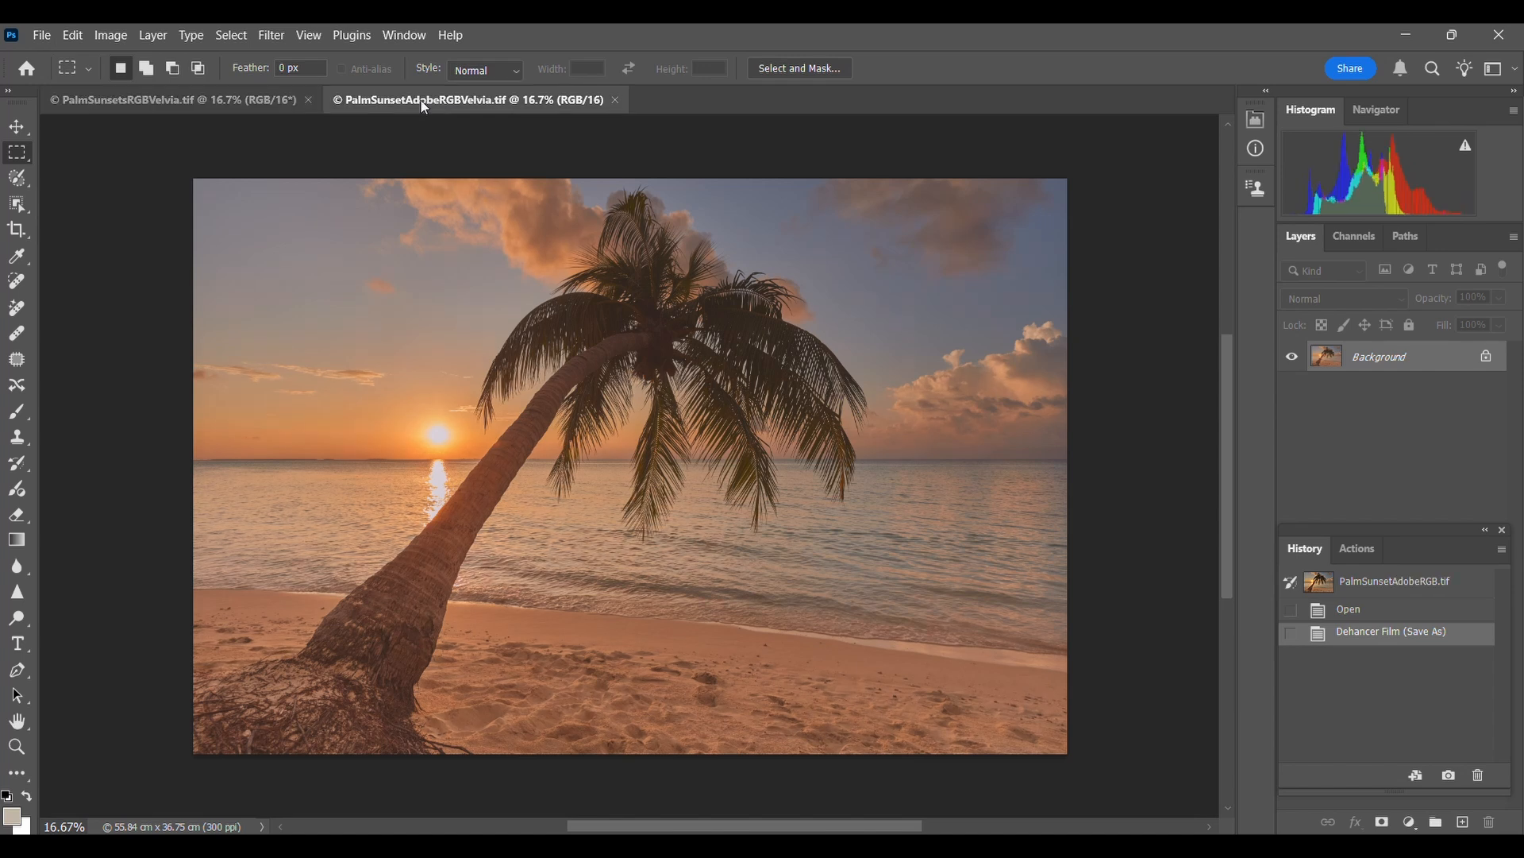
pyautogui.click(259, 108)
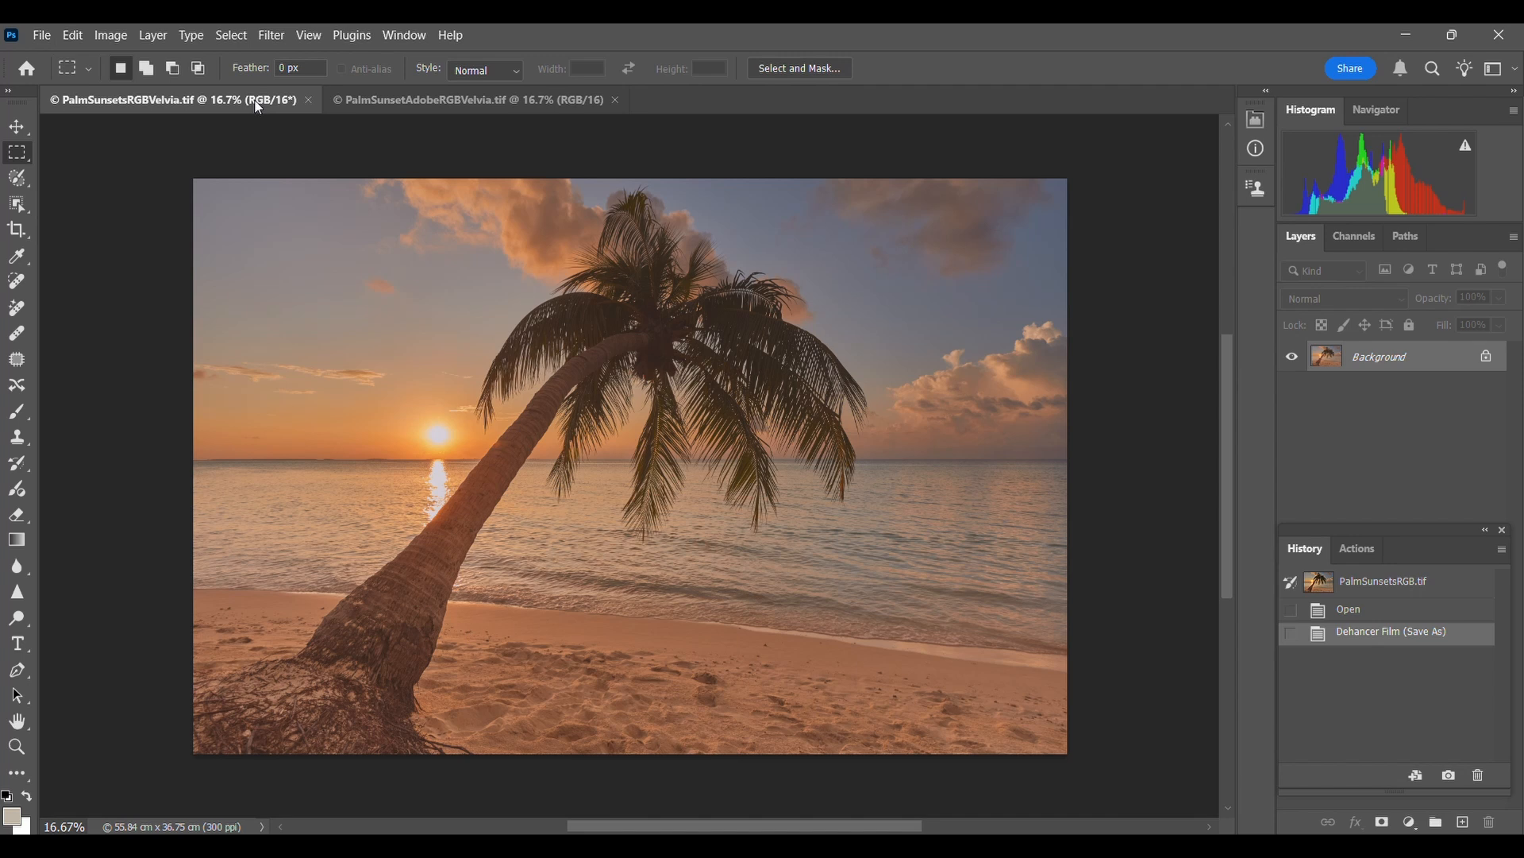